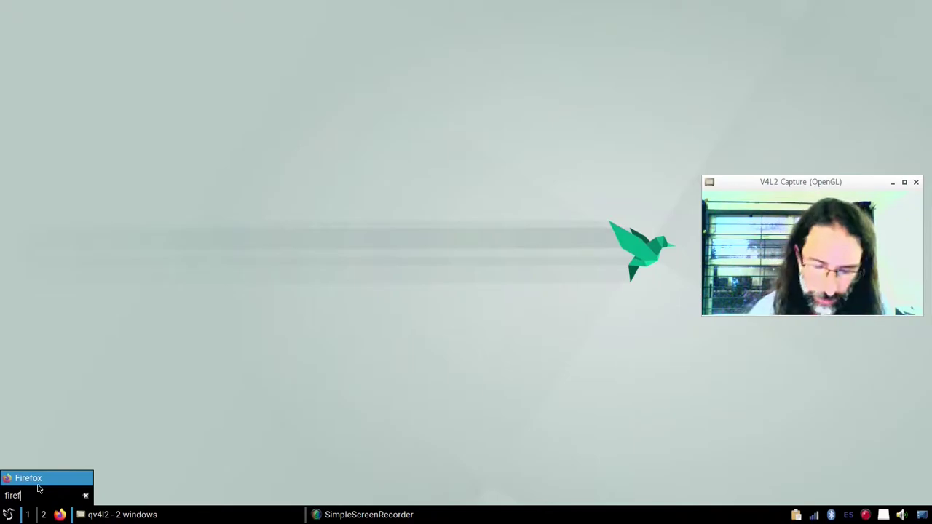
- Replace the application search text with "guvcvie" to look for the webcam viewer
{"action": "key", "text": "BackSpace"}
{"action": "key", "text": "BackSpace"}
{"action": "key", "text": "BackSpace"}
{"action": "key", "text": "BackSpace"}
{"action": "key", "text": "BackSpace"}
{"action": "type", "text": "g"}
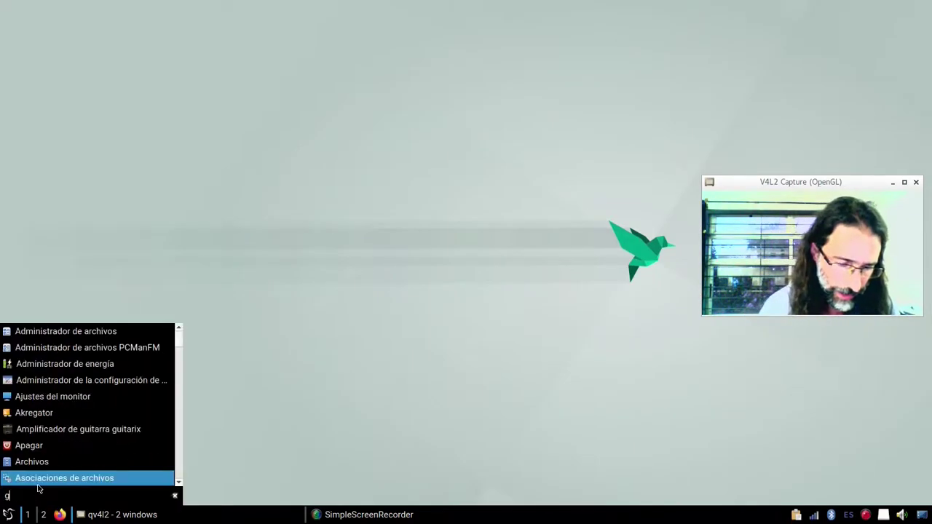
{"action": "type", "text": "uvc"}
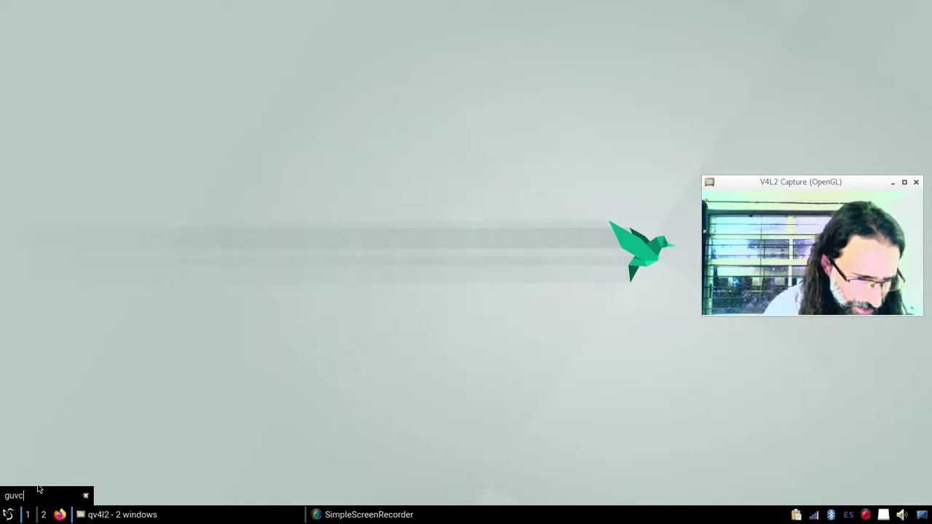
{"action": "type", "text": "vie"}
- Clear the application search and look for Okular by searching for "okul"
{"action": "key", "text": "BackSpace"}
{"action": "key", "text": "BackSpace"}
{"action": "key", "text": "BackSpace"}
{"action": "key", "text": "BackSpace"}
{"action": "key", "text": "BackSpace"}
{"action": "key", "text": "BackSpace"}
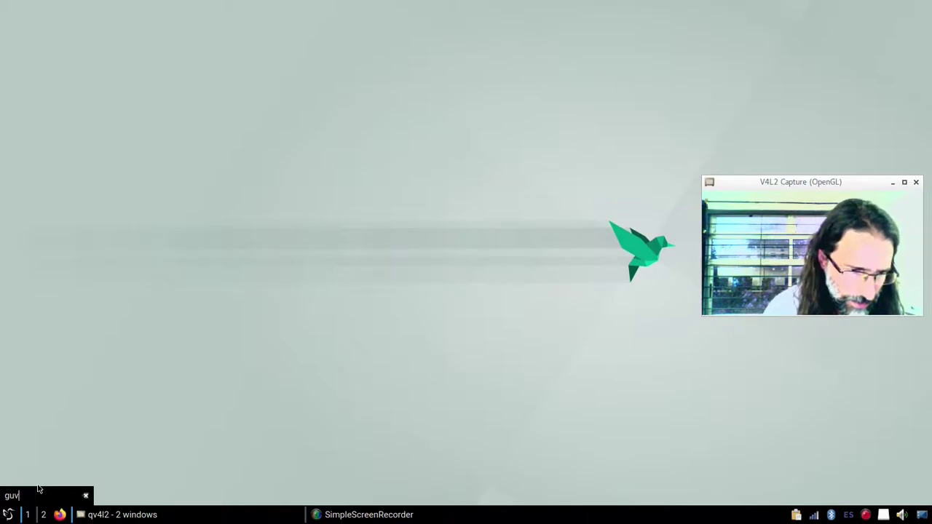
{"action": "type", "text": "okul"}
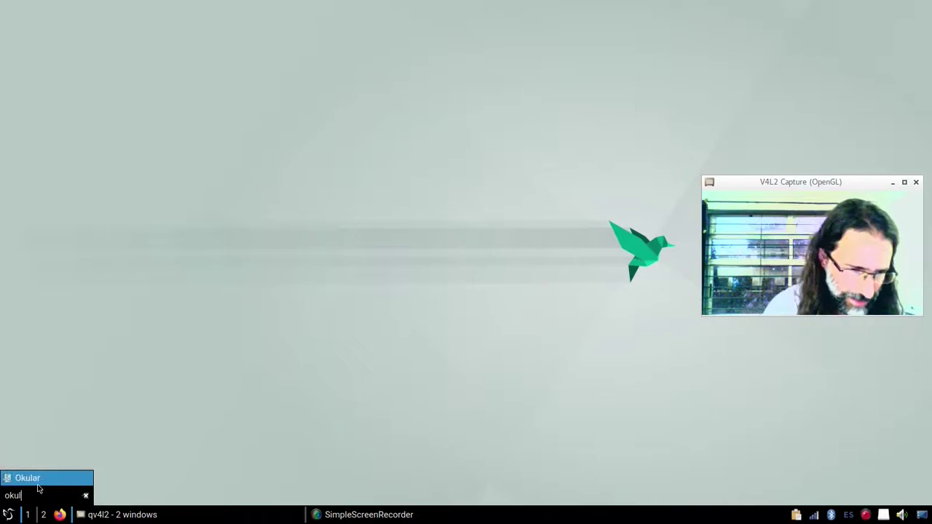
- Replace the application search text with "win" to look for matching programs
{"action": "key", "text": "BackSpace"}
{"action": "key", "text": "BackSpace"}
{"action": "key", "text": "BackSpace"}
{"action": "key", "text": "BackSpace"}
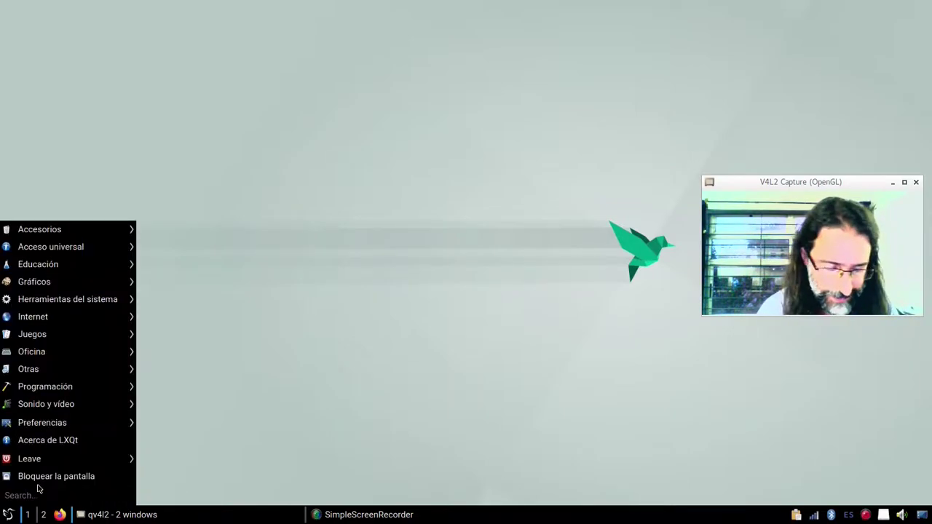
{"action": "type", "text": "win"}
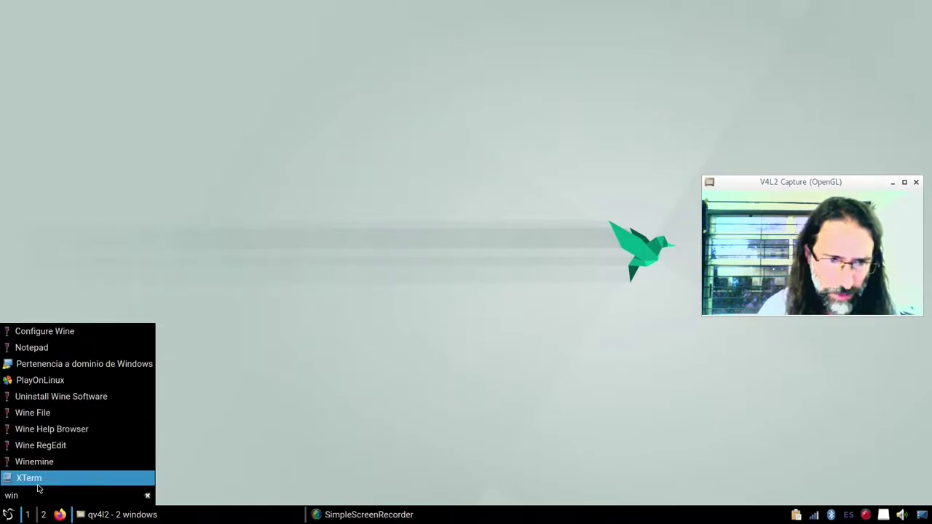
- Clear the "win" application search and dismiss the application launcher
{"action": "key", "text": "BackSpace"}
{"action": "key", "text": "BackSpace"}
{"action": "key", "text": "BackSpace"}
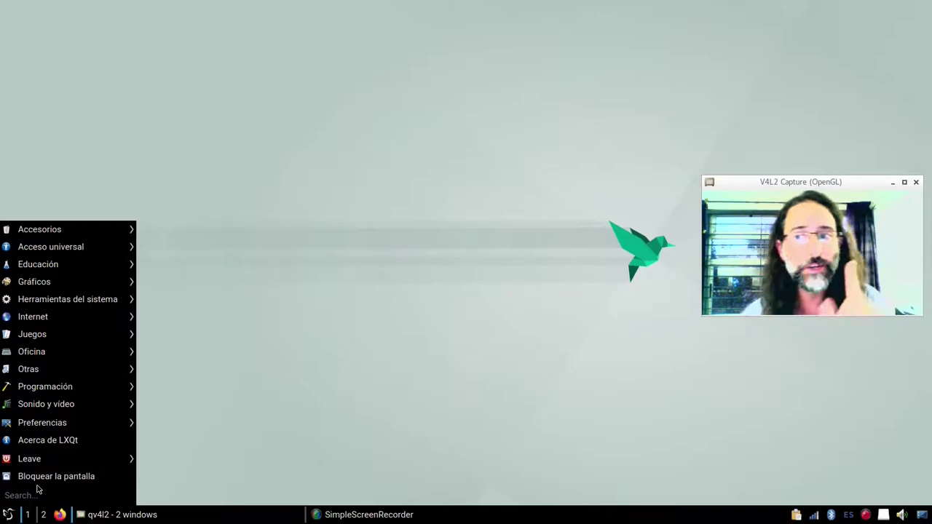
{"action": "left_click", "coordinate": [187, 400]}
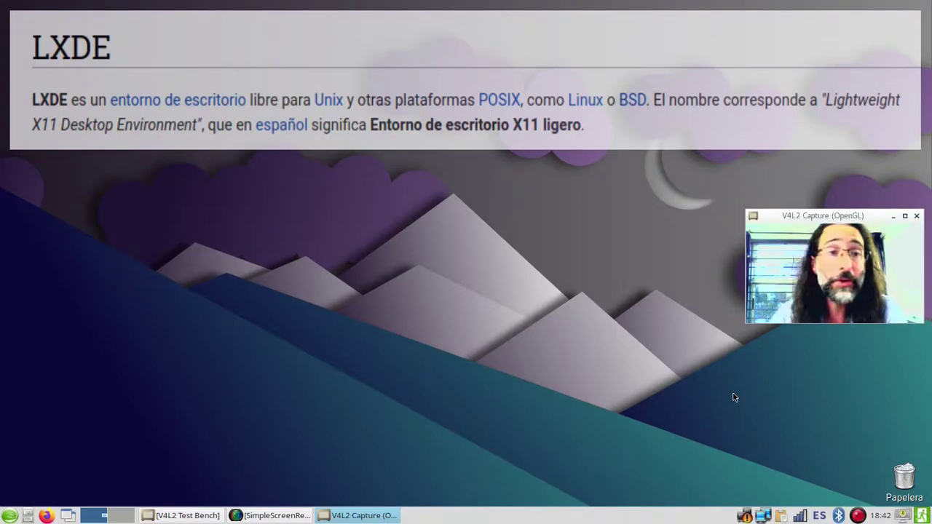
- Empty the desktop's Papelera and confirm the deletion of its contents
{"action": "right_click", "coordinate": [908, 485]}
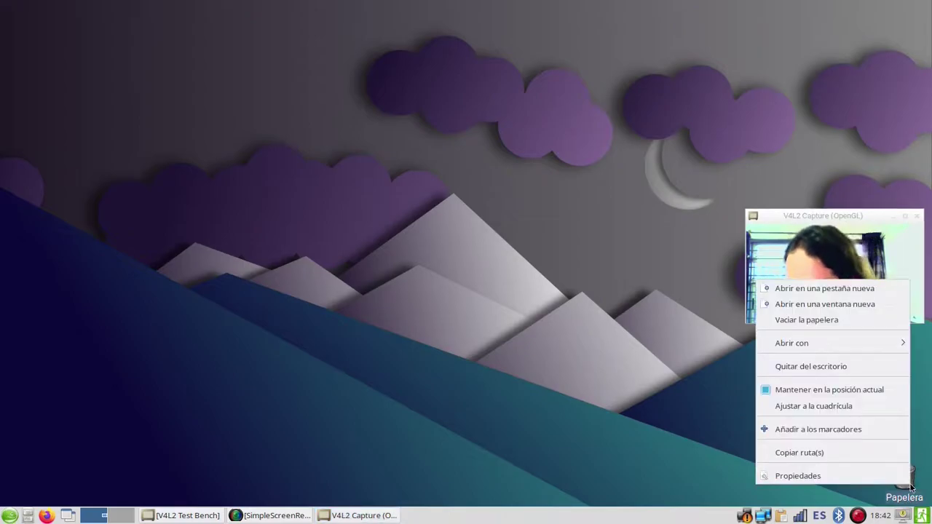
{"action": "left_click", "coordinate": [806, 320]}
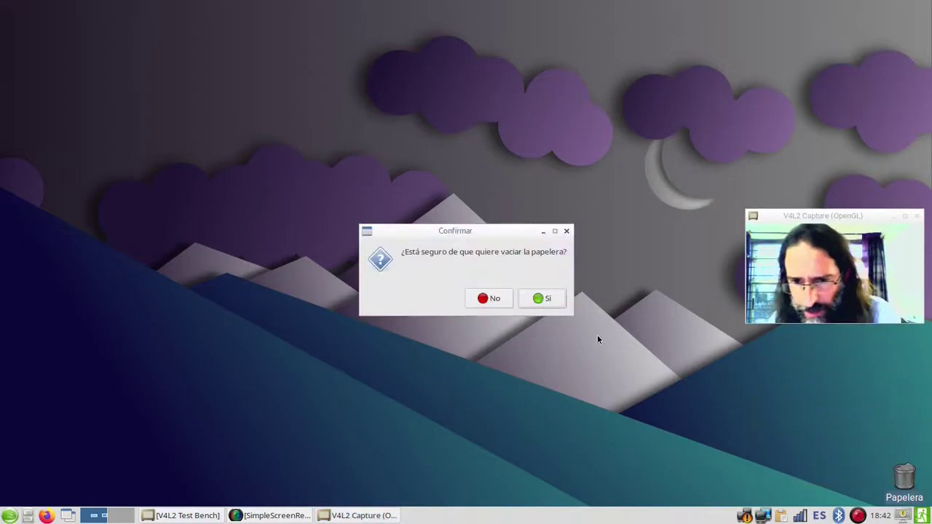
{"action": "left_click", "coordinate": [543, 298]}
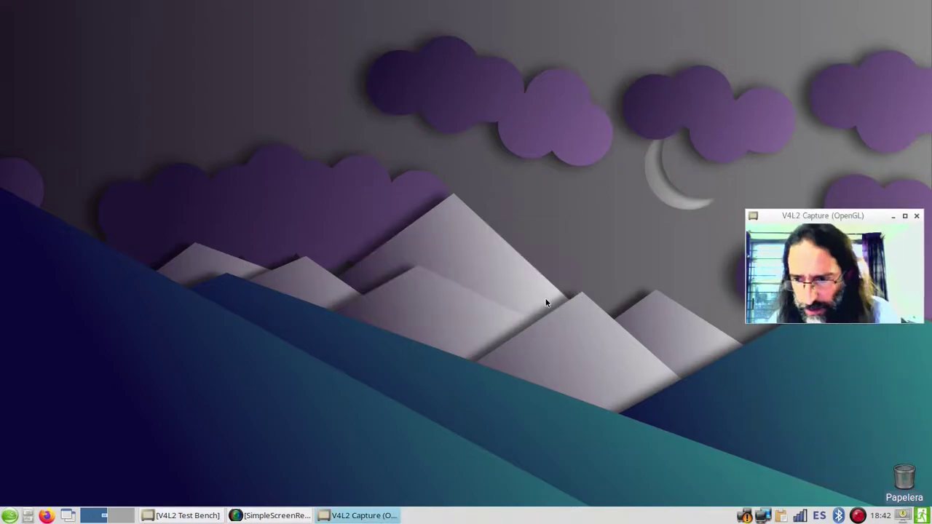
- Launch the browser by executing the command "firefox" in the Ejecutar dialog, and close its window
{"action": "left_click", "coordinate": [9, 516]}
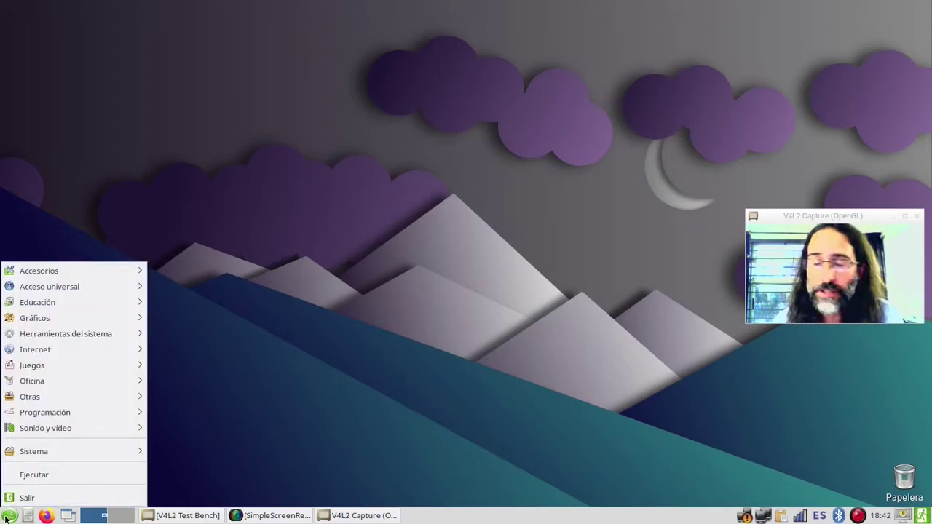
{"action": "left_click", "coordinate": [48, 479]}
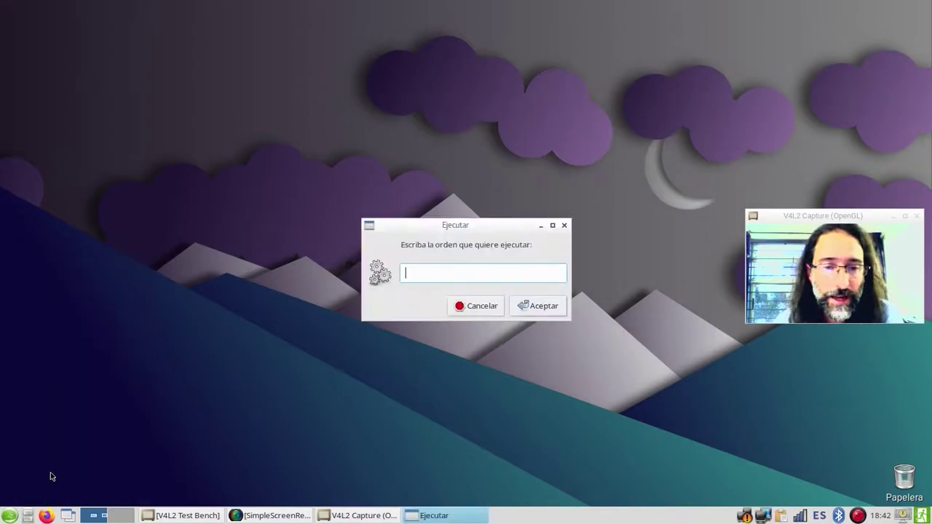
{"action": "type", "text": "fire"}
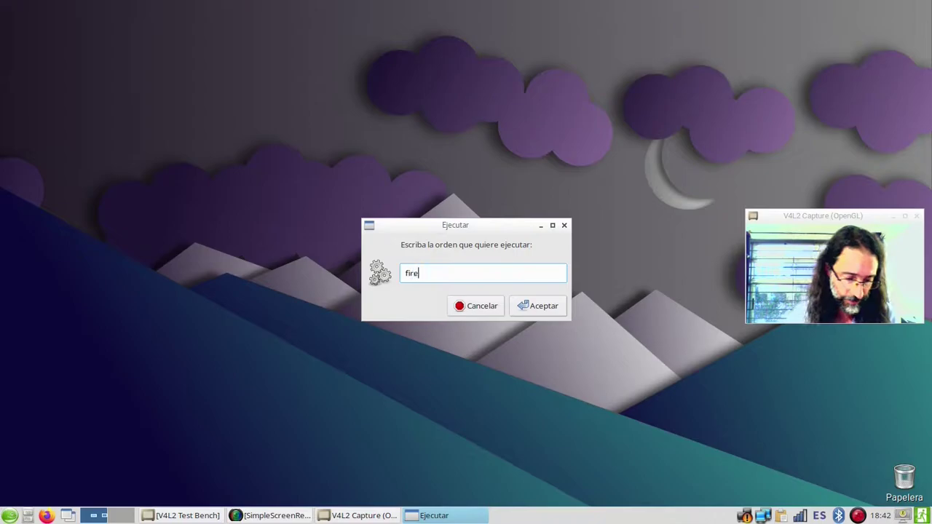
{"action": "type", "text": "fox"}
{"action": "key", "text": "Return"}
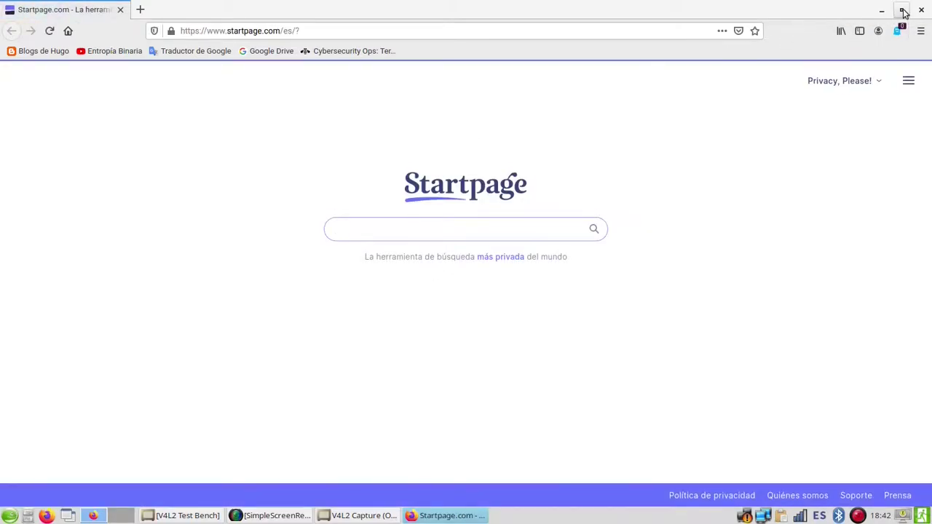
{"action": "left_click", "coordinate": [922, 10]}
- Launch the image editor by executing the command "gimp" in the Ejecutar dialog, and close its window
{"action": "left_click", "coordinate": [8, 516]}
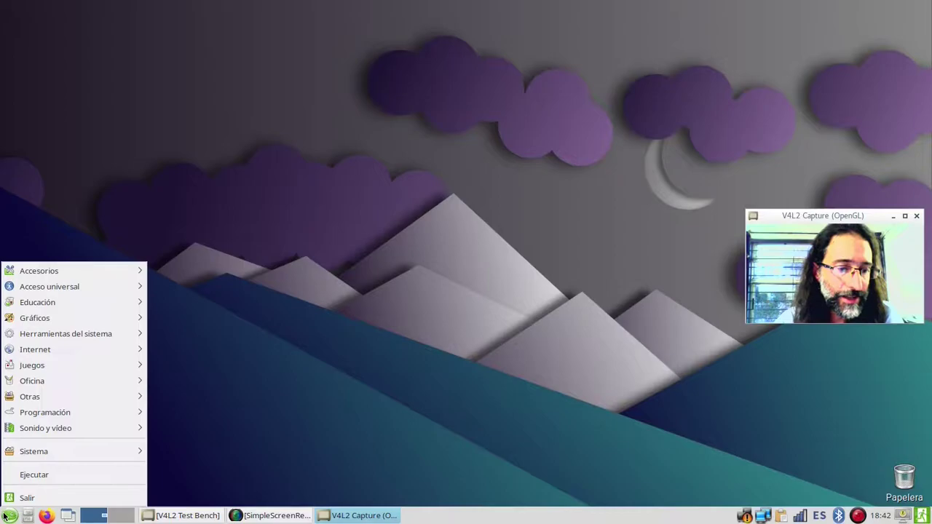
{"action": "left_click", "coordinate": [7, 478]}
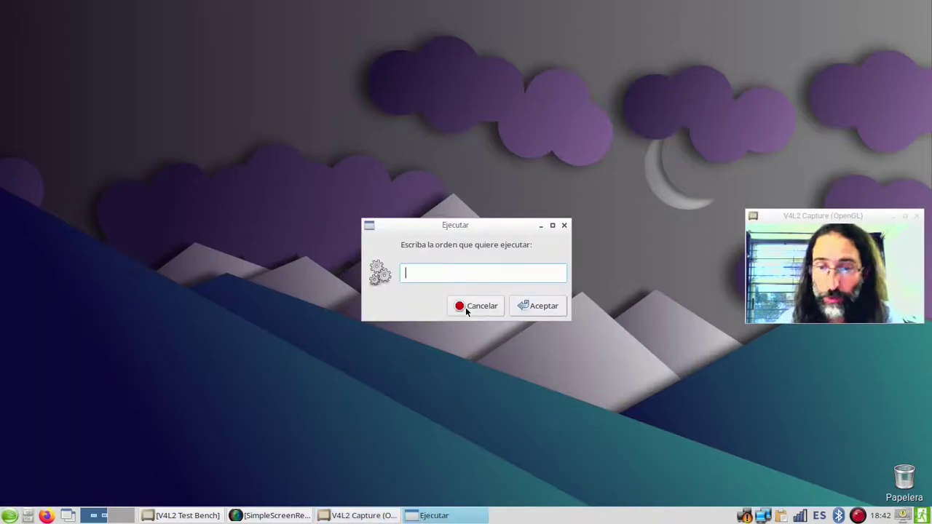
{"action": "type", "text": "gimp"}
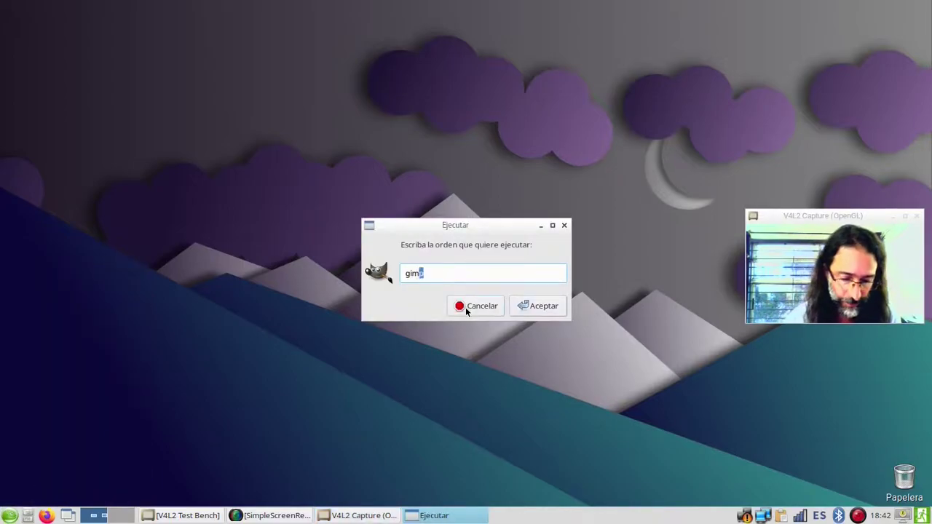
{"action": "key", "text": "Return"}
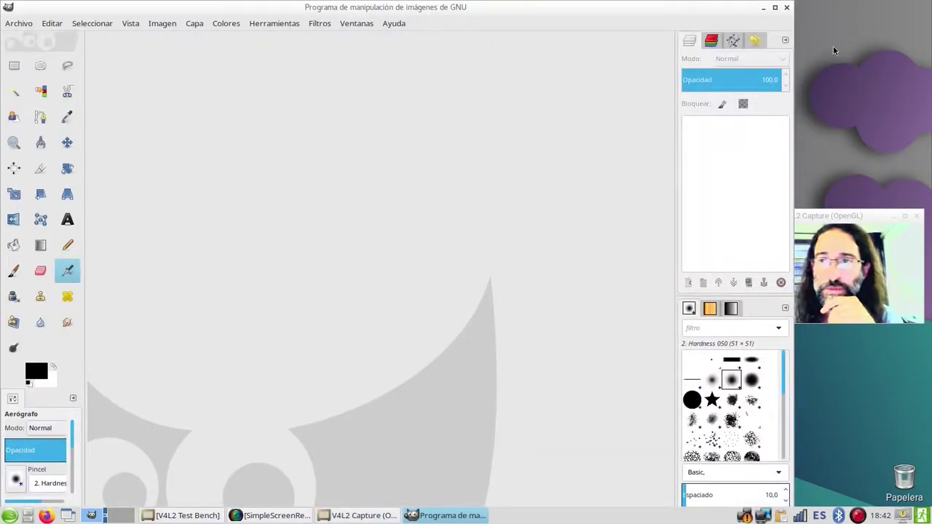
{"action": "left_click", "coordinate": [787, 8]}
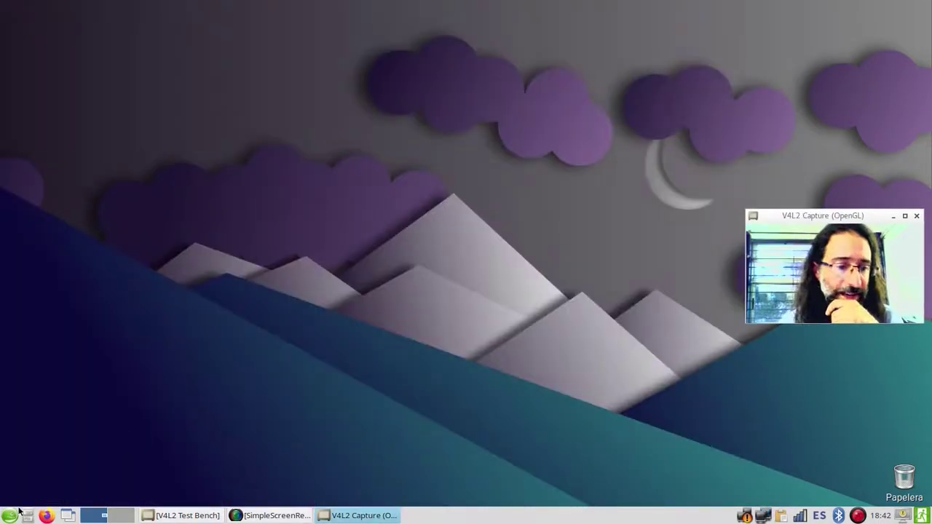
- Open the Konsole terminal from the system tools and run the command "audacity" in it
{"action": "left_click", "coordinate": [10, 517]}
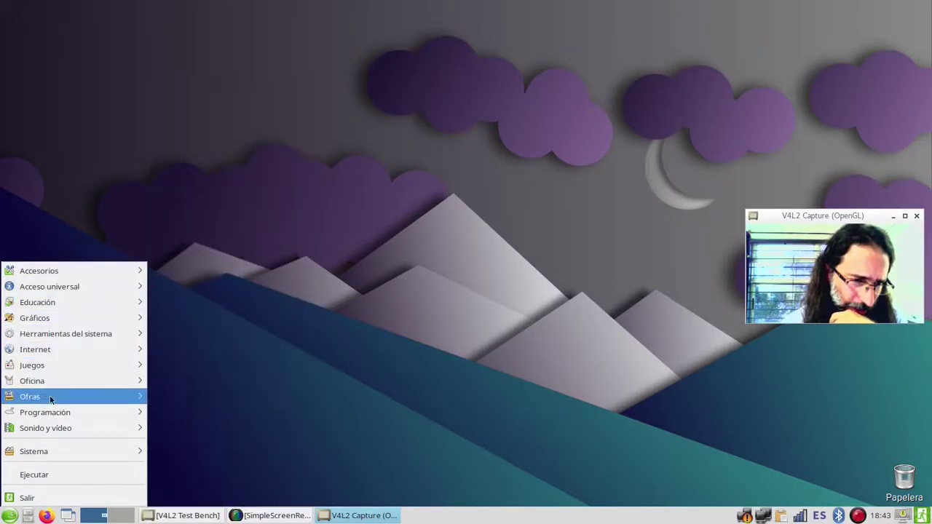
{"action": "mouse_move", "coordinate": [67, 333]}
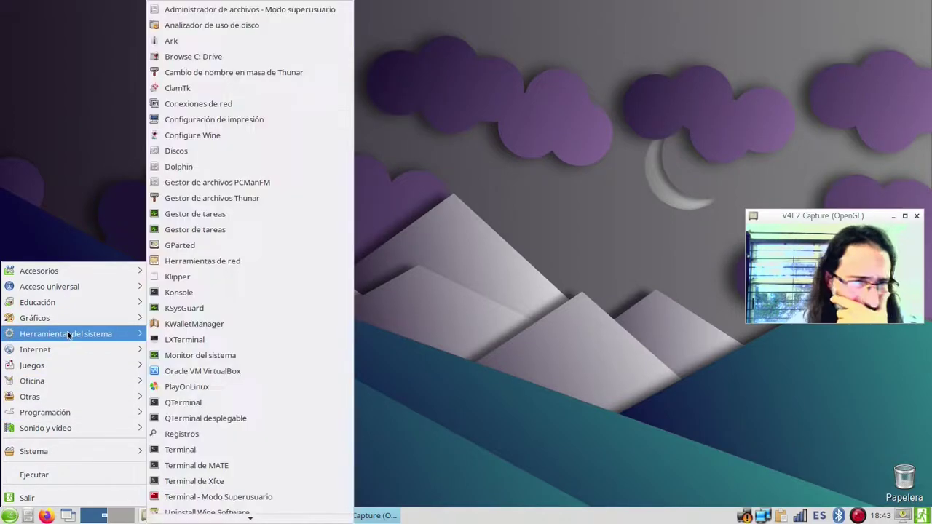
{"action": "left_click", "coordinate": [195, 295]}
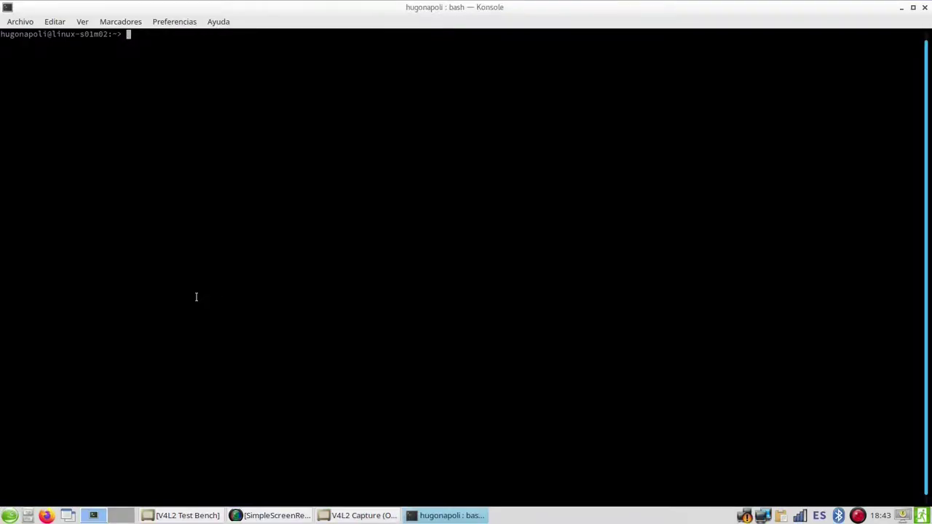
{"action": "type", "text": "audacity"}
{"action": "key", "text": "Return"}
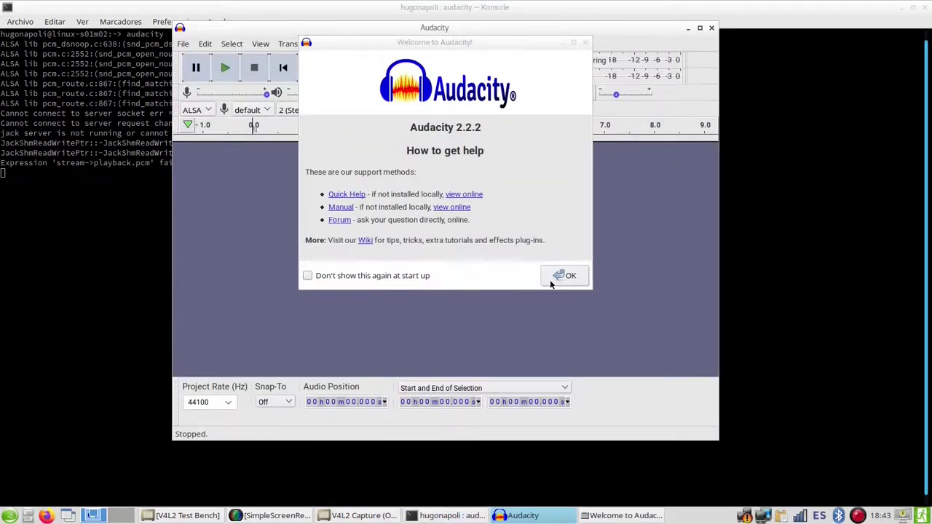
- Dismiss the Audacity welcome message, and close both Audacity and the Konsole terminal
{"action": "left_click", "coordinate": [562, 277]}
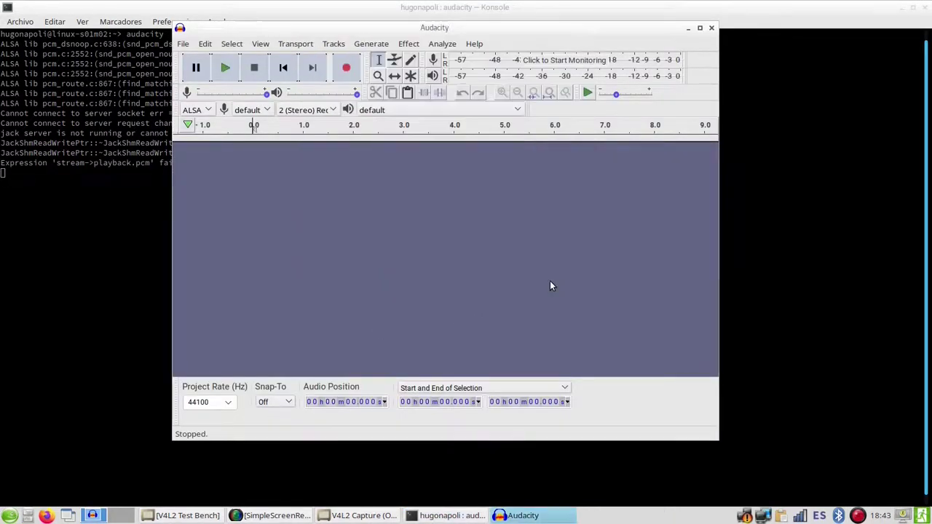
{"action": "left_click", "coordinate": [712, 29]}
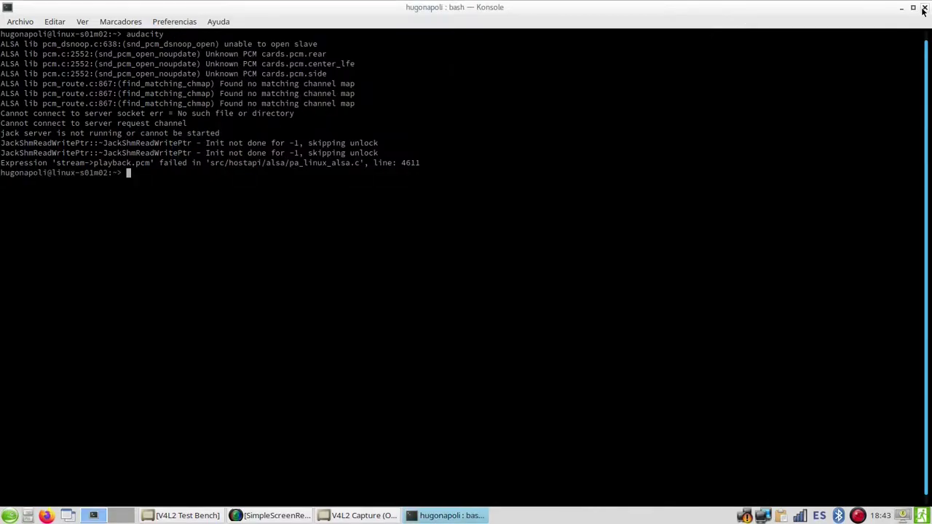
{"action": "left_click", "coordinate": [923, 9]}
- Browse the installed applications and launch GIMP from the graphics category
{"action": "left_click", "coordinate": [6, 515]}
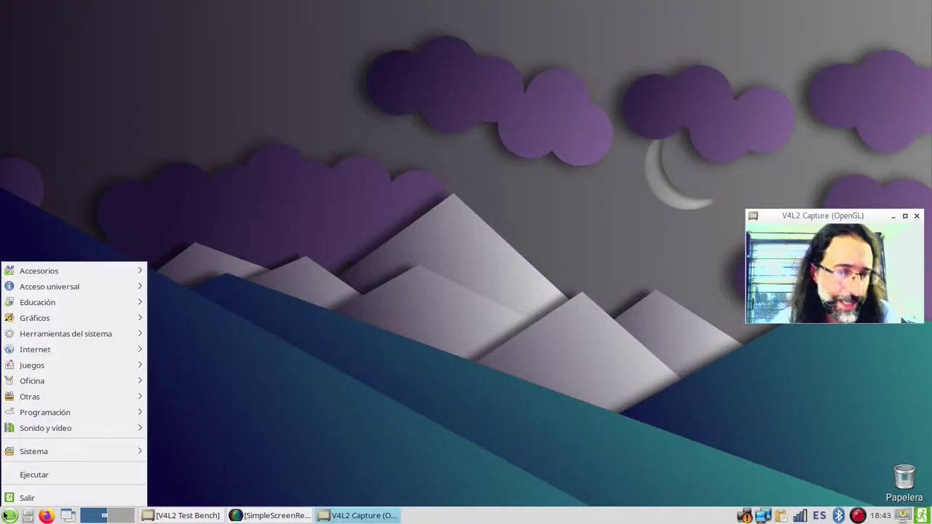
{"action": "mouse_move", "coordinate": [73, 394]}
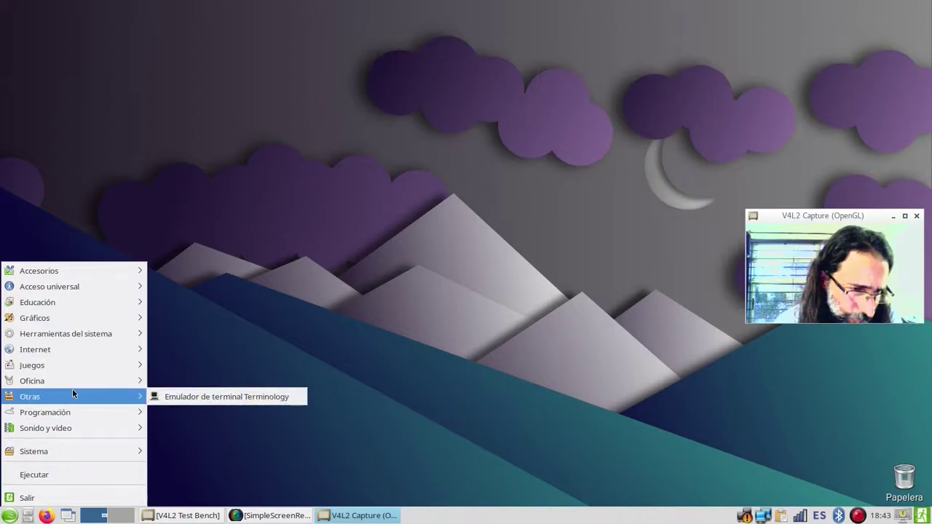
{"action": "mouse_move", "coordinate": [90, 317]}
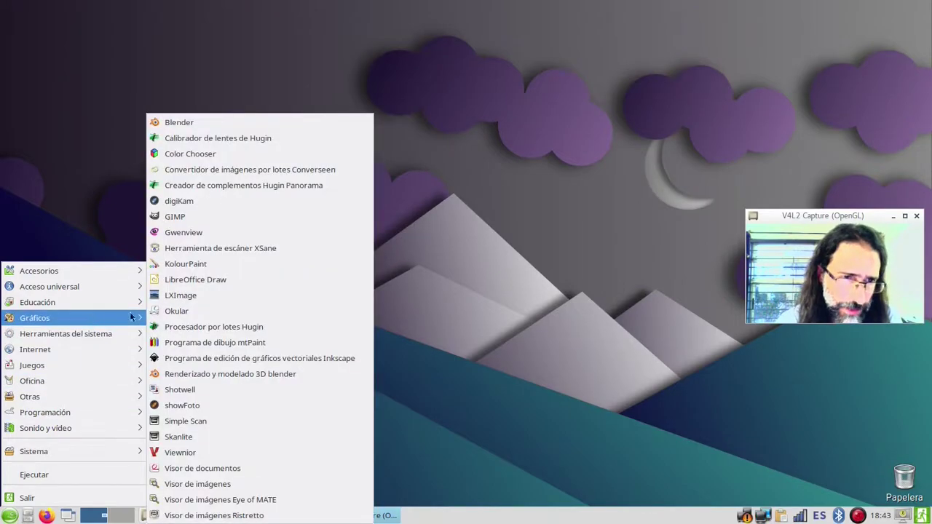
{"action": "left_click", "coordinate": [263, 217]}
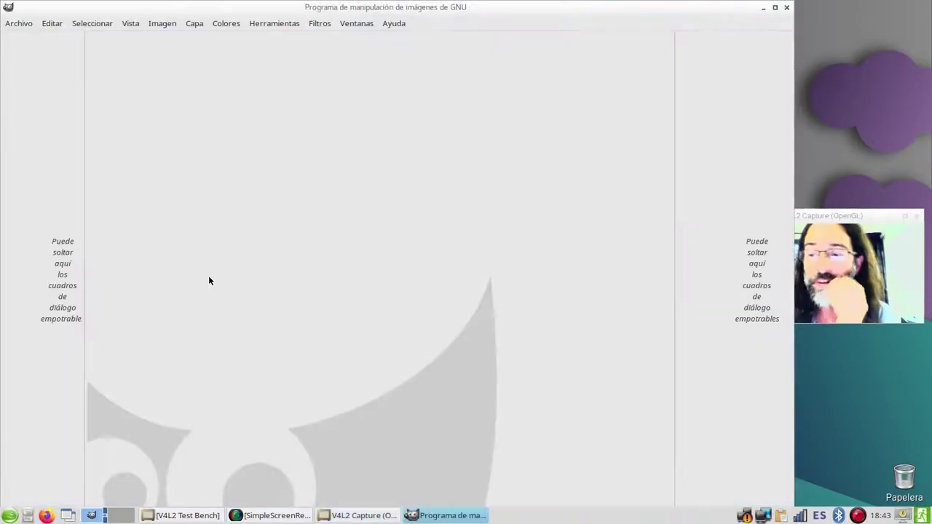
- Open the recently used image Dark wallpaper.jpeg as layers in GIMP, and close the program
{"action": "left_click", "coordinate": [22, 24]}
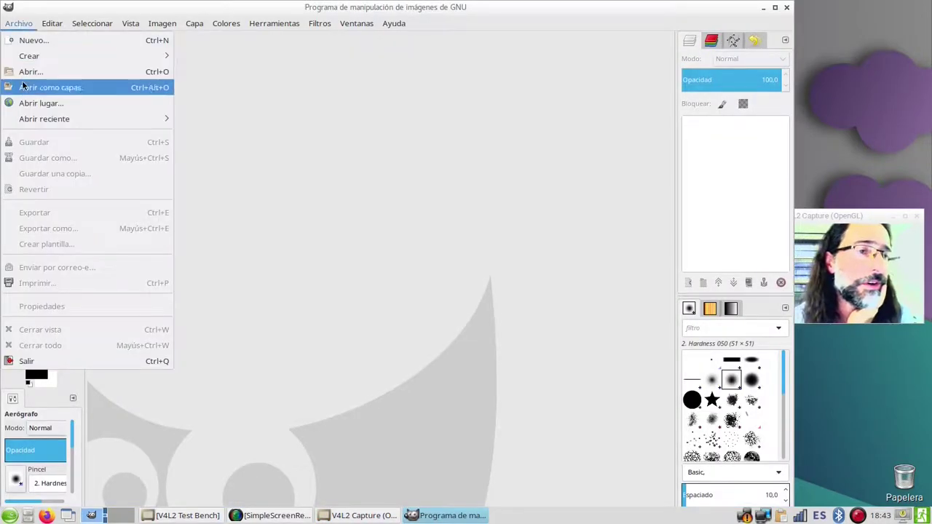
{"action": "left_click", "coordinate": [53, 87]}
{"action": "left_click", "coordinate": [159, 110]}
{"action": "double_click", "coordinate": [160, 109]}
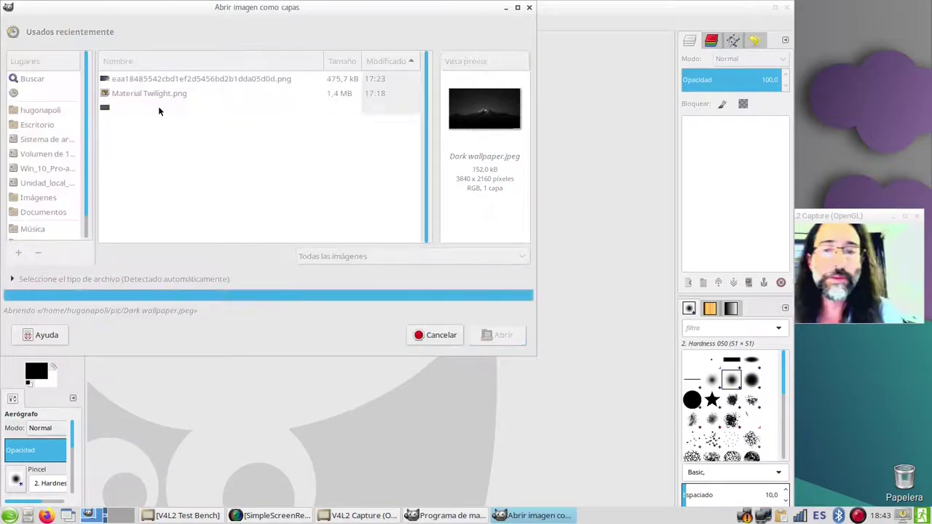
{"action": "left_click", "coordinate": [788, 6]}
- Launch the office suite by executing the command "libreoffice" in the Ejecutar dialog
{"action": "left_click", "coordinate": [9, 517]}
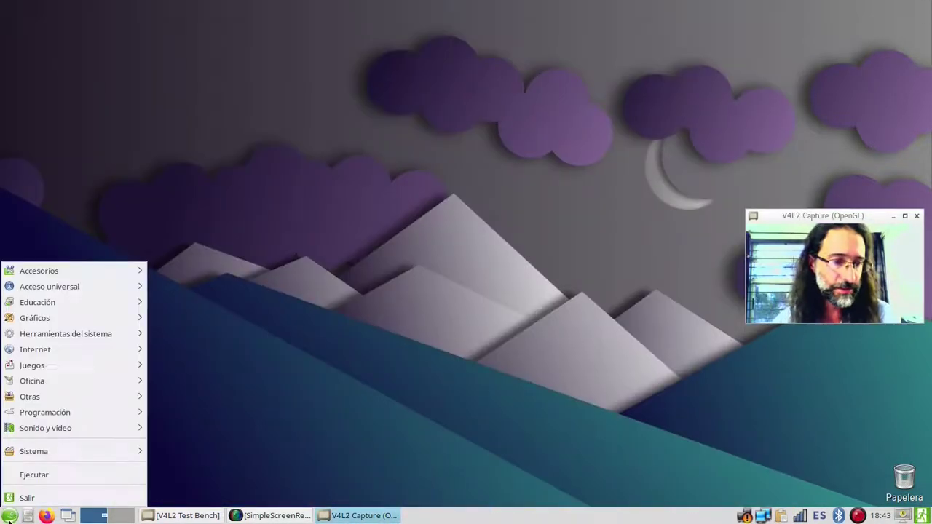
{"action": "left_click", "coordinate": [40, 474]}
{"action": "type", "text": "libreoffice"}
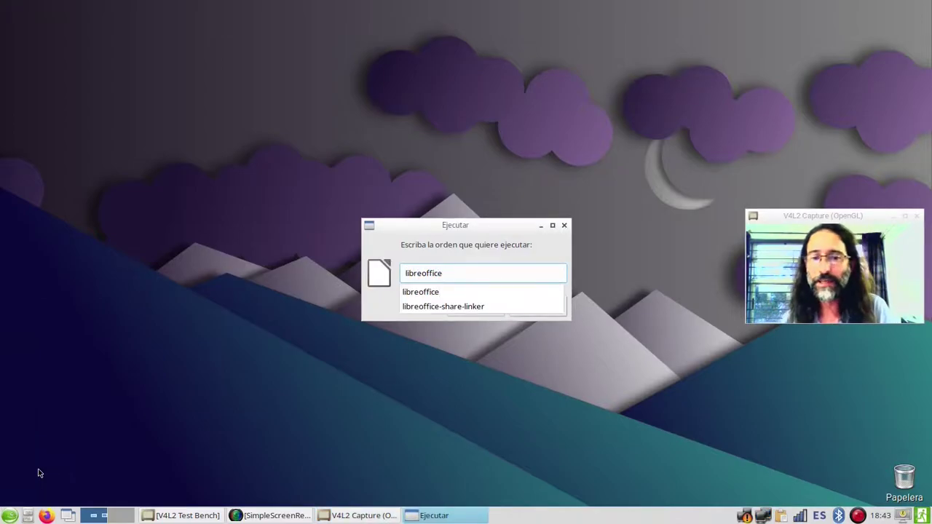
{"action": "key", "text": "Return"}
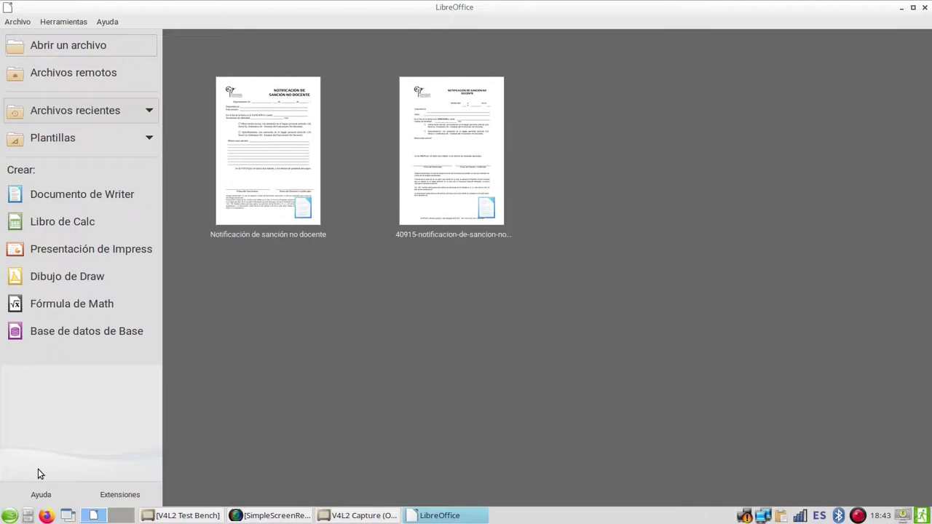
- Close the LibreOffice start center and open the desktop preferences
{"action": "left_click", "coordinate": [927, 7]}
{"action": "left_click", "coordinate": [8, 517]}
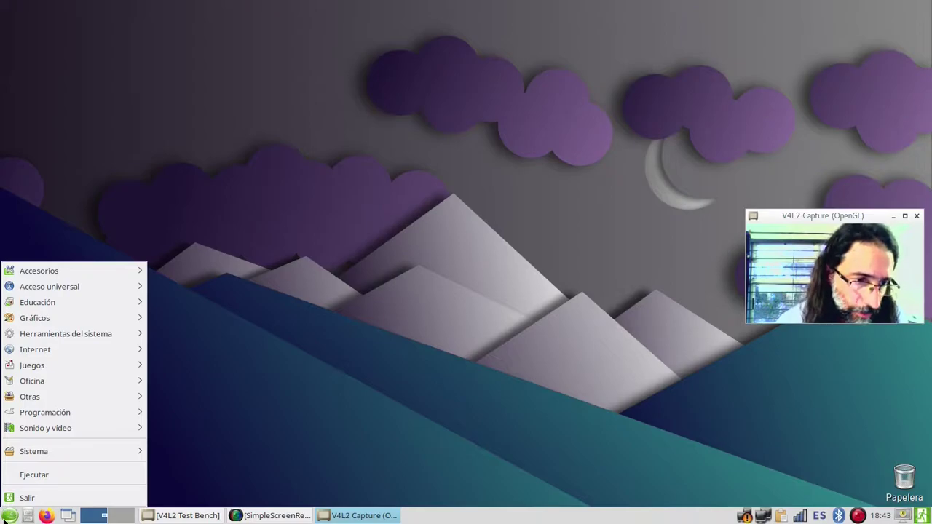
{"action": "left_click", "coordinate": [366, 263]}
{"action": "right_click", "coordinate": [387, 177]}
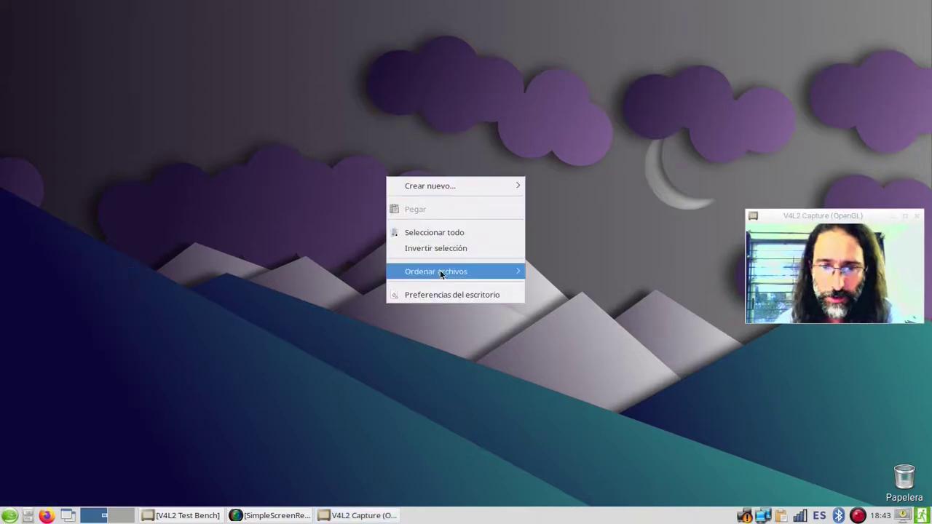
{"action": "left_click", "coordinate": [439, 294]}
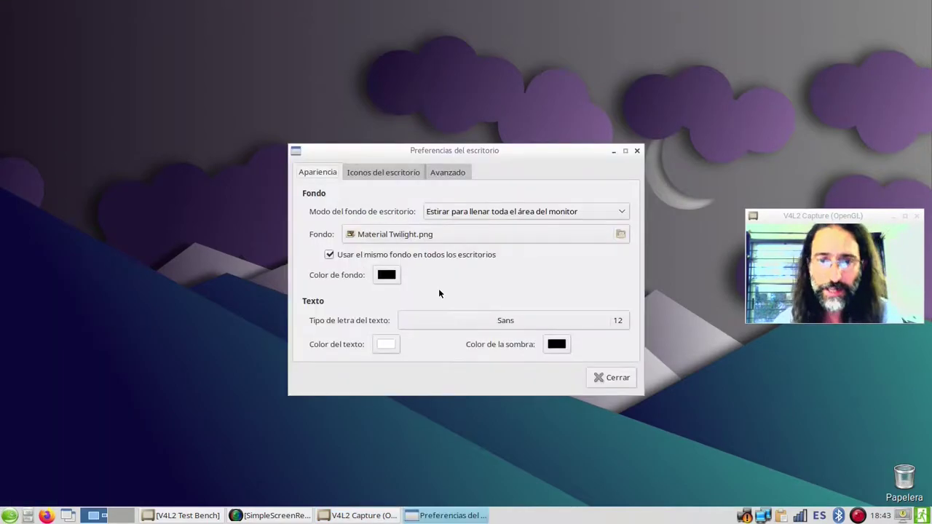
- Preview the available wallpaper images in the background file chooser, and close the chooser and the desktop preferences without changing anything
{"action": "left_click", "coordinate": [421, 237]}
{"action": "left_click", "coordinate": [337, 191]}
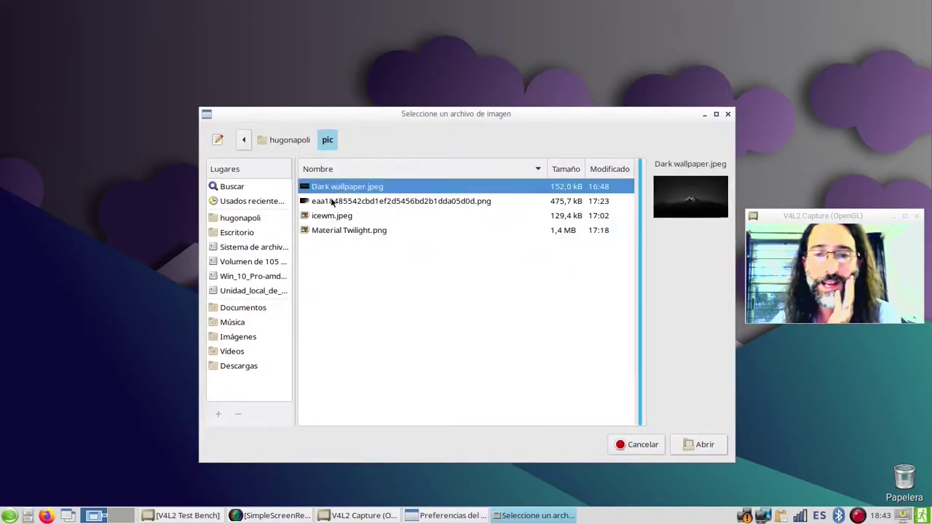
{"action": "left_click", "coordinate": [333, 203]}
{"action": "left_click", "coordinate": [335, 219]}
{"action": "left_click", "coordinate": [332, 231]}
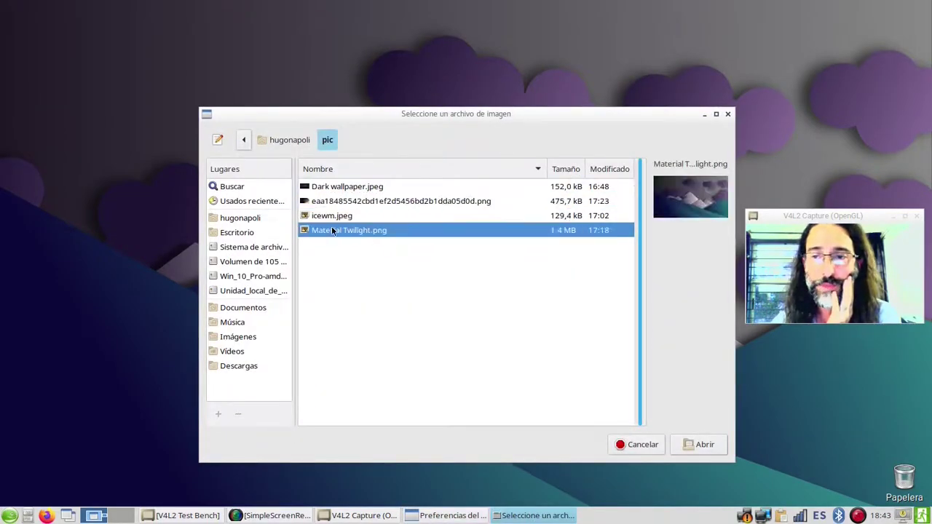
{"action": "left_click", "coordinate": [728, 114]}
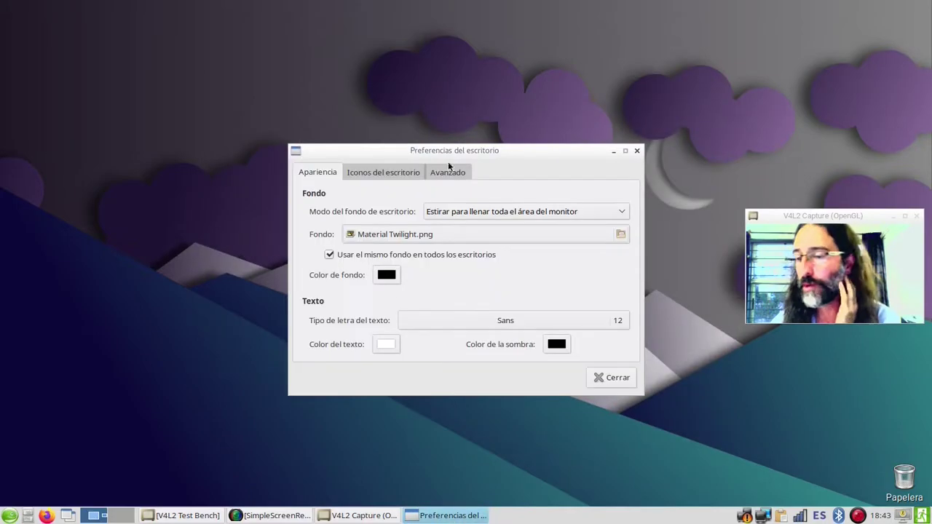
{"action": "left_click", "coordinate": [632, 151]}
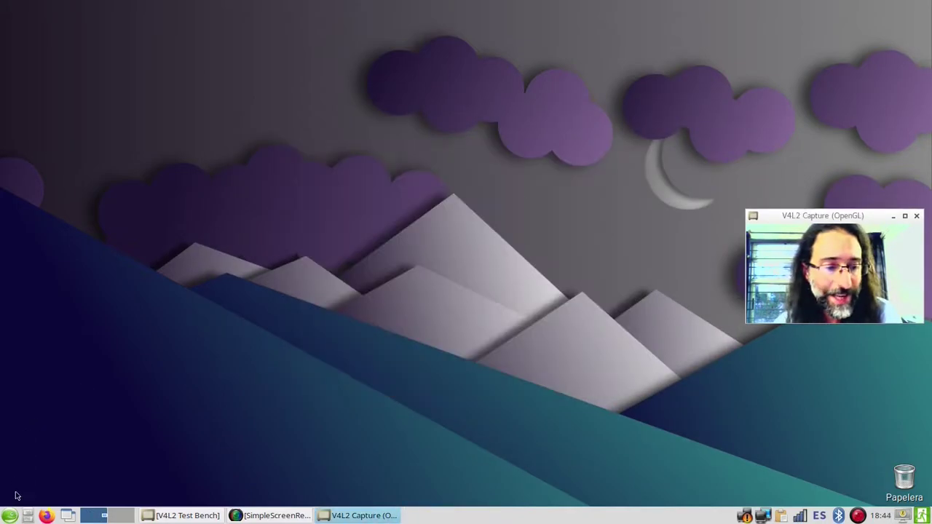
- Launch the system monitor by executing "ksysguard" in the Ejecutar dialog, examine the system load graphs, and close it
{"action": "left_click", "coordinate": [9, 516]}
{"action": "left_click", "coordinate": [49, 475]}
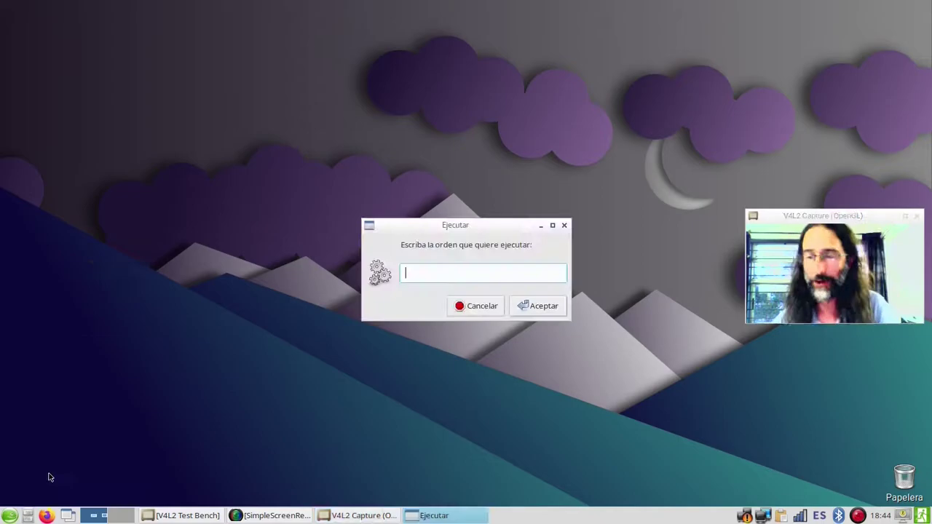
{"action": "type", "text": "ksysguard"}
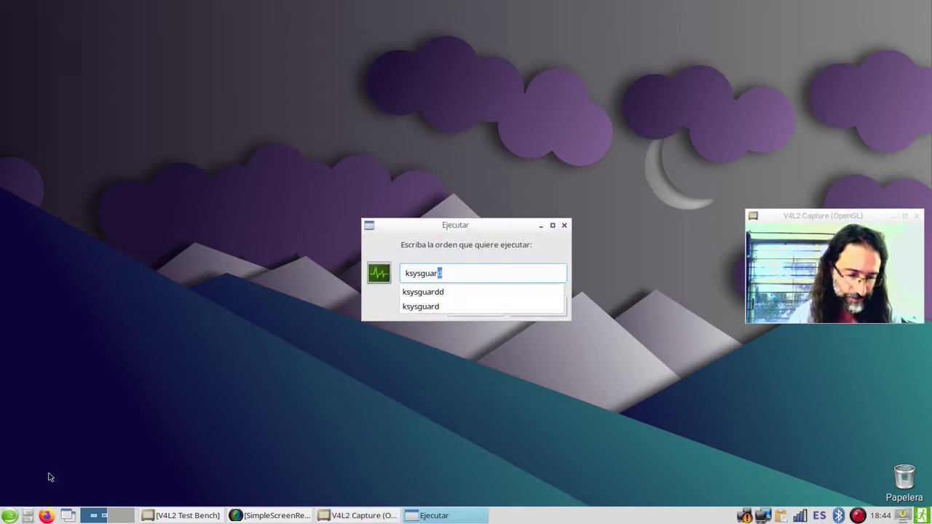
{"action": "key", "text": "Return"}
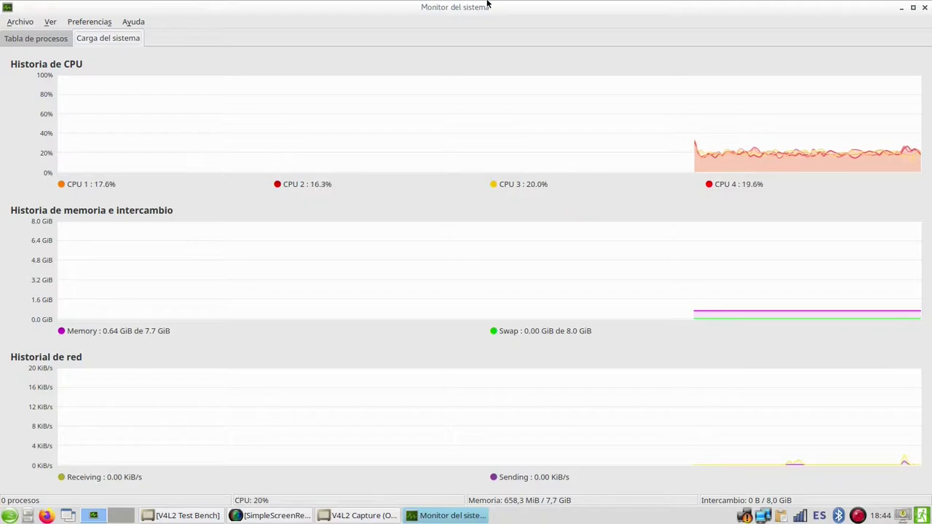
{"action": "left_click", "coordinate": [923, 10]}
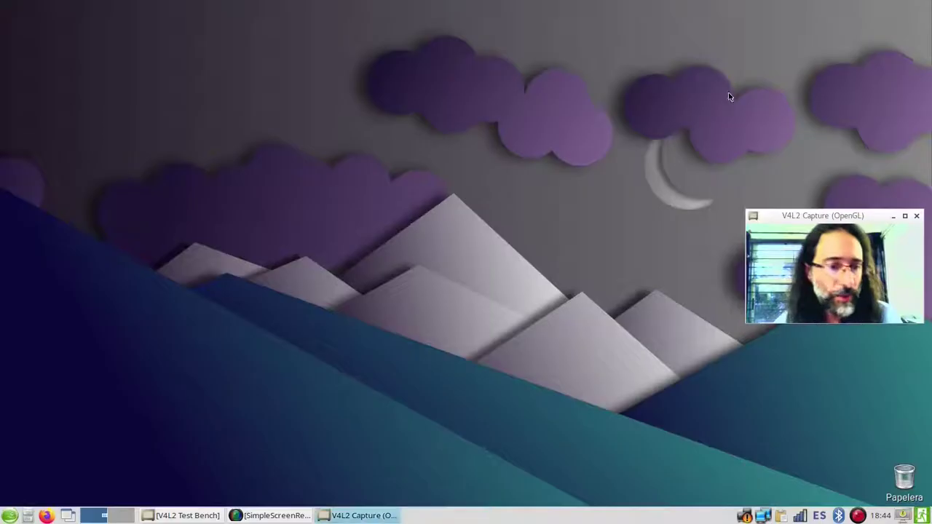
- Display the LXDE session exit options and cancel without ending the session
{"action": "left_click", "coordinate": [12, 515]}
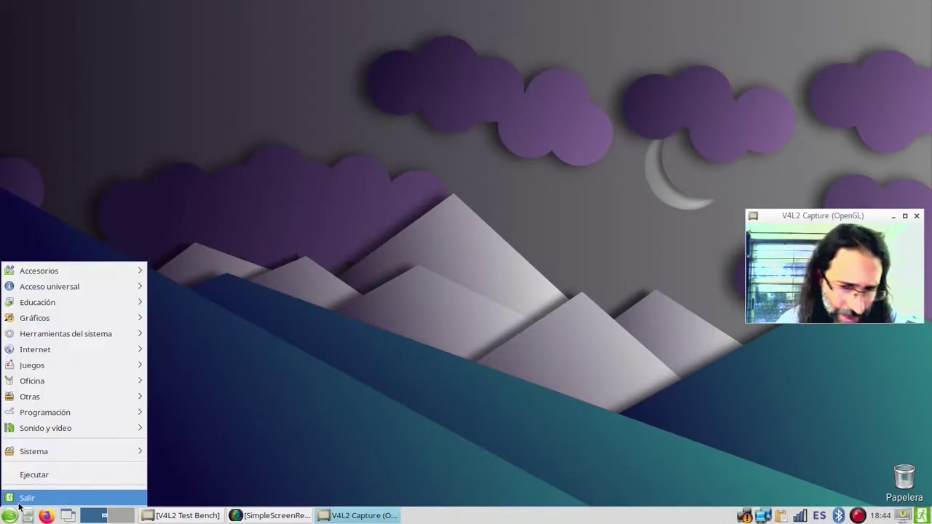
{"action": "left_click", "coordinate": [23, 498]}
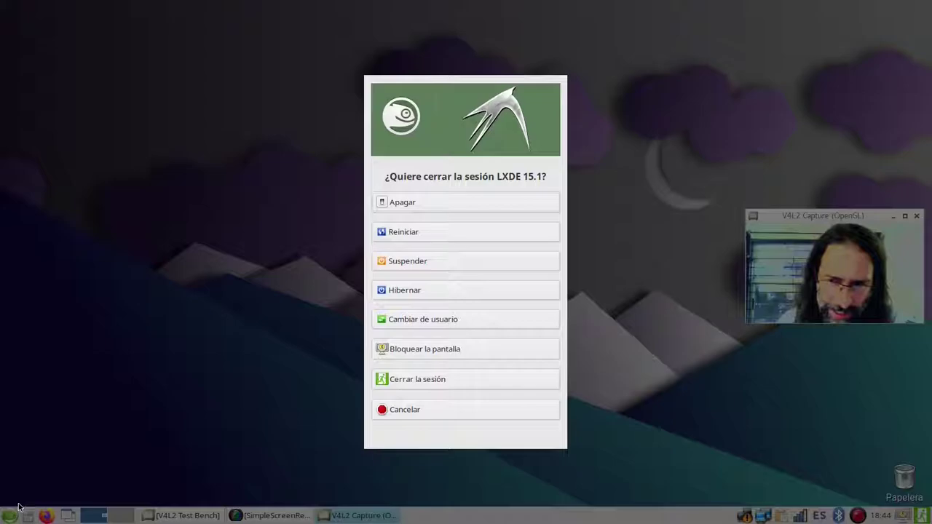
{"action": "left_click", "coordinate": [433, 413]}
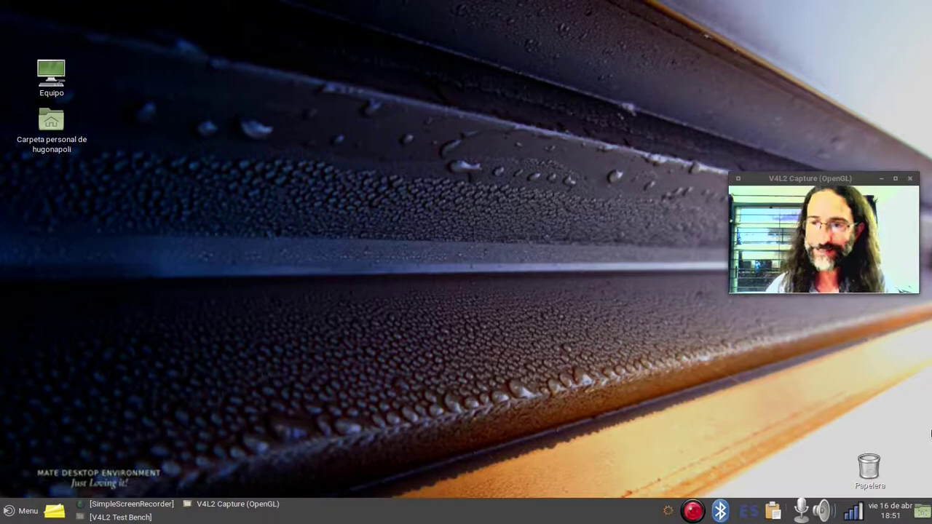
- Search the MATE applications for "vlc", launch the VLC media player, and close it
{"action": "left_click", "coordinate": [12, 514]}
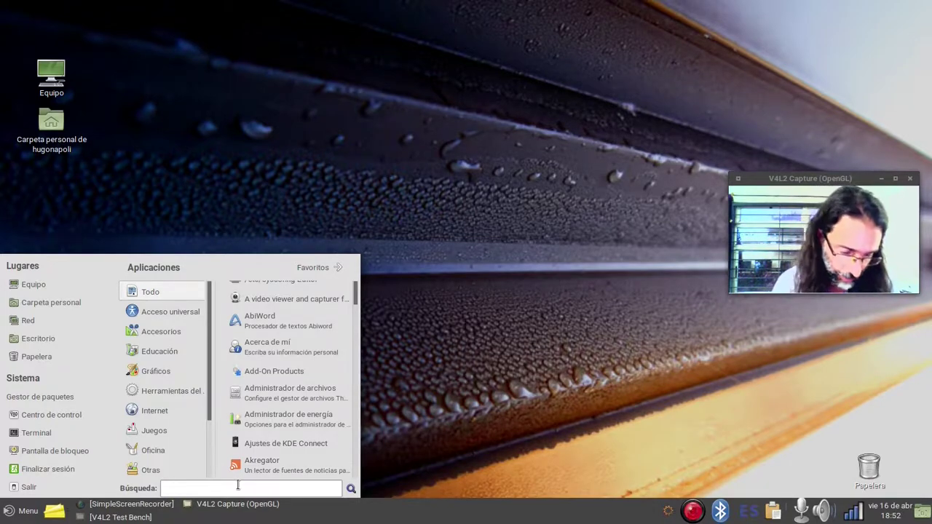
{"action": "type", "text": "vlc"}
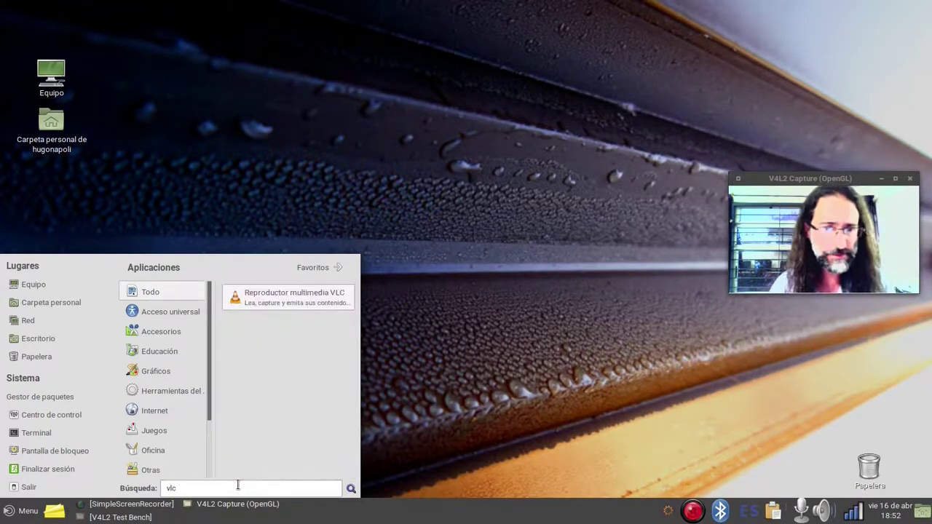
{"action": "key", "text": "Return"}
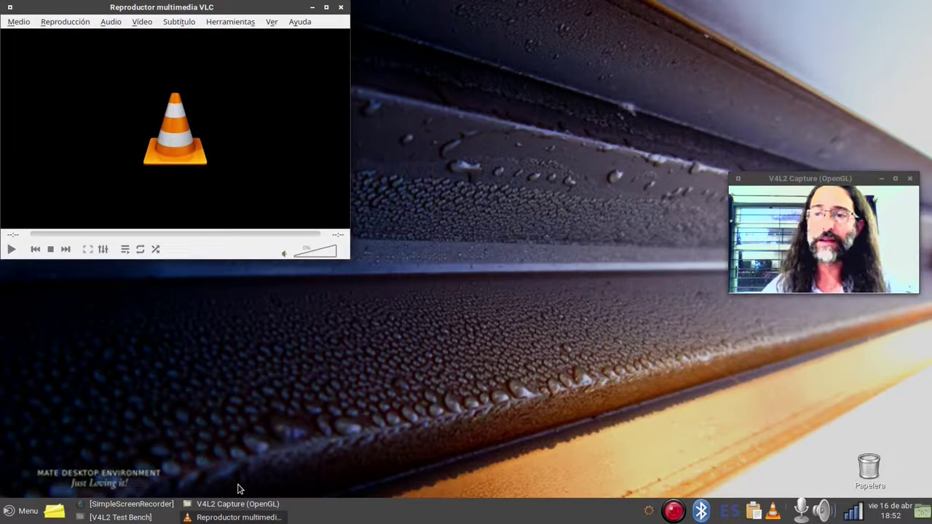
{"action": "left_click", "coordinate": [340, 8]}
- Search the applications for "firefox", launch the Firefox browser, and close it
{"action": "left_click", "coordinate": [7, 512]}
{"action": "type", "text": "firefox"}
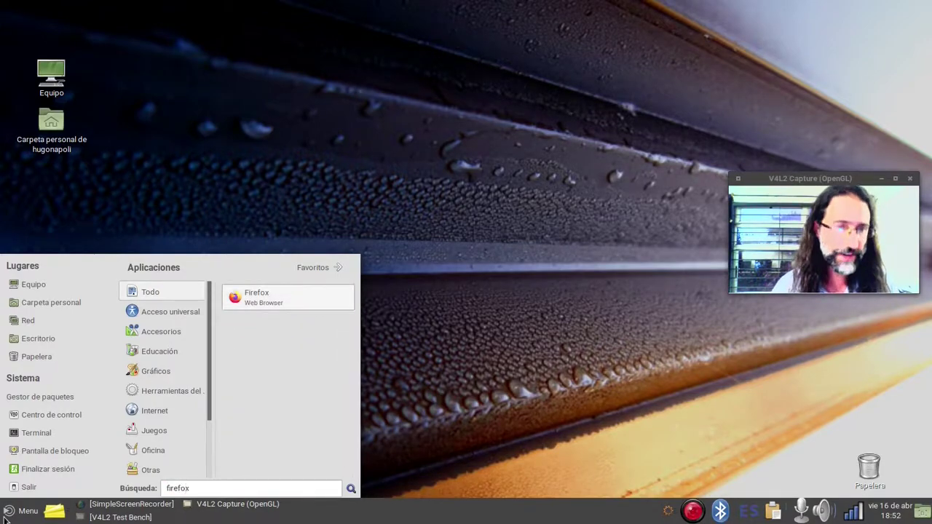
{"action": "key", "text": "Return"}
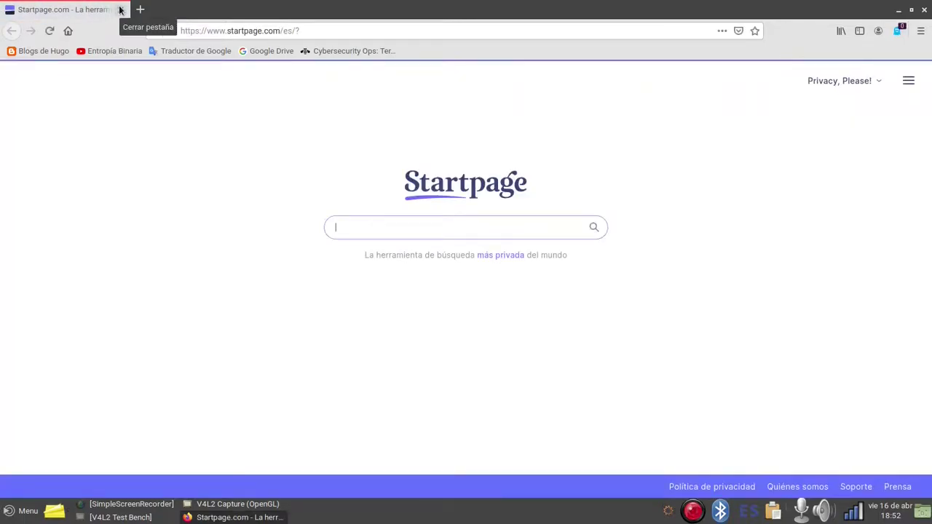
{"action": "left_click", "coordinate": [120, 10]}
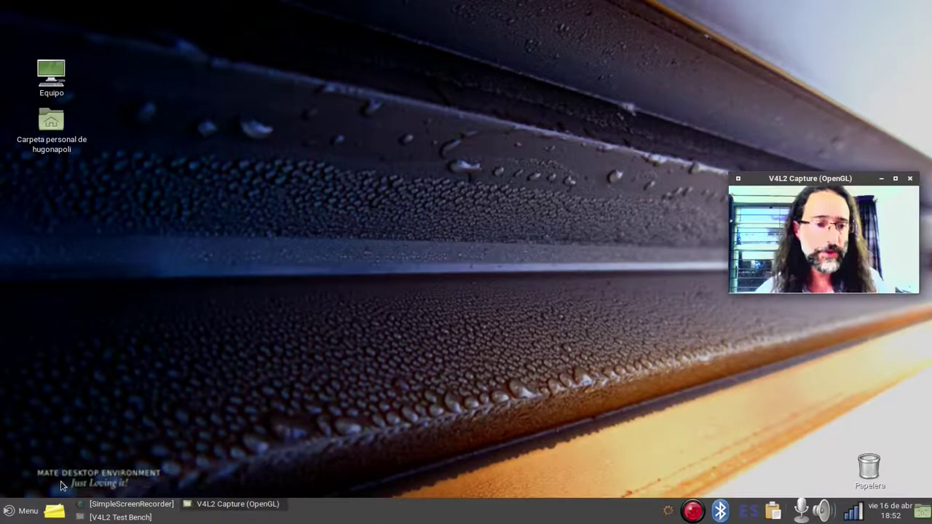
- Launch Chromium by searching for "chromi", cancel the keyring password requests, and close the browser
{"action": "left_click", "coordinate": [31, 513]}
{"action": "type", "text": "chromi"}
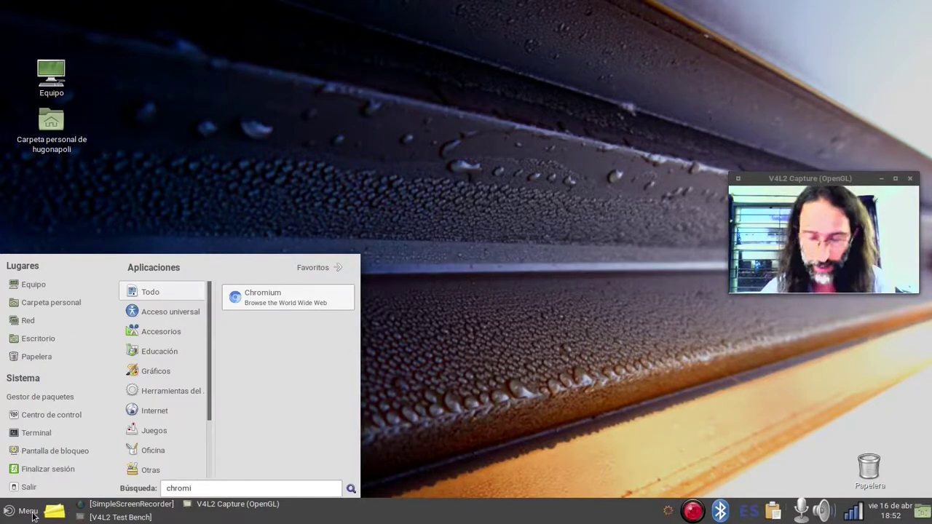
{"action": "key", "text": "Return"}
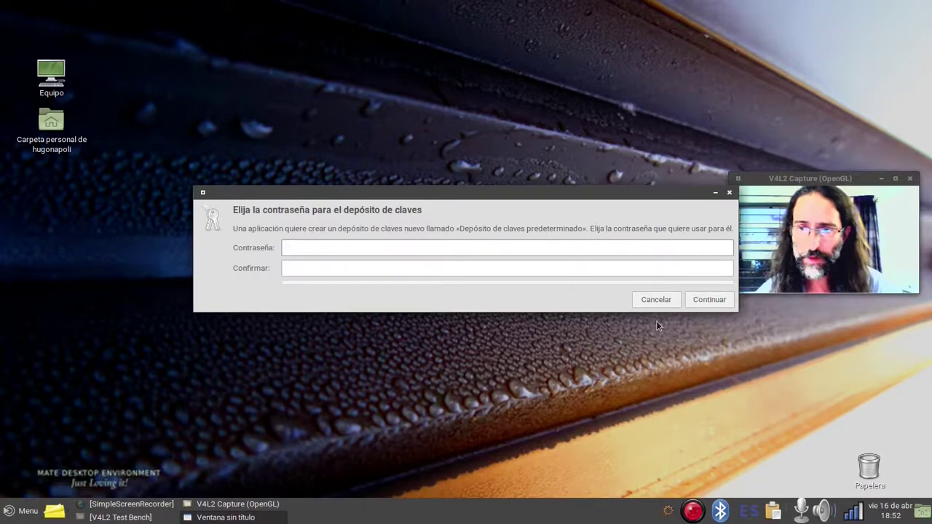
{"action": "left_click", "coordinate": [669, 299]}
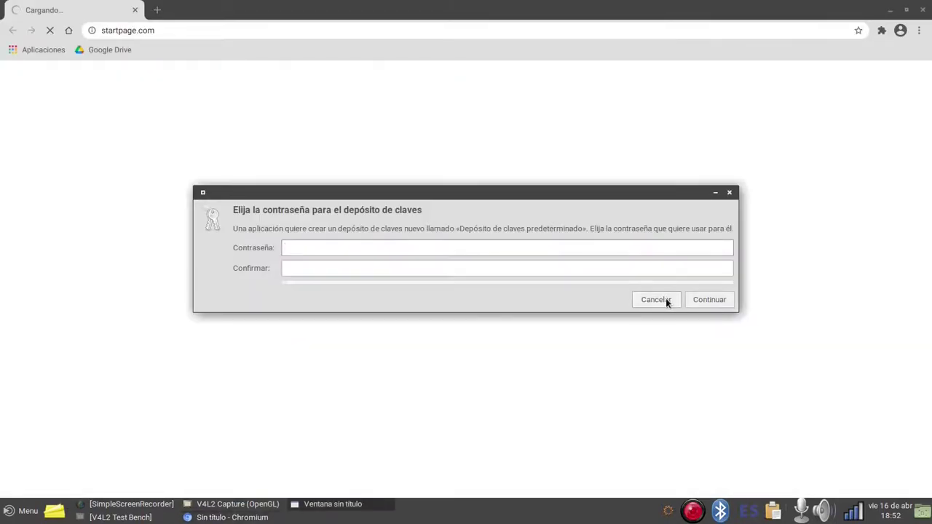
{"action": "left_click", "coordinate": [666, 299]}
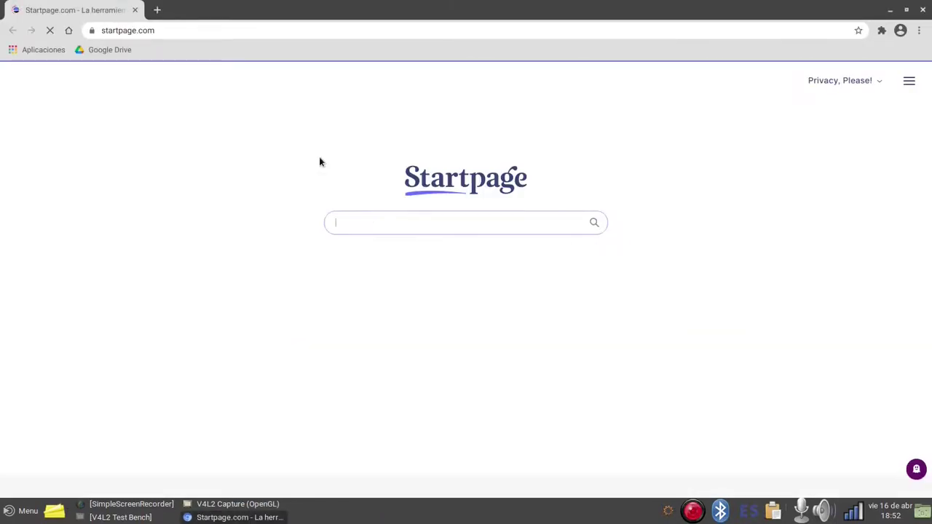
{"action": "left_click", "coordinate": [135, 13]}
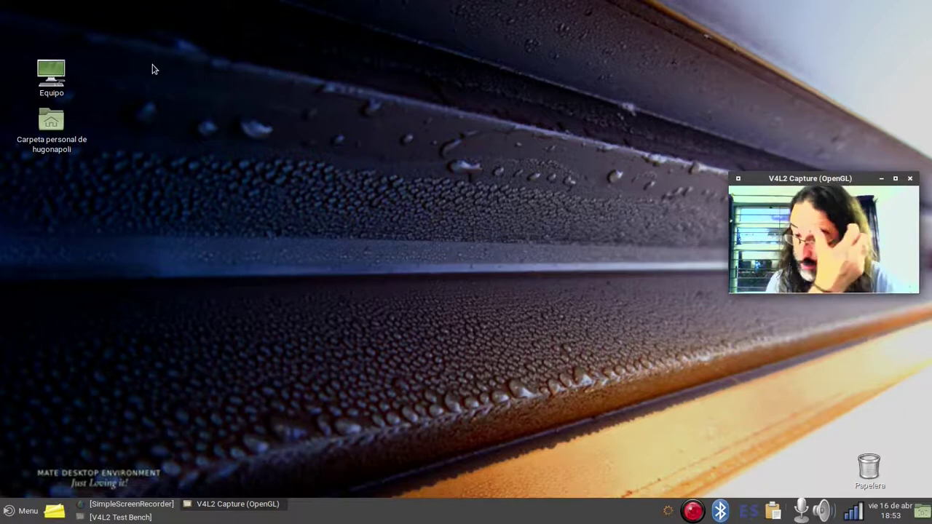
- Search the applications for "gimp" and launch GIMP
{"action": "left_click", "coordinate": [22, 513]}
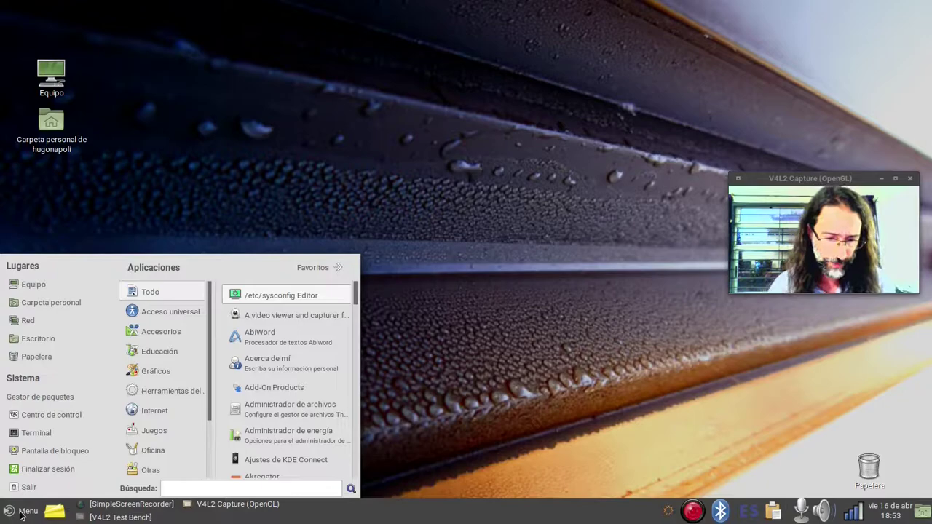
{"action": "type", "text": "gimp"}
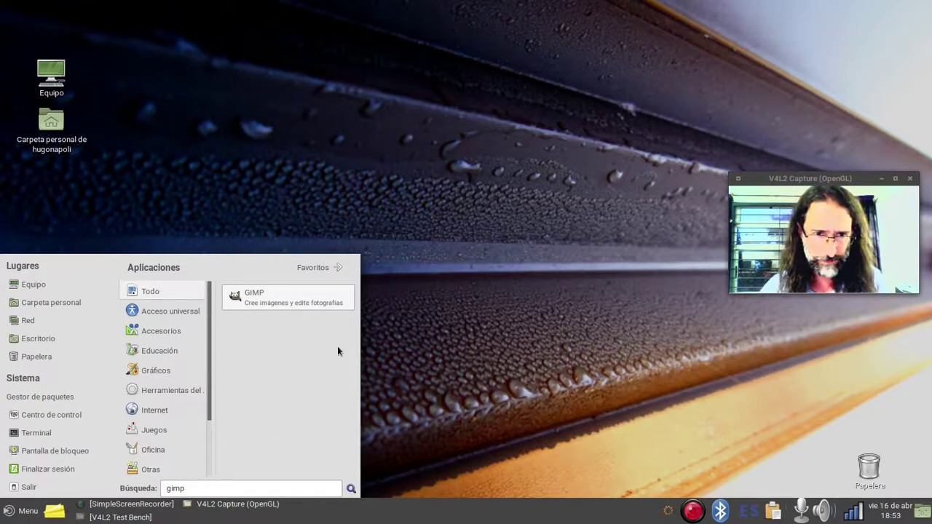
{"action": "key", "text": "Return"}
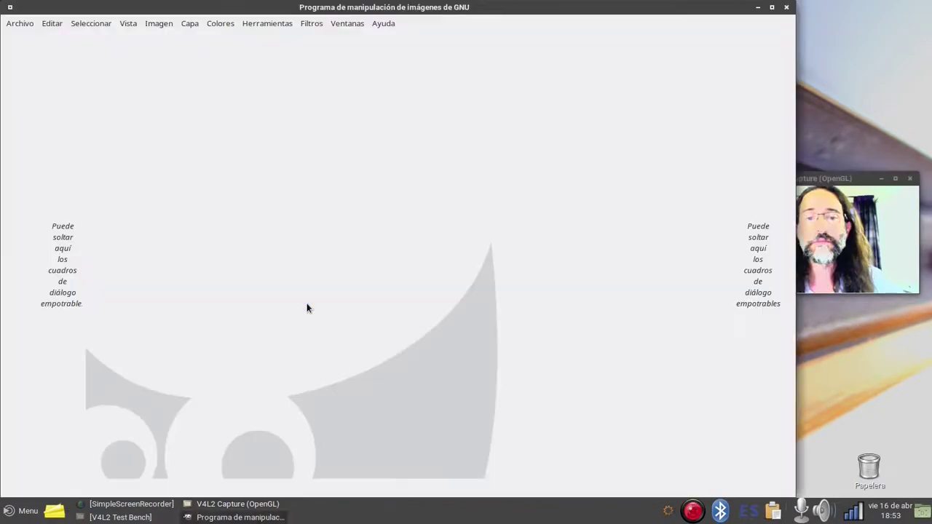
- Open the image Dark wallpaper.jpeg as layers in GIMP, and close the program
{"action": "left_click", "coordinate": [20, 23]}
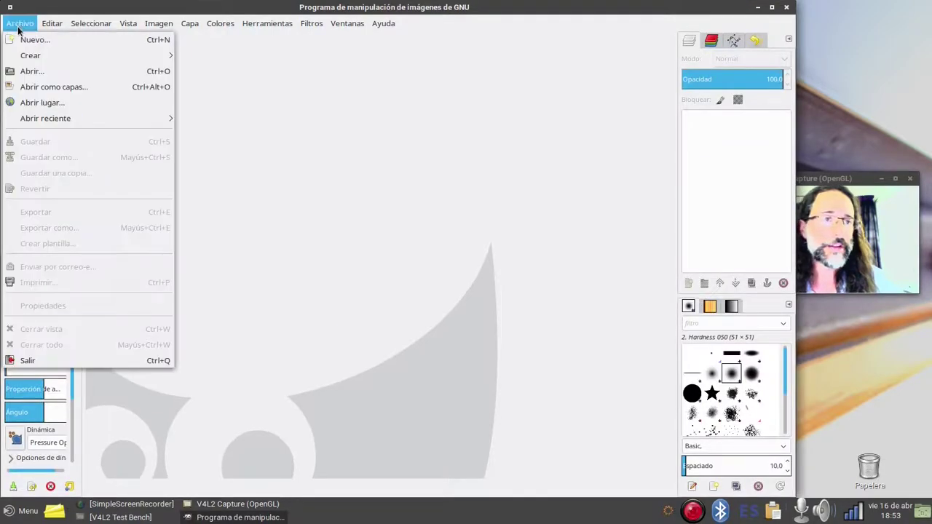
{"action": "left_click", "coordinate": [26, 86]}
{"action": "left_click", "coordinate": [144, 101]}
{"action": "double_click", "coordinate": [143, 99]}
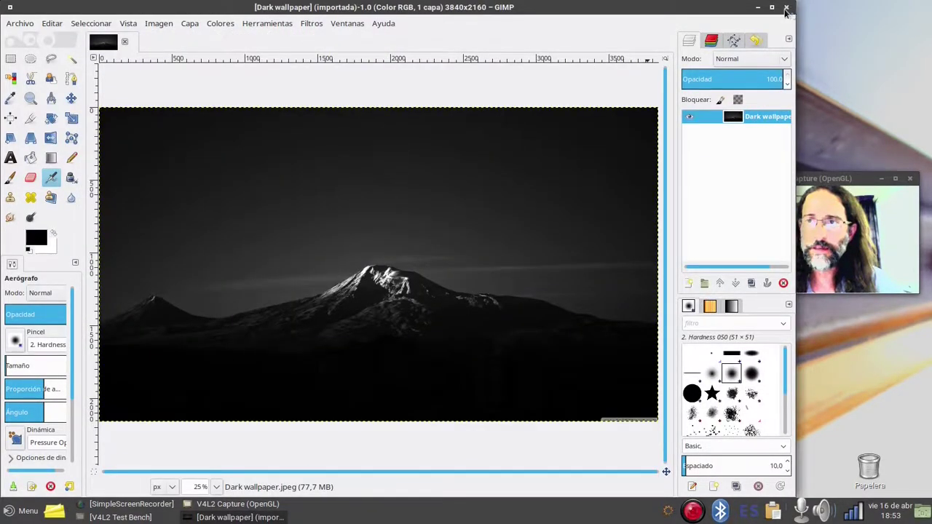
{"action": "left_click", "coordinate": [787, 8]}
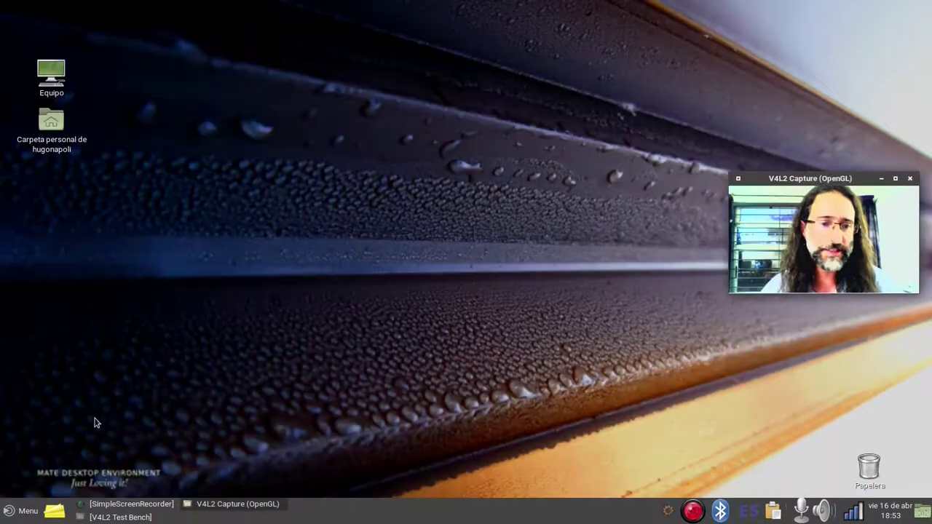
- Launch Audacity from the Sonido y vídeo applications, dismiss its welcome message, and close the program
{"action": "left_click", "coordinate": [22, 513]}
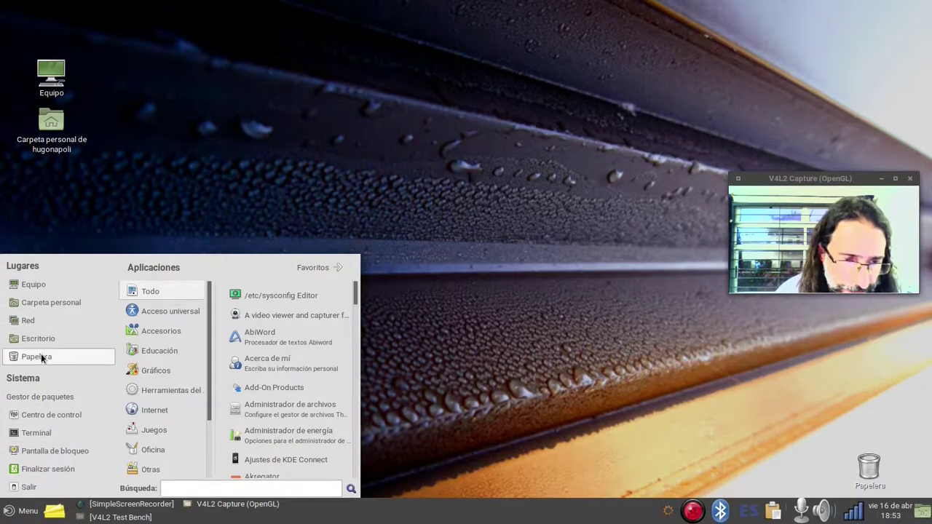
{"action": "mouse_move", "coordinate": [166, 315]}
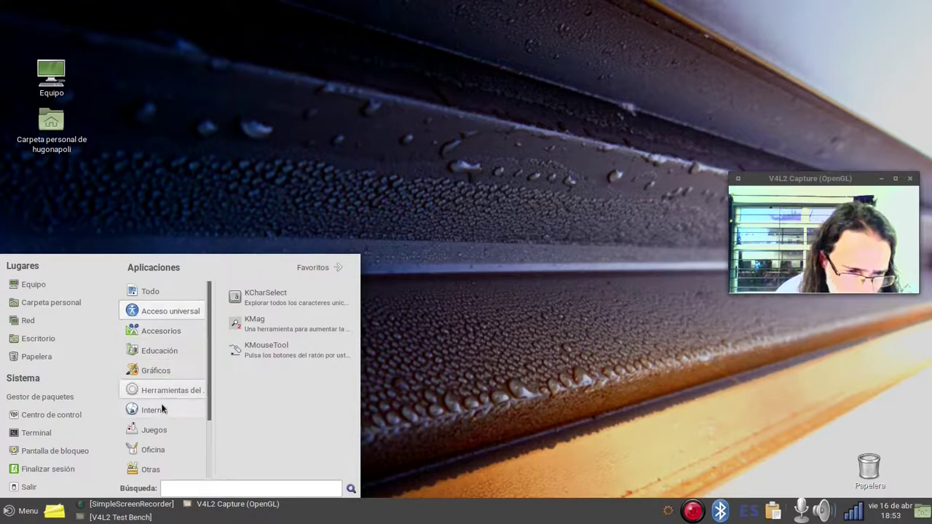
{"action": "scroll", "coordinate": [173, 410], "scroll_direction": "down", "scroll_amount": 1}
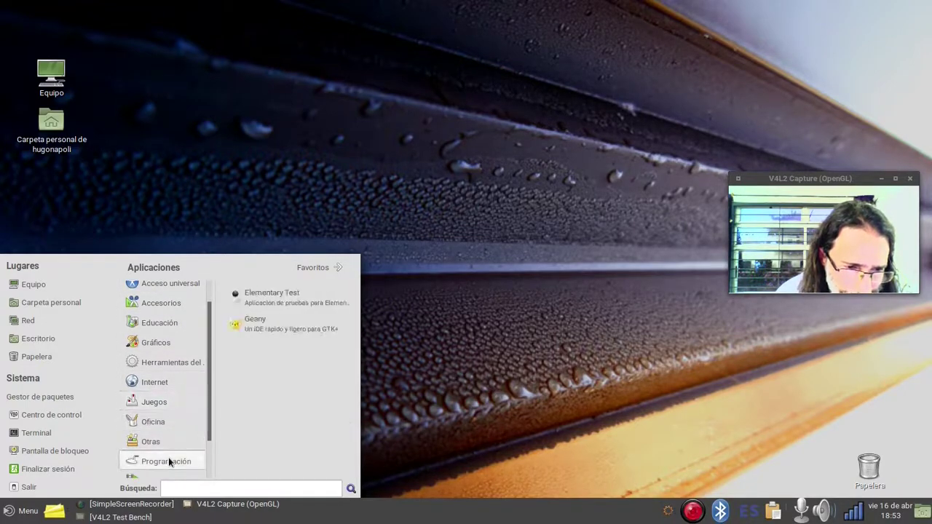
{"action": "scroll", "coordinate": [208, 416], "scroll_direction": "down", "scroll_amount": 3}
{"action": "mouse_move", "coordinate": [178, 432]}
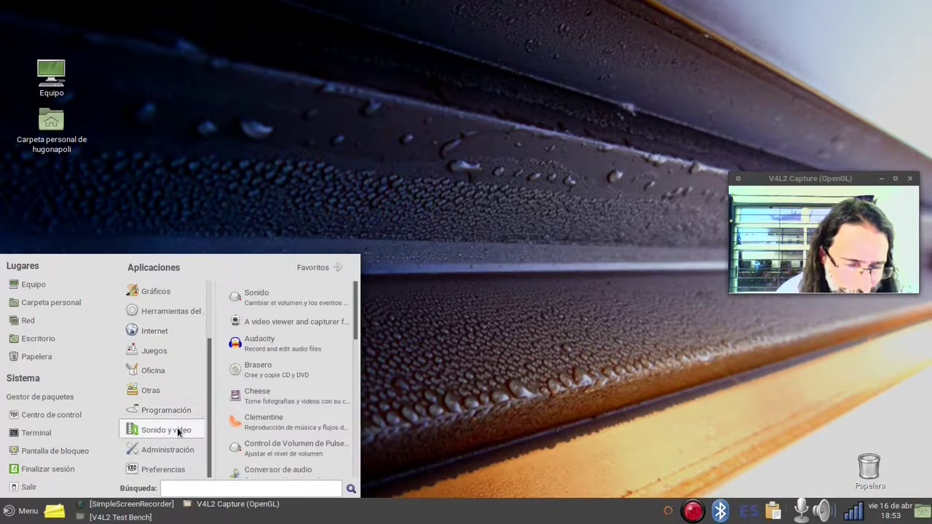
{"action": "left_click", "coordinate": [311, 346]}
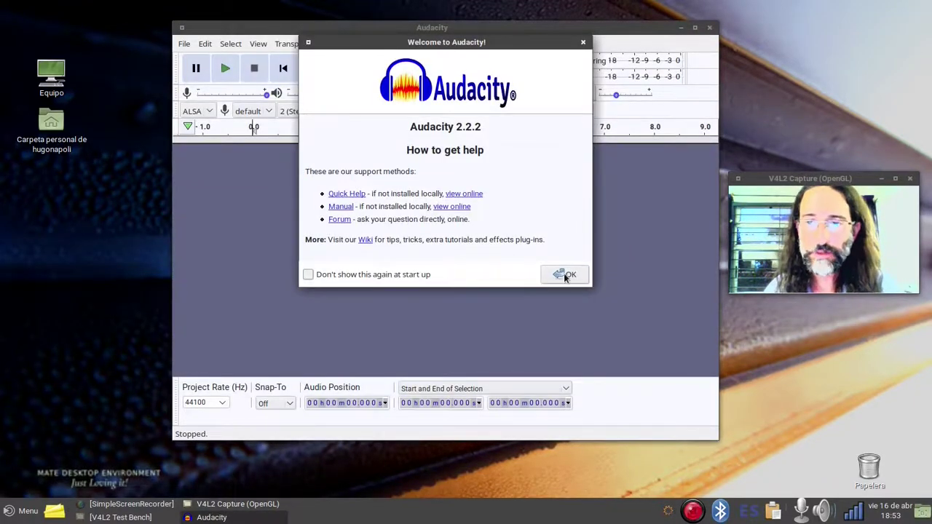
{"action": "left_click", "coordinate": [560, 273]}
{"action": "left_click", "coordinate": [709, 27]}
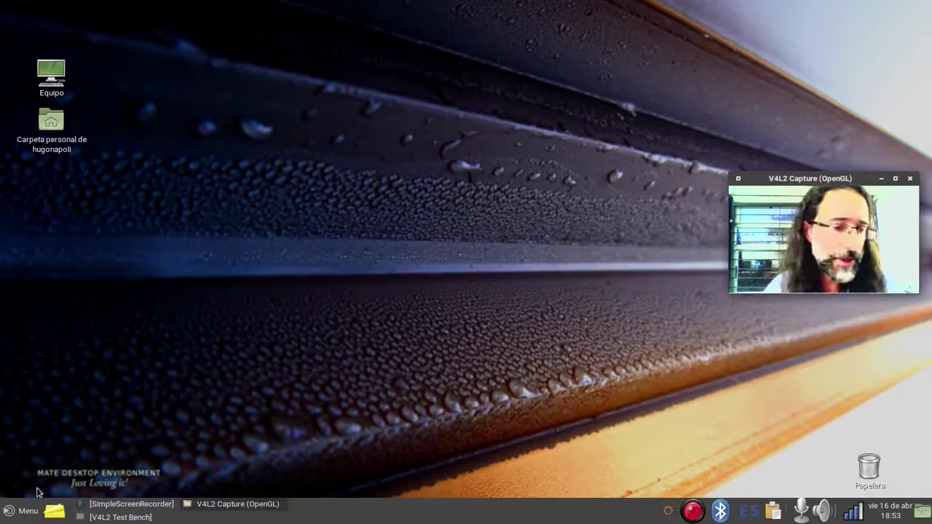
- Launch LibreOffice from the Oficina applications and close its start window
{"action": "left_click", "coordinate": [23, 510]}
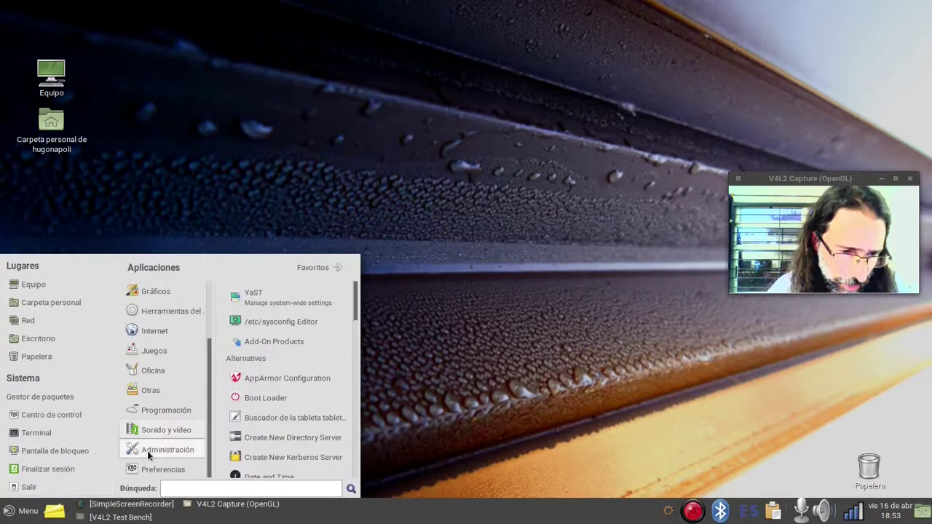
{"action": "mouse_move", "coordinate": [164, 371]}
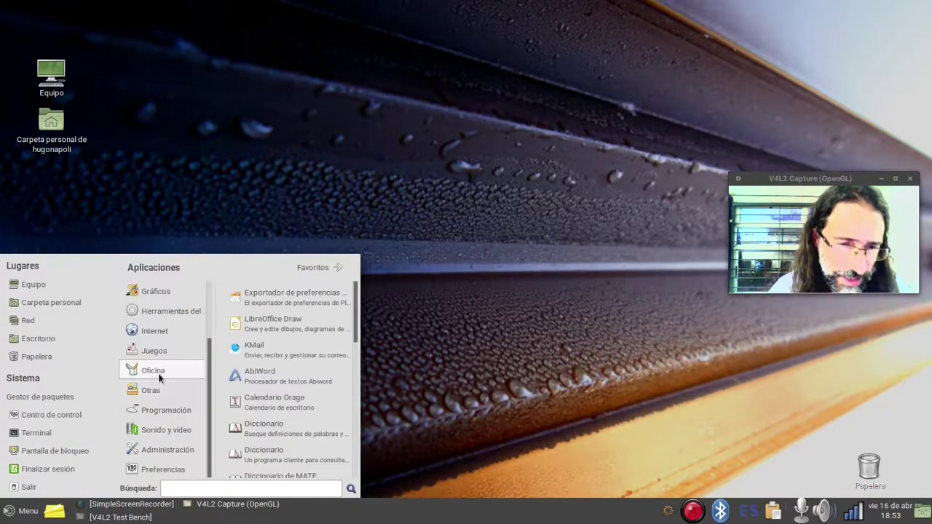
{"action": "scroll", "coordinate": [285, 422], "scroll_direction": "down", "scroll_amount": 5}
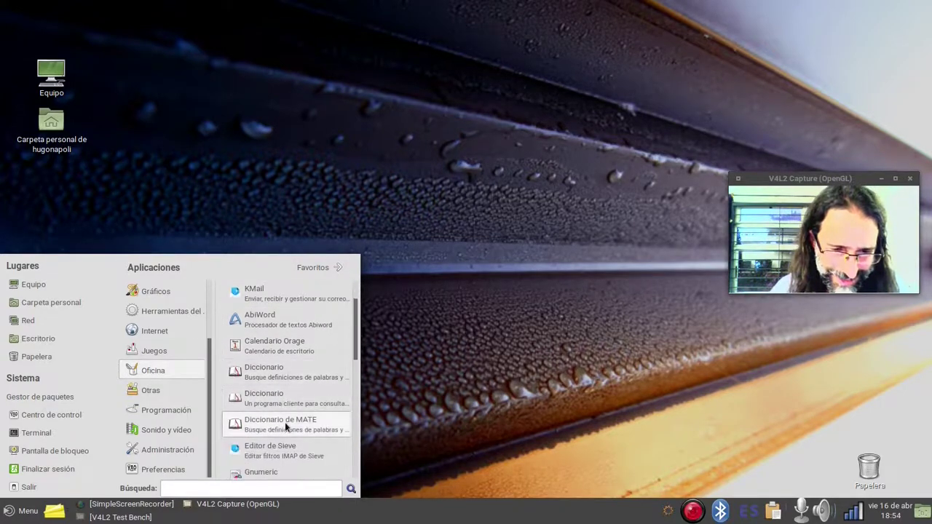
{"action": "scroll", "coordinate": [284, 422], "scroll_direction": "down", "scroll_amount": 3}
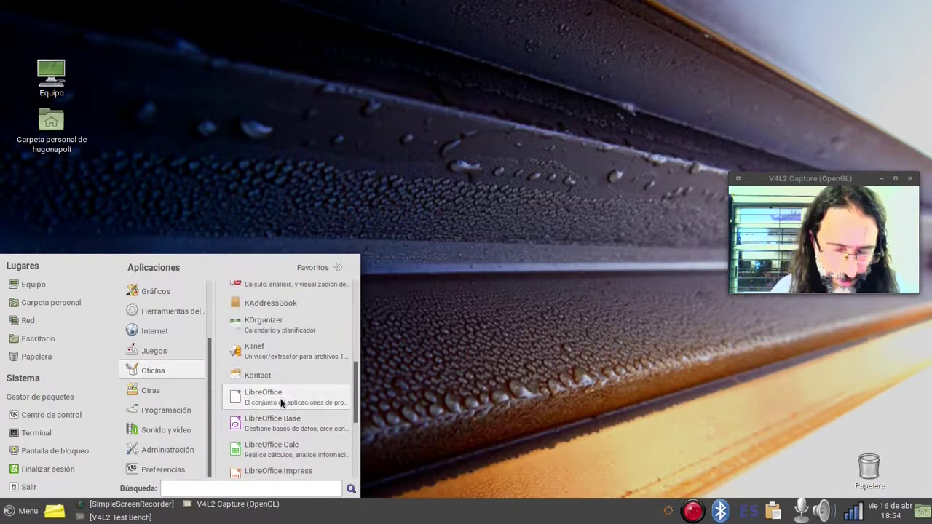
{"action": "left_click", "coordinate": [281, 399]}
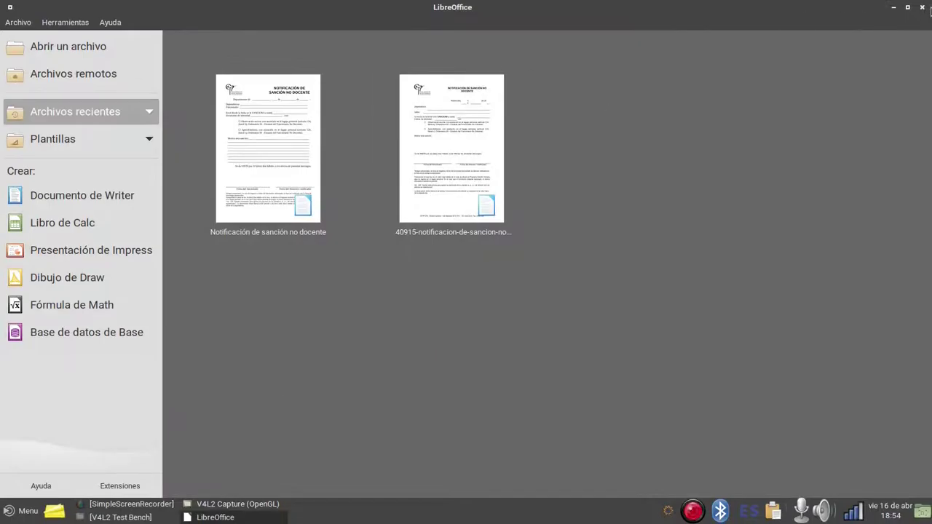
{"action": "left_click", "coordinate": [922, 7]}
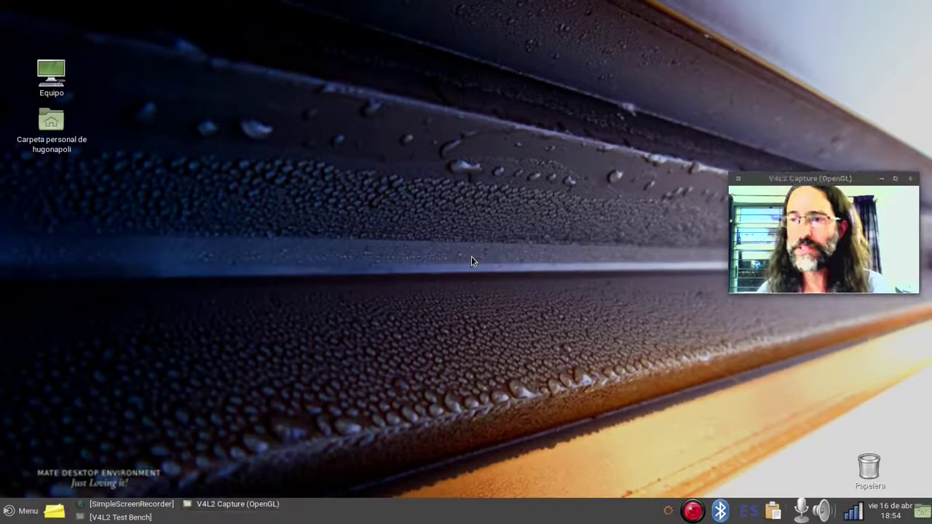
- Search the applications for "ksys", check the CPU, memory and network load in the system monitor, and close it
{"action": "left_click", "coordinate": [22, 511]}
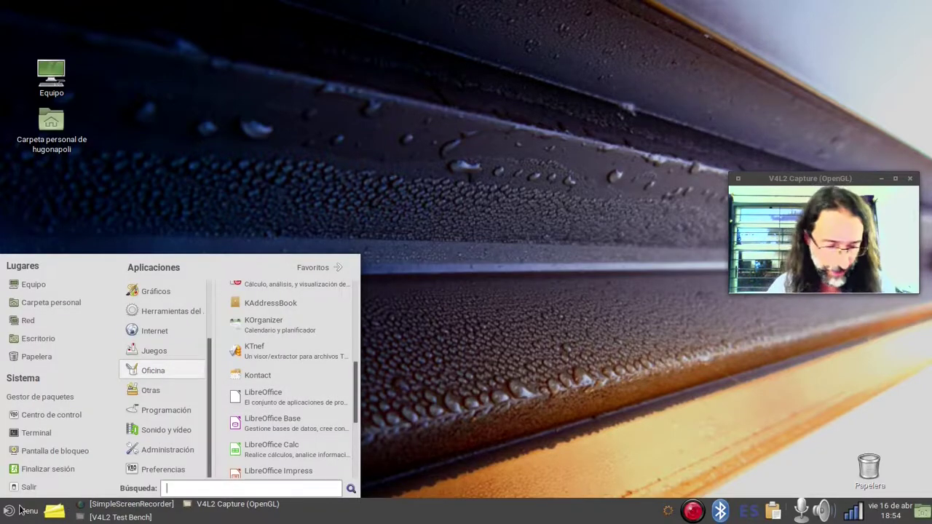
{"action": "type", "text": "ksys"}
{"action": "left_click", "coordinate": [266, 288]}
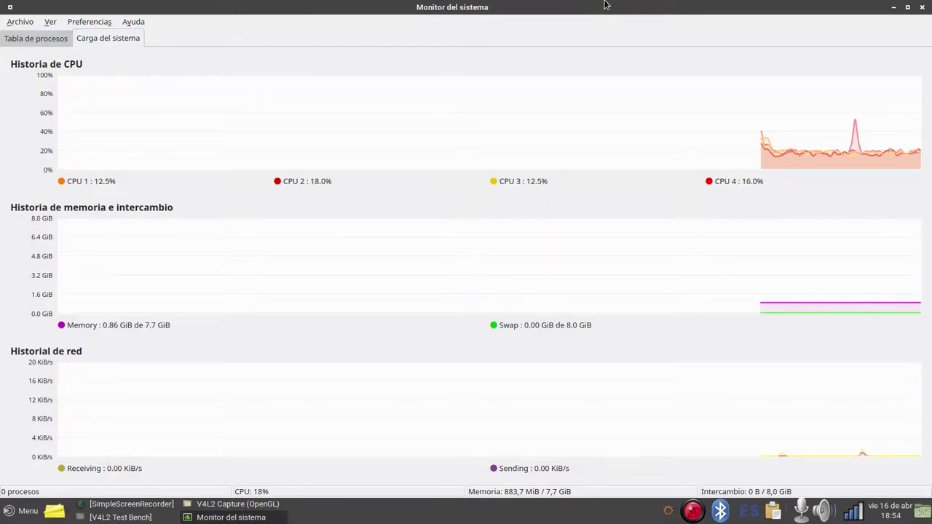
{"action": "left_click", "coordinate": [924, 7]}
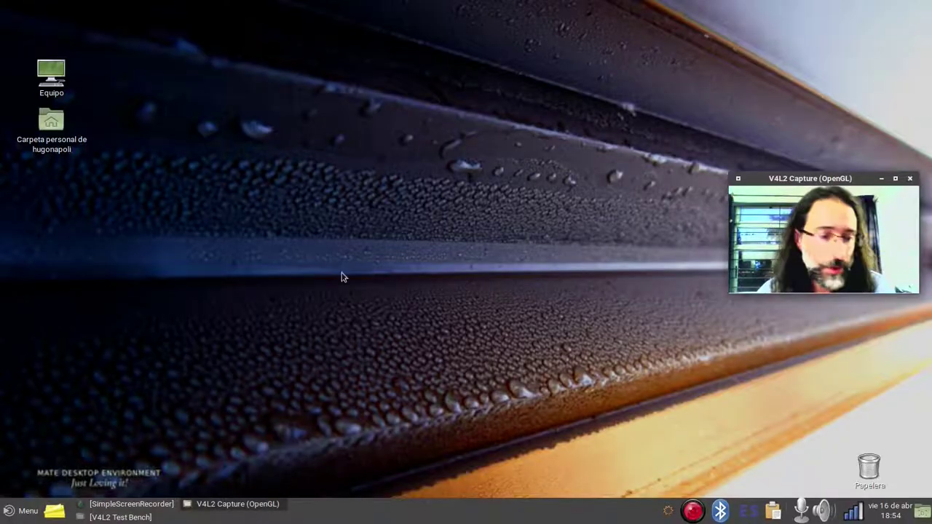
- View the suspend, hibernate, restart and power-off options for leaving the system, and cancel the shutdown
{"action": "left_click", "coordinate": [23, 512]}
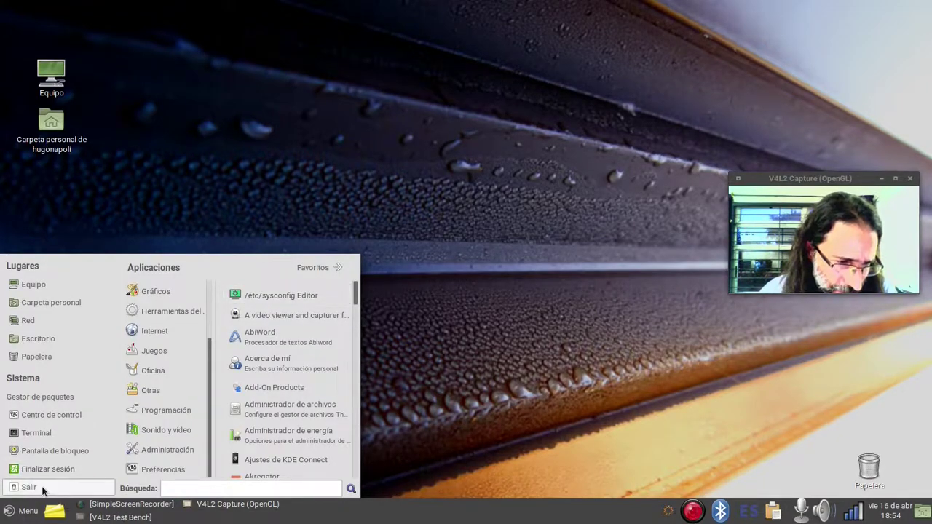
{"action": "left_click", "coordinate": [29, 488]}
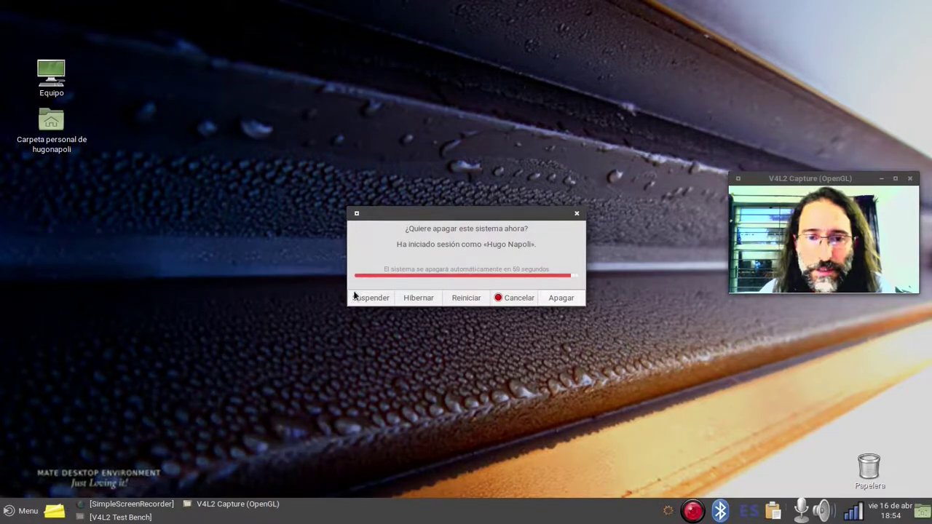
{"action": "left_click", "coordinate": [519, 298]}
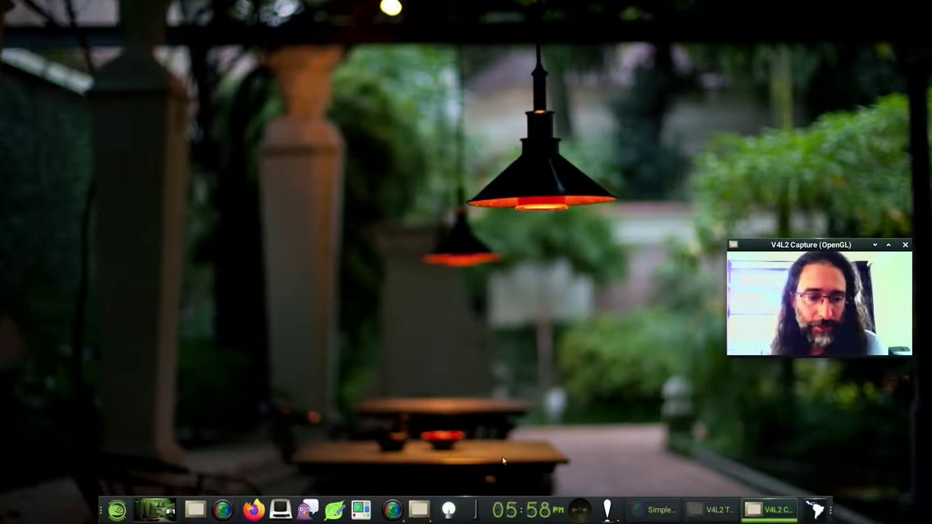
- Launch GIMP from the Gráficos applications of the Enlightenment desktop
{"action": "left_click", "coordinate": [115, 512]}
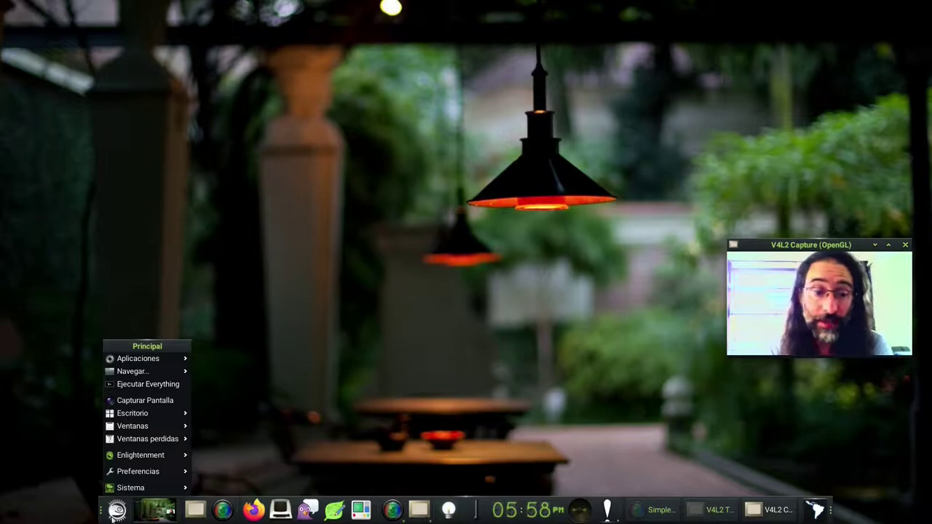
{"action": "mouse_move", "coordinate": [124, 361]}
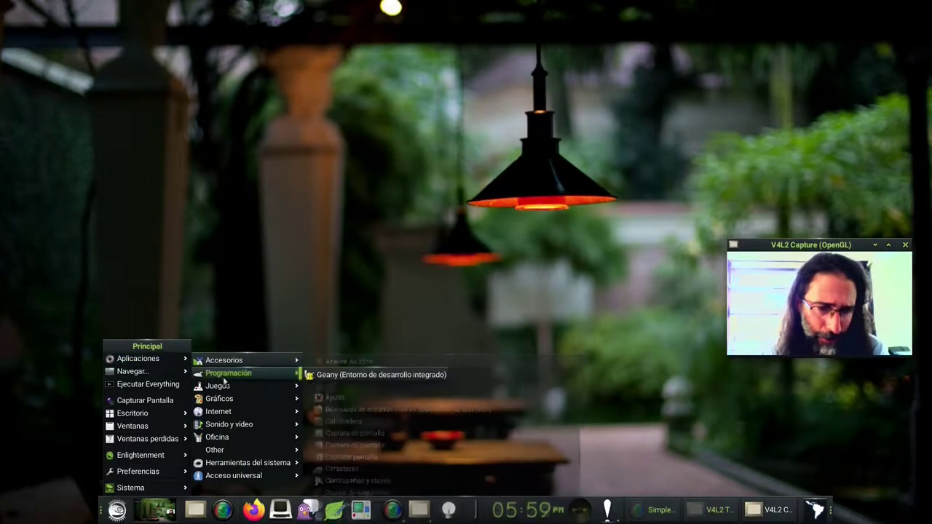
{"action": "mouse_move", "coordinate": [248, 388]}
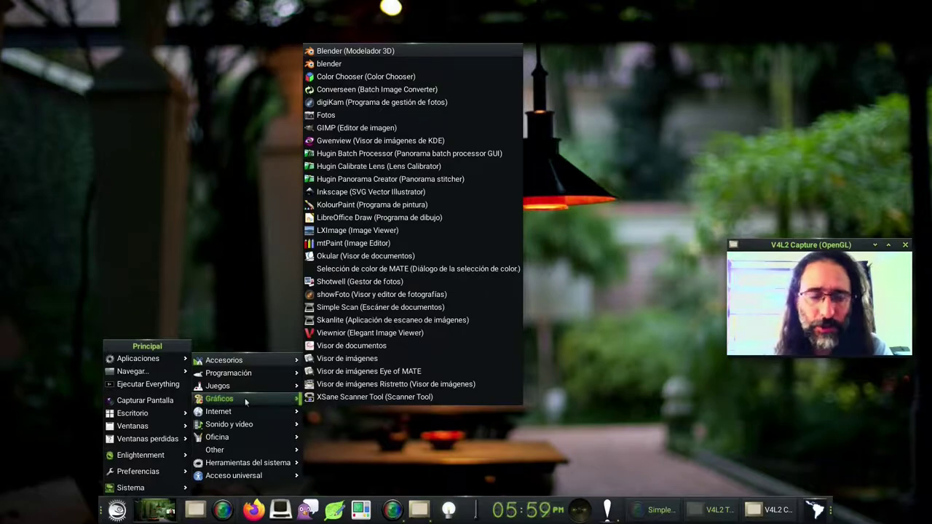
{"action": "left_click", "coordinate": [394, 131]}
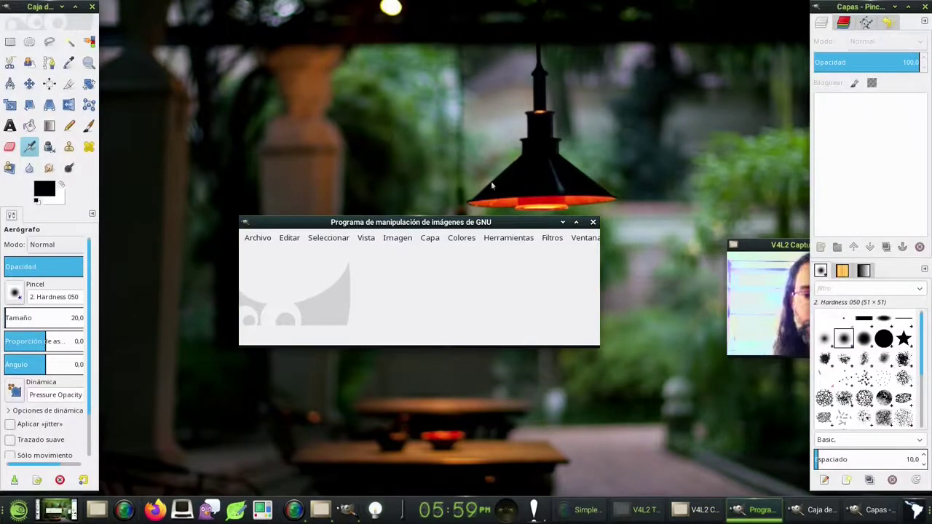
- Switch GIMP to single-window mode and move its window up so that it fits fully on the desktop
{"action": "left_click", "coordinate": [584, 239]}
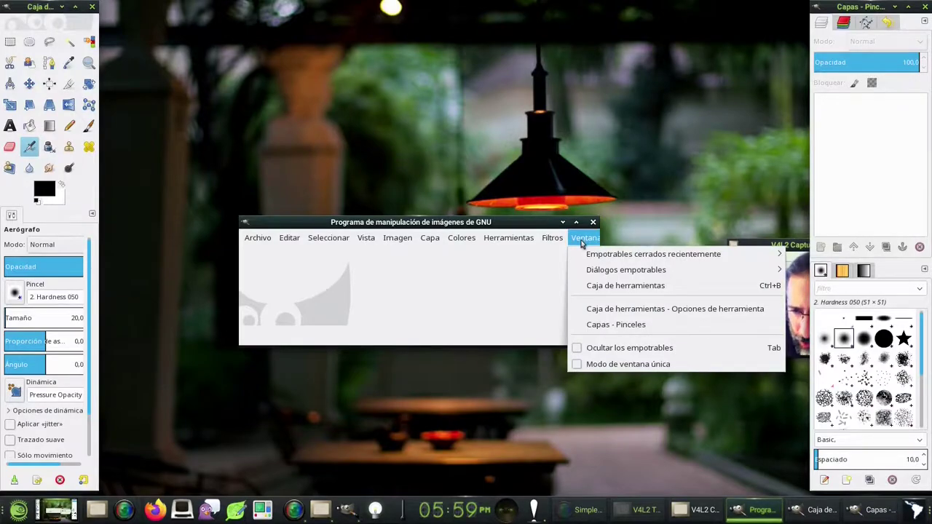
{"action": "left_click", "coordinate": [592, 364]}
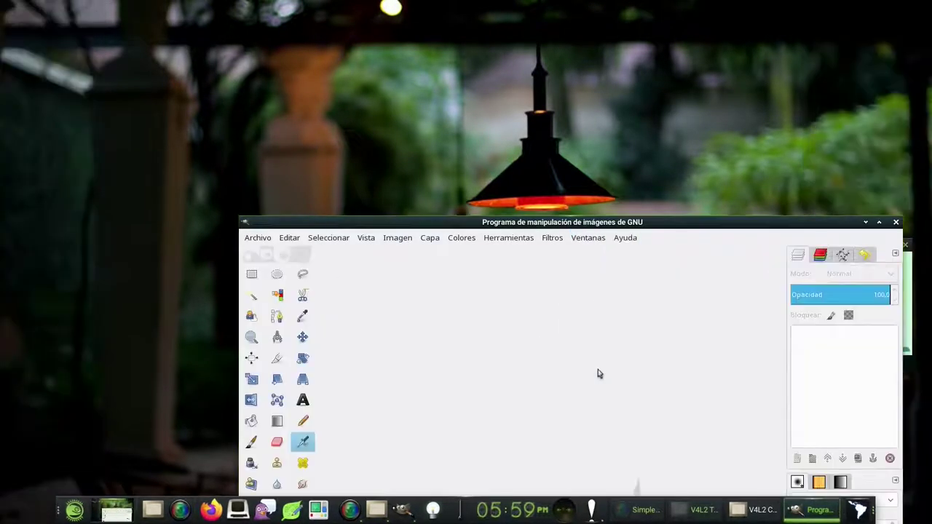
{"action": "left_click_drag", "start_coordinate": [555, 228], "coordinate": [343, 25]}
- Open the recently used Dark wallpaper image in GIMP and close the program
{"action": "left_click", "coordinate": [92, 27]}
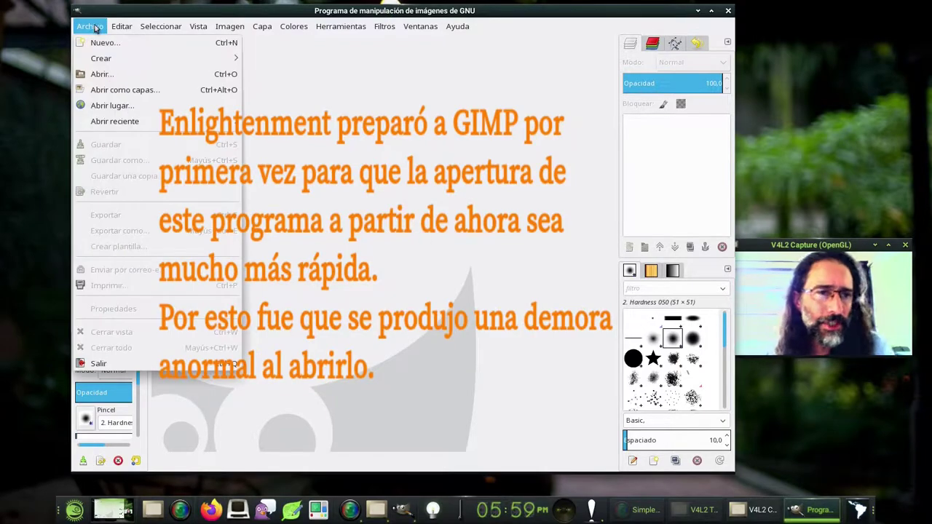
{"action": "left_click", "coordinate": [100, 75]}
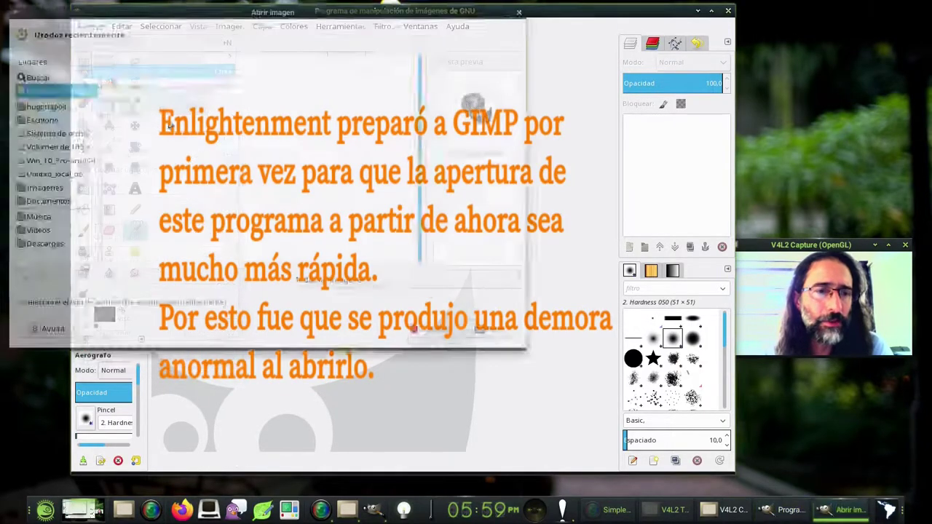
{"action": "double_click", "coordinate": [143, 101]}
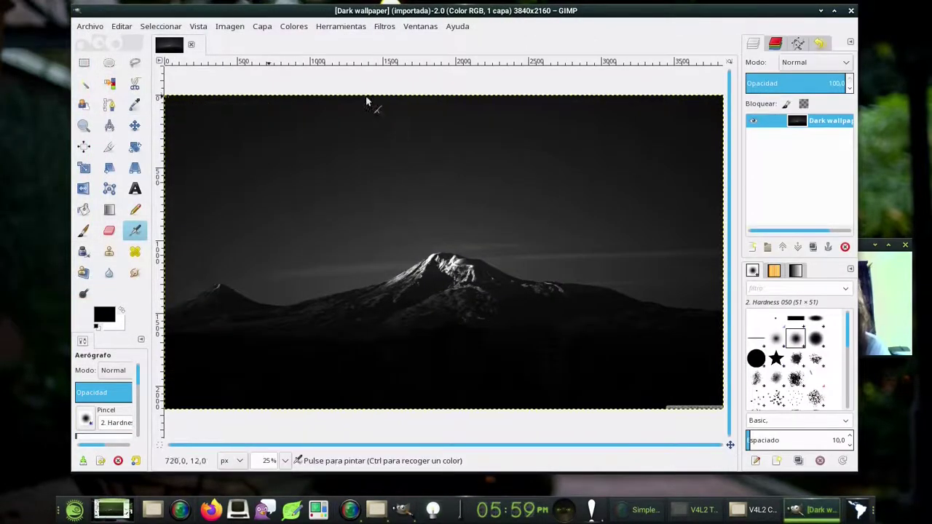
{"action": "left_click", "coordinate": [851, 11]}
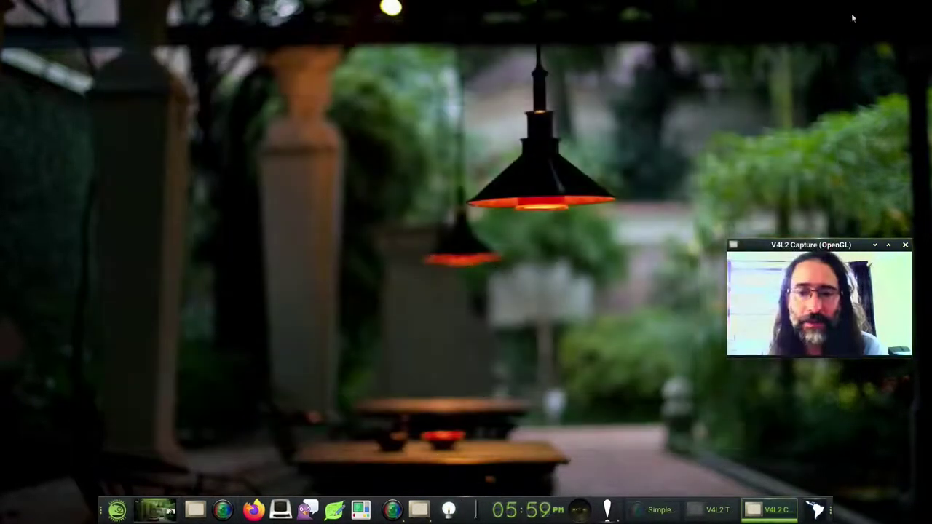
- Launch Audacity from the Sonido y vídeo applications and dismiss its welcome message
{"action": "left_click", "coordinate": [116, 510]}
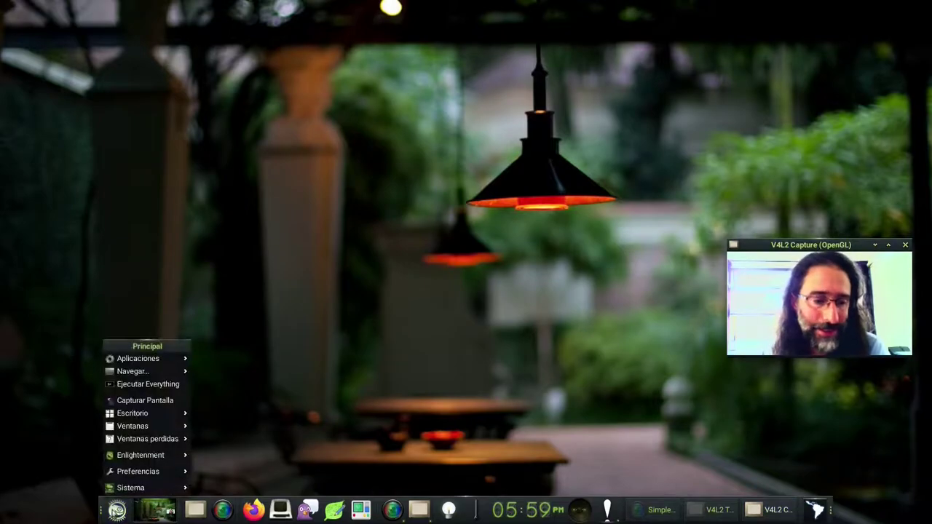
{"action": "mouse_move", "coordinate": [139, 472]}
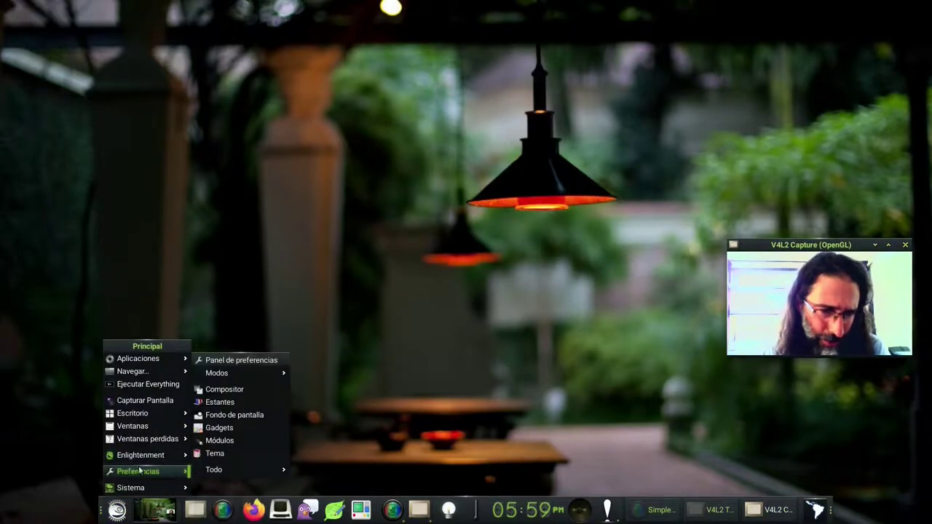
{"action": "mouse_move", "coordinate": [142, 358]}
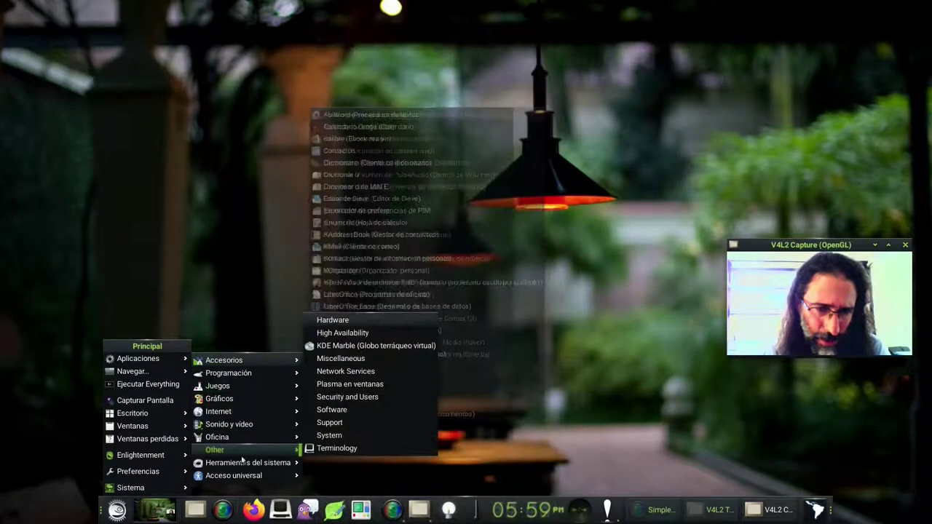
{"action": "mouse_move", "coordinate": [245, 464]}
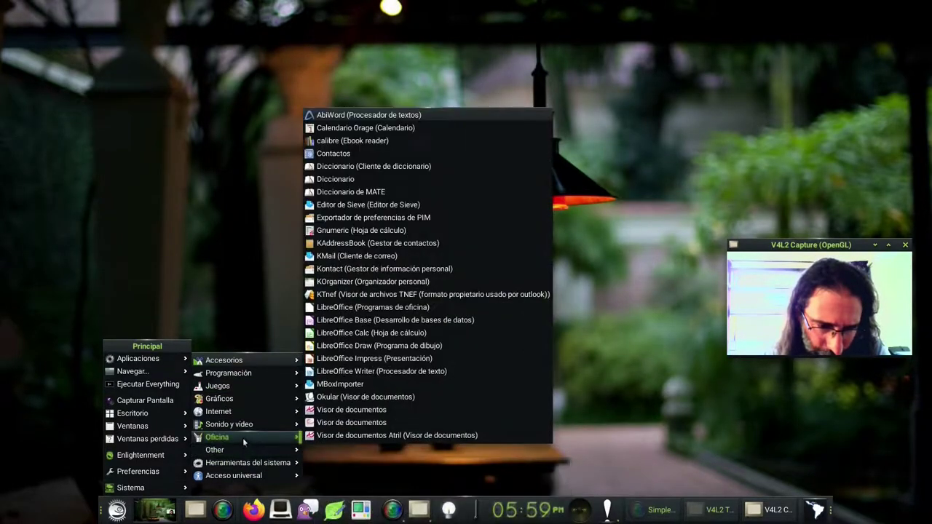
{"action": "mouse_move", "coordinate": [243, 426]}
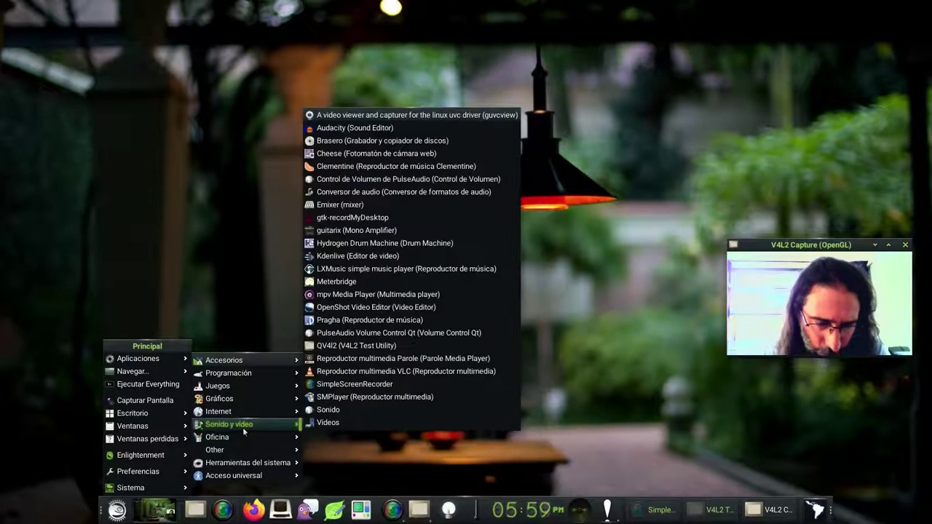
{"action": "left_click", "coordinate": [432, 129]}
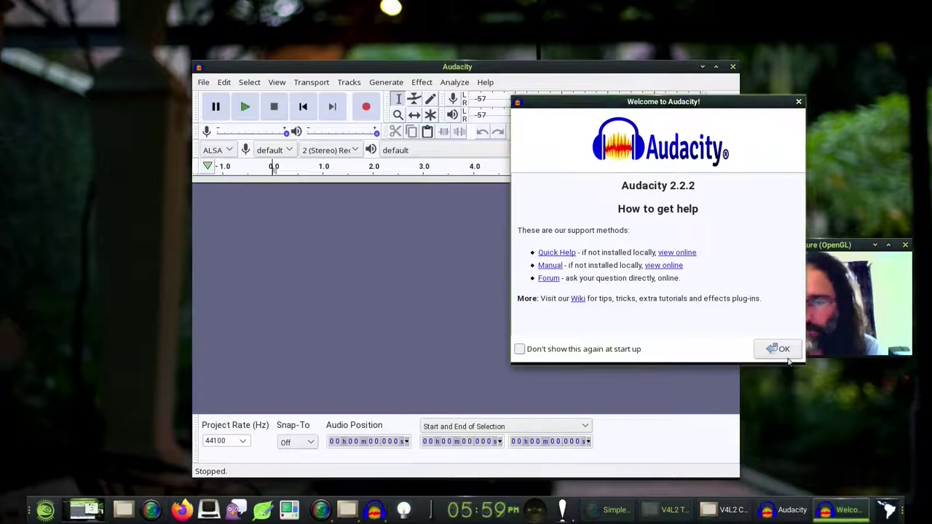
{"action": "left_click", "coordinate": [776, 350]}
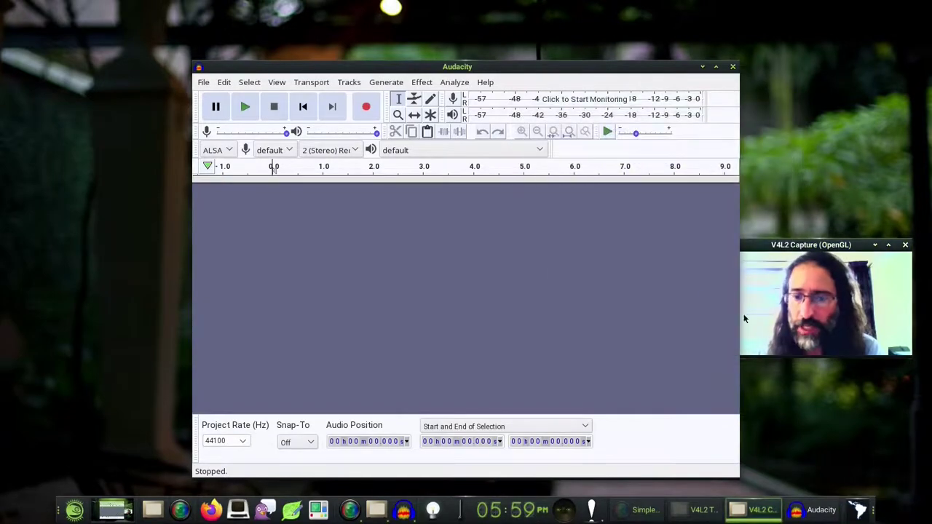
- Close Audacity and launch LibreOffice from the Oficina applications of the Enlightenment desktop
{"action": "left_click", "coordinate": [733, 66]}
{"action": "left_click", "coordinate": [117, 509]}
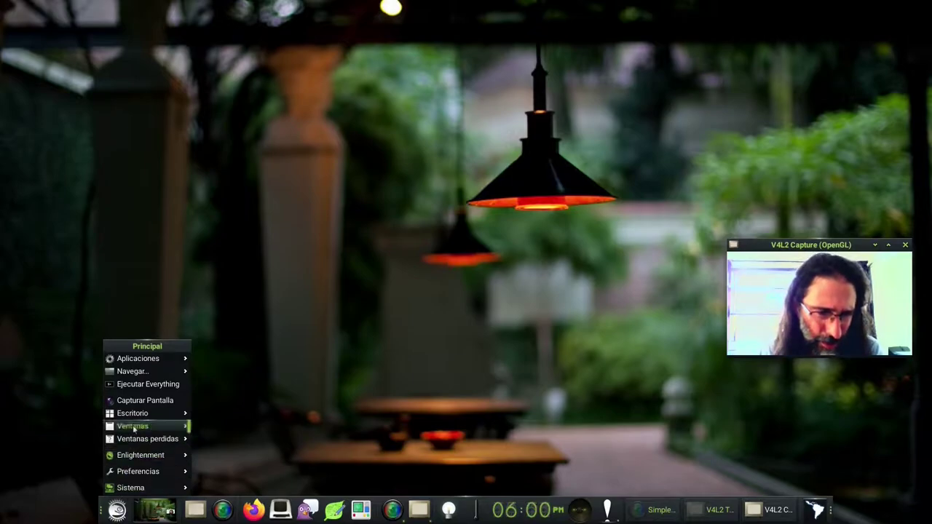
{"action": "mouse_move", "coordinate": [219, 437]}
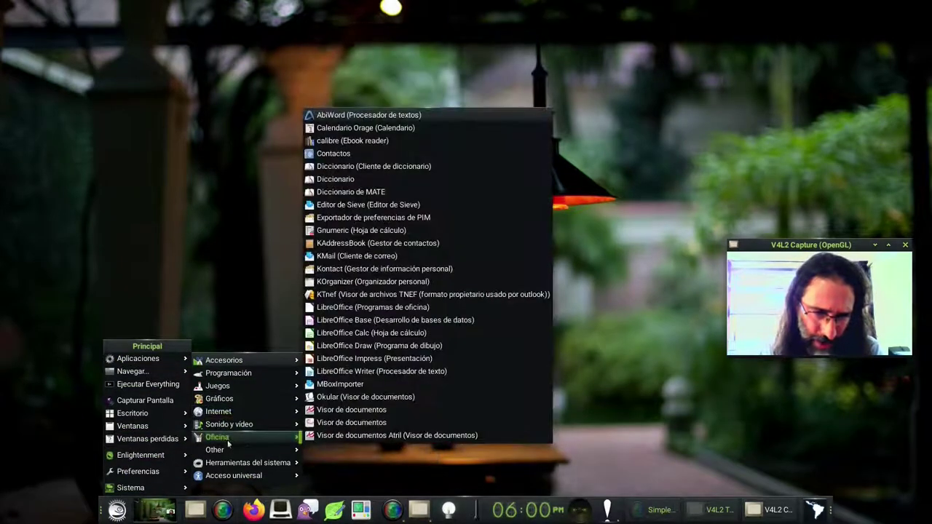
{"action": "left_click", "coordinate": [386, 313]}
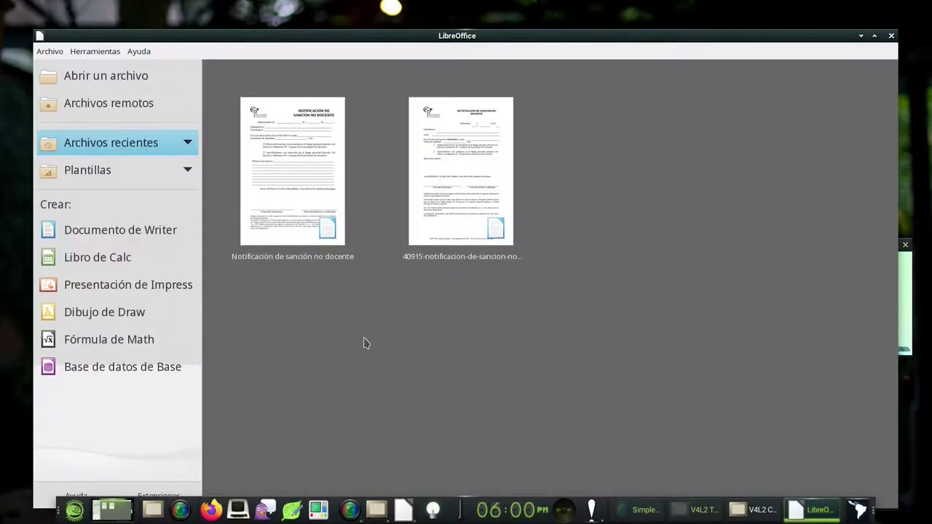
- Create a new Writer document from the LibreOffice start window and close it without entering any content
{"action": "left_click", "coordinate": [761, 510]}
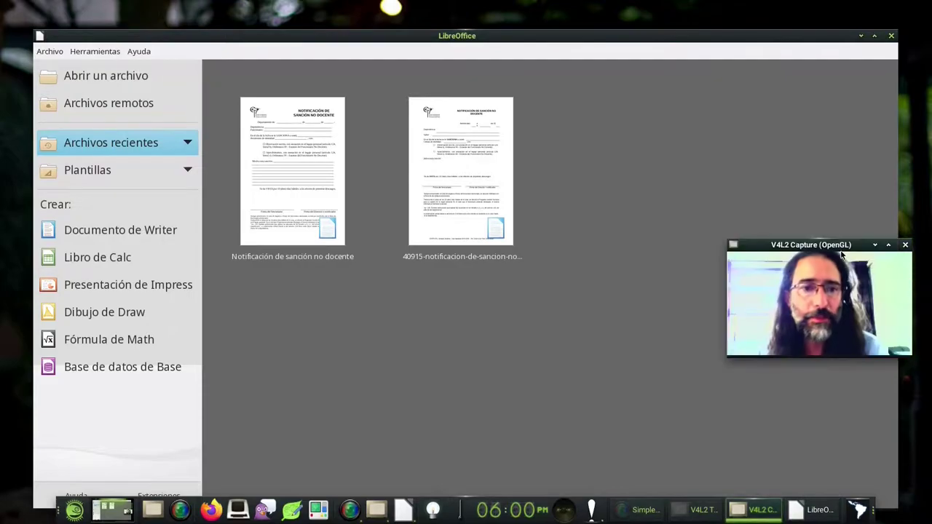
{"action": "left_click", "coordinate": [655, 213]}
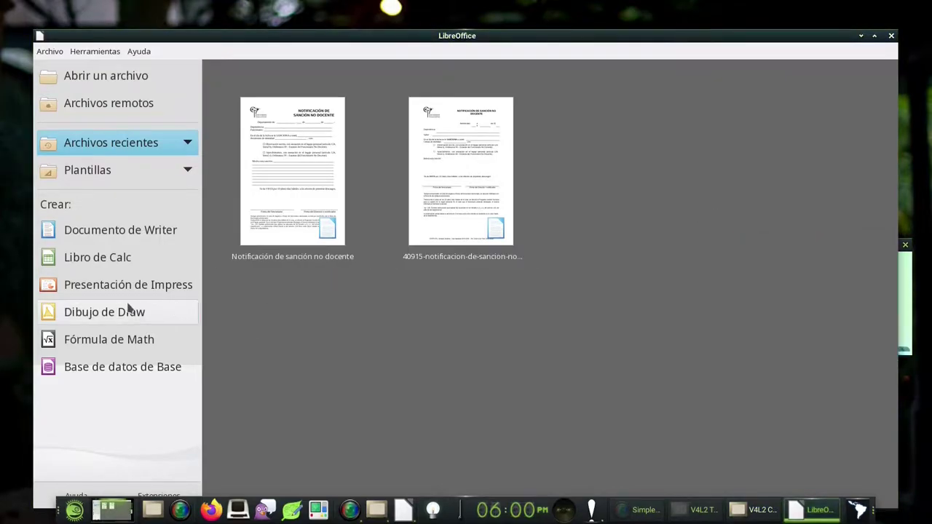
{"action": "left_click", "coordinate": [121, 238]}
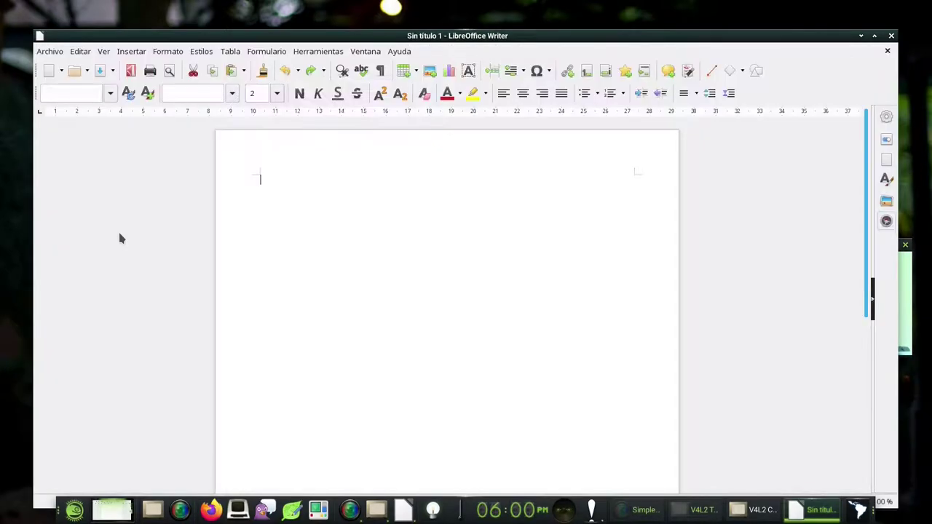
{"action": "left_click", "coordinate": [599, 334]}
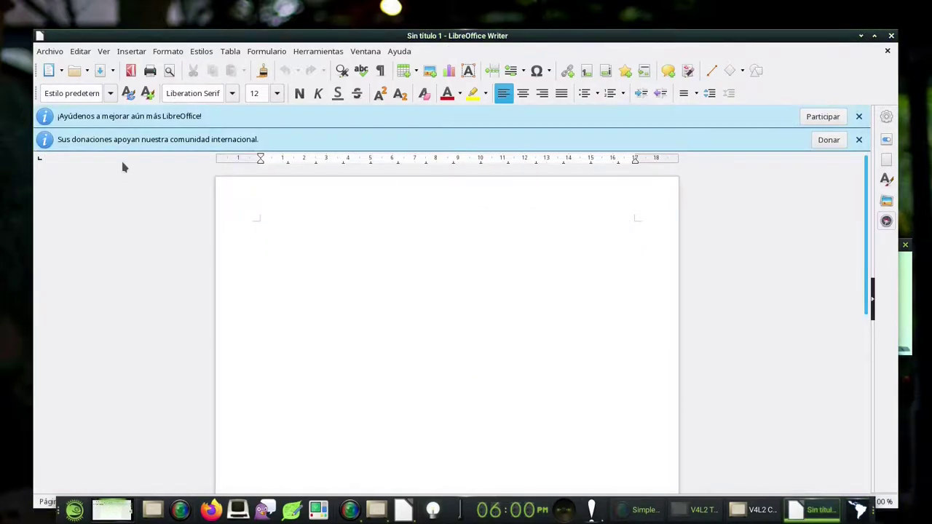
{"action": "left_click", "coordinate": [892, 36]}
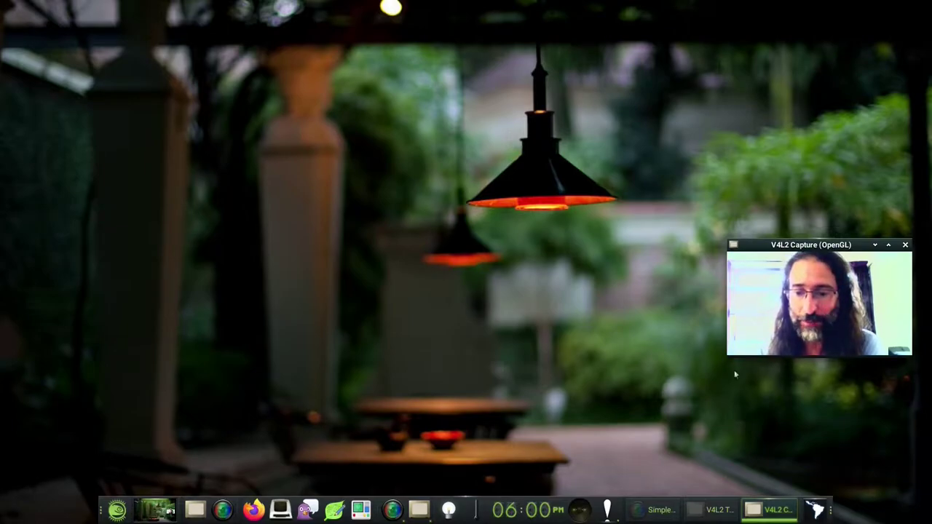
- Bring up the SimpleScreenRecorder window to check the running recording and minimize it again
{"action": "left_click", "coordinate": [658, 511]}
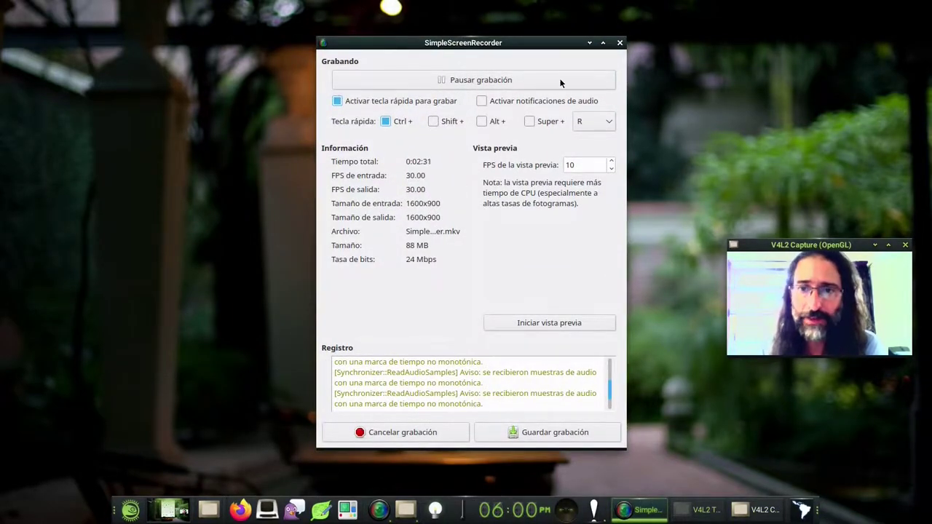
{"action": "left_click", "coordinate": [590, 42]}
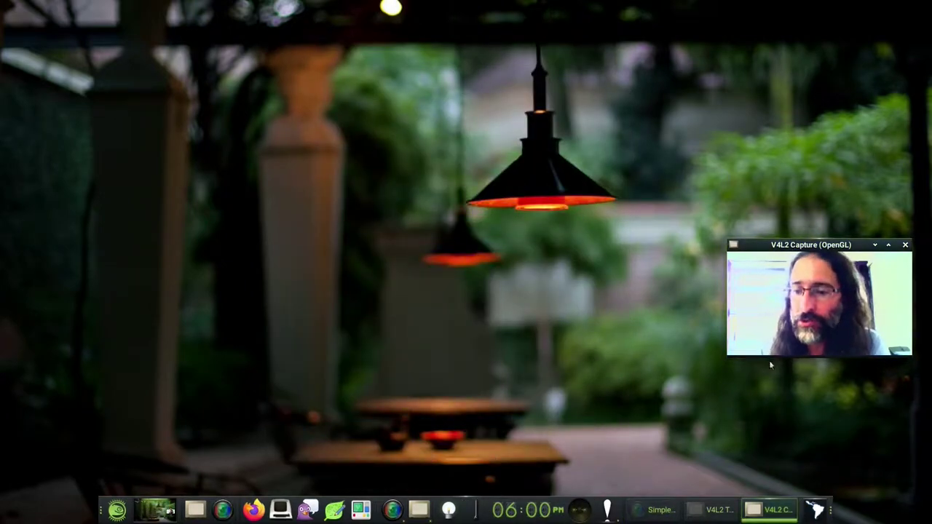
{"action": "left_click_drag", "start_coordinate": [775, 357], "coordinate": [773, 361]}
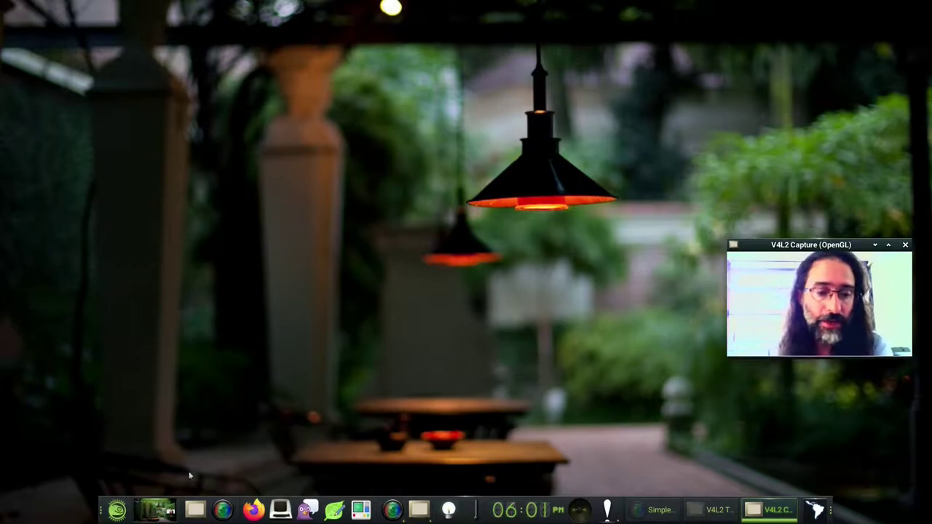
- Launch Emulador de terminal from the Accesorios applications and write the command ksysguard at its prompt without running it
{"action": "left_click", "coordinate": [116, 509]}
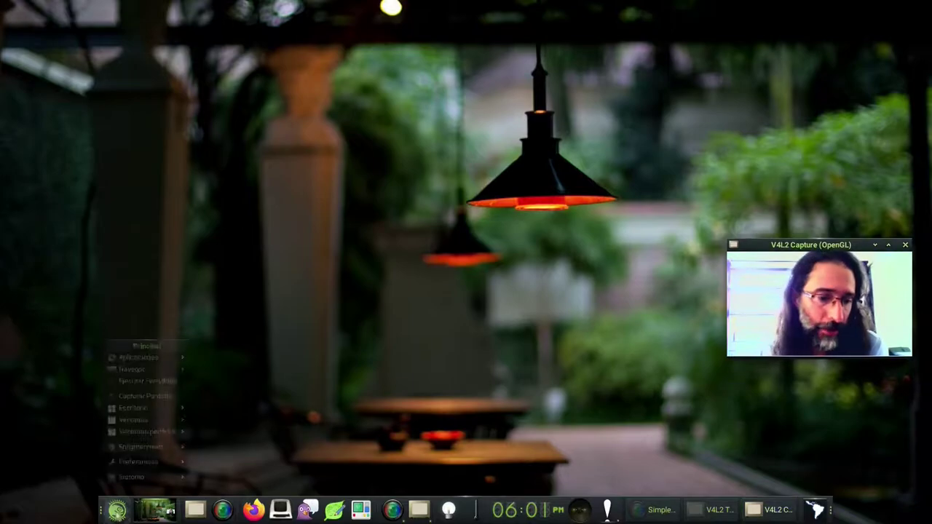
{"action": "mouse_move", "coordinate": [146, 359]}
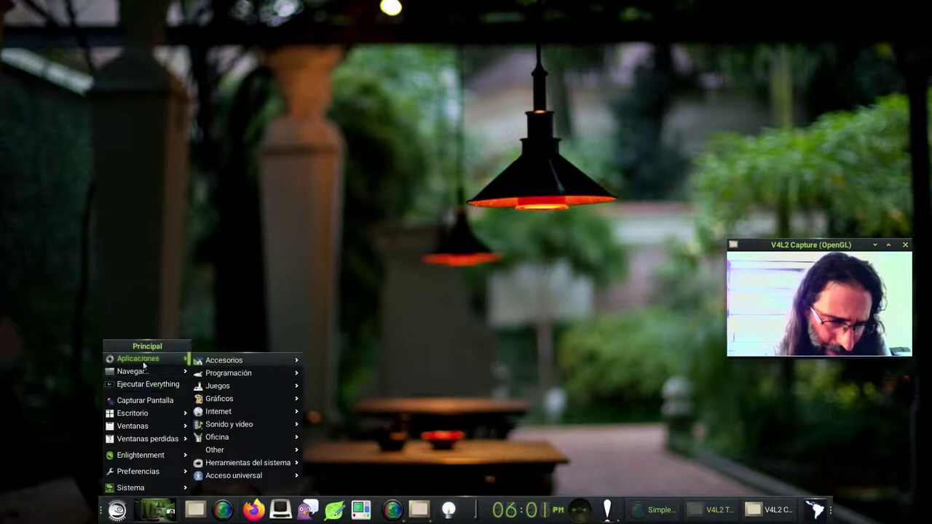
{"action": "mouse_move", "coordinate": [267, 430]}
{"action": "mouse_move", "coordinate": [268, 465]}
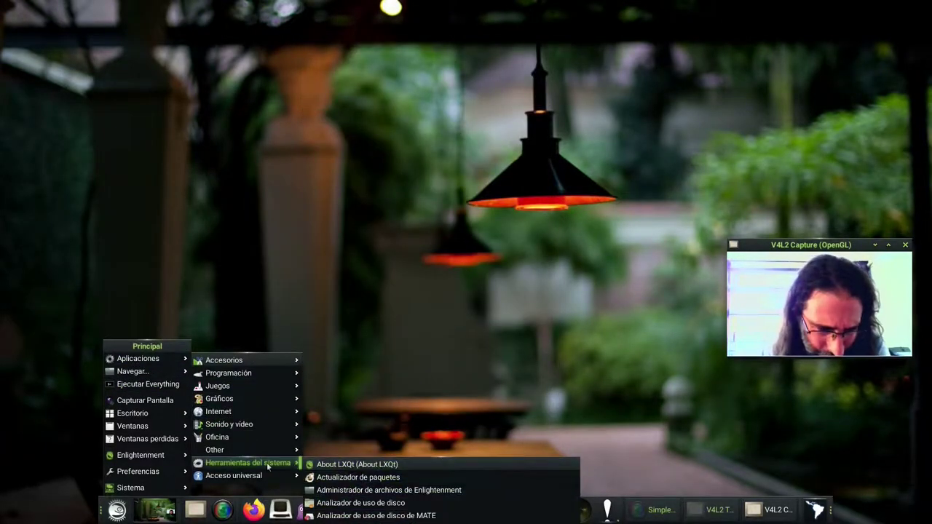
{"action": "mouse_move", "coordinate": [236, 359]}
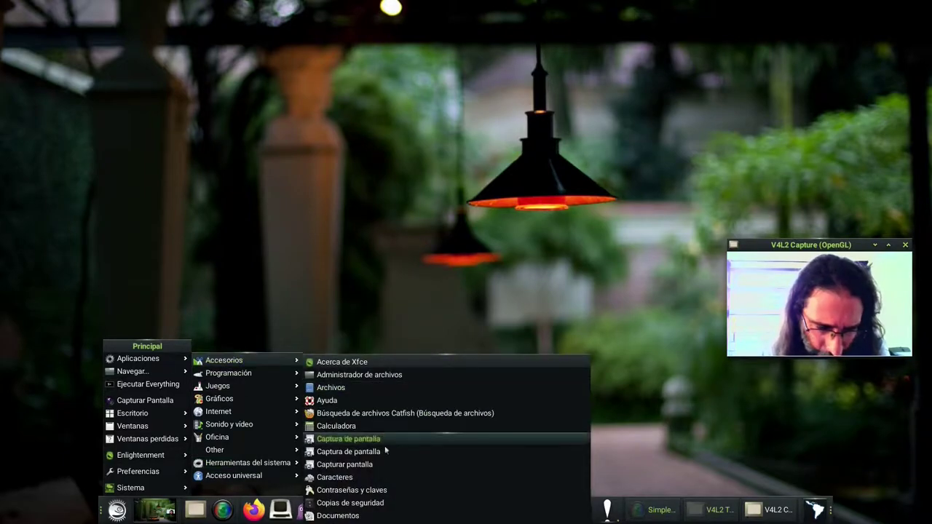
{"action": "mouse_move", "coordinate": [342, 522]}
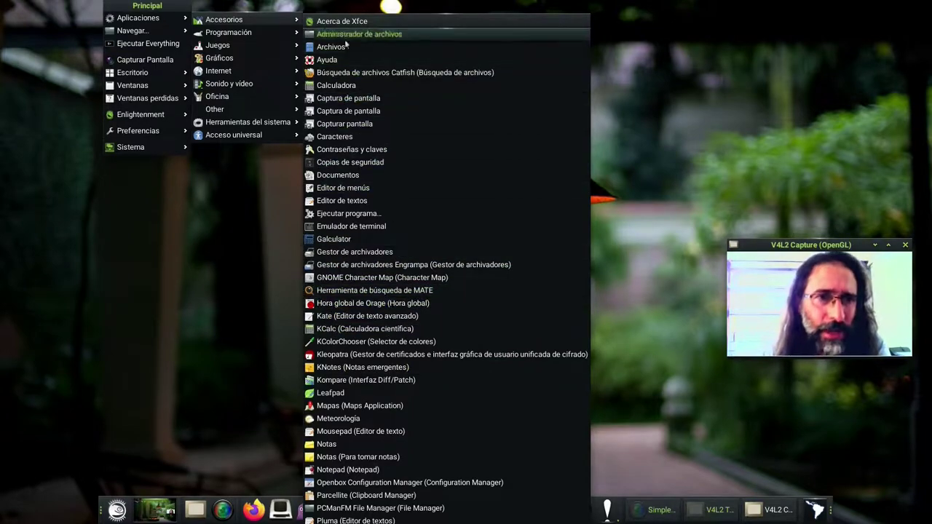
{"action": "mouse_move", "coordinate": [215, 61]}
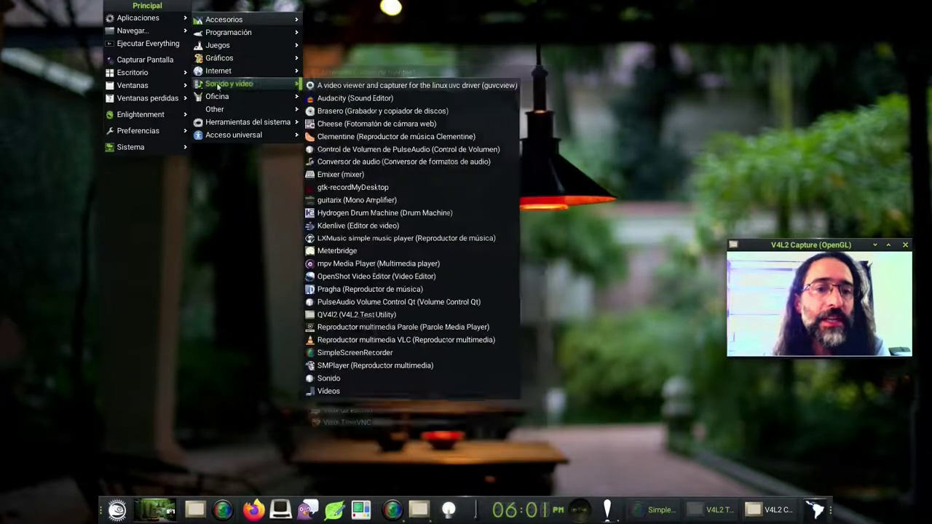
{"action": "mouse_move", "coordinate": [216, 97]}
{"action": "mouse_move", "coordinate": [221, 115]}
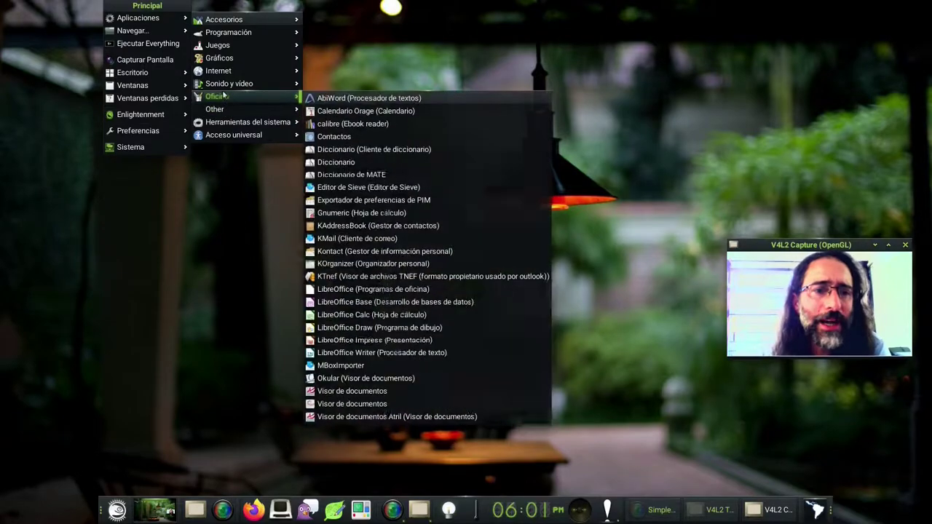
{"action": "mouse_move", "coordinate": [239, 21]}
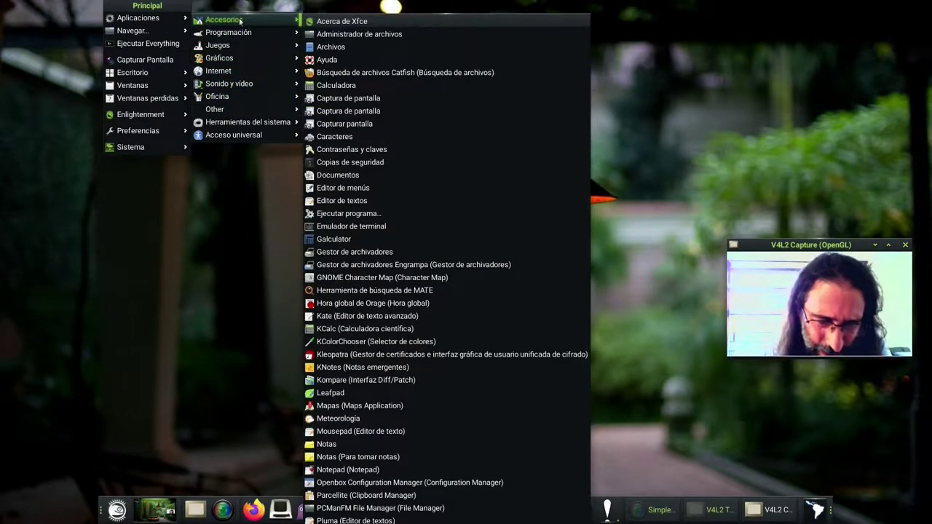
{"action": "left_click", "coordinate": [352, 225]}
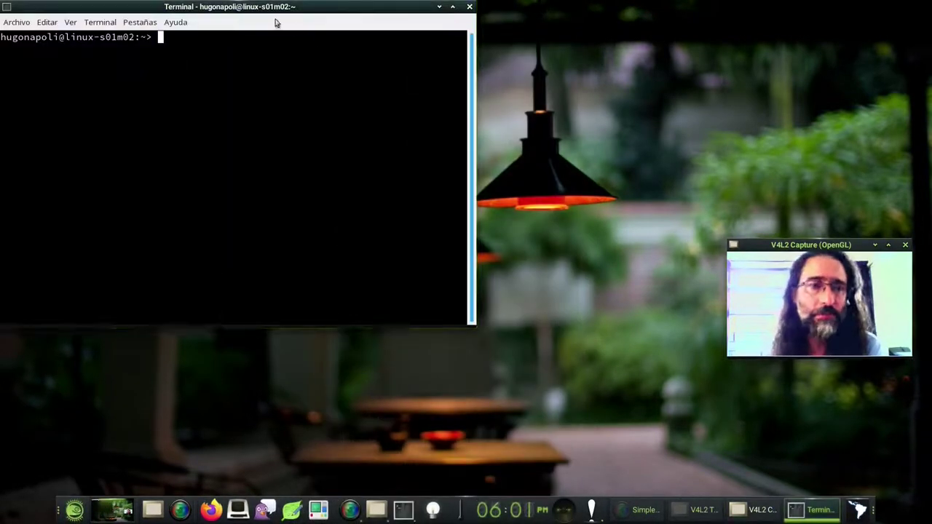
{"action": "left_click_drag", "start_coordinate": [260, 7], "coordinate": [278, 86]}
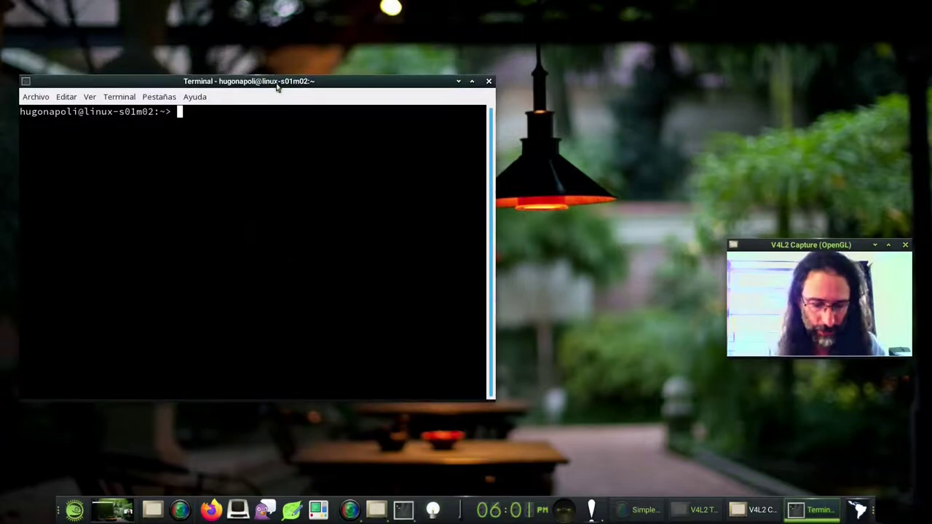
{"action": "type", "text": "ksysguard"}
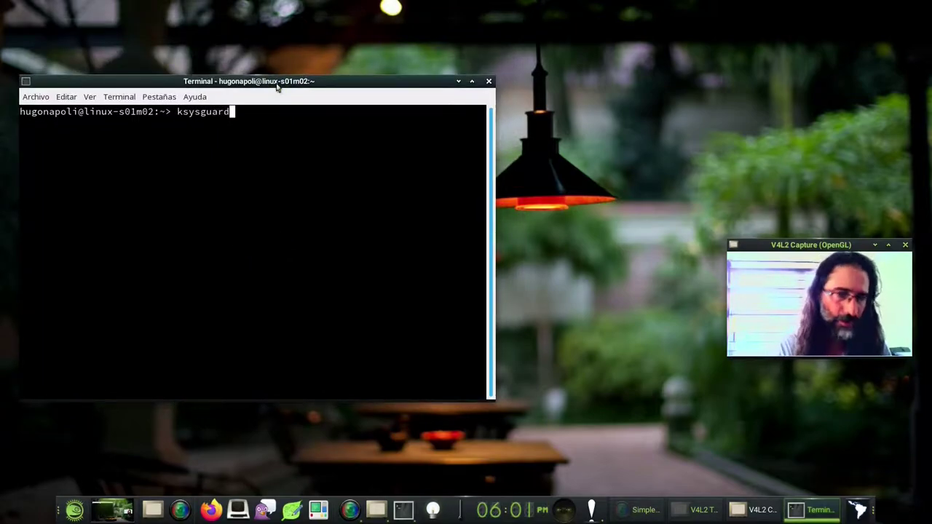
- Examine the Preferencias entries of the desktop's main menu, including the setting categories under Todo such as Aplicaciones, Entrada and Extensiones
{"action": "left_click", "coordinate": [339, 43]}
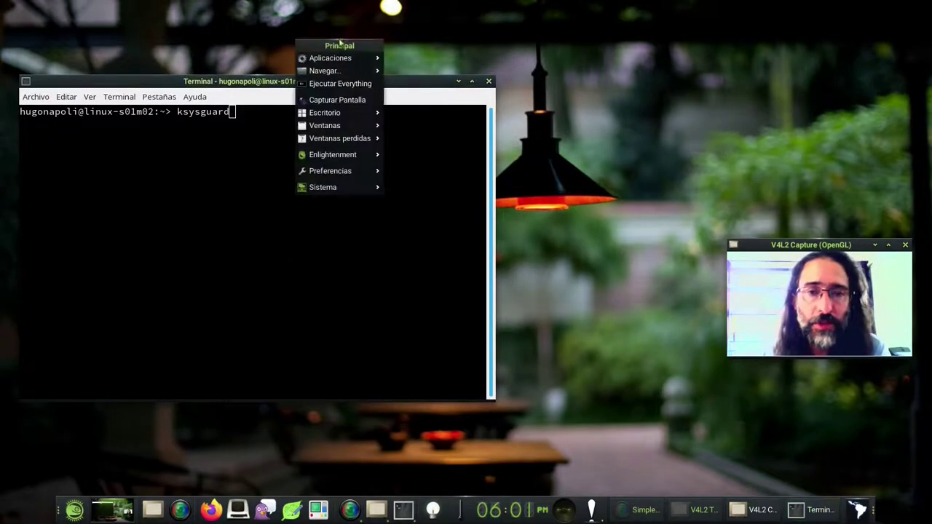
{"action": "mouse_move", "coordinate": [333, 62]}
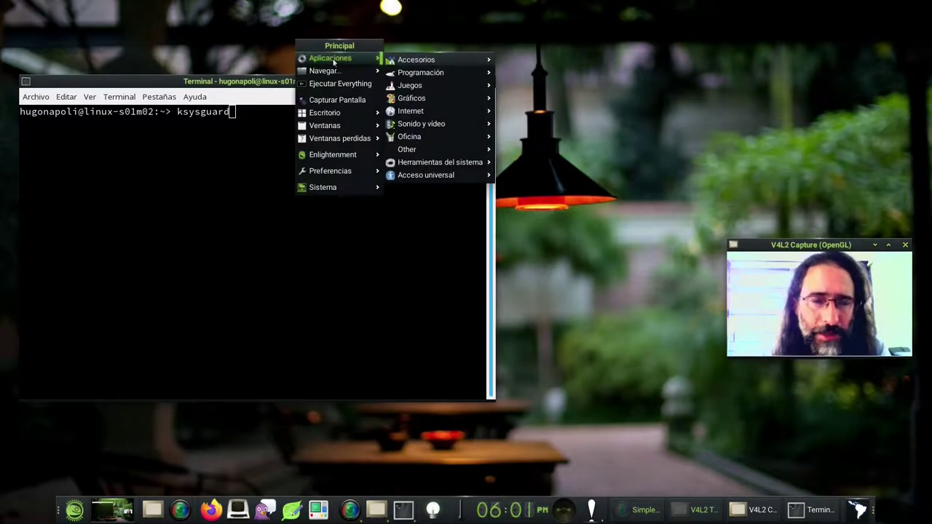
{"action": "mouse_move", "coordinate": [342, 170]}
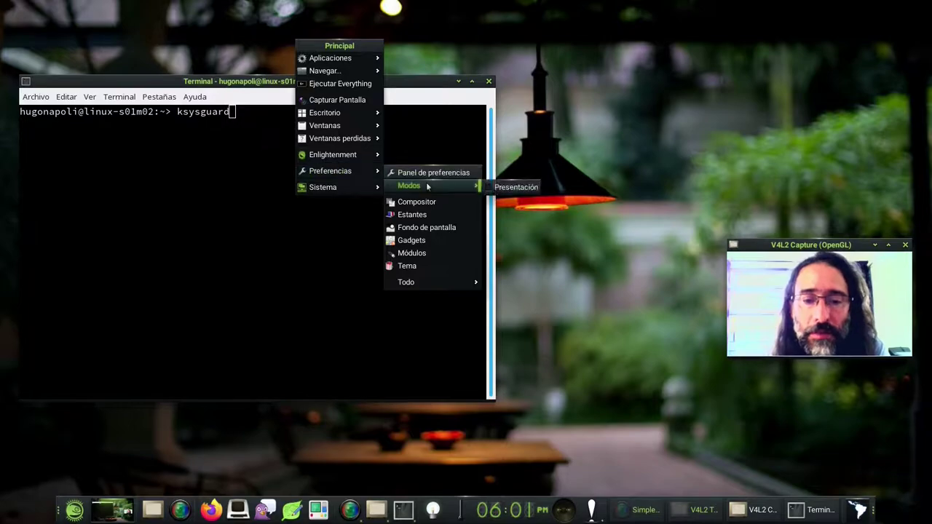
{"action": "mouse_move", "coordinate": [425, 282]}
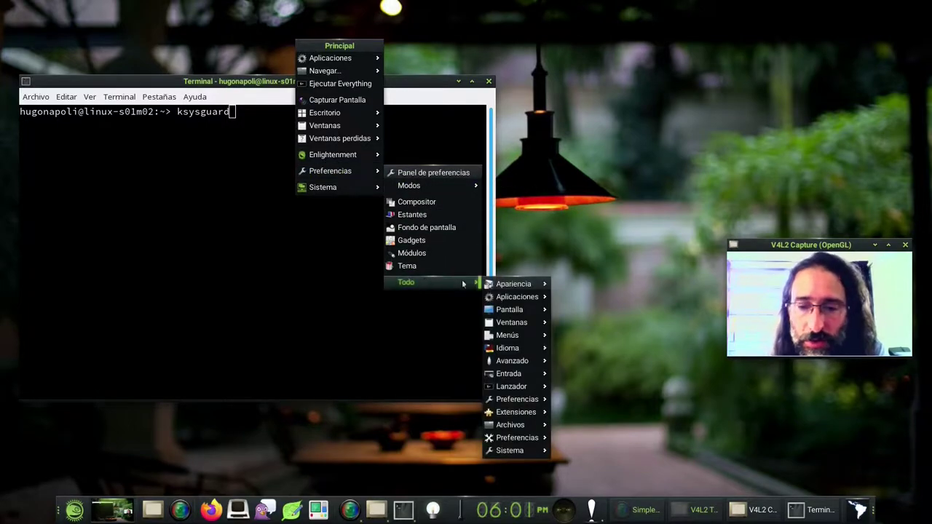
{"action": "mouse_move", "coordinate": [524, 298]}
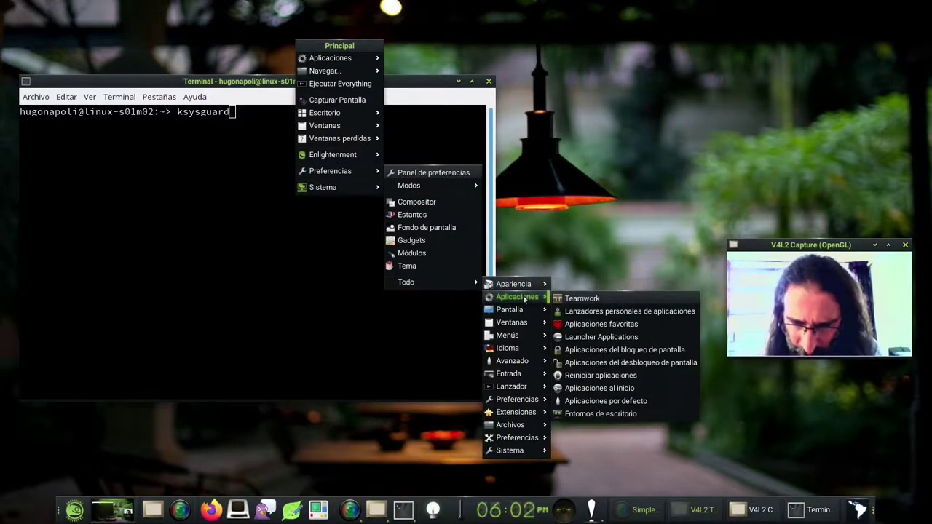
{"action": "mouse_move", "coordinate": [524, 362]}
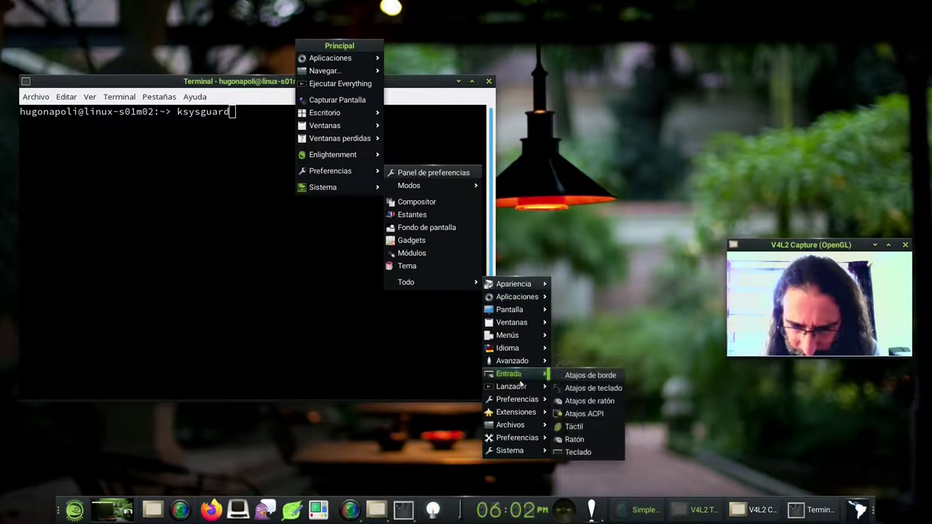
{"action": "mouse_move", "coordinate": [521, 390]}
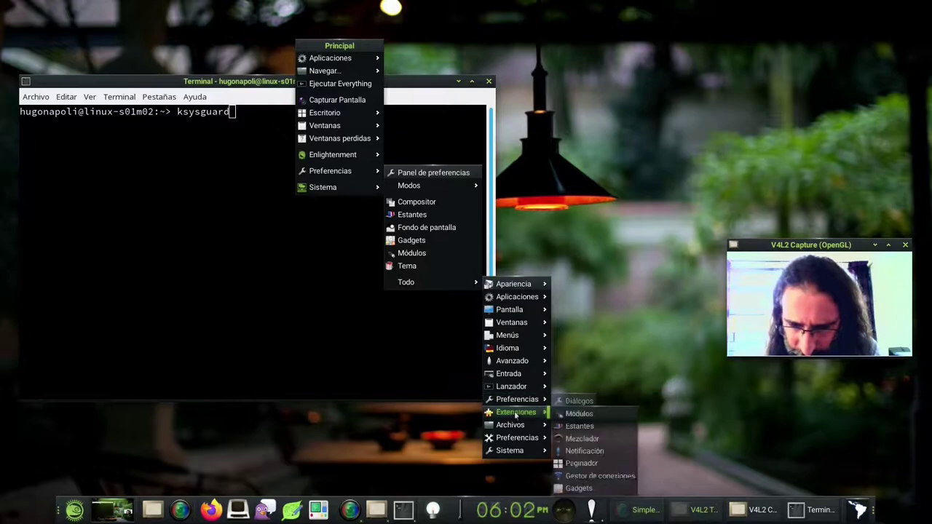
{"action": "mouse_move", "coordinate": [512, 429]}
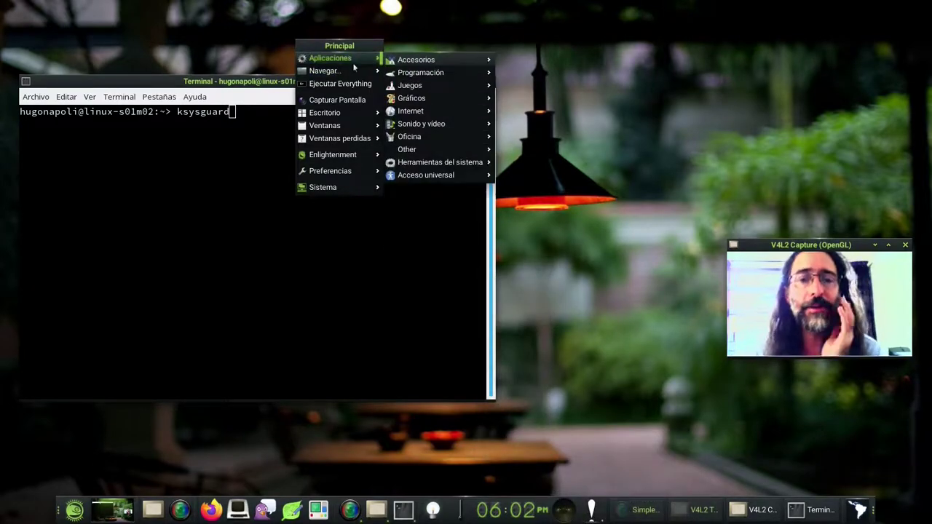
- Launch KSysGuard (Monitor del sistema) from the Herramientas del sistema applications
{"action": "mouse_move", "coordinate": [391, 63]}
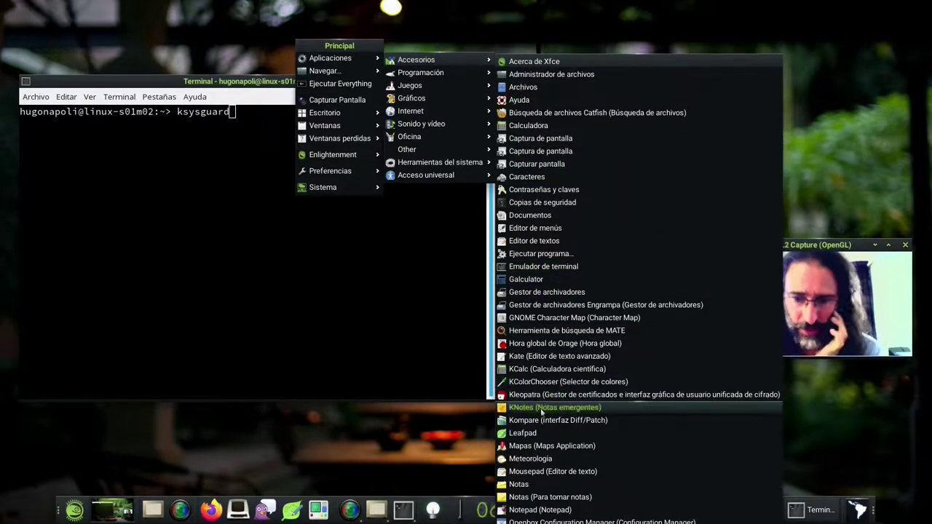
{"action": "mouse_move", "coordinate": [433, 76]}
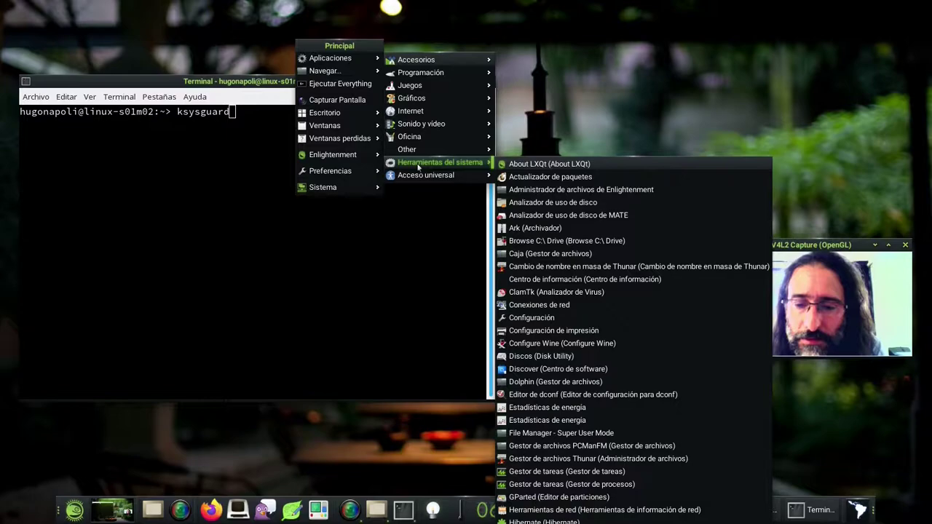
{"action": "scroll", "coordinate": [557, 327], "scroll_direction": "down", "scroll_amount": 5}
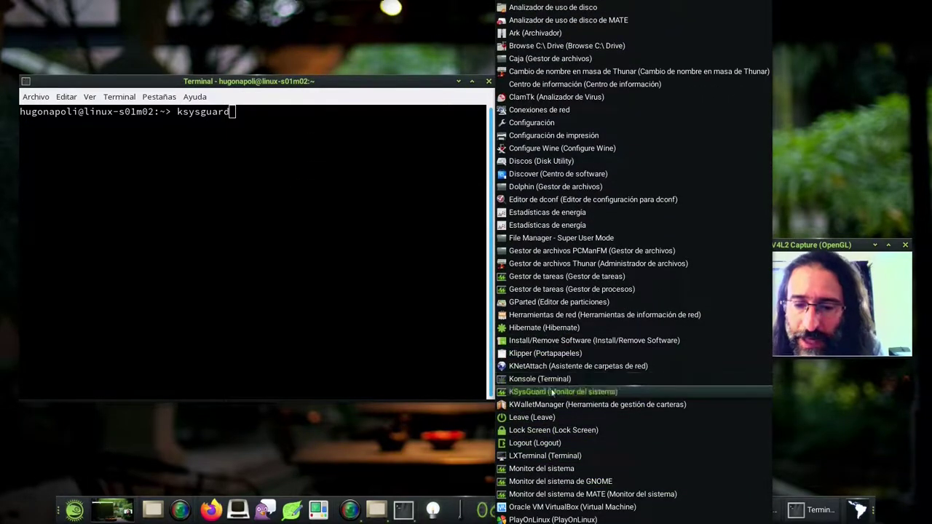
{"action": "left_click", "coordinate": [553, 393]}
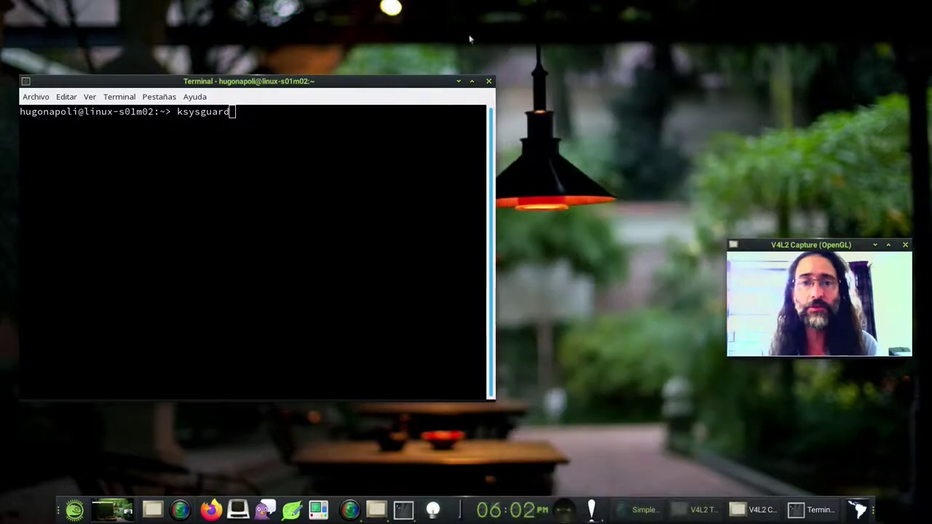
- Look up the KSysGuard (Monitor del sistema) entry among the Herramientas del sistema applications, then dismiss the main menu
{"action": "left_click", "coordinate": [254, 29]}
{"action": "mouse_move", "coordinate": [281, 48]}
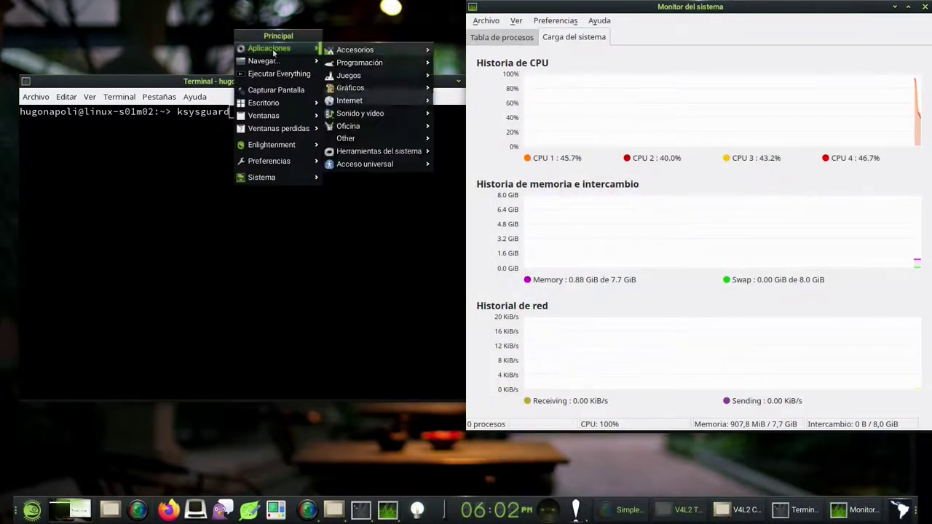
{"action": "mouse_move", "coordinate": [379, 152]}
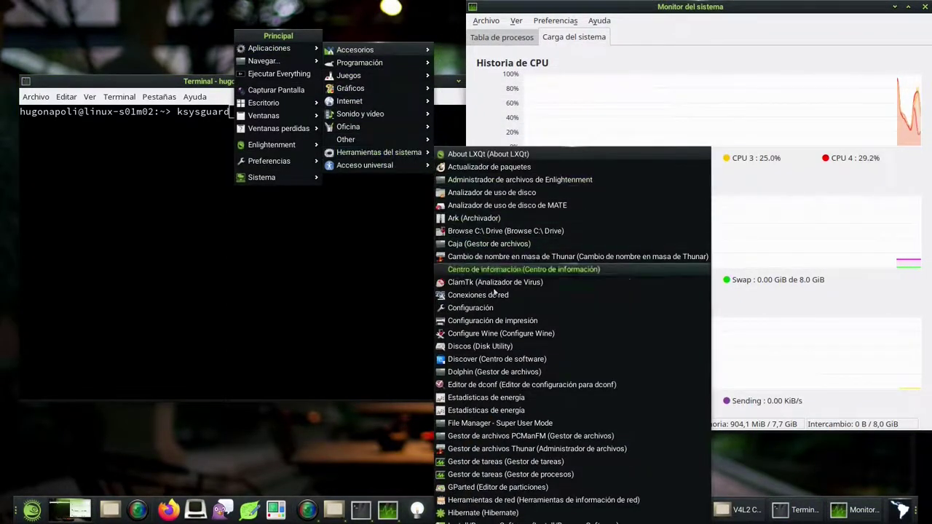
{"action": "mouse_move", "coordinate": [484, 501]}
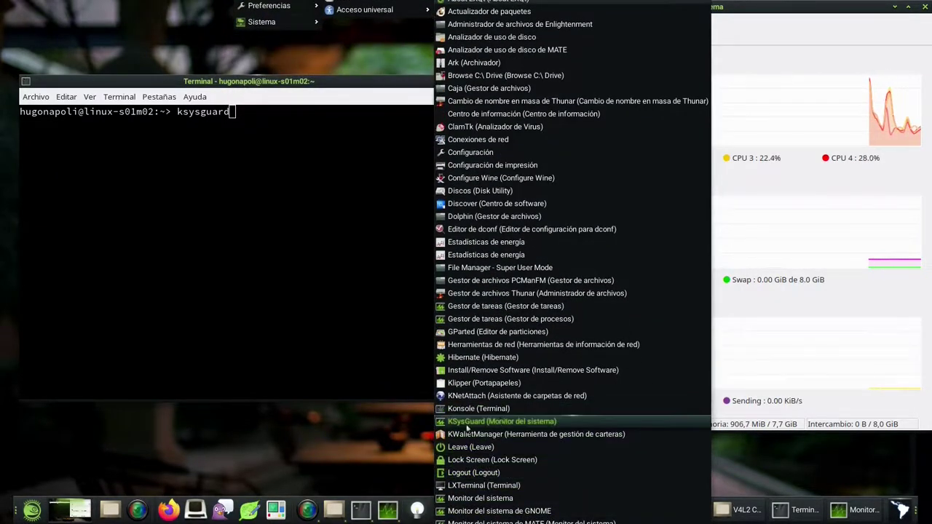
{"action": "left_click", "coordinate": [347, 450]}
{"action": "mouse_move", "coordinate": [590, 118]}
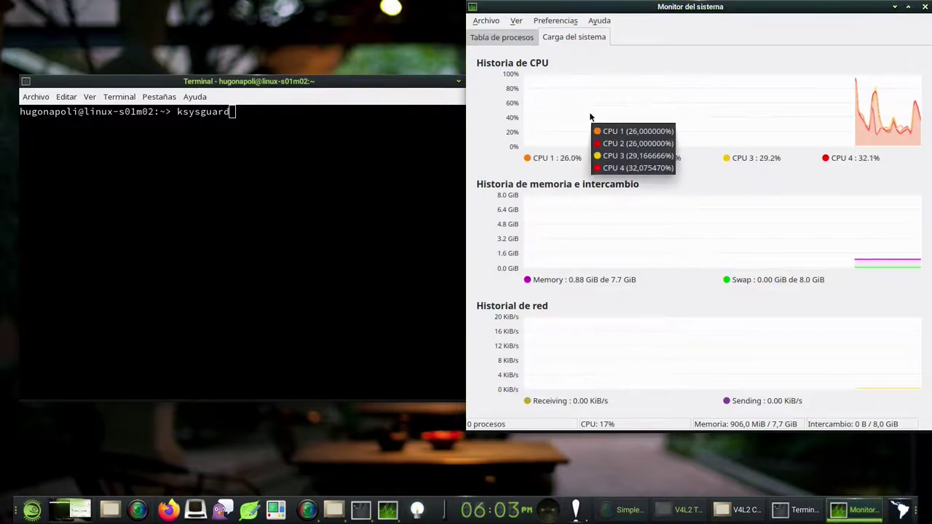
- Close the terminal window holding the unexecuted ksysguard command and maximize the Monitor del sistema window
{"action": "left_click", "coordinate": [396, 83]}
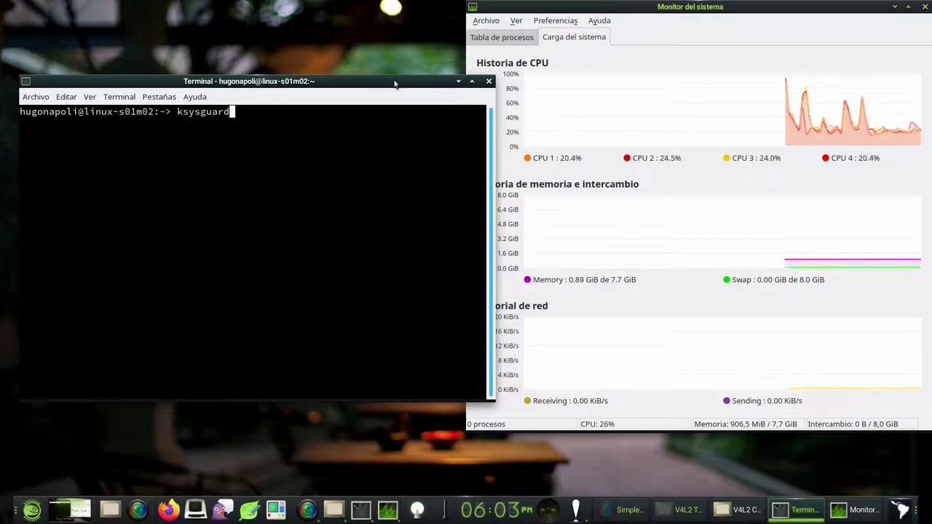
{"action": "left_click", "coordinate": [489, 81]}
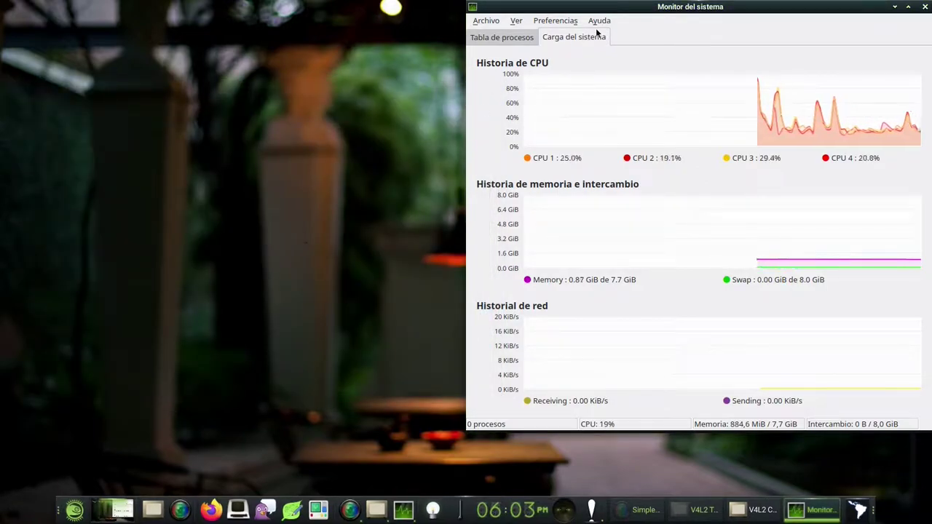
{"action": "left_click", "coordinate": [655, 16]}
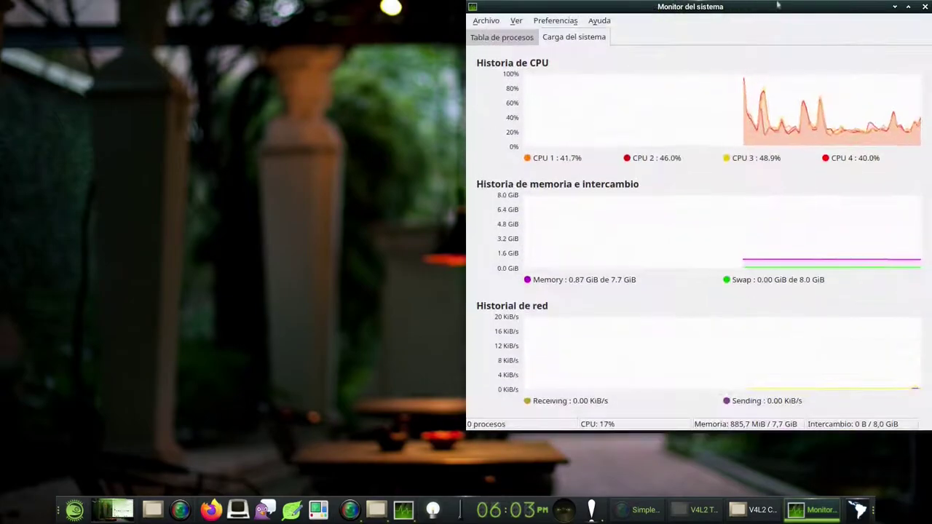
{"action": "left_click", "coordinate": [908, 7]}
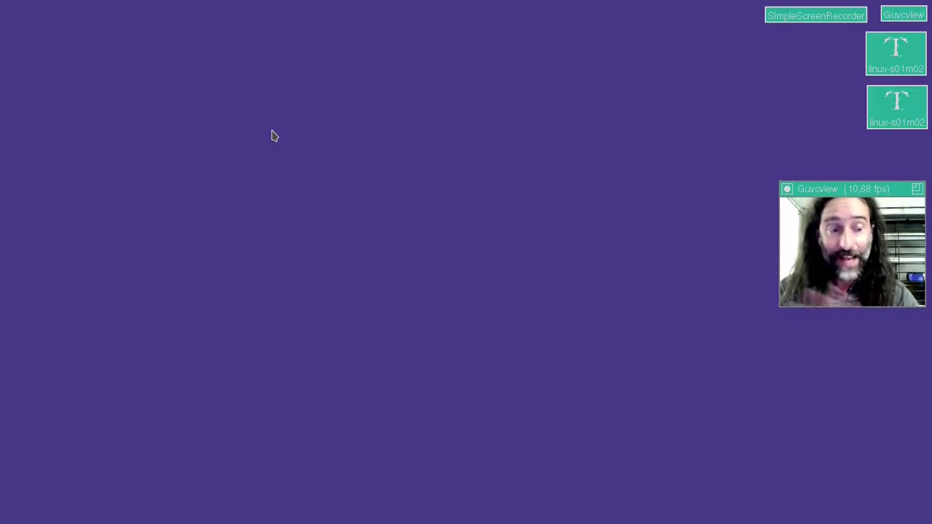
- Open an Xterm window from the Twm menu, place it on the desktop and run gimp in it
{"action": "left_click", "coordinate": [256, 179]}
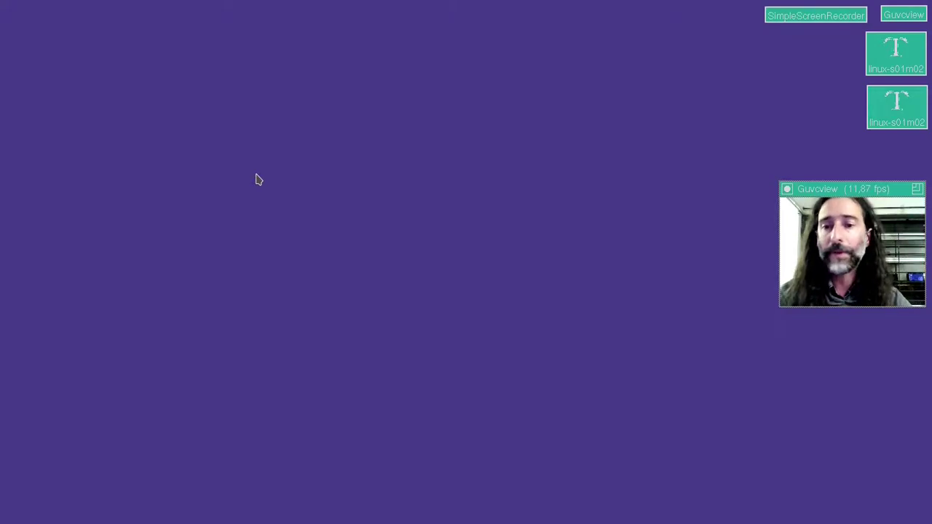
{"action": "left_click", "coordinate": [257, 179]}
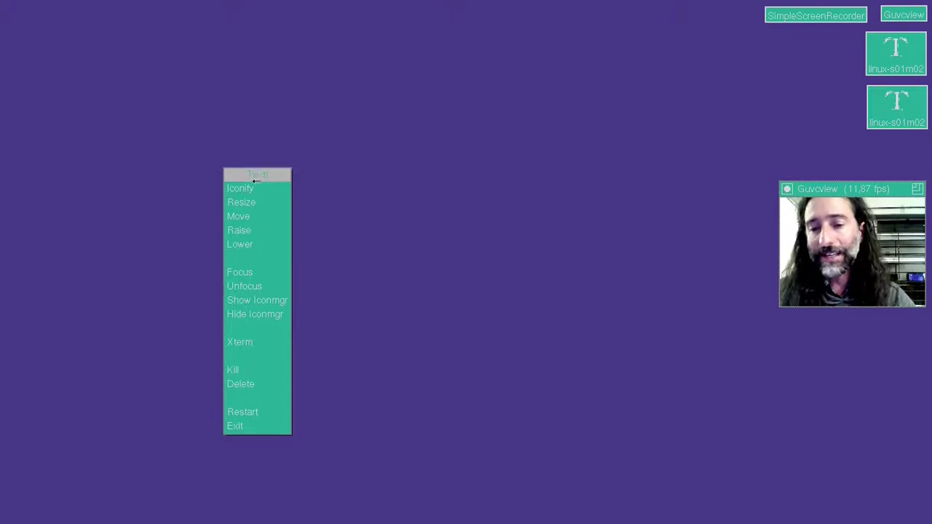
{"action": "left_click", "coordinate": [244, 347]}
{"action": "left_click", "coordinate": [164, 115]}
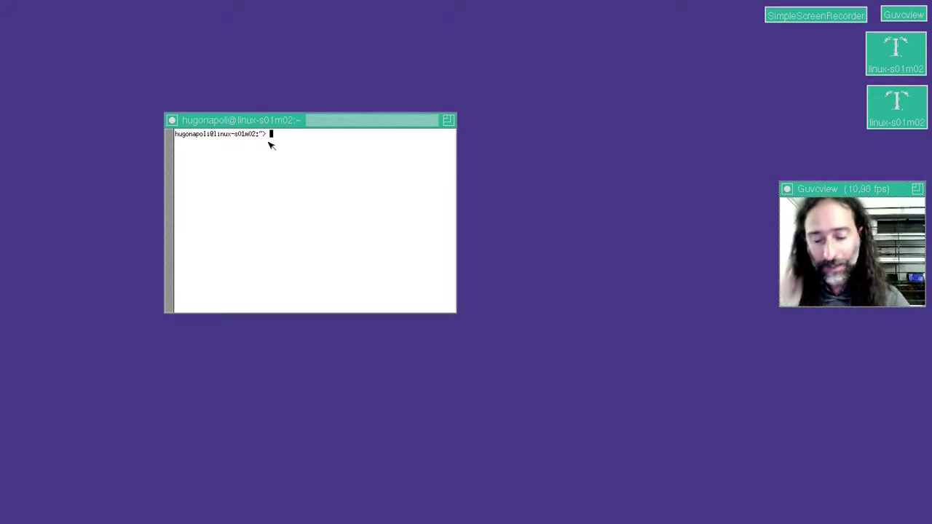
{"action": "type", "text": "gimp"}
{"action": "key", "text": "Return"}
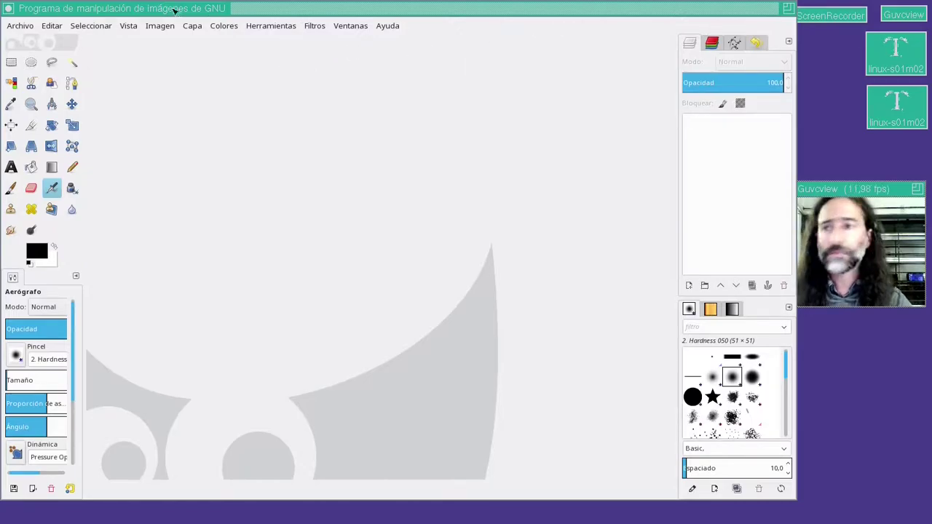
- Iconify the GIMP window and restore it from its desktop icon, twice
{"action": "left_click", "coordinate": [9, 10]}
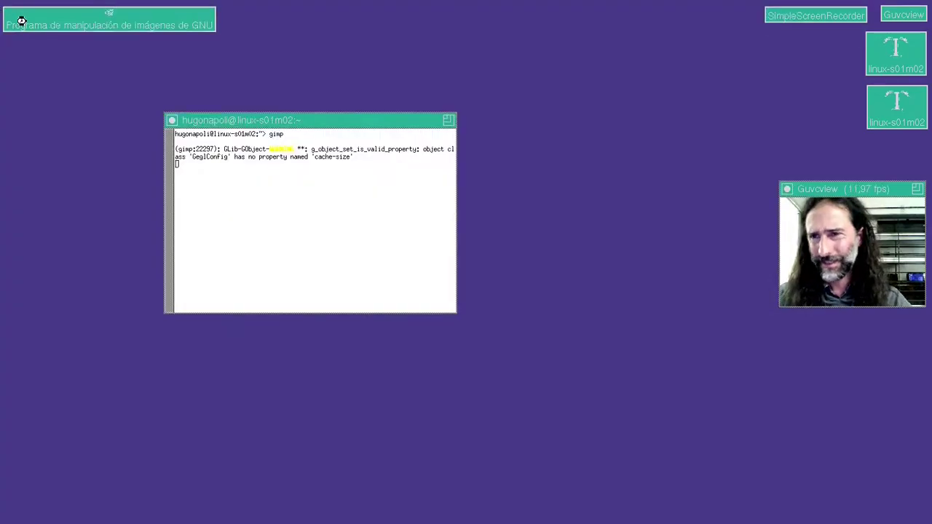
{"action": "double_click", "coordinate": [17, 14]}
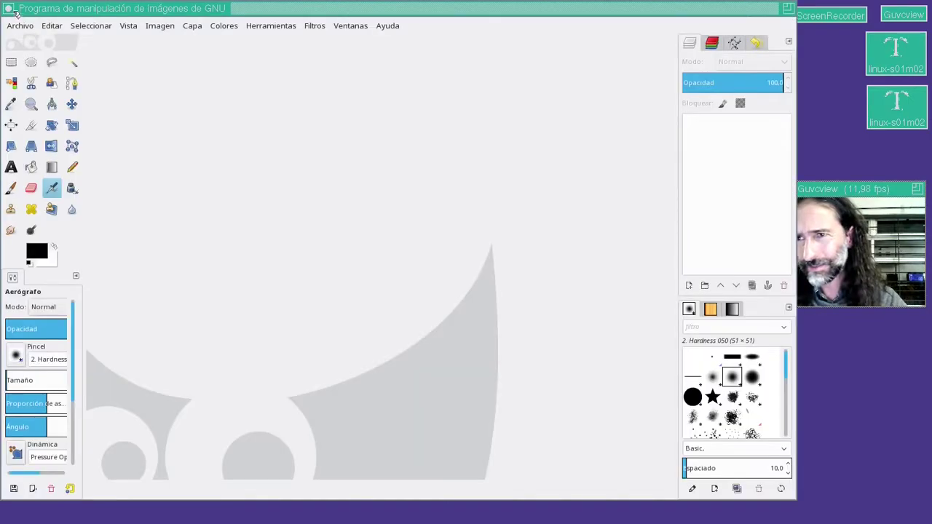
{"action": "left_click", "coordinate": [8, 10]}
{"action": "double_click", "coordinate": [17, 14]}
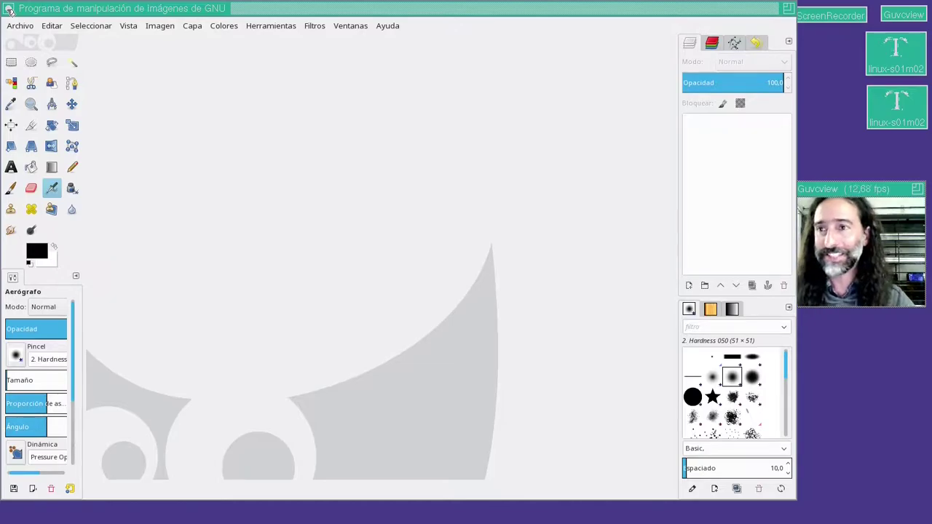
- Iconify the GIMP and Xterm windows and move their icons beside the existing desktop icons
{"action": "left_click", "coordinate": [9, 10]}
{"action": "left_click_drag", "start_coordinate": [25, 19], "coordinate": [561, 21]}
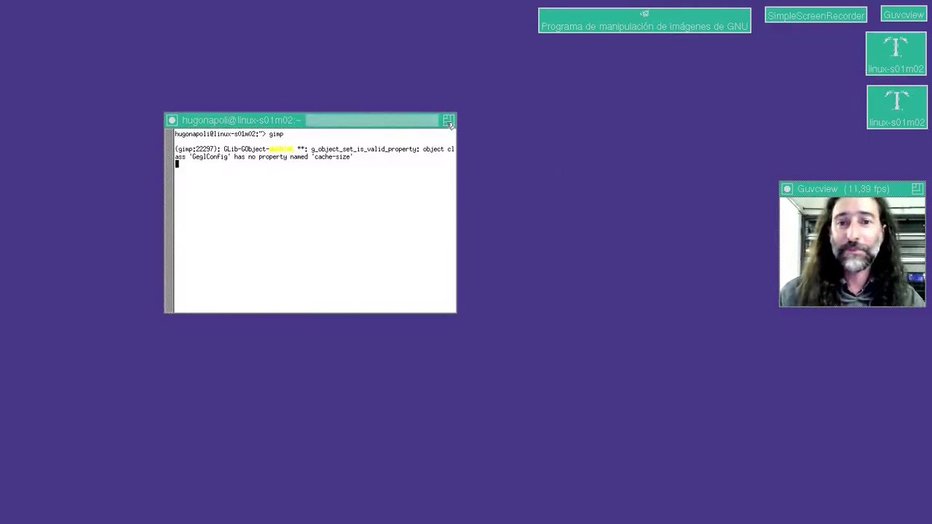
{"action": "left_click", "coordinate": [172, 120]}
{"action": "left_click_drag", "start_coordinate": [173, 120], "coordinate": [834, 44]}
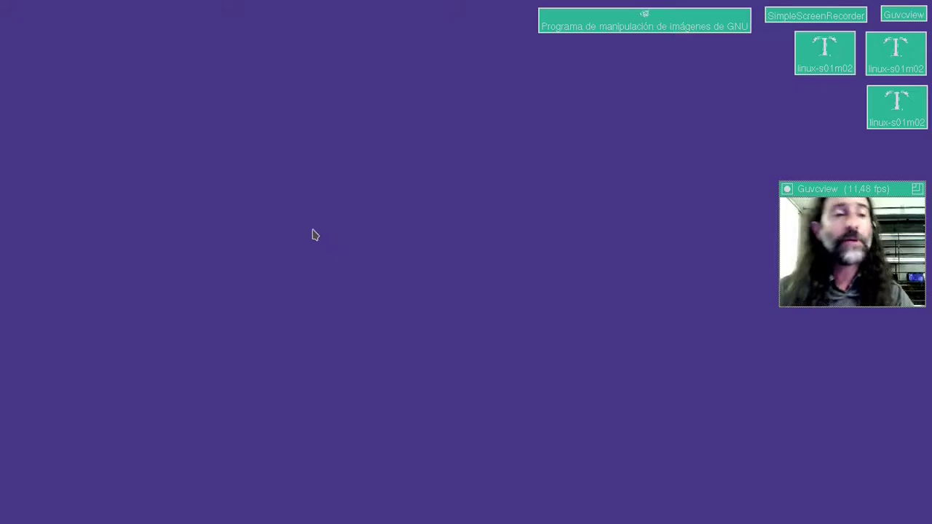
- Open another Xterm from the Twm menu, run ksysguard in it and place the Monitor del sistema window on the desktop
{"action": "left_click", "coordinate": [232, 171]}
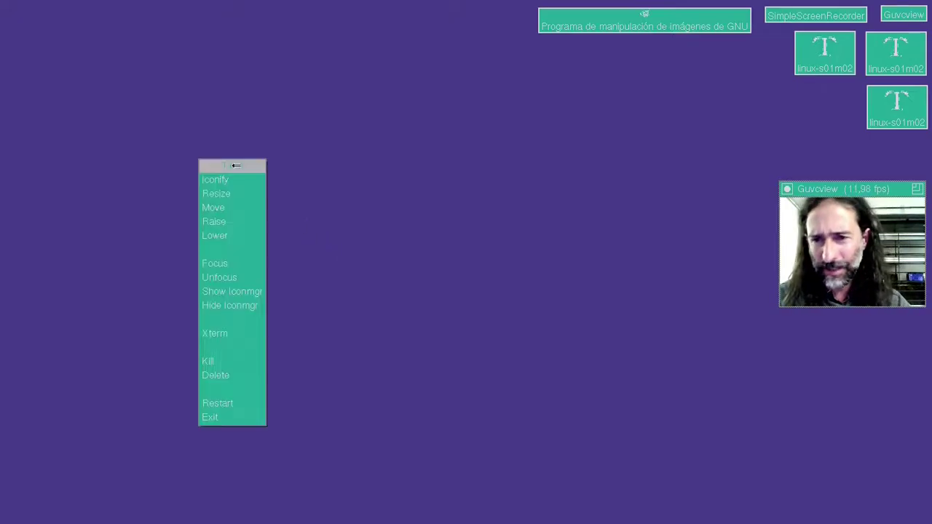
{"action": "left_click", "coordinate": [237, 333]}
{"action": "left_click", "coordinate": [100, 113]}
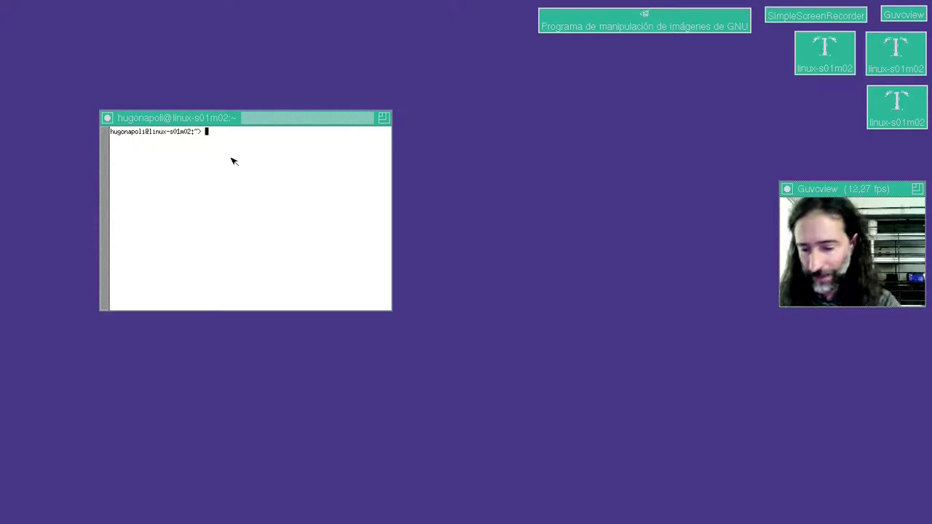
{"action": "type", "text": "ksysguard"}
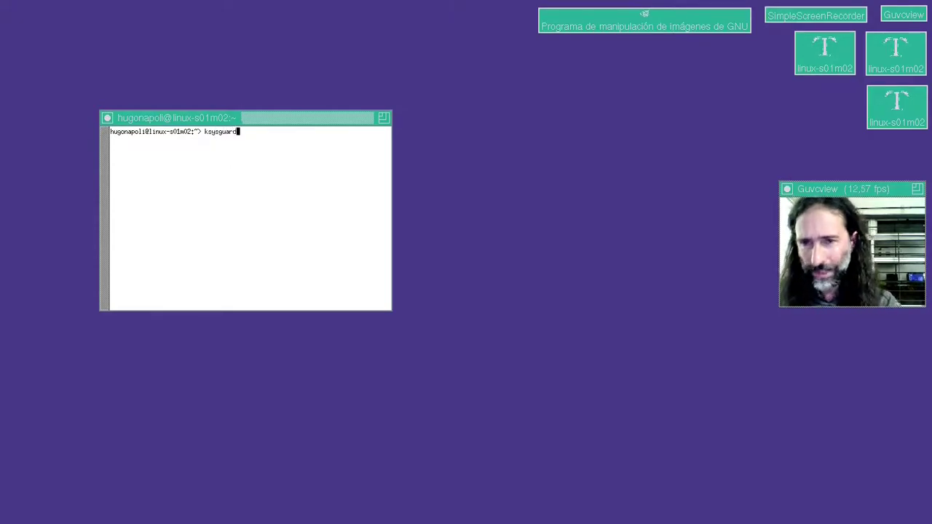
{"action": "key", "text": "Return"}
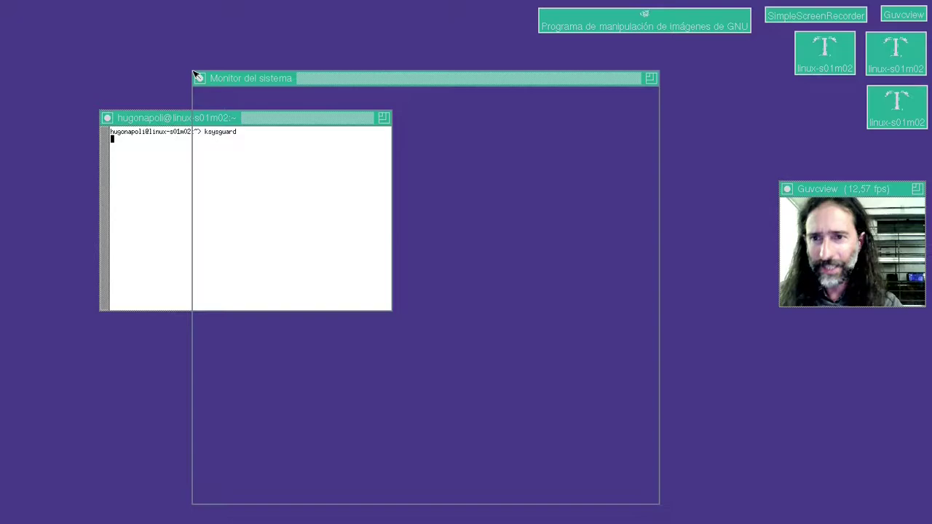
{"action": "left_click", "coordinate": [194, 75]}
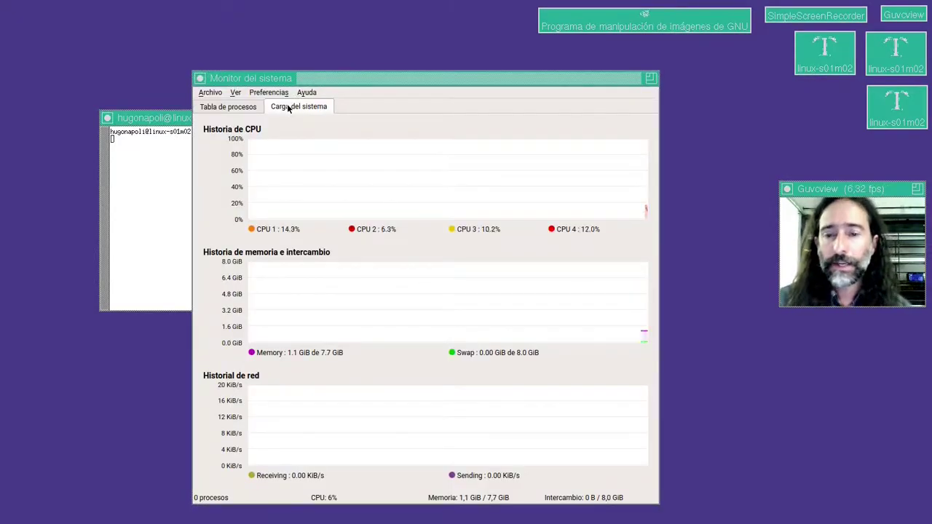
- Iconify the ksysguard terminal, align its icon with the other terminal icons and move Monitor del sistema away from them
{"action": "left_click", "coordinate": [107, 118]}
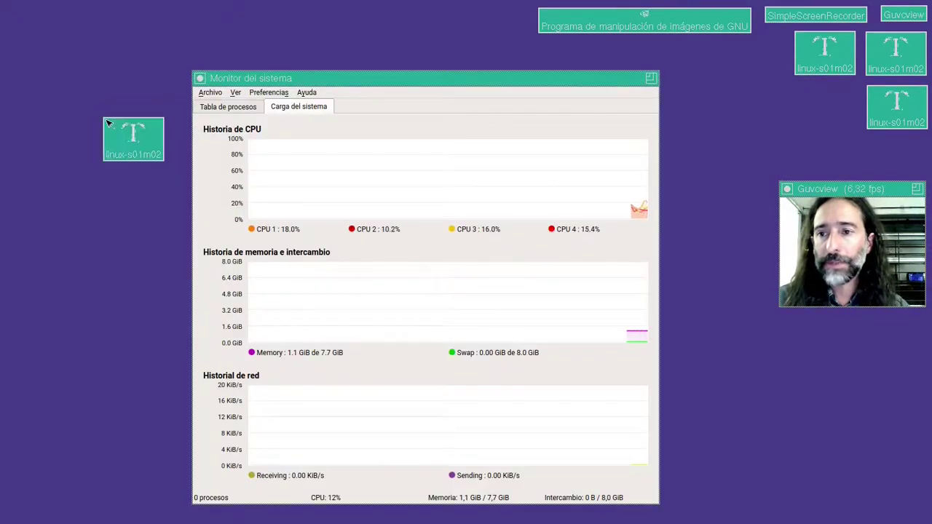
{"action": "left_click_drag", "start_coordinate": [110, 121], "coordinate": [821, 109]}
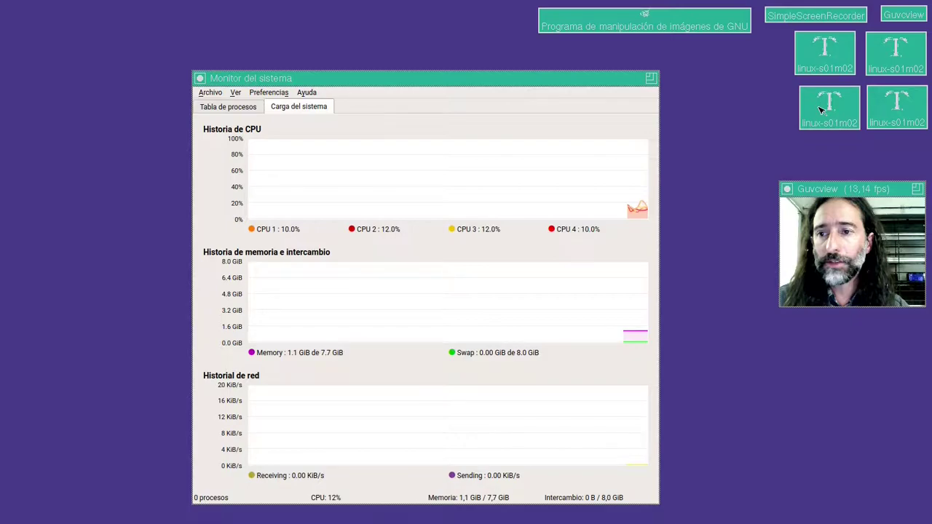
{"action": "left_click_drag", "start_coordinate": [848, 88], "coordinate": [830, 104]}
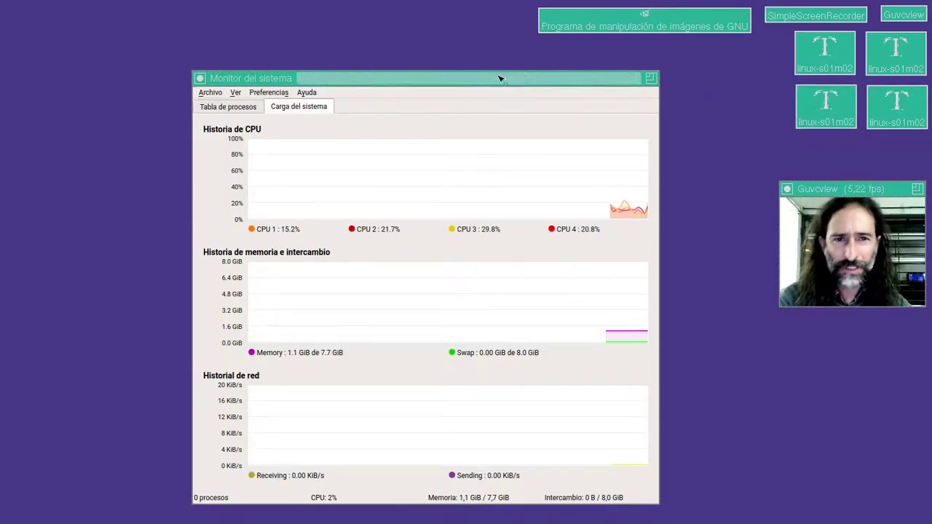
{"action": "left_click_drag", "start_coordinate": [499, 79], "coordinate": [331, 49]}
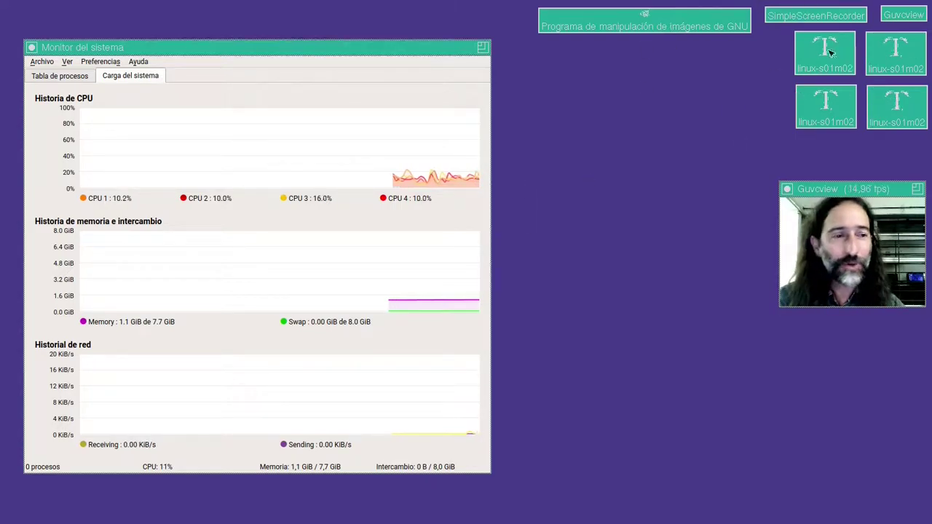
- Restore the GIMP window from its icon and quit GIMP
{"action": "left_click", "coordinate": [654, 18]}
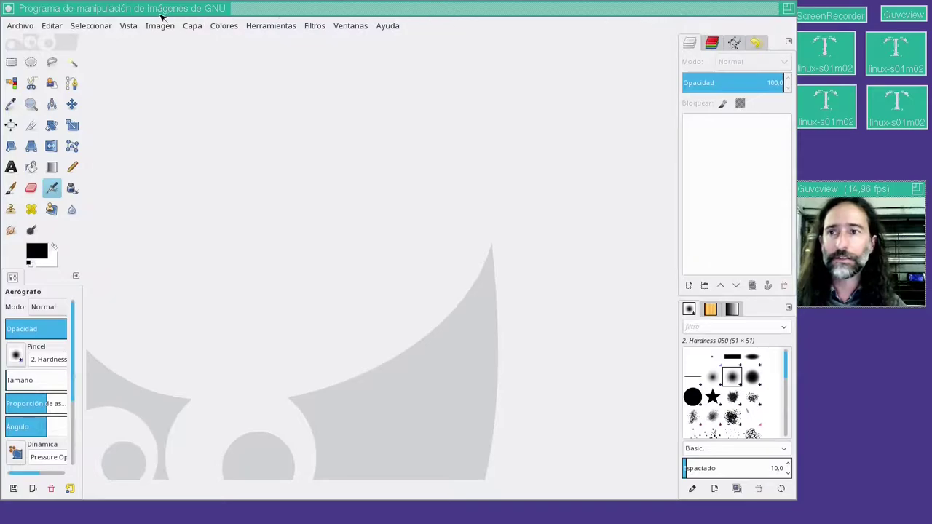
{"action": "left_click", "coordinate": [19, 25]}
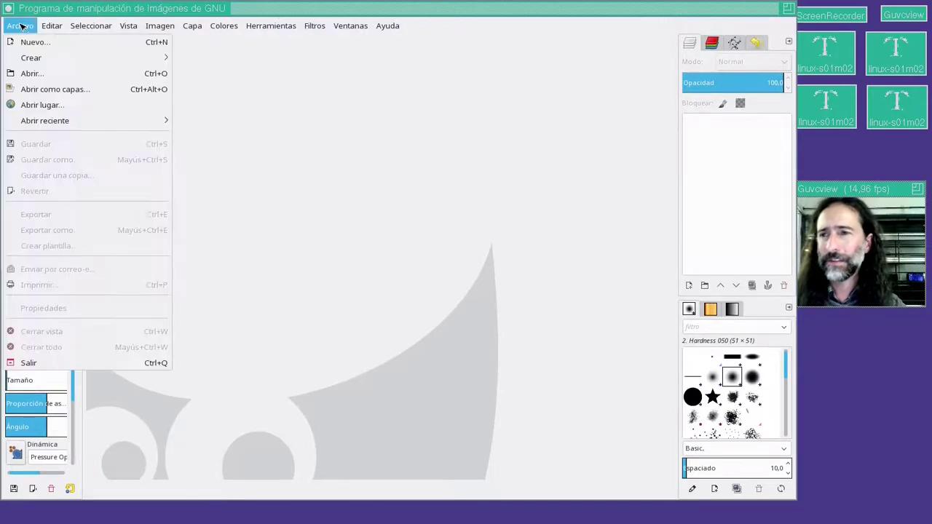
{"action": "left_click", "coordinate": [14, 364]}
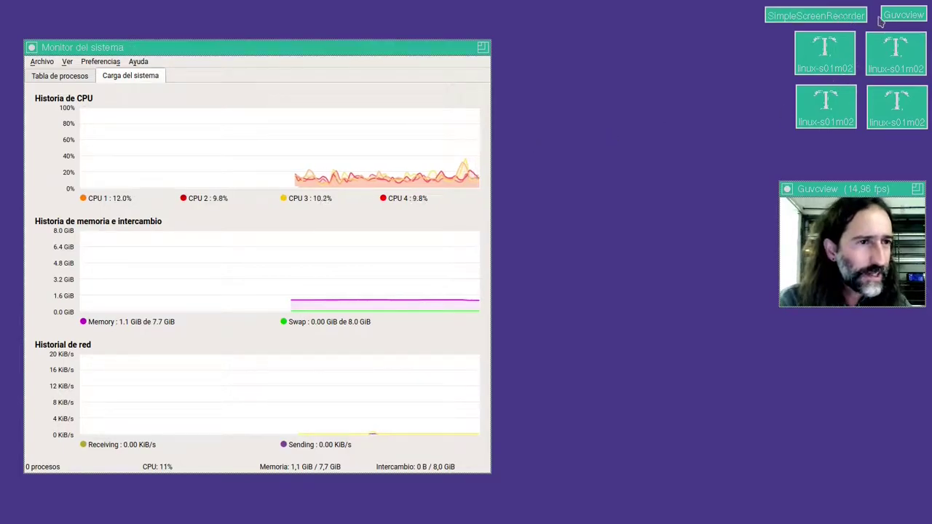
- Inspect the restored ksysguard and gimp terminals, iconifying each again, and move the Monitor del sistema window closer to the icons
{"action": "left_click", "coordinate": [837, 111]}
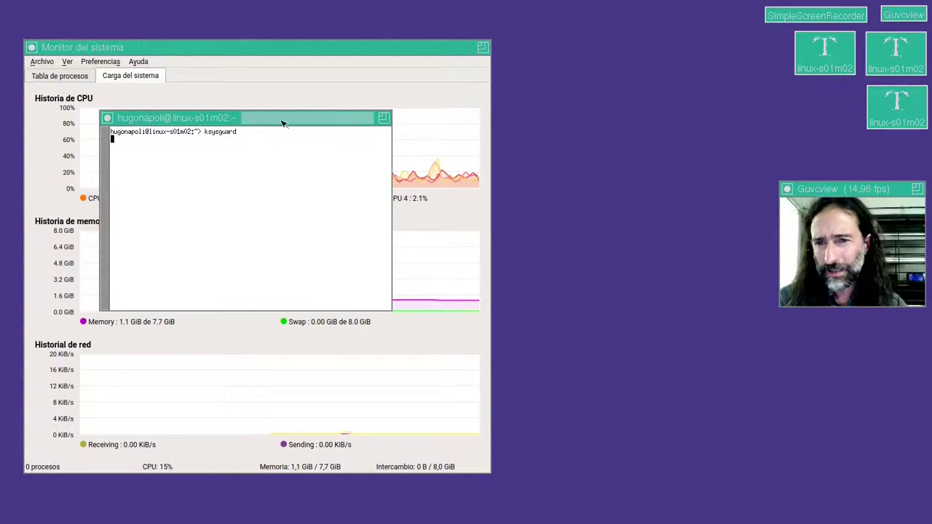
{"action": "left_click", "coordinate": [108, 118]}
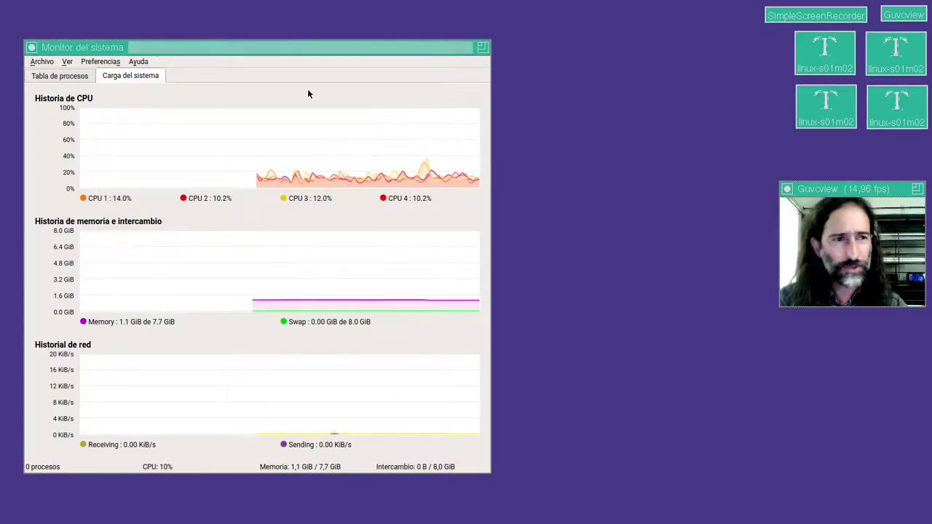
{"action": "left_click", "coordinate": [832, 46]}
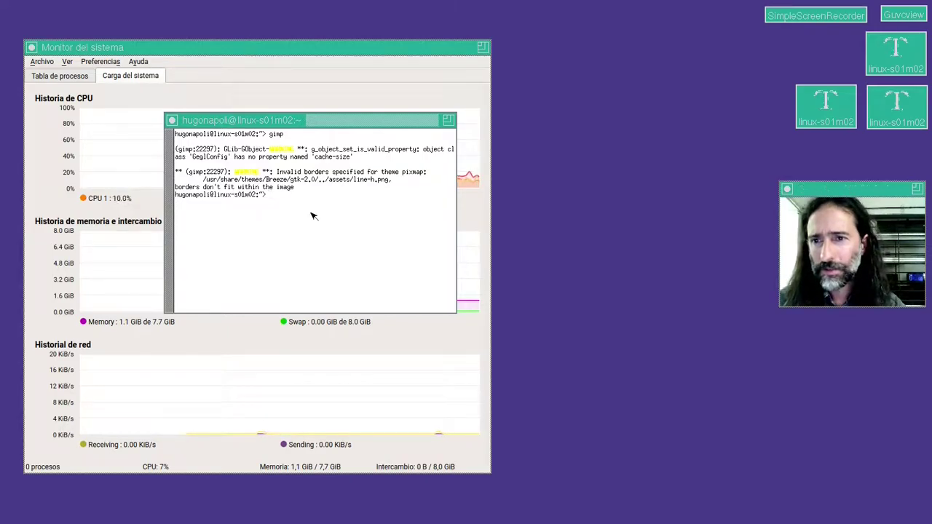
{"action": "left_click", "coordinate": [173, 121]}
{"action": "left_click", "coordinate": [817, 59]}
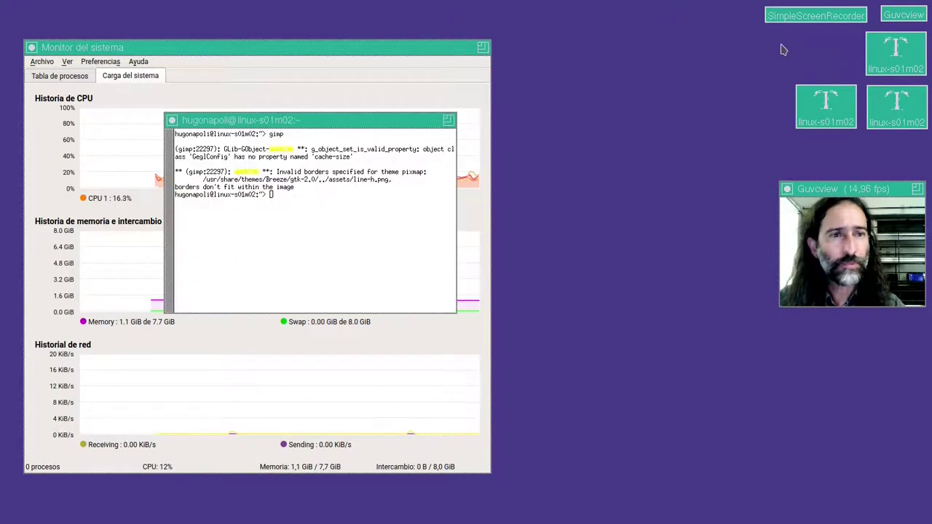
{"action": "left_click", "coordinate": [173, 121]}
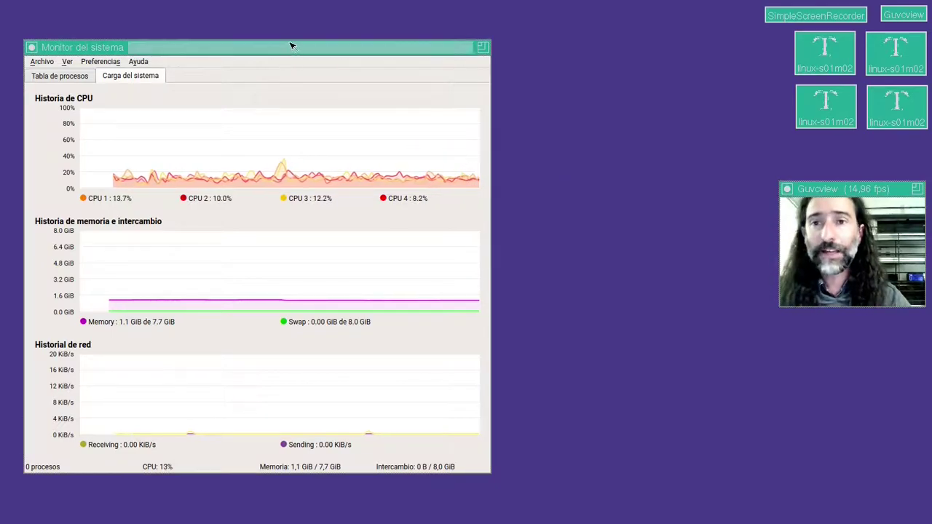
{"action": "left_click_drag", "start_coordinate": [292, 44], "coordinate": [541, 57]}
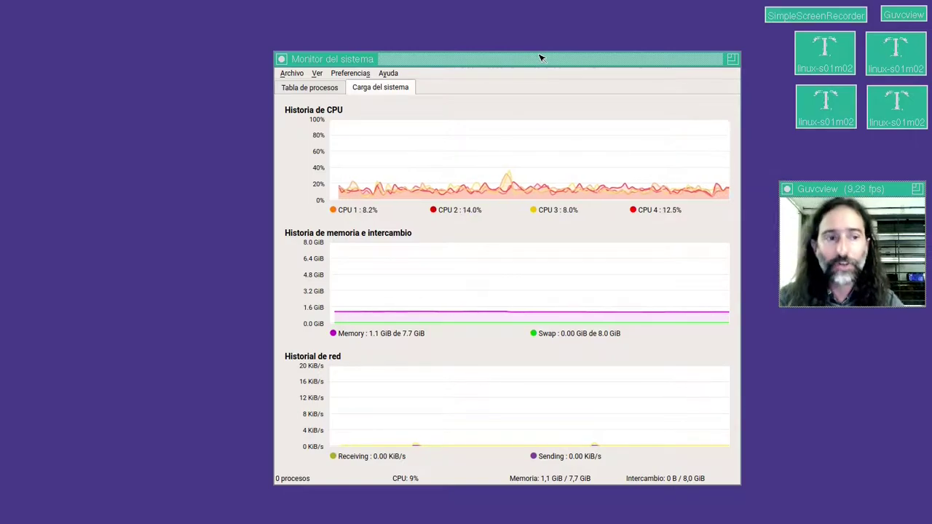
- Reposition the Monitor del sistema window near the desktop's centre and open a new Xterm from the Twm menu, placing it beside the monitor
{"action": "left_click_drag", "start_coordinate": [541, 58], "coordinate": [502, 35]}
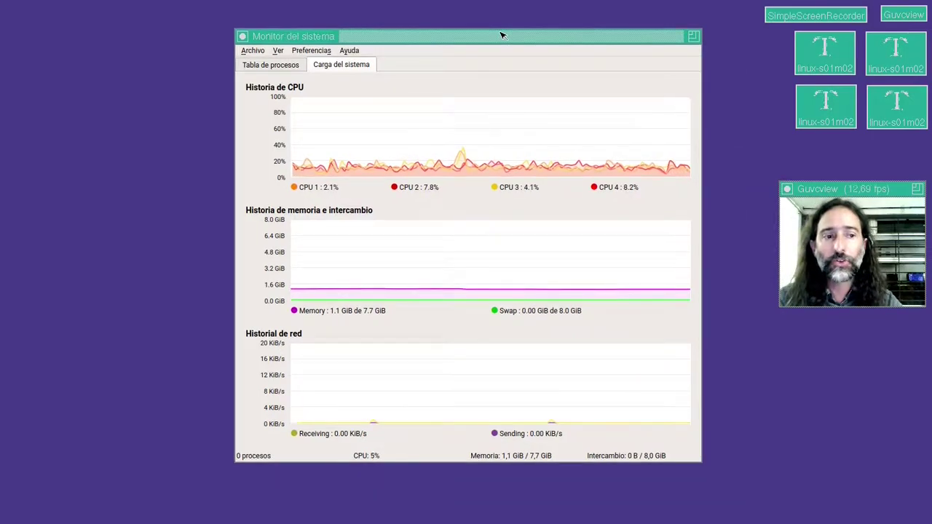
{"action": "left_click_drag", "start_coordinate": [500, 35], "coordinate": [542, 49]}
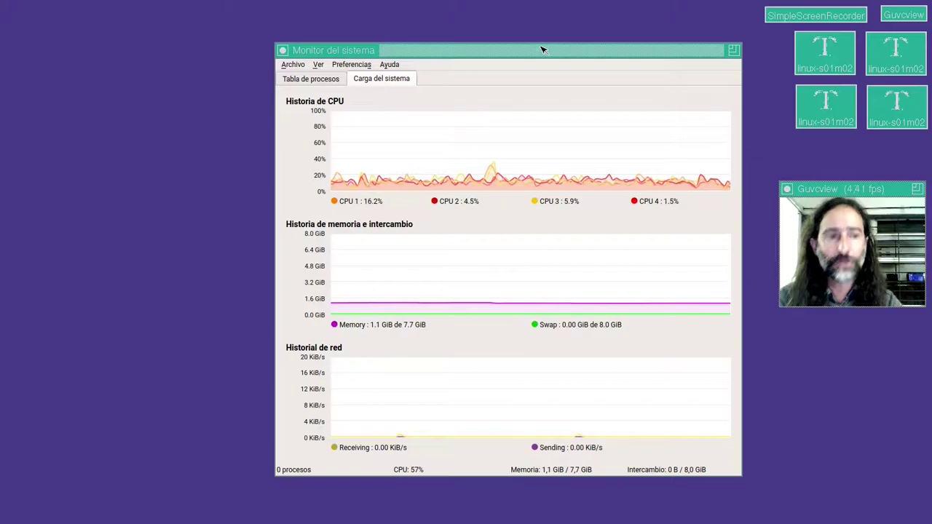
{"action": "left_click", "coordinate": [115, 145]}
{"action": "left_click", "coordinate": [115, 305]}
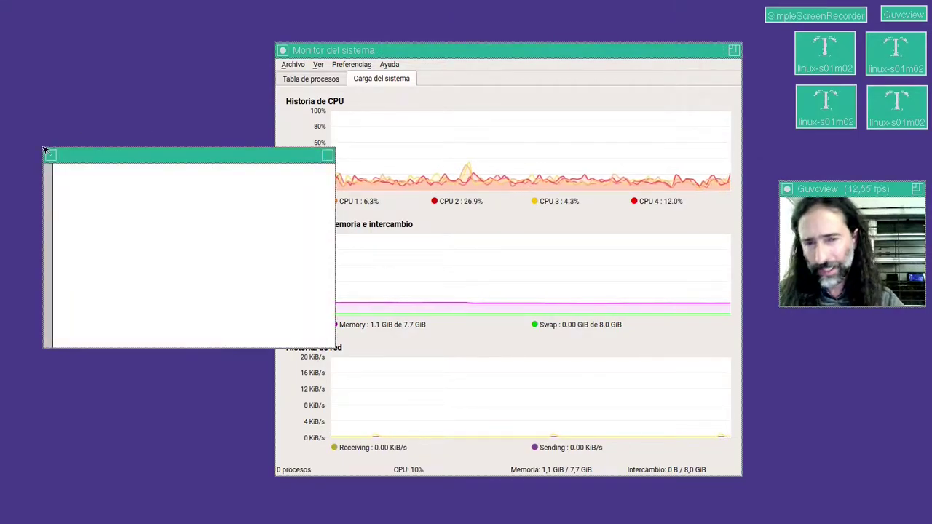
{"action": "left_click", "coordinate": [43, 151]}
- Run audacity from the new terminal, place its window on the desktop, dismiss the welcome dialog and exit Audacity
{"action": "type", "text": "au"}
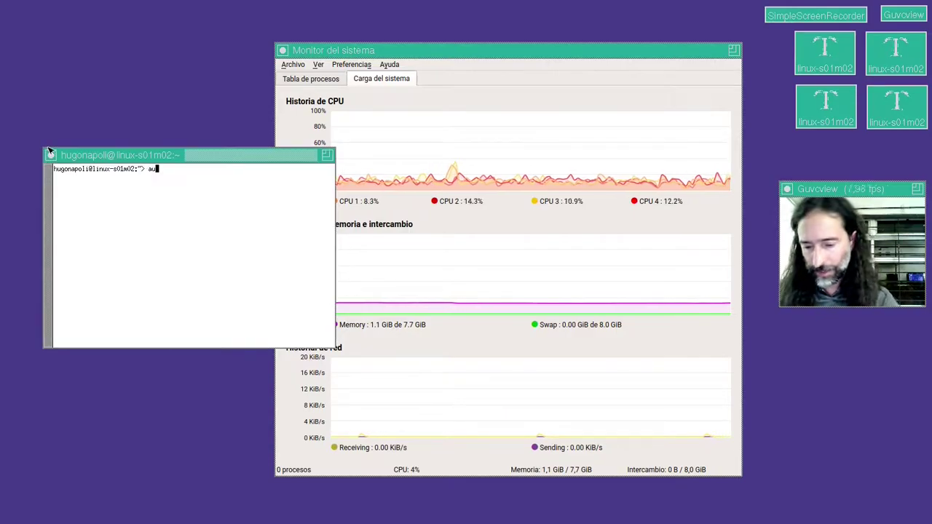
{"action": "type", "text": "dacity"}
{"action": "key", "text": "Return"}
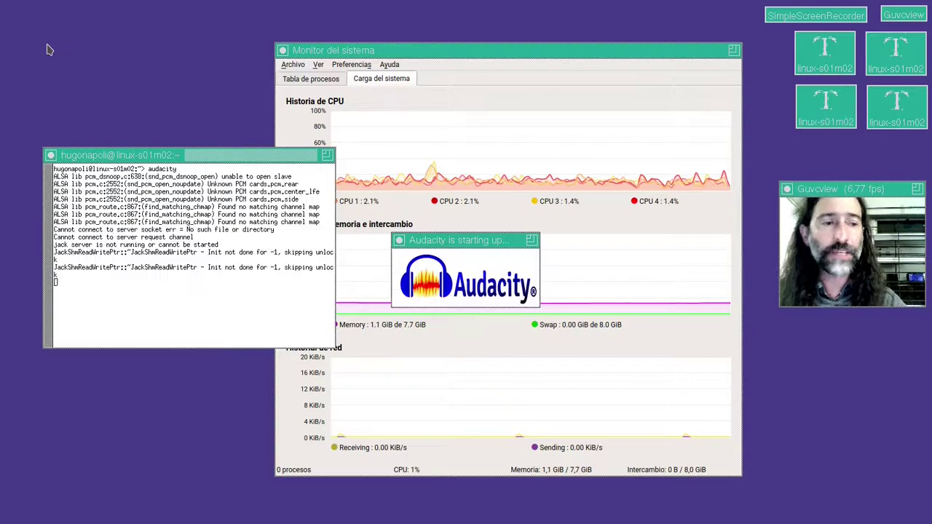
{"action": "left_click", "coordinate": [69, 33]}
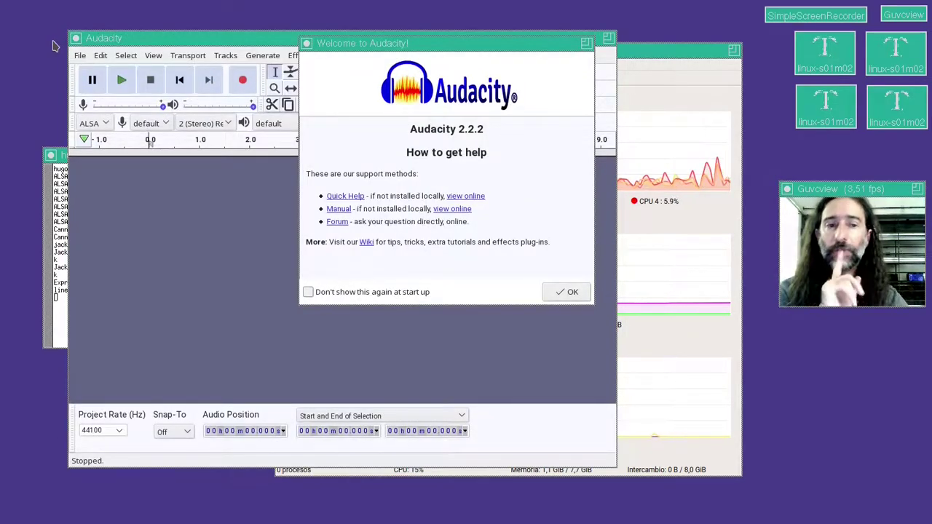
{"action": "left_click", "coordinate": [565, 291]}
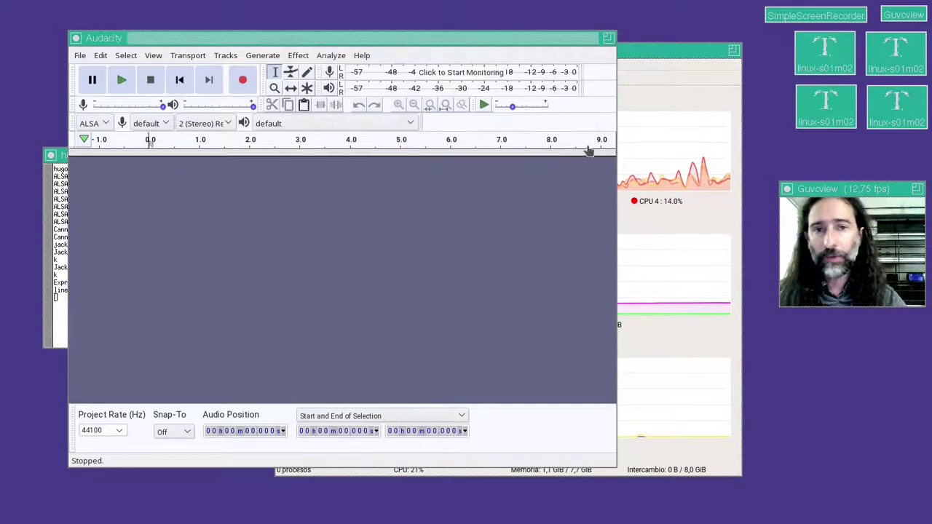
{"action": "left_click", "coordinate": [80, 56]}
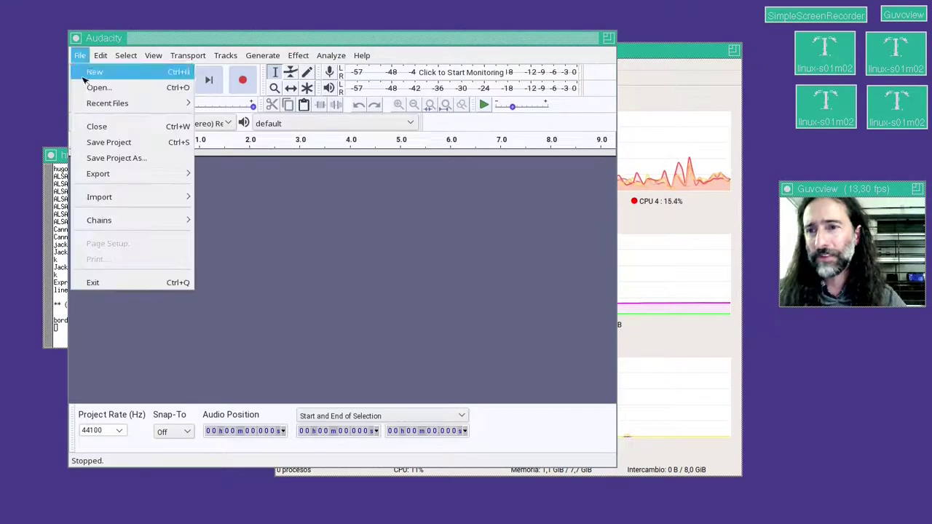
{"action": "left_click", "coordinate": [93, 282]}
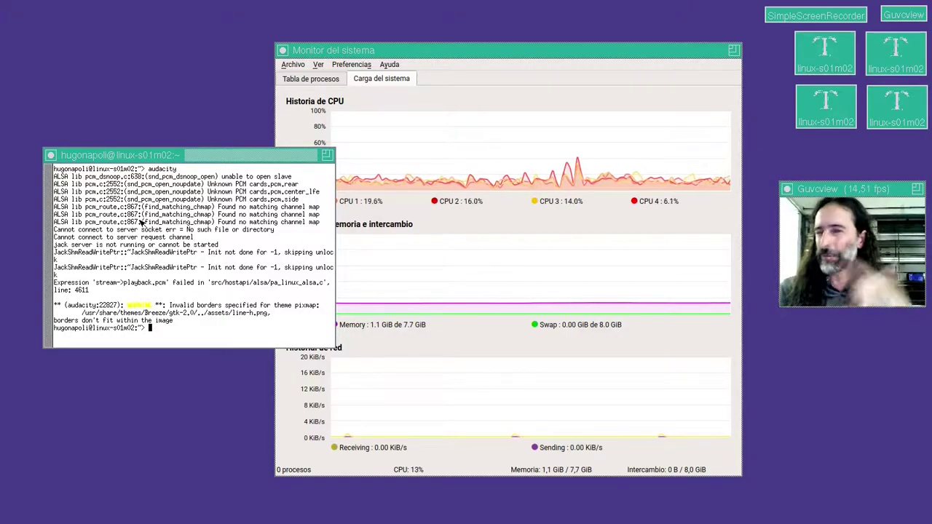
- Run libreoffice from the same terminal, place the Start Center window on the desktop and quit LibreOffice
{"action": "type", "text": "lib"}
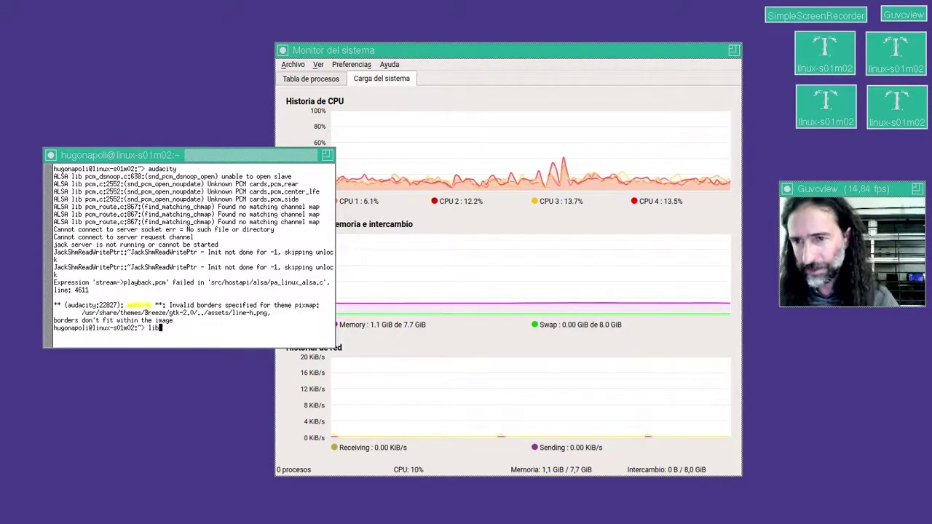
{"action": "type", "text": "reoffice"}
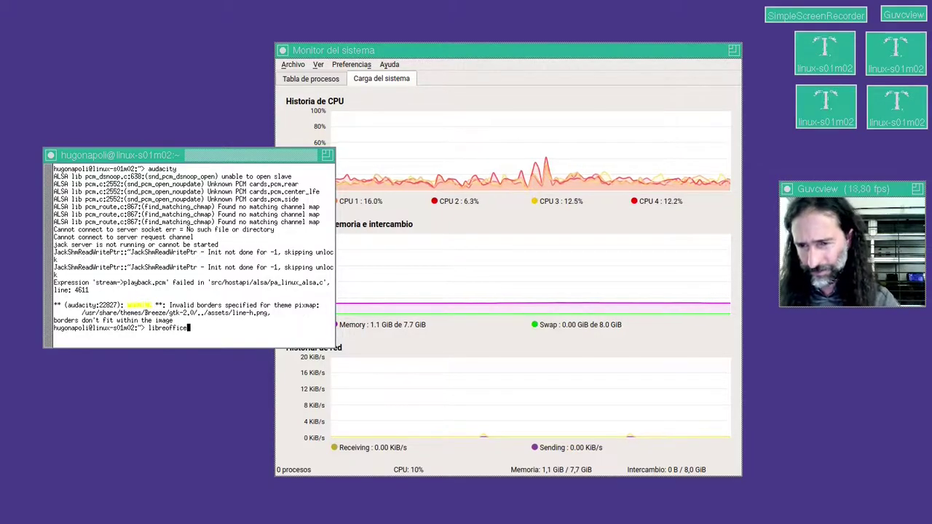
{"action": "key", "text": "Return"}
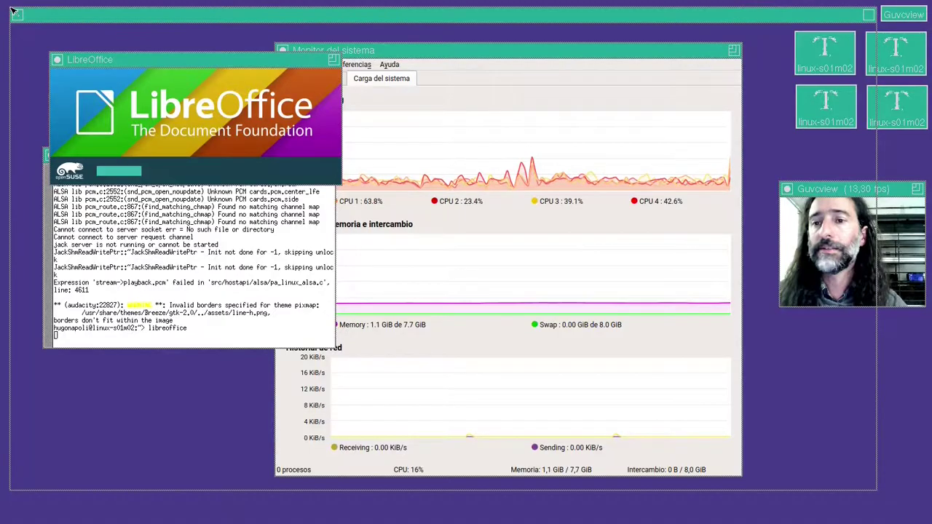
{"action": "left_click", "coordinate": [13, 12]}
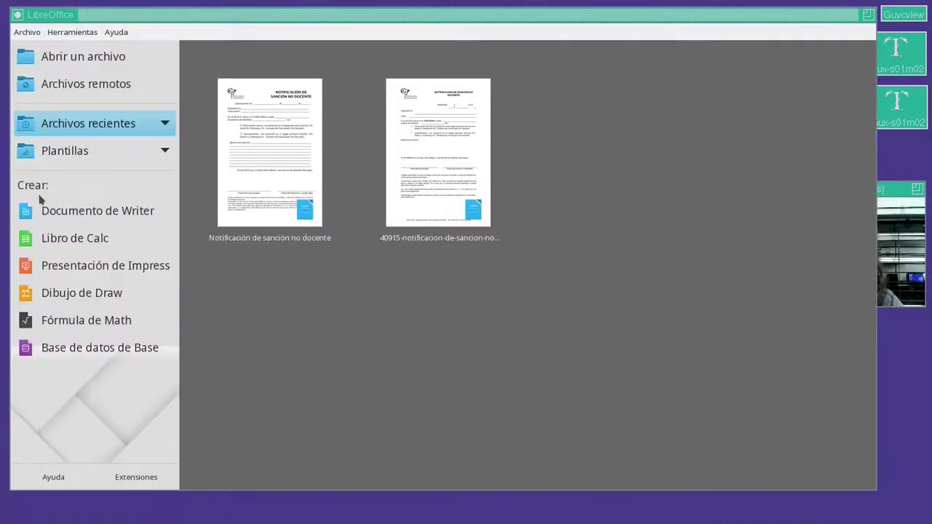
{"action": "left_click", "coordinate": [32, 33]}
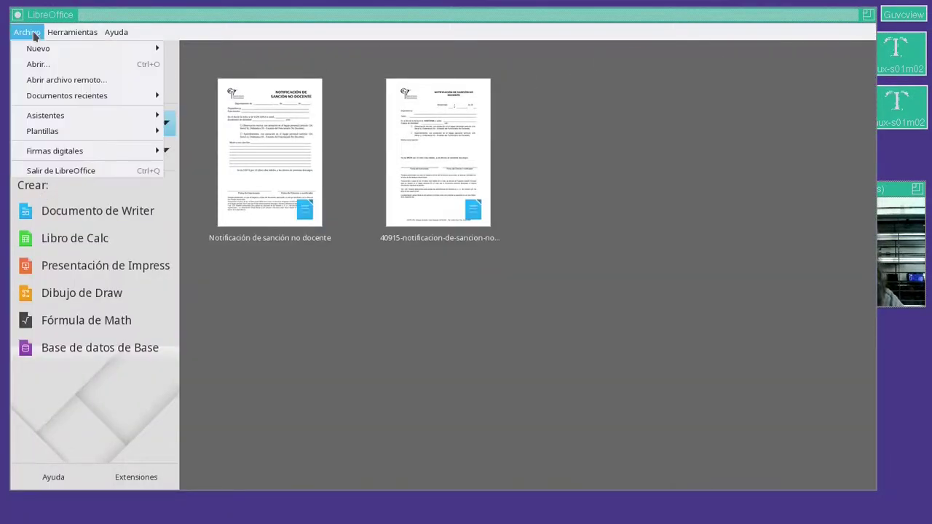
{"action": "left_click", "coordinate": [29, 170]}
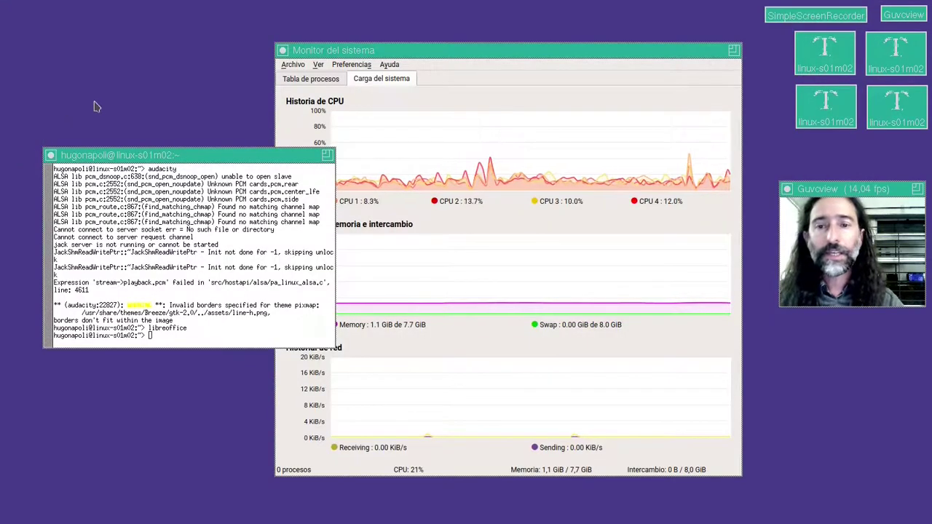
- Show the Twm menu without choosing an entry, move the audacity and libreoffice terminal aside and close it with the exit command
{"action": "left_click", "coordinate": [102, 67]}
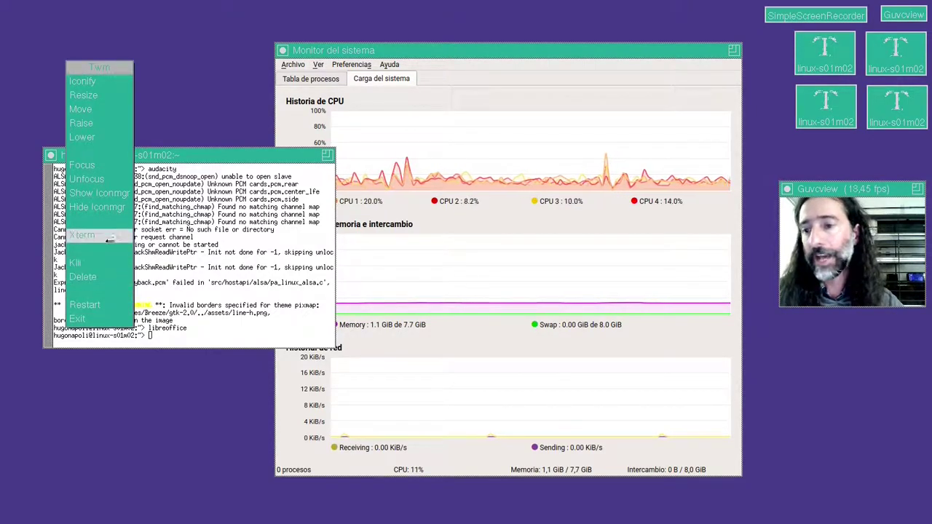
{"action": "left_click", "coordinate": [179, 54]}
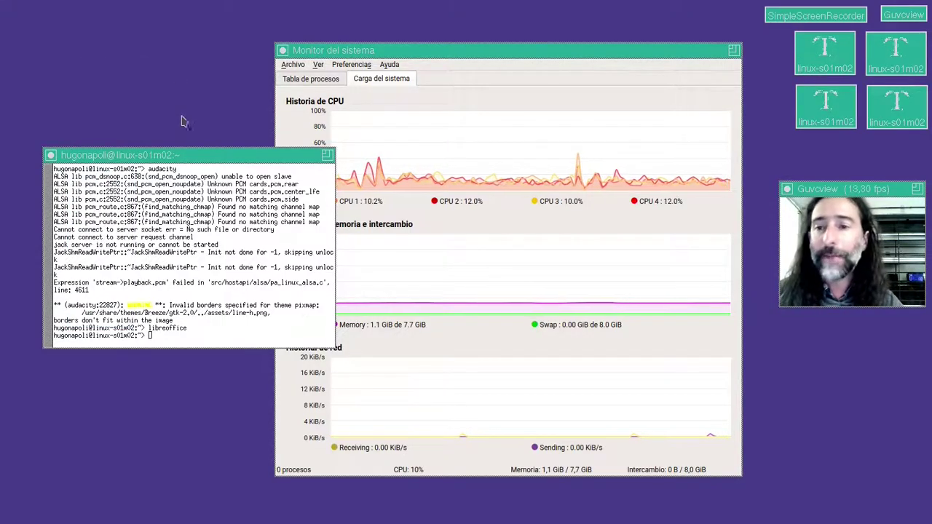
{"action": "left_click_drag", "start_coordinate": [178, 155], "coordinate": [138, 135]}
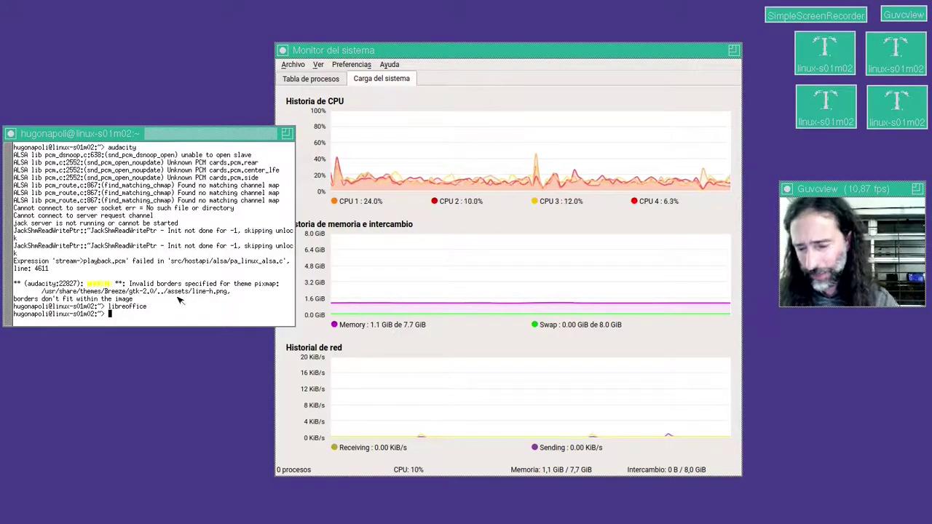
{"action": "type", "text": "exit"}
{"action": "key", "text": "Return"}
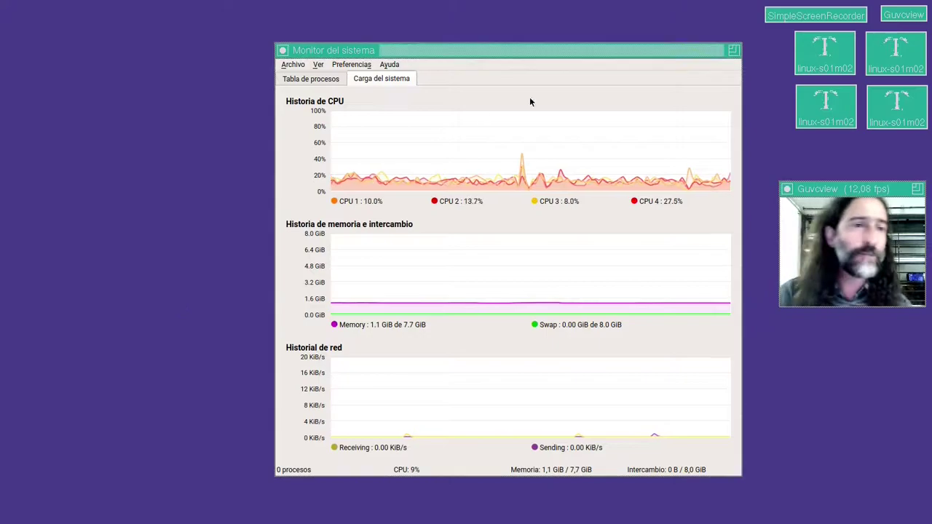
- Restore the gimp terminal from its icon, place it over the free desktop area and close it with the exit command
{"action": "left_click", "coordinate": [825, 53]}
{"action": "left_click_drag", "start_coordinate": [292, 122], "coordinate": [172, 140]}
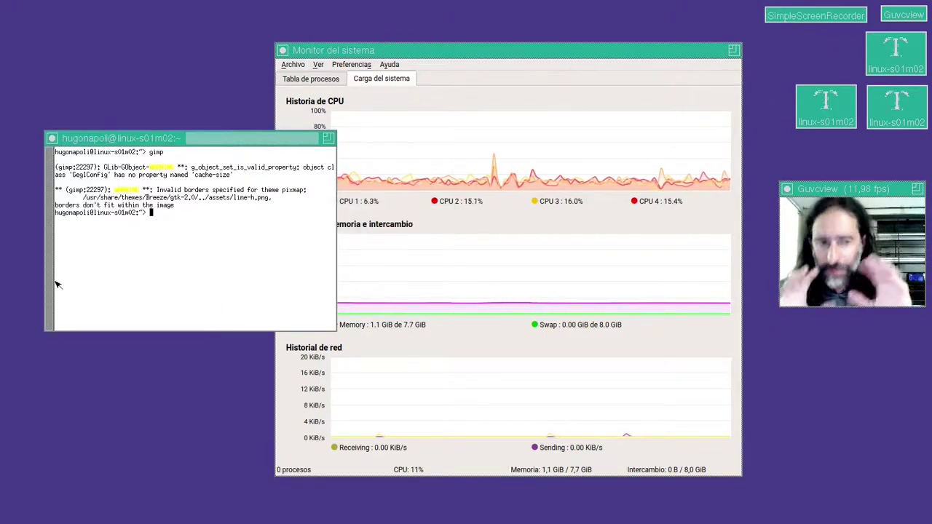
{"action": "type", "text": "exit"}
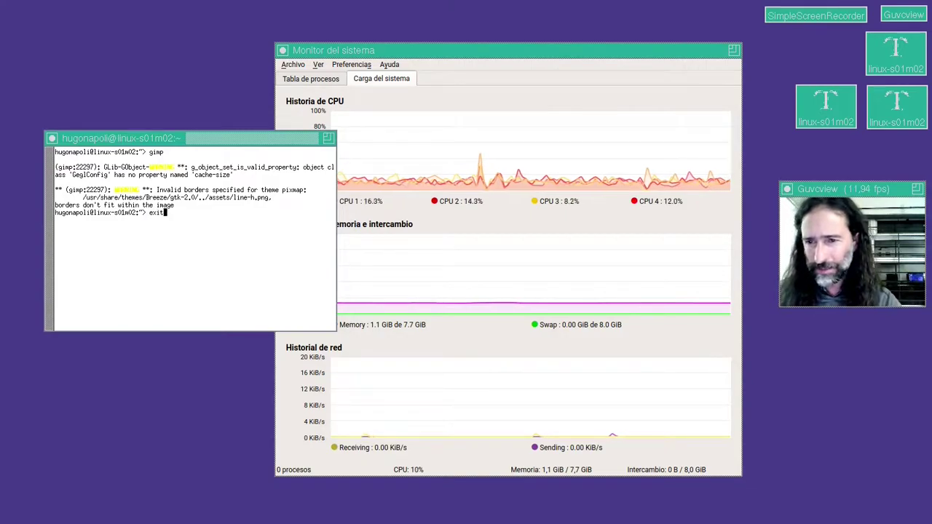
{"action": "key", "text": "Return"}
- Restore the ksysguard and guvcview terminals in turn to check the command each one runs, iconifying each again
{"action": "left_click", "coordinate": [836, 108]}
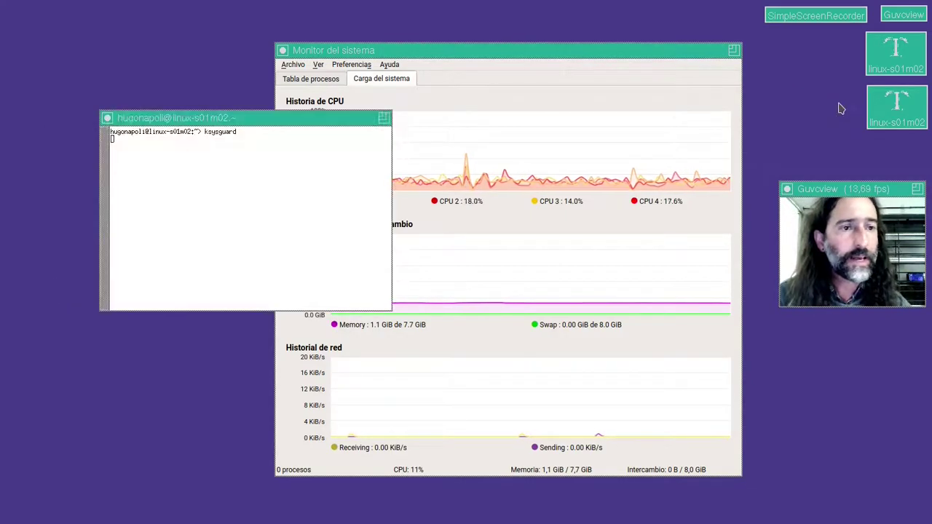
{"action": "left_click", "coordinate": [107, 118]}
{"action": "left_click", "coordinate": [920, 116]}
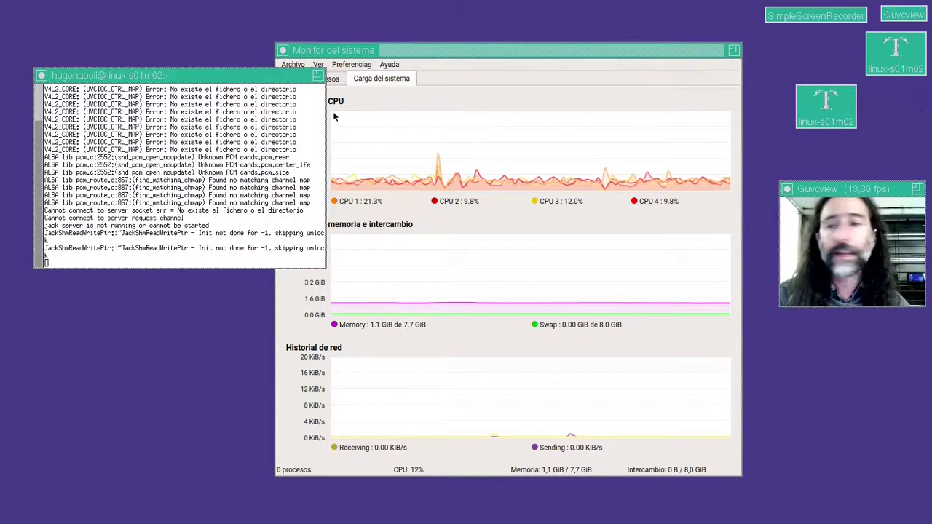
{"action": "scroll", "coordinate": [217, 206], "scroll_direction": "up", "scroll_amount": 2}
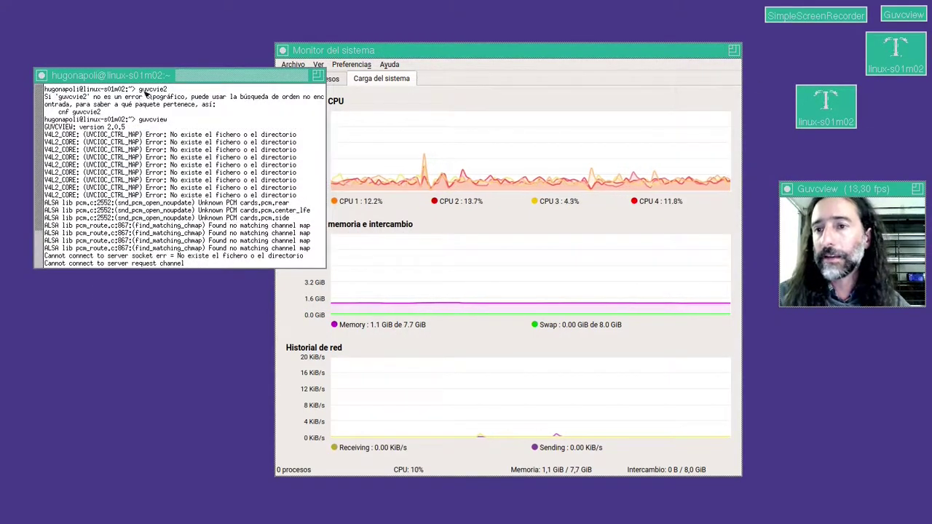
{"action": "left_click", "coordinate": [132, 75]}
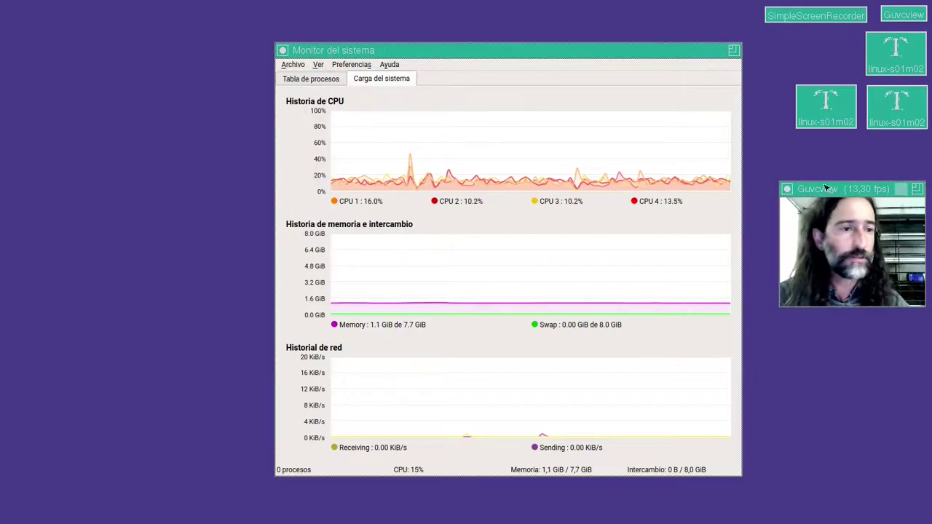
- Restore the simplescreenrecorder terminal, review its output back to the launch command and iconify it again
{"action": "left_click", "coordinate": [902, 43]}
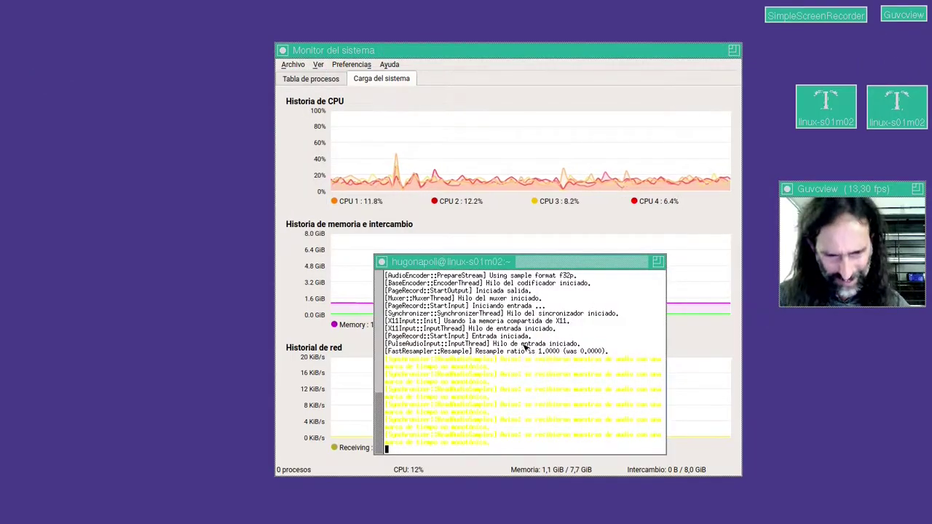
{"action": "scroll", "coordinate": [520, 376], "scroll_direction": "up", "scroll_amount": 5}
{"action": "scroll", "coordinate": [520, 376], "scroll_direction": "up", "scroll_amount": 7}
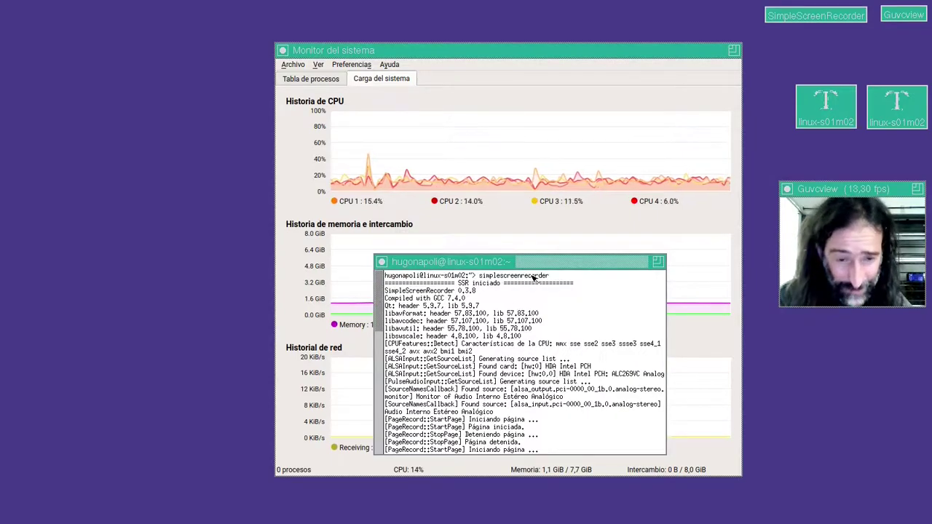
{"action": "left_click", "coordinate": [381, 262]}
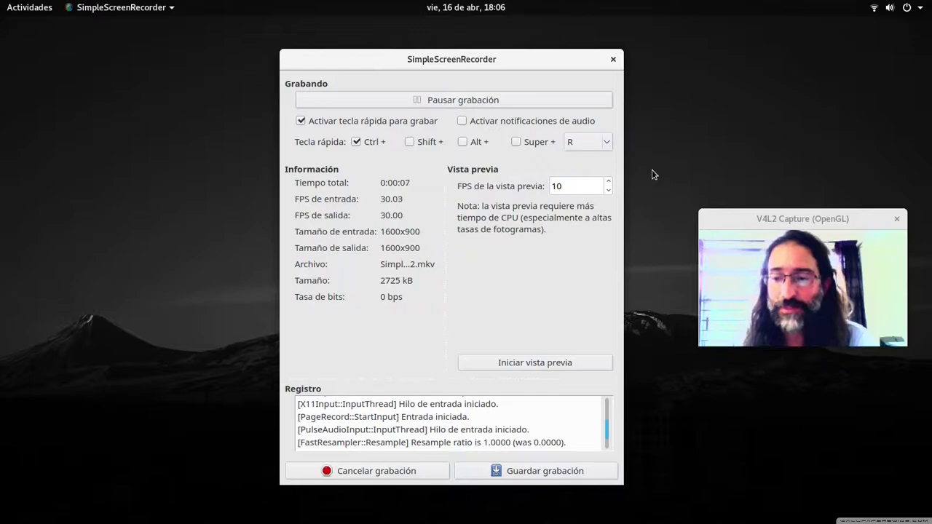
- On the GNOME desktop, move the SimpleScreenRecorder window slightly and minimize it through its window options
{"action": "left_click_drag", "start_coordinate": [504, 60], "coordinate": [474, 73]}
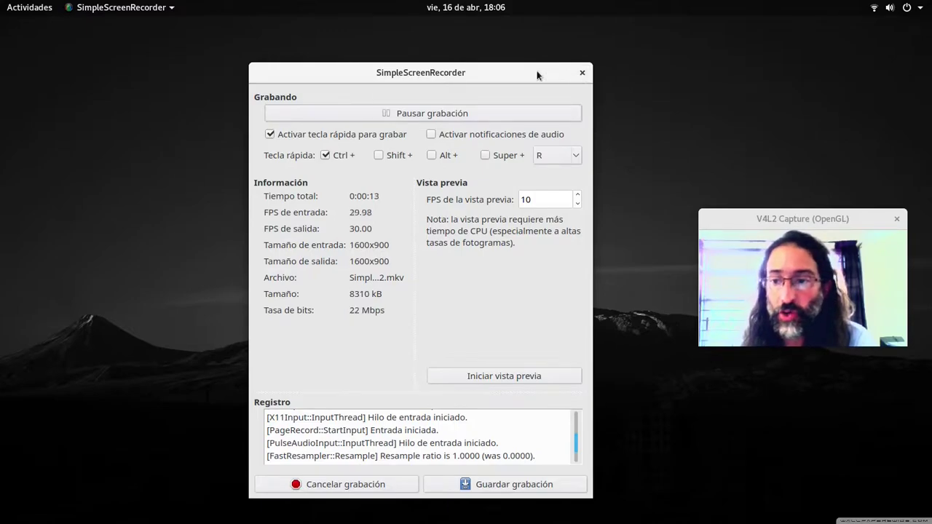
{"action": "right_click", "coordinate": [333, 76]}
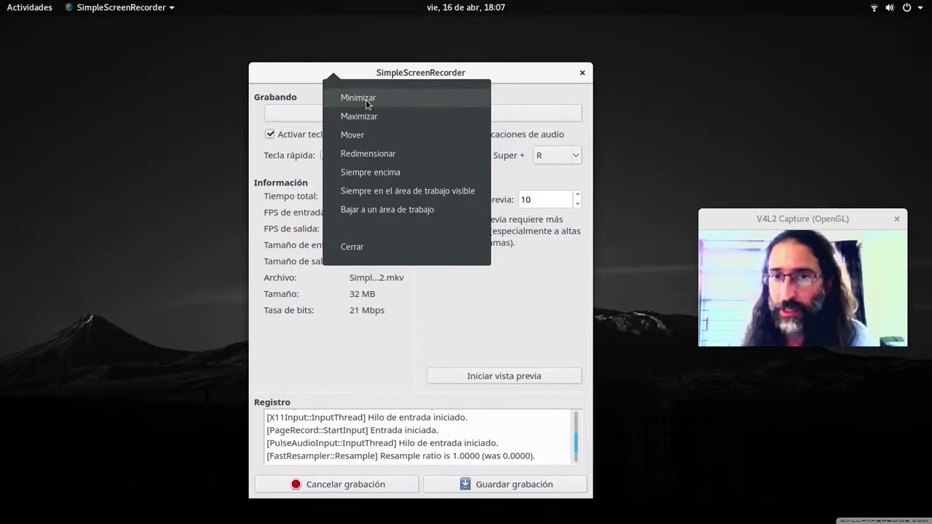
{"action": "left_click", "coordinate": [366, 99]}
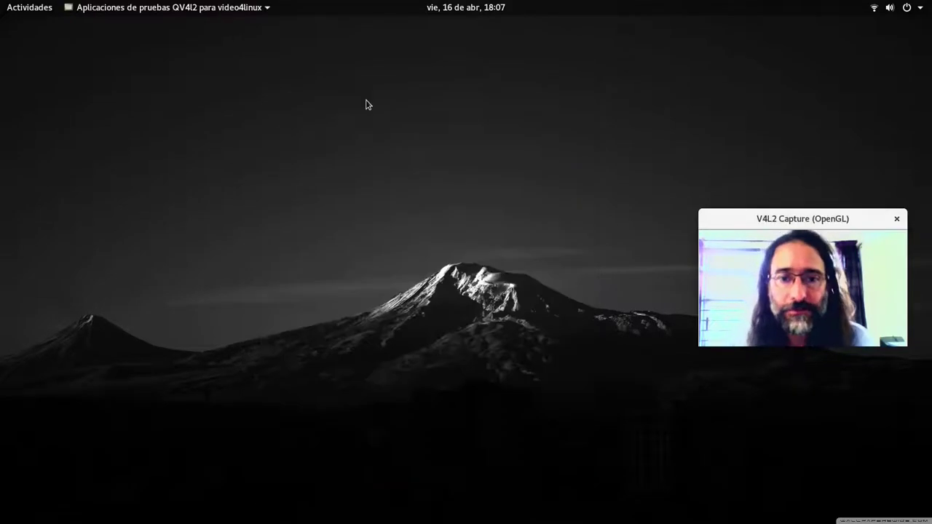
- Show the Activities overview with the open windows, select the second workspace and return to the first one
{"action": "key", "text": "super"}
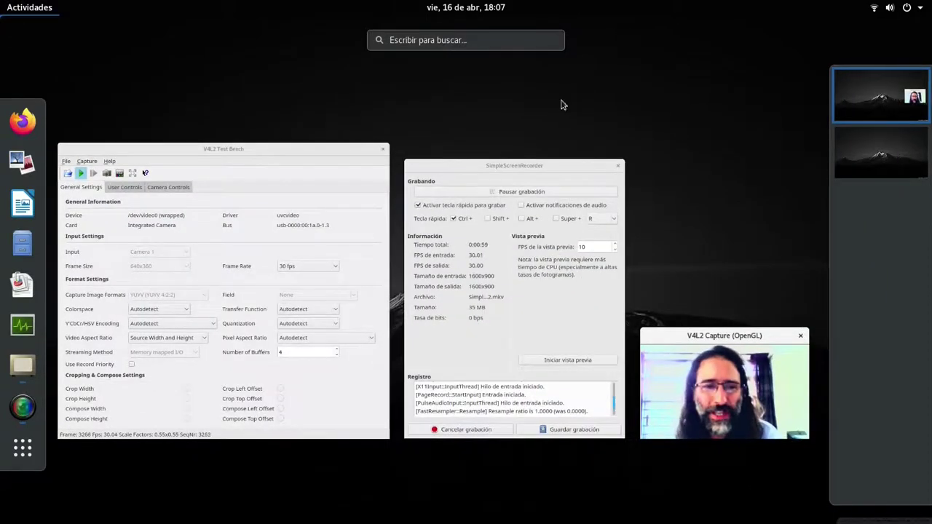
{"action": "mouse_move", "coordinate": [1, 7]}
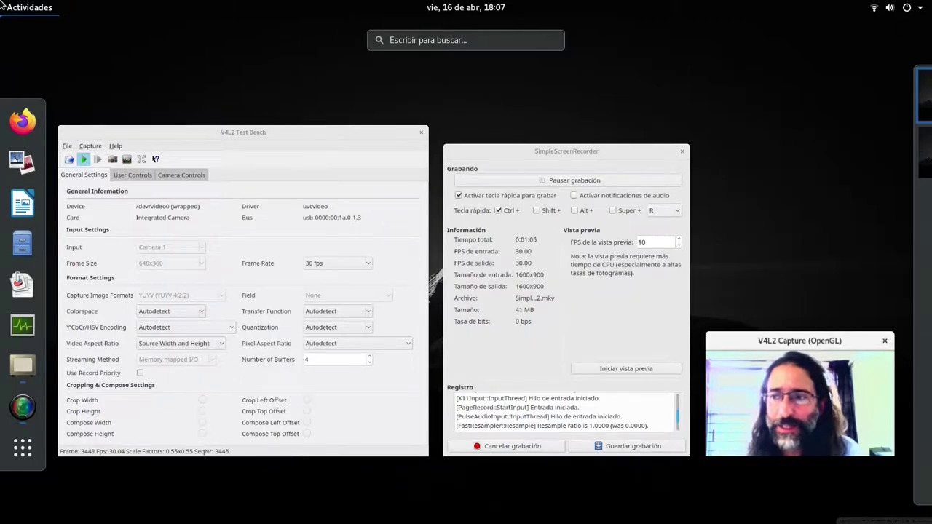
{"action": "mouse_move", "coordinate": [907, 116]}
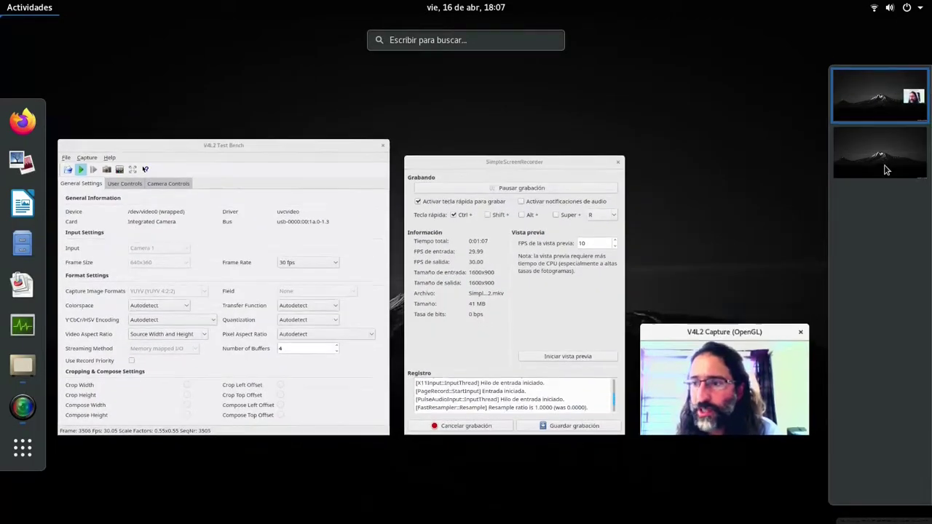
{"action": "left_click", "coordinate": [886, 169]}
{"action": "left_click", "coordinate": [892, 99]}
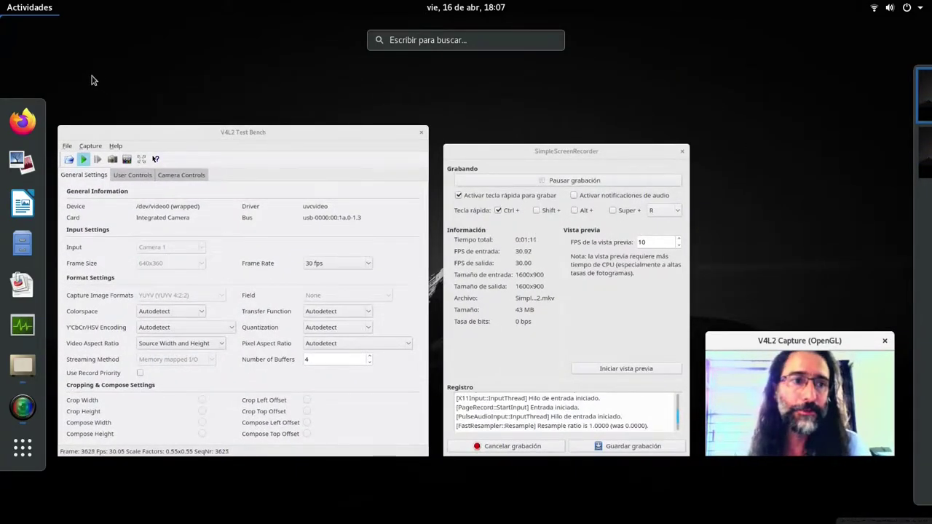
- Show all installed applications from the Activities overview, browse the grid through to its last page and return to the desktop
{"action": "left_click", "coordinate": [36, 10]}
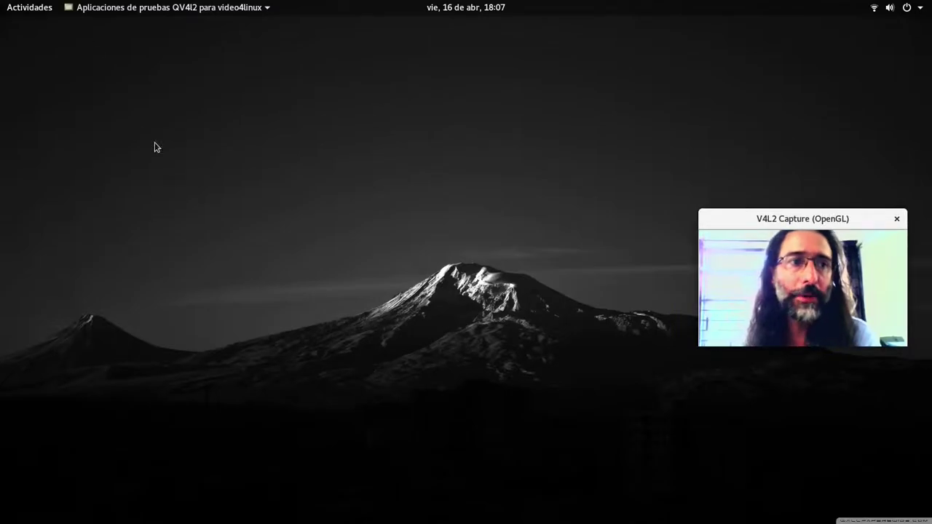
{"action": "left_click", "coordinate": [39, 8]}
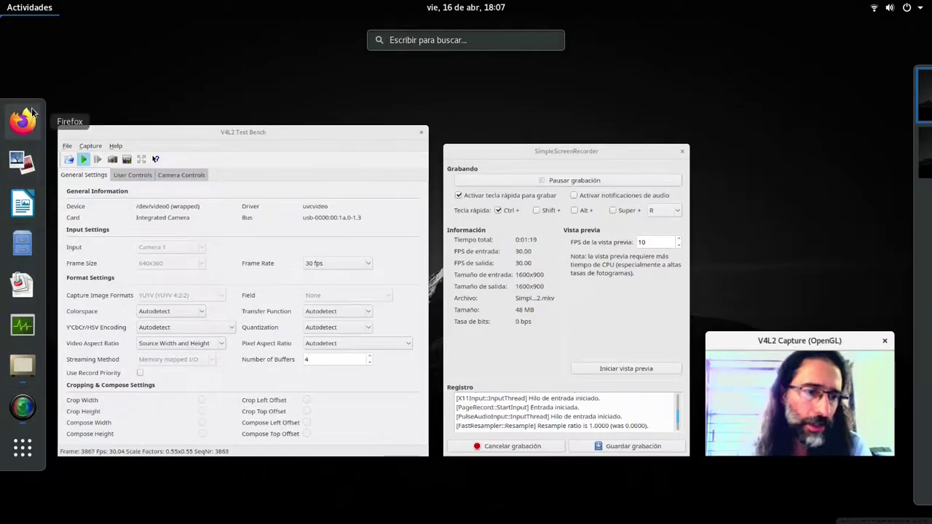
{"action": "left_click", "coordinate": [33, 452]}
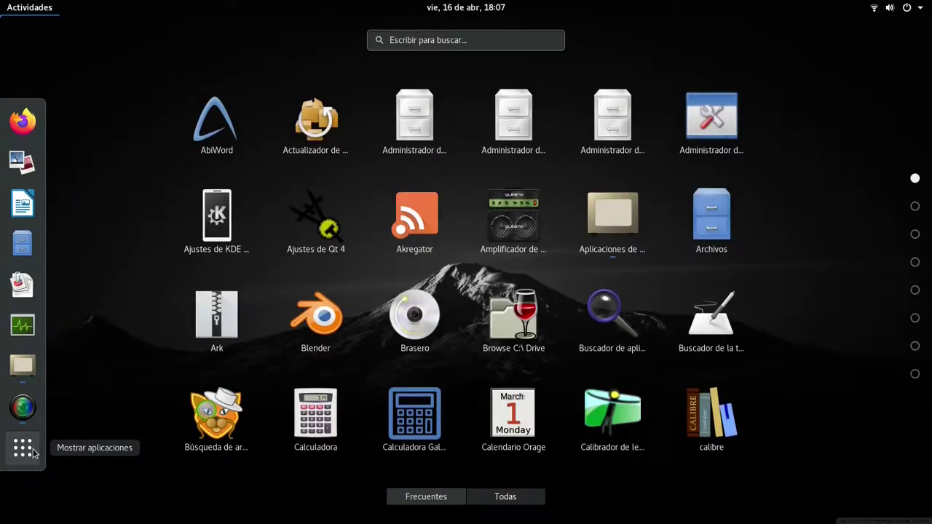
{"action": "left_click", "coordinate": [916, 206]}
{"action": "left_click", "coordinate": [916, 235]}
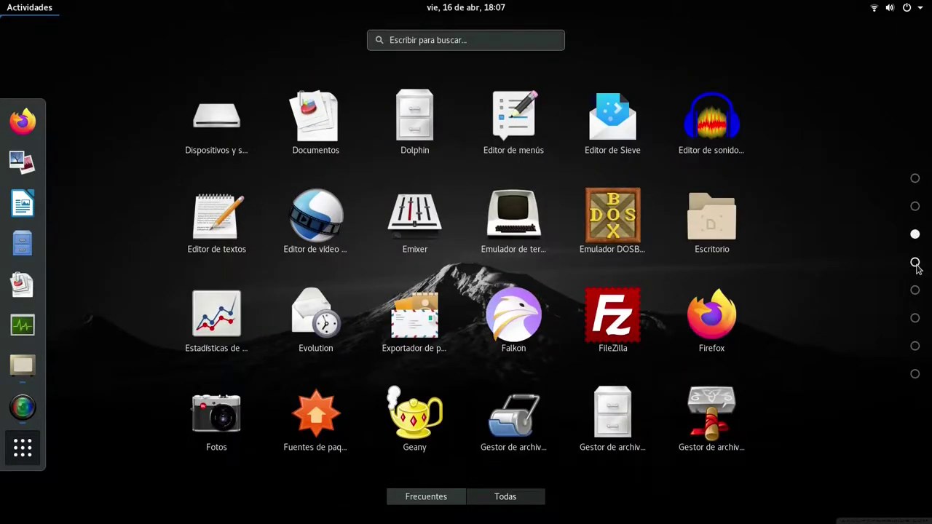
{"action": "left_click", "coordinate": [916, 262]}
{"action": "left_click", "coordinate": [916, 290]}
{"action": "left_click", "coordinate": [915, 318]}
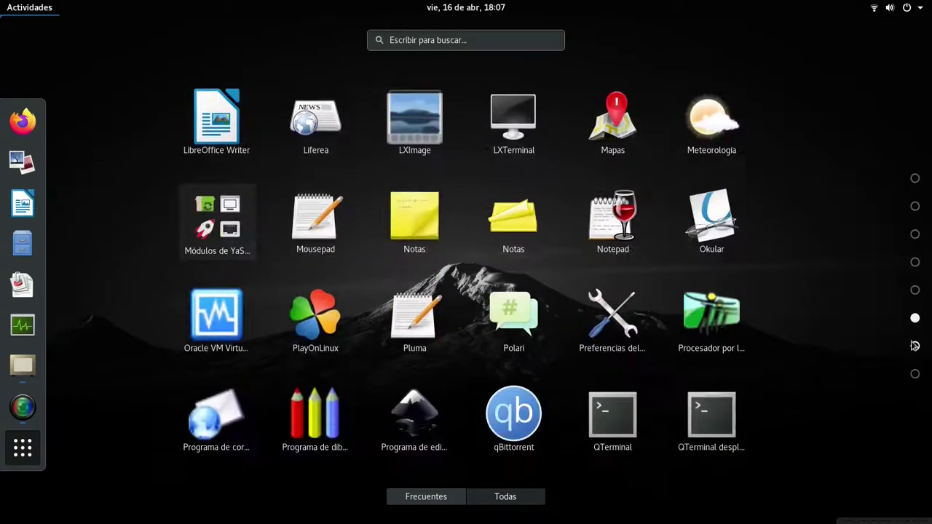
{"action": "left_click", "coordinate": [915, 346]}
{"action": "left_click", "coordinate": [915, 374]}
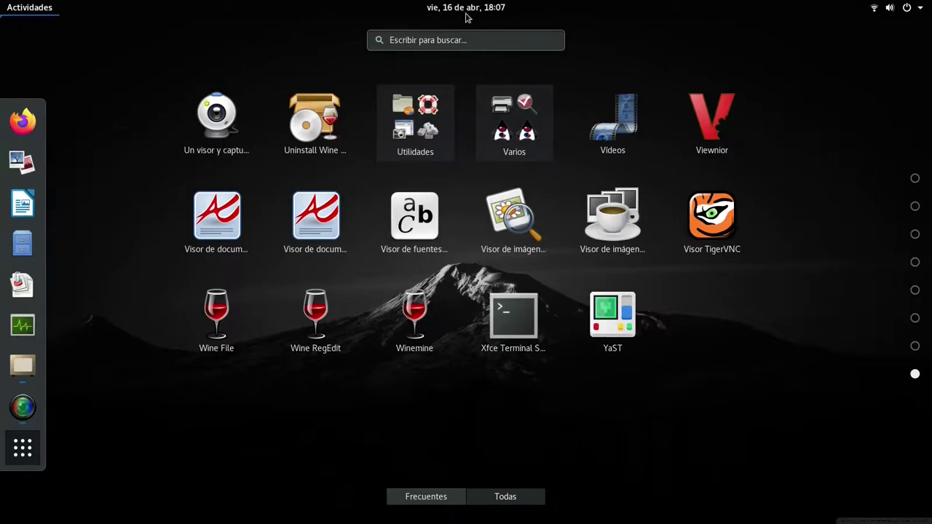
{"action": "left_click", "coordinate": [22, 10]}
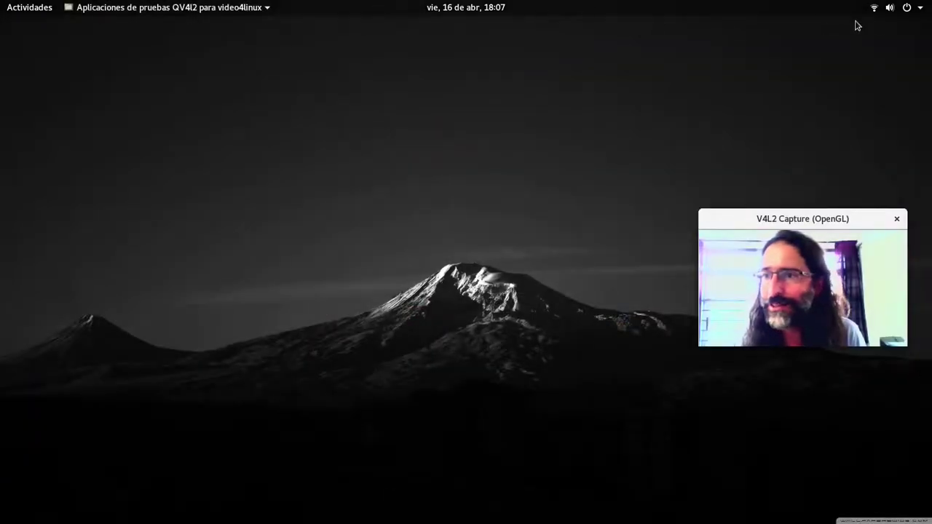
- Look over the system menu and the session options under the user account, closing it without choosing any
{"action": "left_click", "coordinate": [921, 8]}
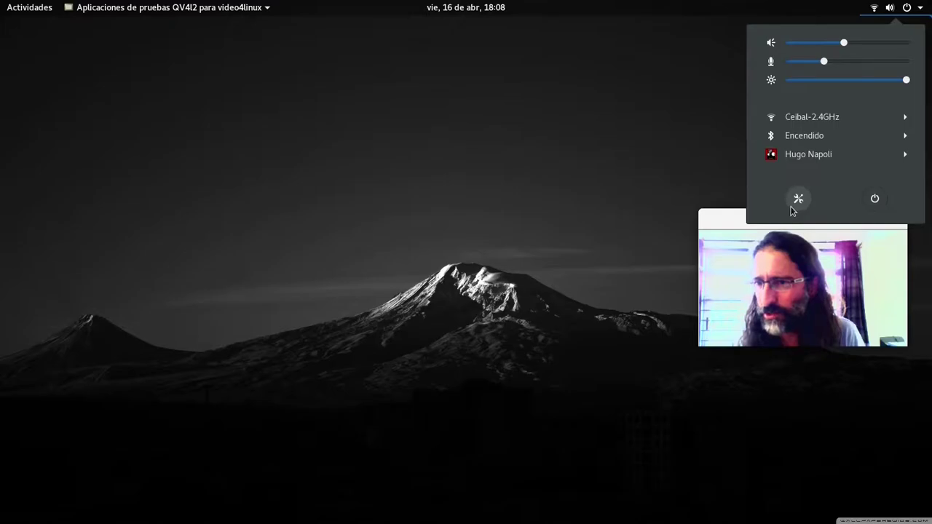
{"action": "left_click", "coordinate": [808, 156]}
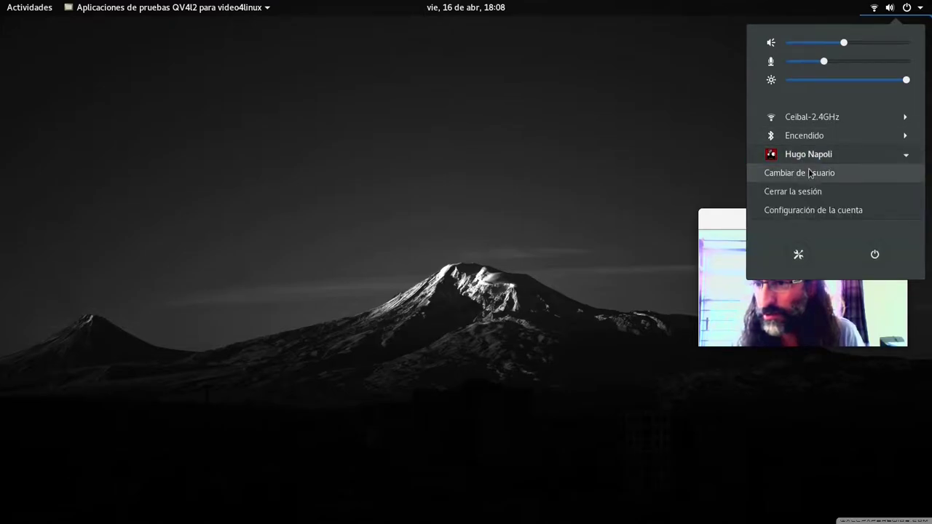
{"action": "left_click", "coordinate": [729, 187]}
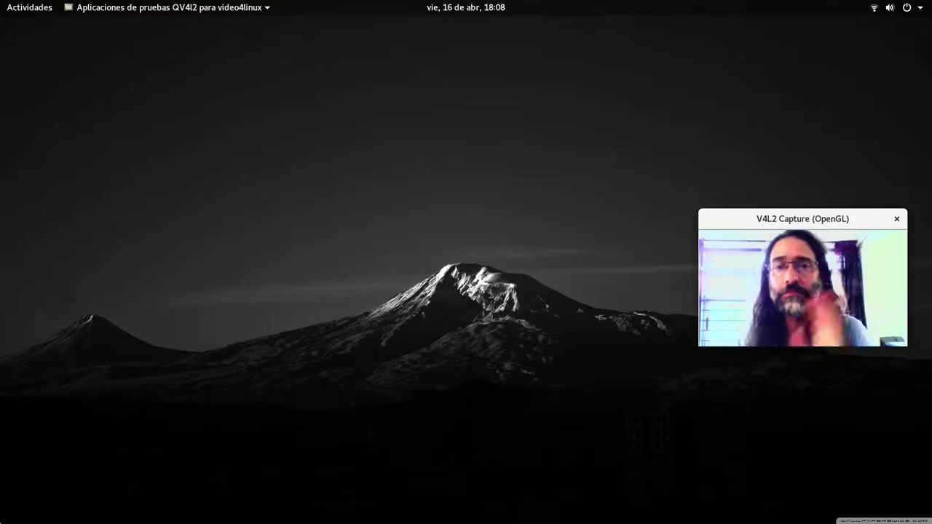
- Find GIMP by searching for "gimp" from the applications overview, launch it and close its window again
{"action": "left_click", "coordinate": [40, 10]}
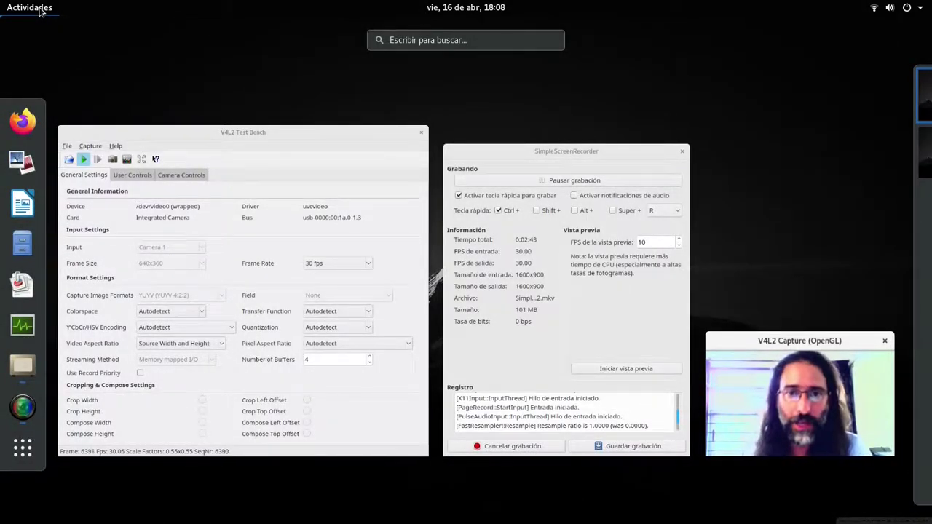
{"action": "left_click", "coordinate": [428, 40]}
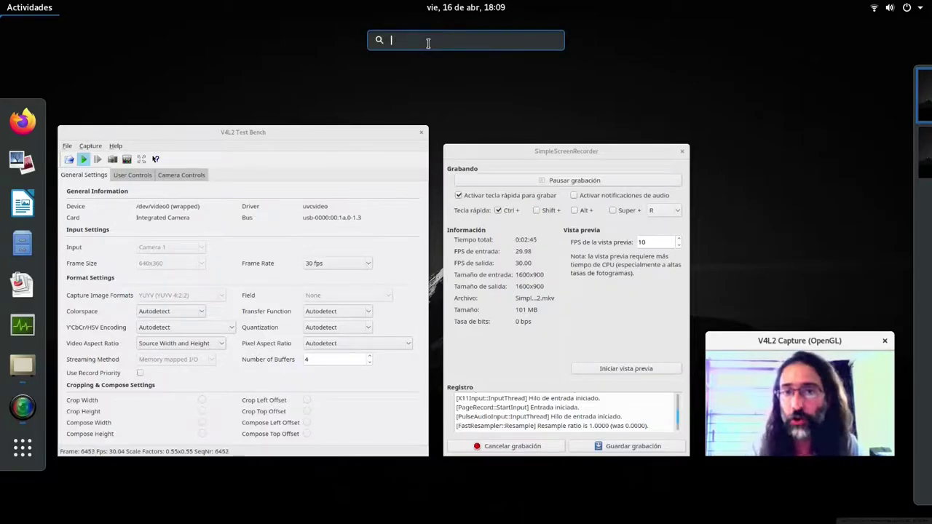
{"action": "left_click", "coordinate": [21, 451]}
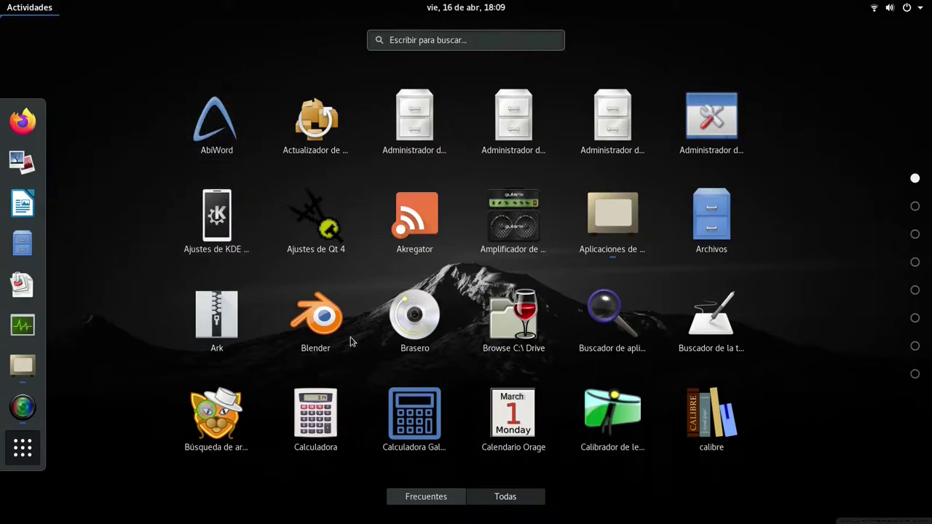
{"action": "left_click", "coordinate": [437, 40]}
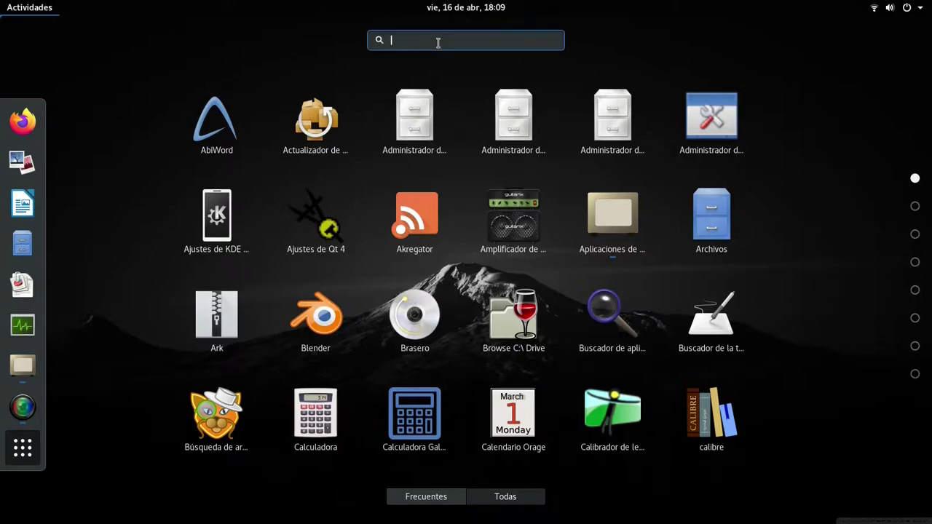
{"action": "type", "text": "gimp"}
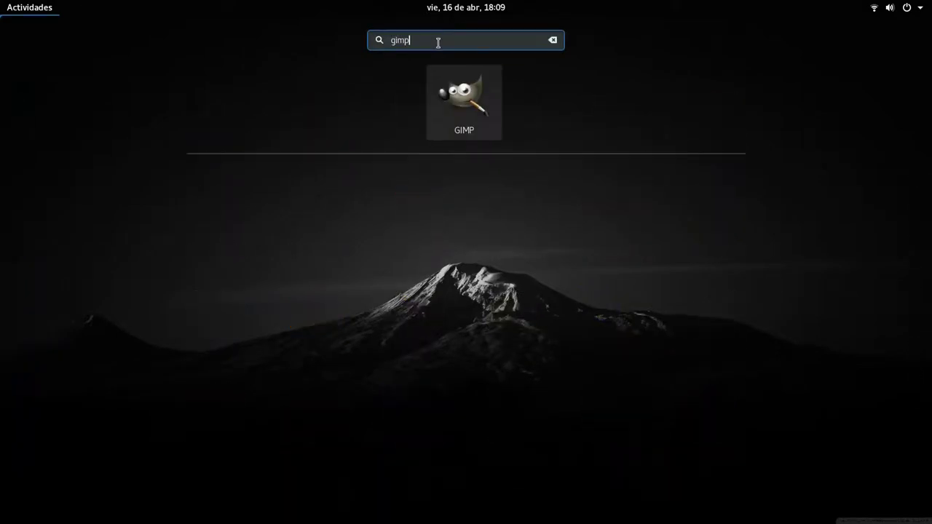
{"action": "left_click", "coordinate": [480, 111]}
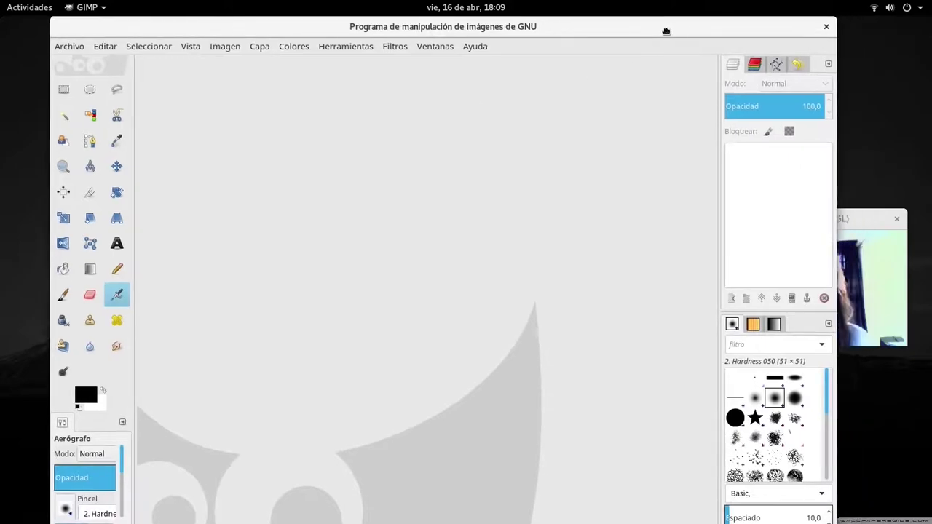
{"action": "left_click", "coordinate": [813, 29]}
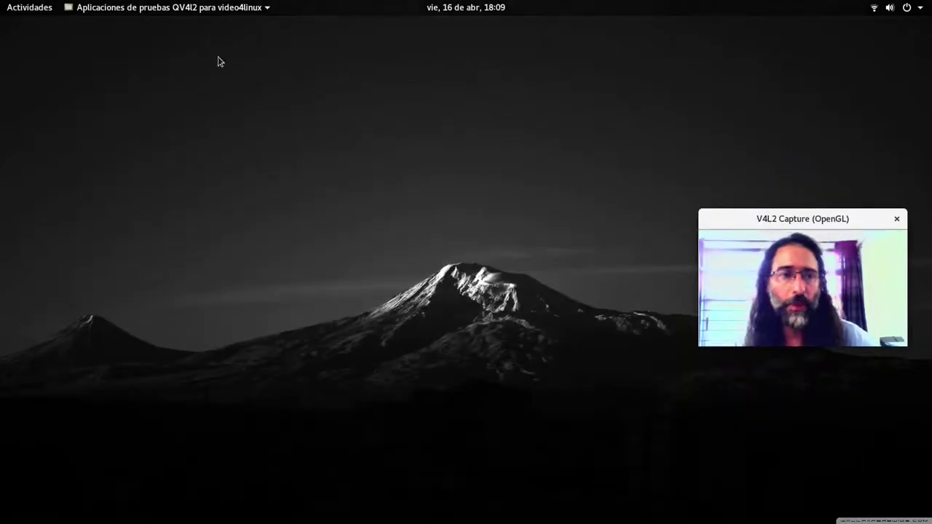
- Search for "audacity" from the Activities overview
{"action": "left_click", "coordinate": [20, 9]}
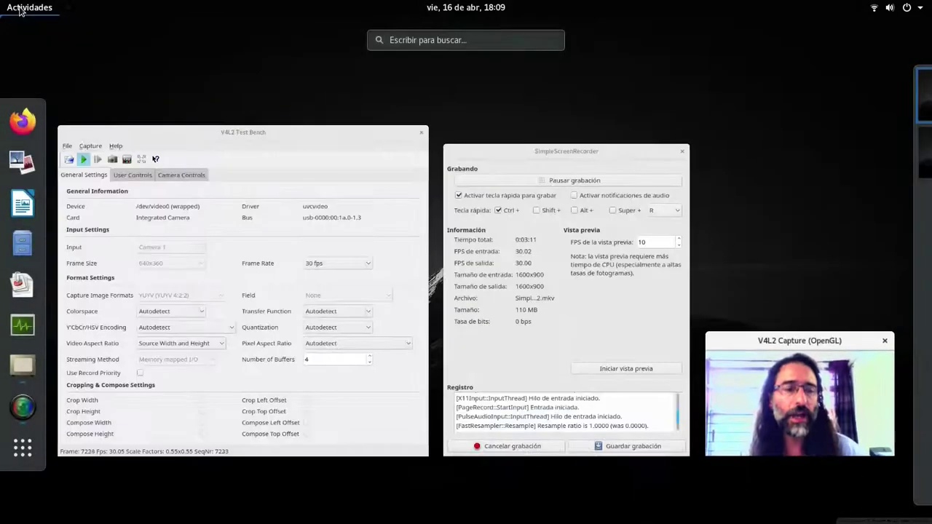
{"action": "type", "text": "audacity"}
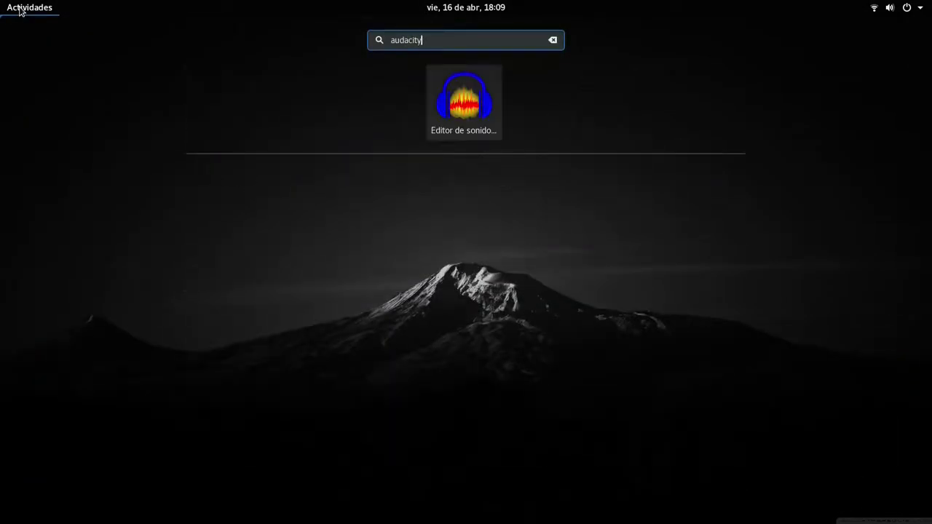
- Launch the Audacity sound editor from the application search, dismiss its welcome dialog and close it
{"action": "key", "text": "Return"}
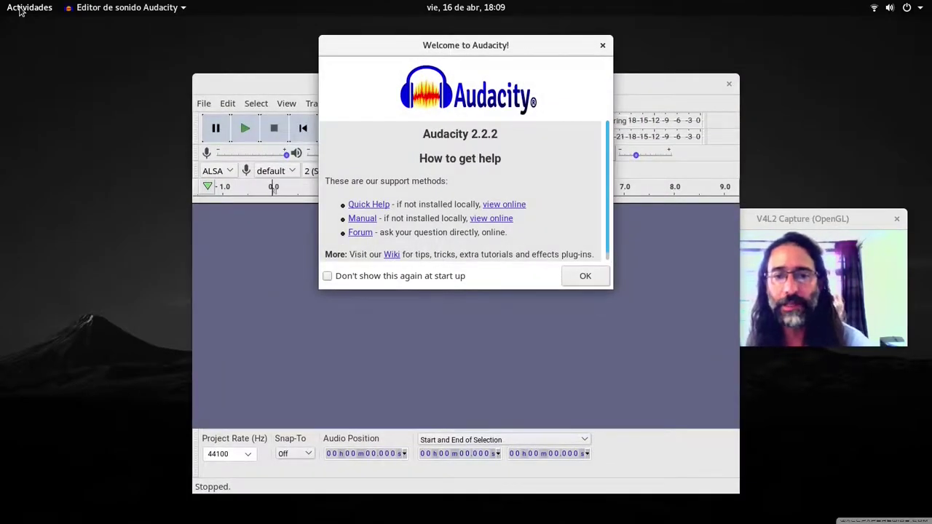
{"action": "left_click", "coordinate": [586, 276]}
{"action": "left_click", "coordinate": [729, 84]}
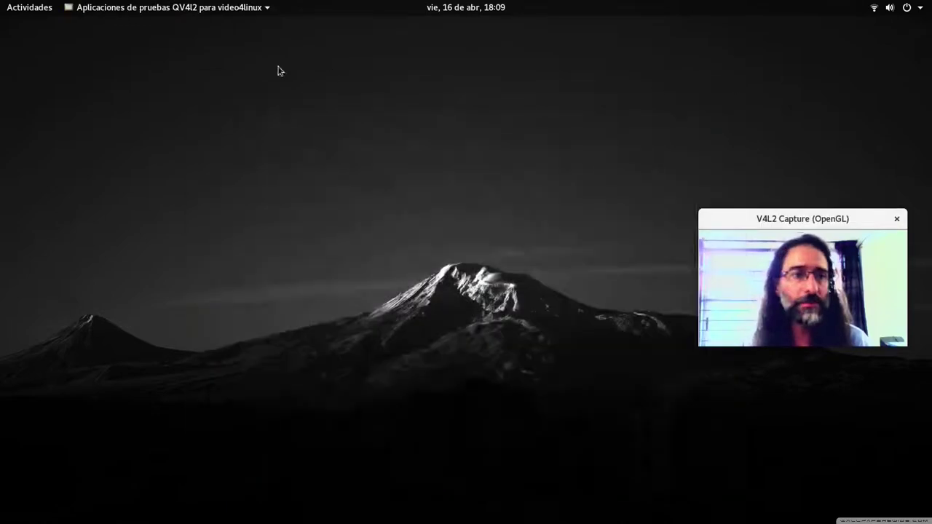
- Search the applications for "libre", open the LibreOffice start center and close it
{"action": "left_click", "coordinate": [29, 8]}
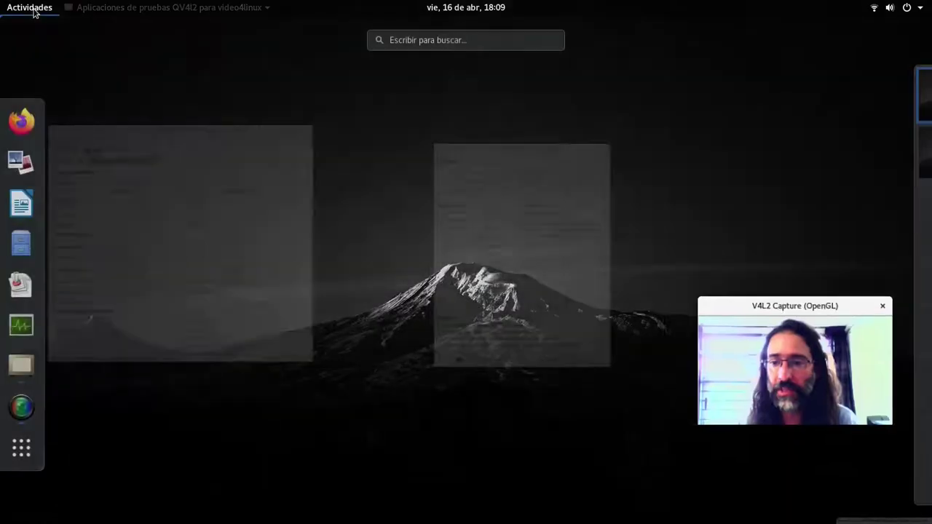
{"action": "type", "text": "libre"}
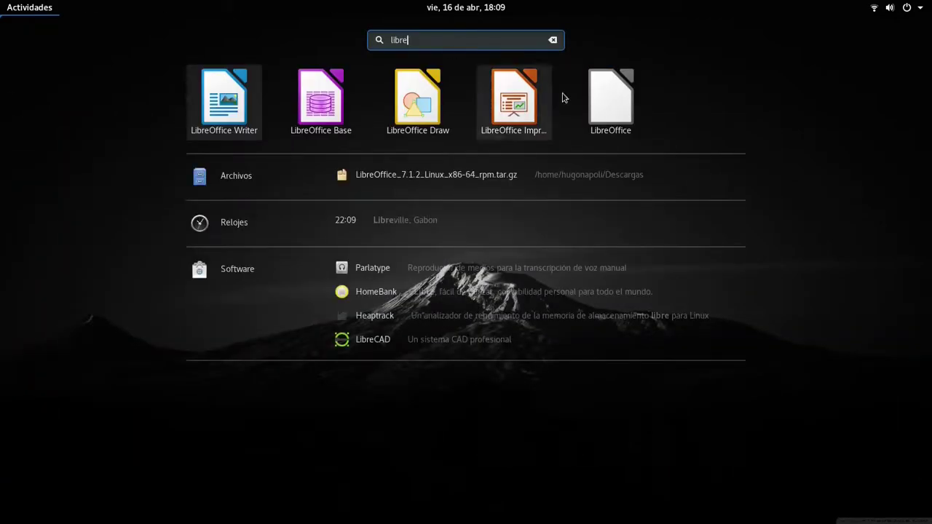
{"action": "left_click", "coordinate": [622, 116]}
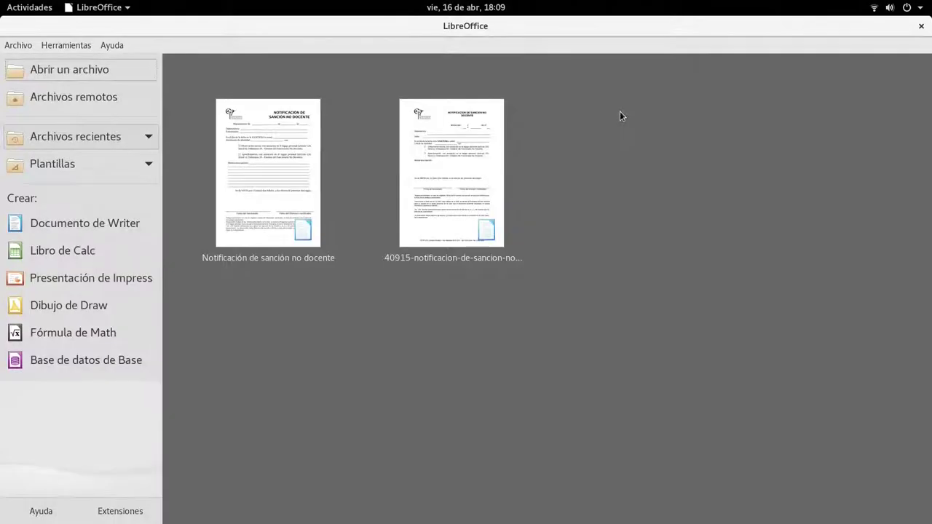
{"action": "left_click", "coordinate": [922, 26]}
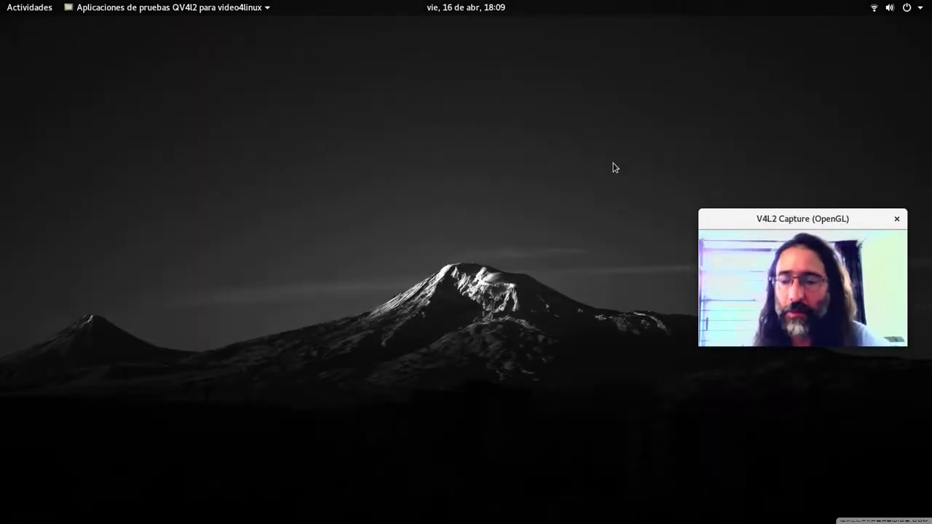
- Search the applications for "ksys", view the system load graphs in KSysGuard and close it
{"action": "left_click", "coordinate": [40, 11]}
{"action": "type", "text": "ksys"}
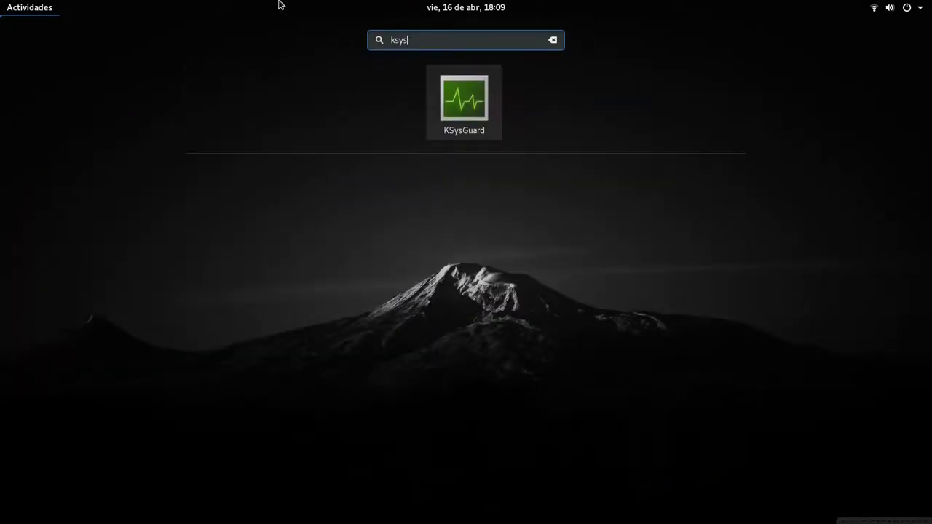
{"action": "left_click", "coordinate": [490, 108]}
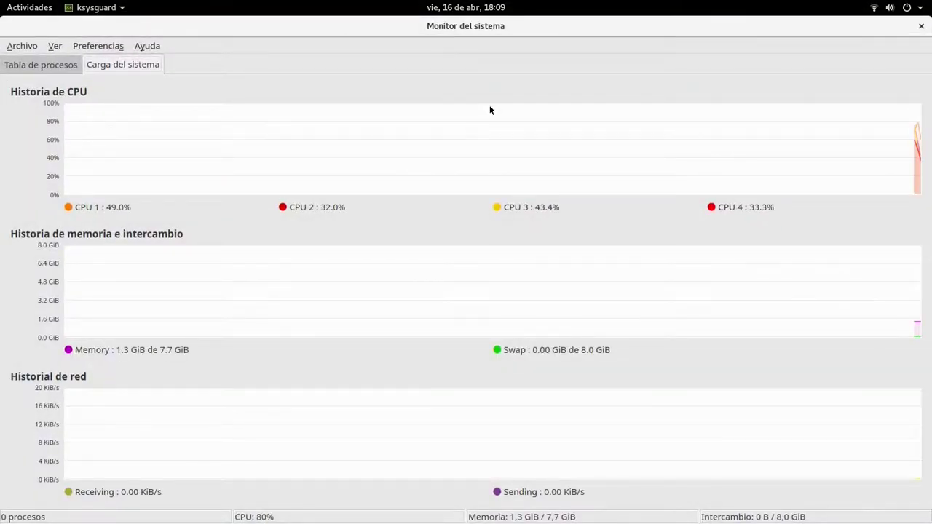
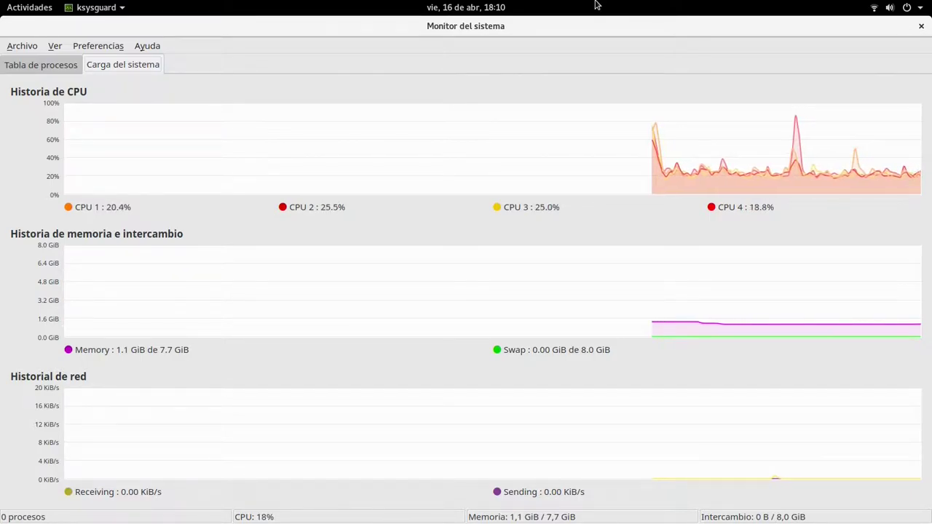
{"action": "left_click", "coordinate": [922, 25]}
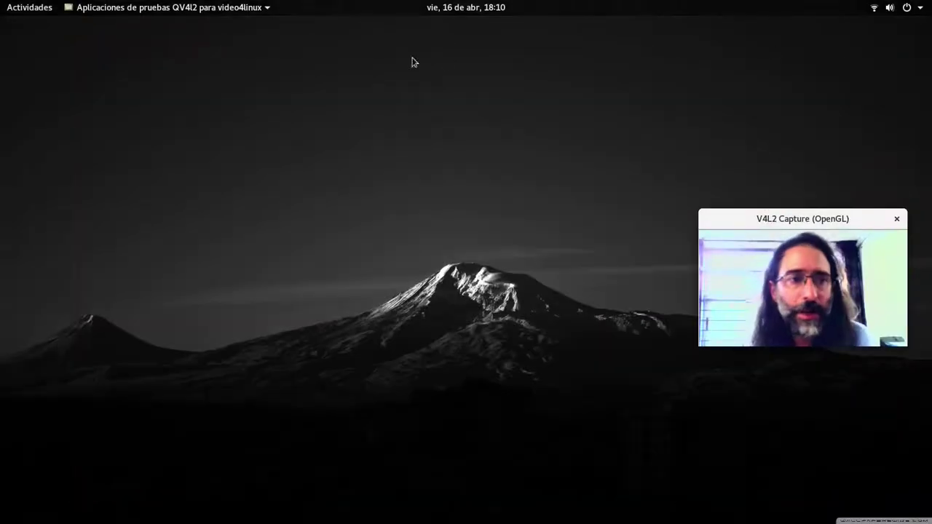
- Open Firefox and check the context menu on the empty area of its tab strip
{"action": "left_click", "coordinate": [30, 9]}
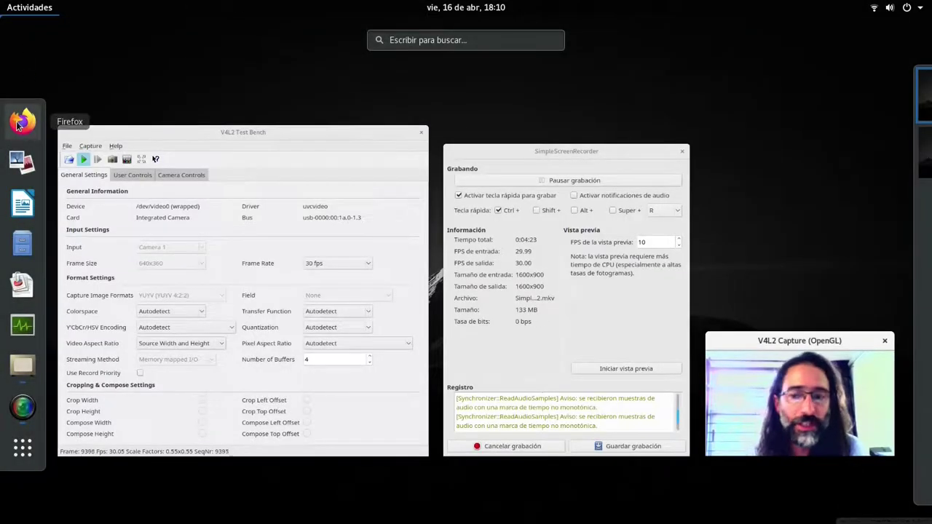
{"action": "left_click", "coordinate": [19, 123]}
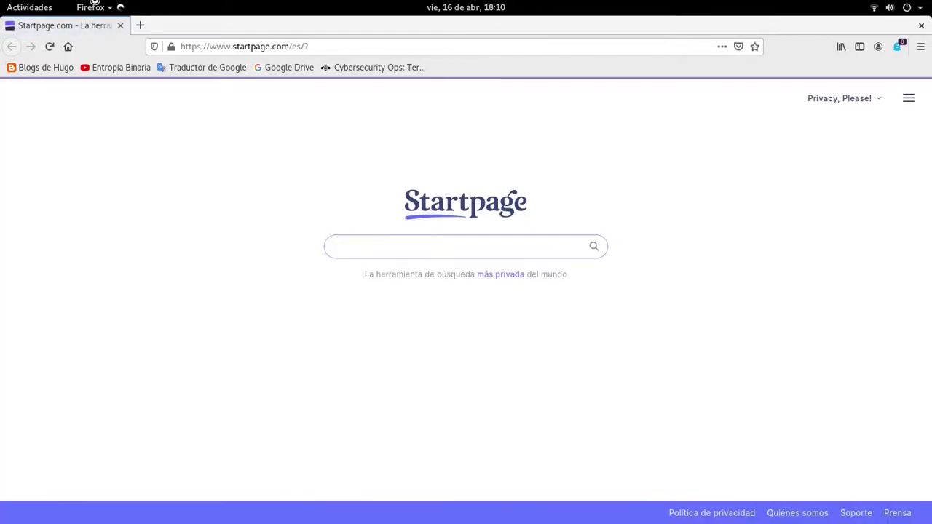
{"action": "right_click", "coordinate": [235, 26]}
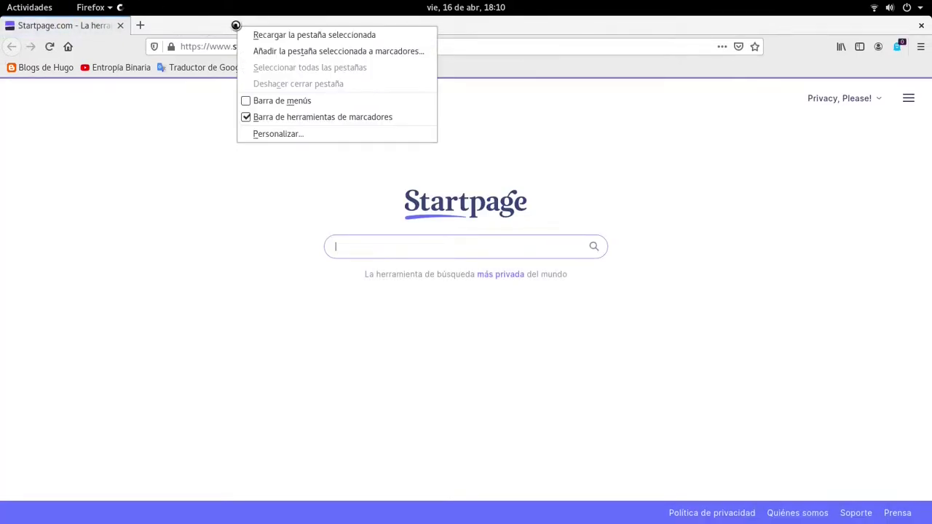
{"action": "left_click", "coordinate": [209, 31]}
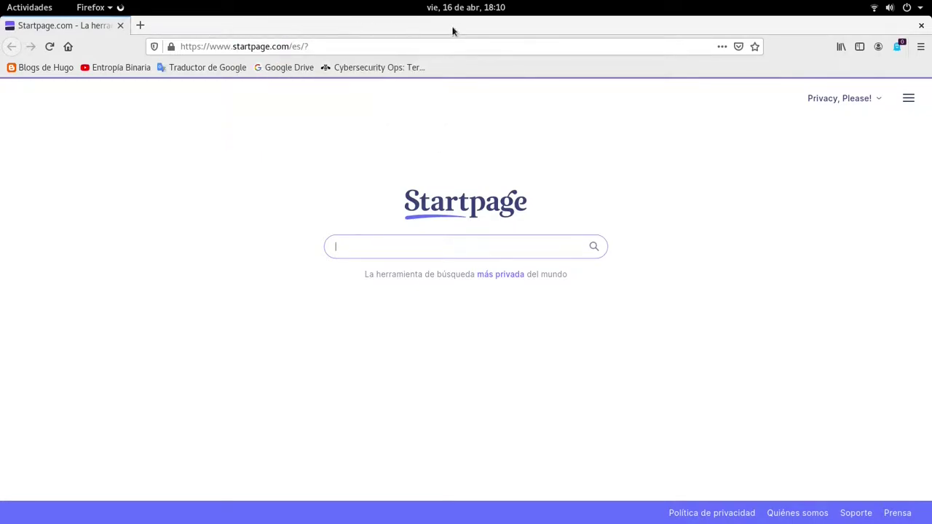
{"action": "right_click", "coordinate": [499, 33]}
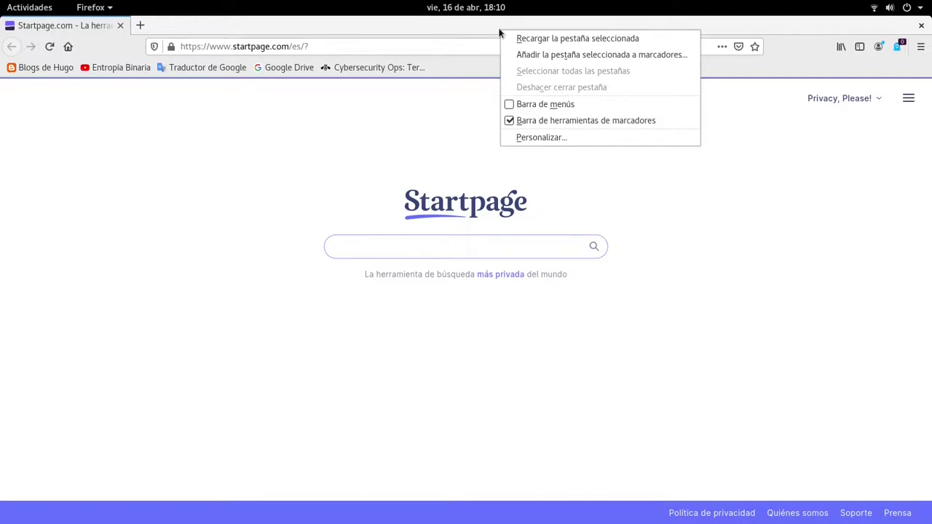
- Unmaximize the Firefox window, move it away from the screen edges and check the context menus of its frame
{"action": "double_click", "coordinate": [338, 30]}
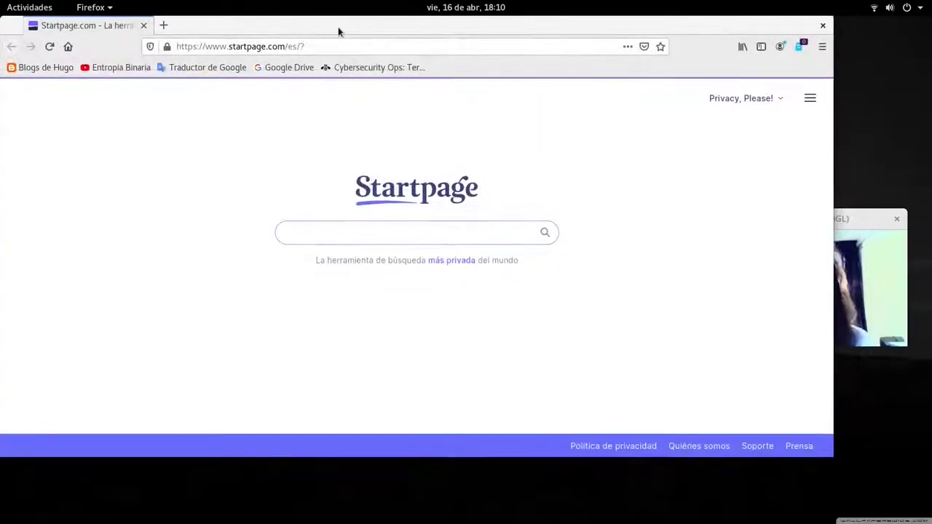
{"action": "right_click", "coordinate": [338, 27]}
{"action": "left_click", "coordinate": [291, 27]}
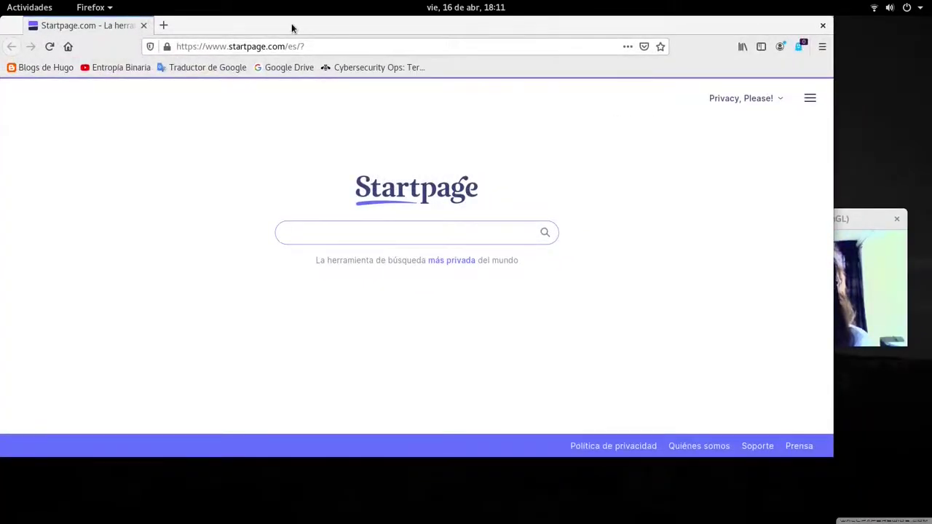
{"action": "left_click_drag", "start_coordinate": [292, 28], "coordinate": [291, 65]}
{"action": "right_click", "coordinate": [40, 70]}
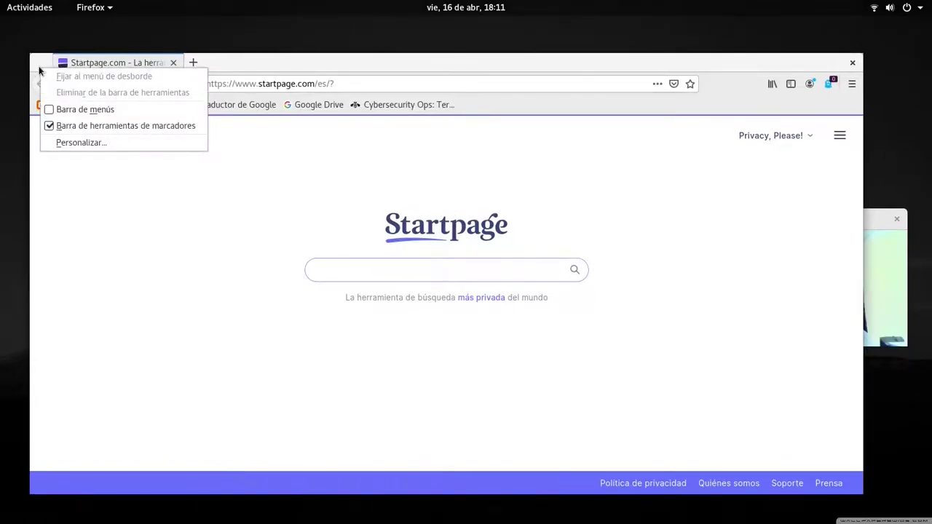
{"action": "left_click", "coordinate": [280, 64]}
{"action": "left_click_drag", "start_coordinate": [279, 64], "coordinate": [300, 42]}
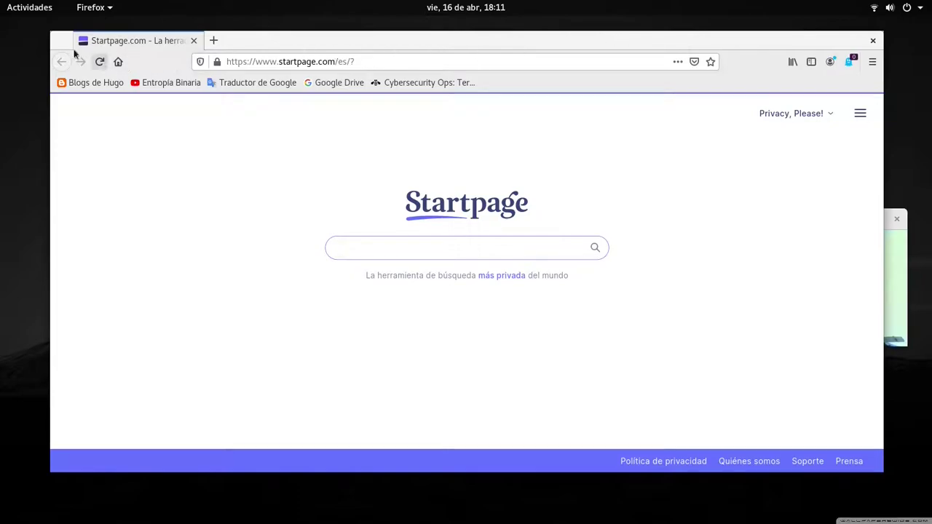
- Examine the desktop's application menu for Firefox
{"action": "left_click", "coordinate": [95, 9]}
{"action": "left_click", "coordinate": [100, 11]}
{"action": "left_click", "coordinate": [100, 11]}
{"action": "left_click", "coordinate": [99, 10]}
{"action": "left_click", "coordinate": [97, 11]}
{"action": "left_click", "coordinate": [97, 11]}
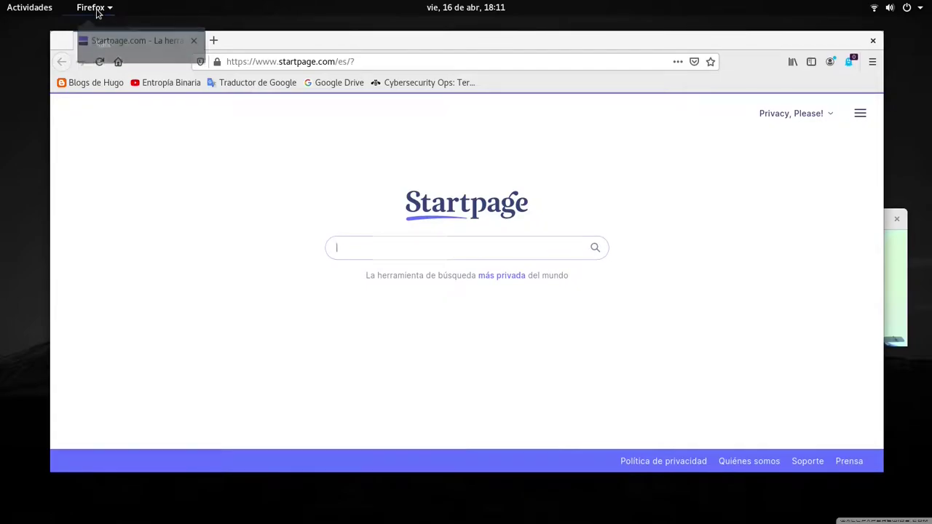
- Show the overview of open windows and return to the Firefox window
{"action": "left_click", "coordinate": [16, 10]}
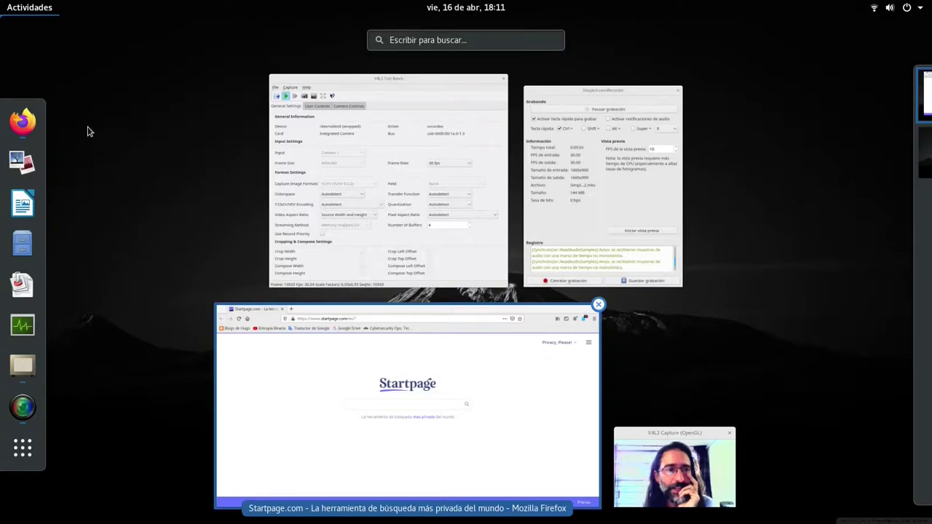
{"action": "left_click", "coordinate": [21, 122]}
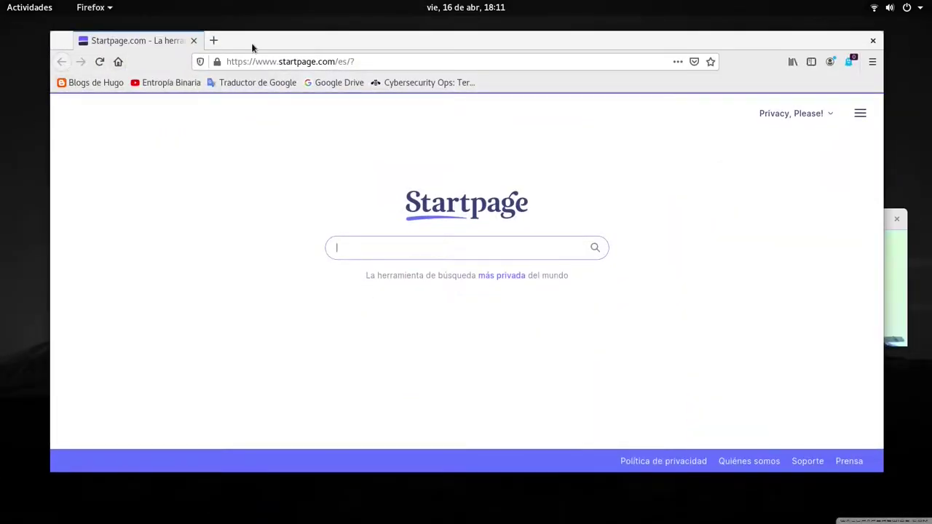
{"action": "left_click", "coordinate": [44, 11]}
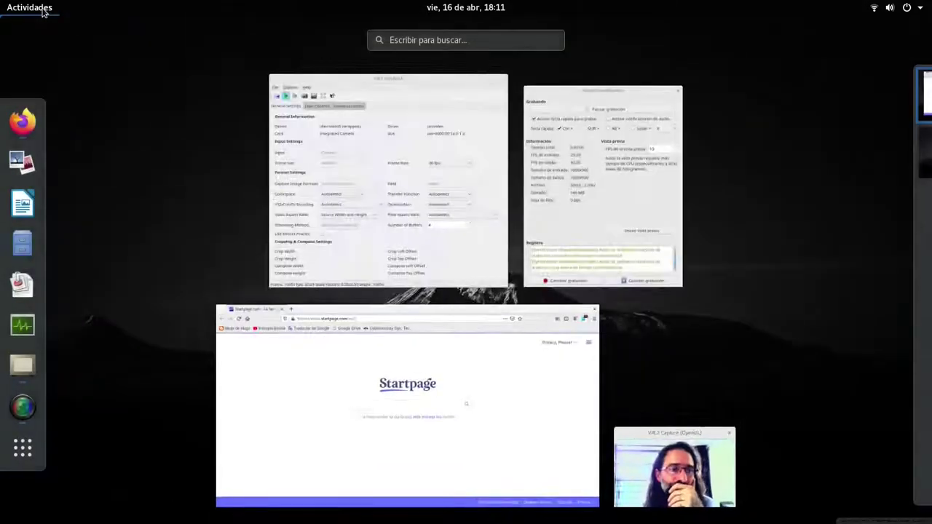
{"action": "left_click", "coordinate": [428, 389]}
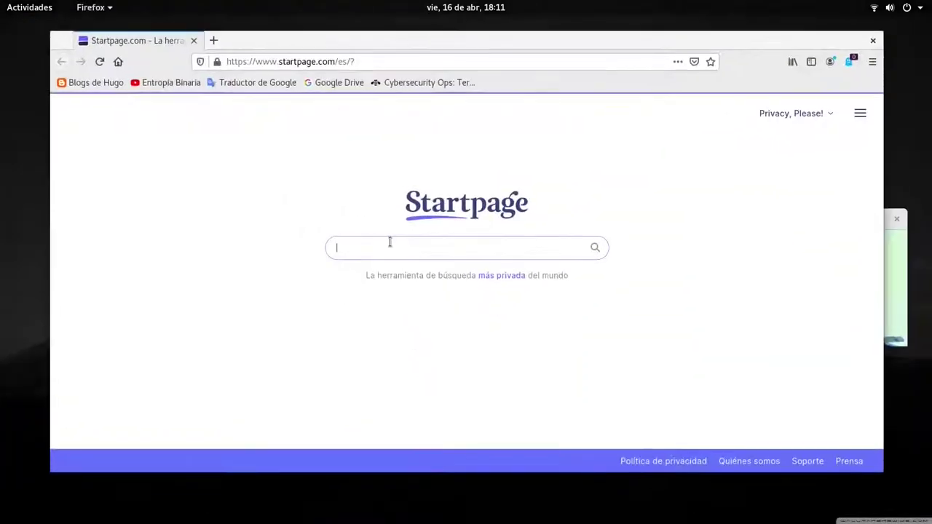
- Switch to the V4L2 Test Bench window and view its window menu options
{"action": "left_click", "coordinate": [14, 9]}
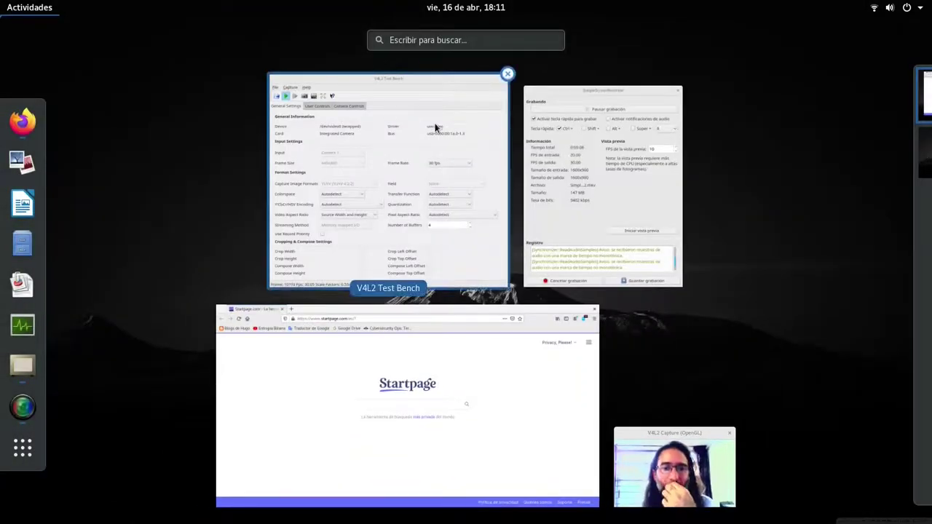
{"action": "left_click", "coordinate": [390, 91]}
{"action": "right_click", "coordinate": [379, 34]}
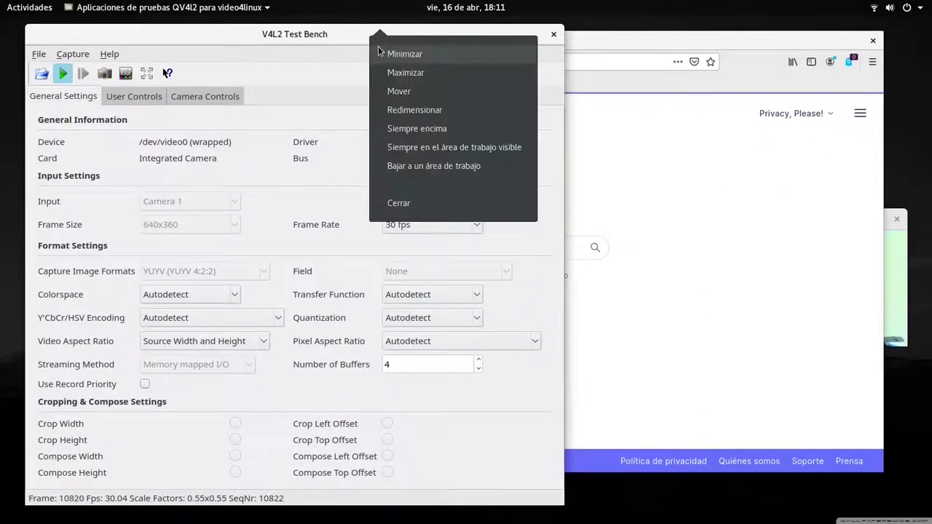
- Return to Firefox, open its Personalizar page and enable the Barra de título option
{"action": "left_click", "coordinate": [625, 45]}
{"action": "right_click", "coordinate": [625, 46]}
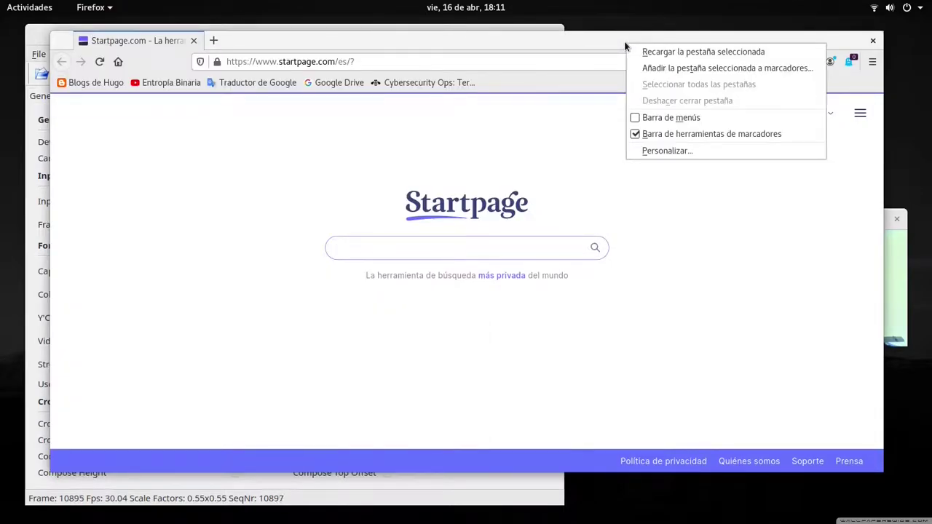
{"action": "left_click", "coordinate": [641, 151]}
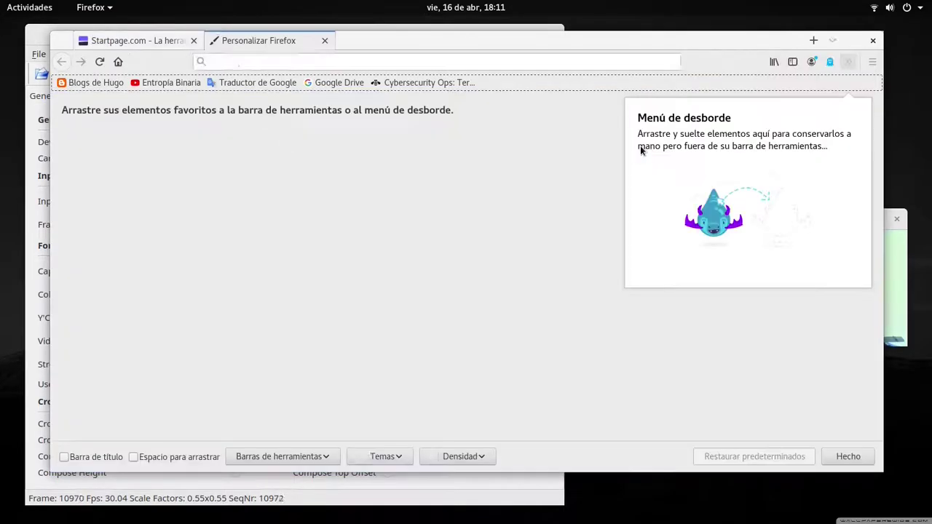
{"action": "left_click", "coordinate": [64, 457]}
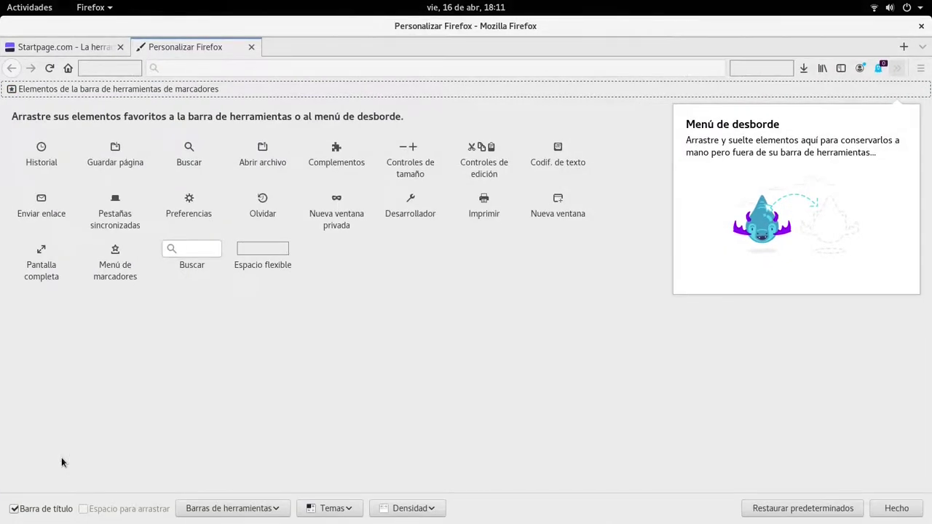
- View the window menu on Firefox's title bar and disable the Barra de título option
{"action": "right_click", "coordinate": [367, 24]}
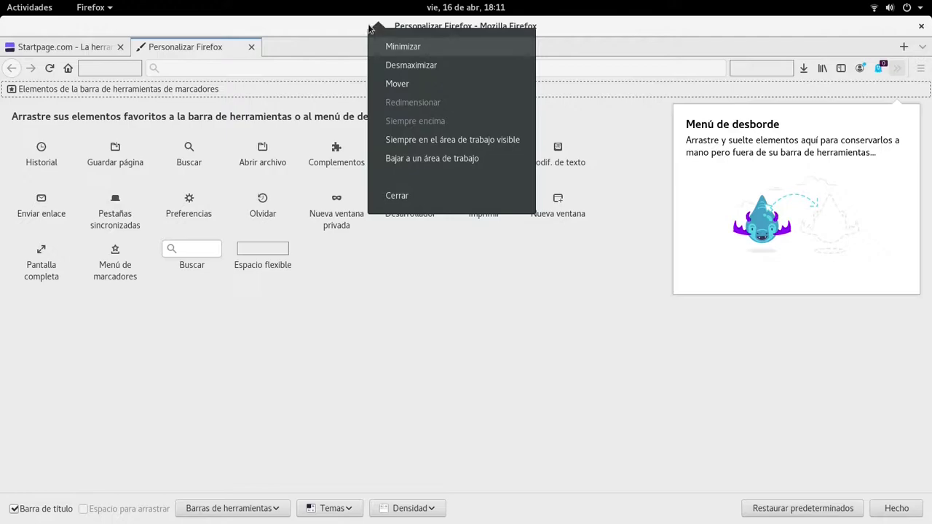
{"action": "left_click", "coordinate": [328, 29]}
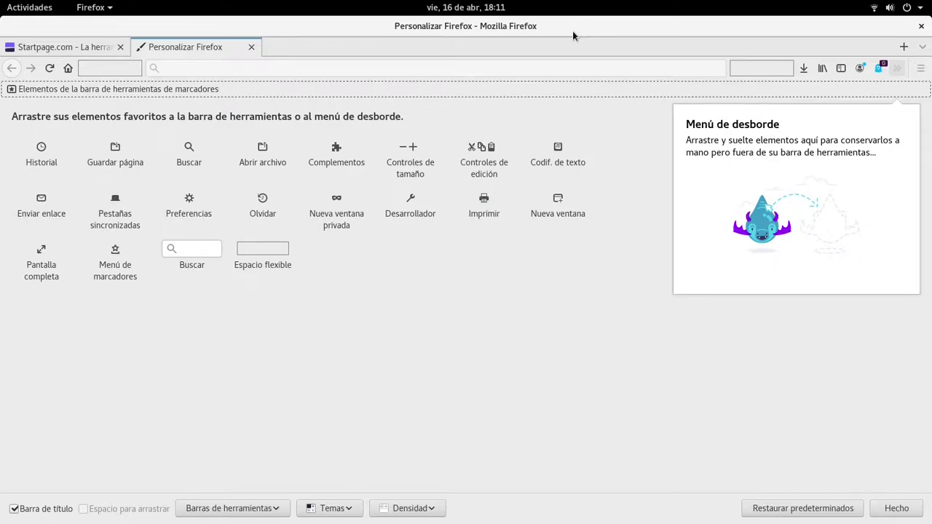
{"action": "left_click", "coordinate": [15, 510]}
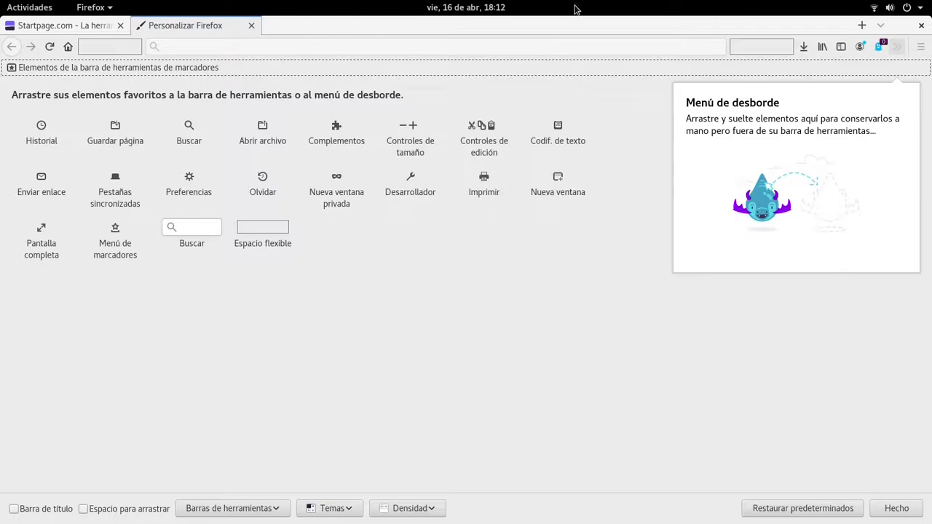
- View the desktop calendar and notifications, and close Firefox together with all its open tabs
{"action": "left_click", "coordinate": [463, 10]}
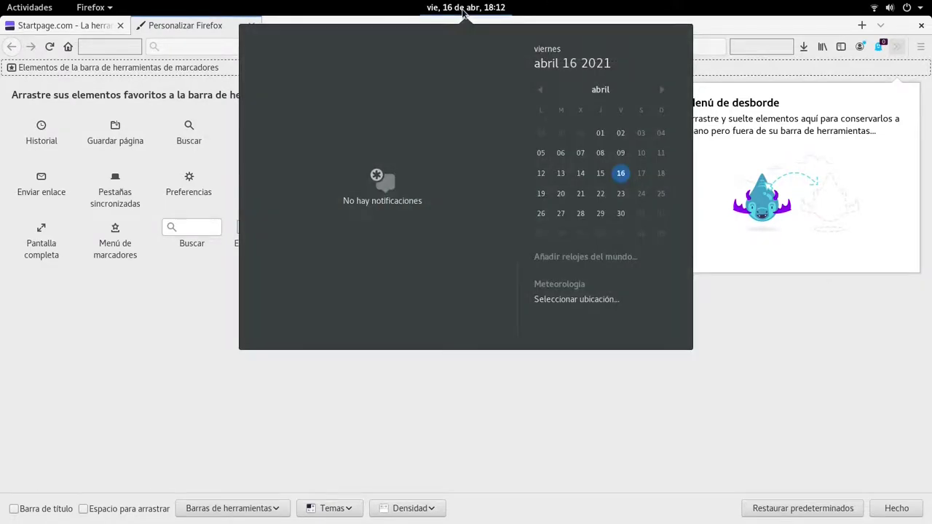
{"action": "left_click", "coordinate": [718, 7]}
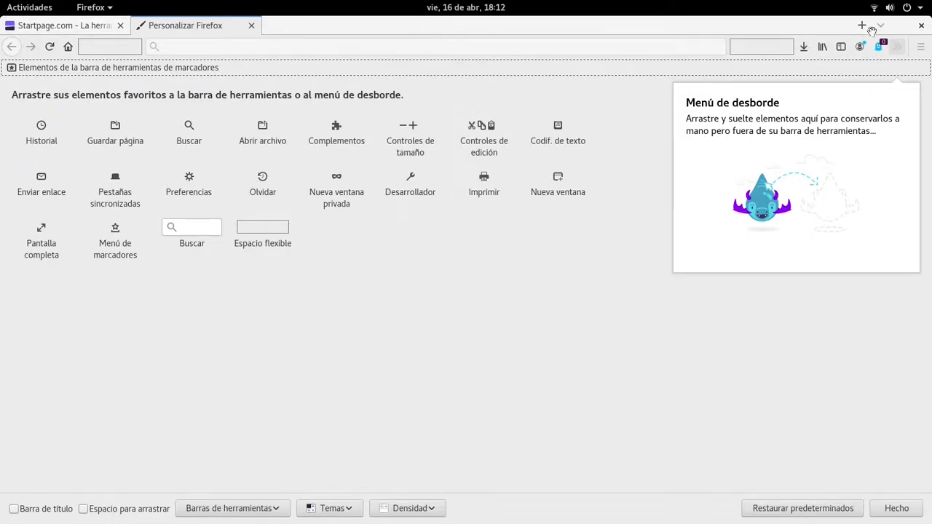
{"action": "left_click", "coordinate": [919, 27]}
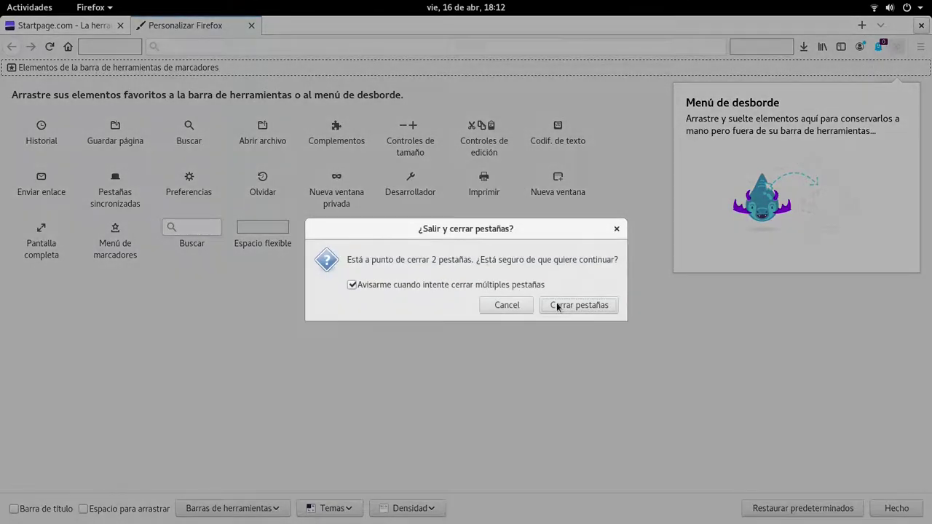
{"action": "left_click", "coordinate": [558, 306]}
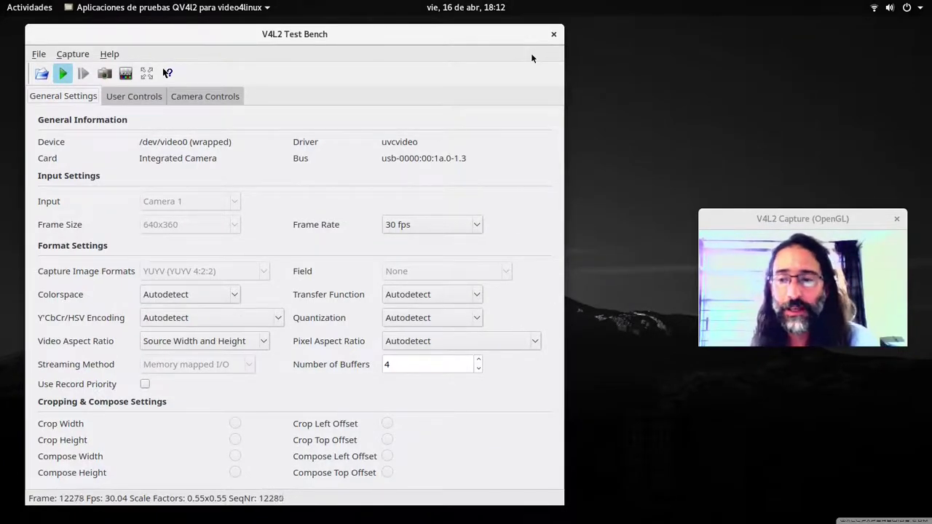
- Reposition the V4L2 Test Bench window, bring SimpleScreenRecorder to the front and move its window aside
{"action": "left_click_drag", "start_coordinate": [421, 34], "coordinate": [544, 42]}
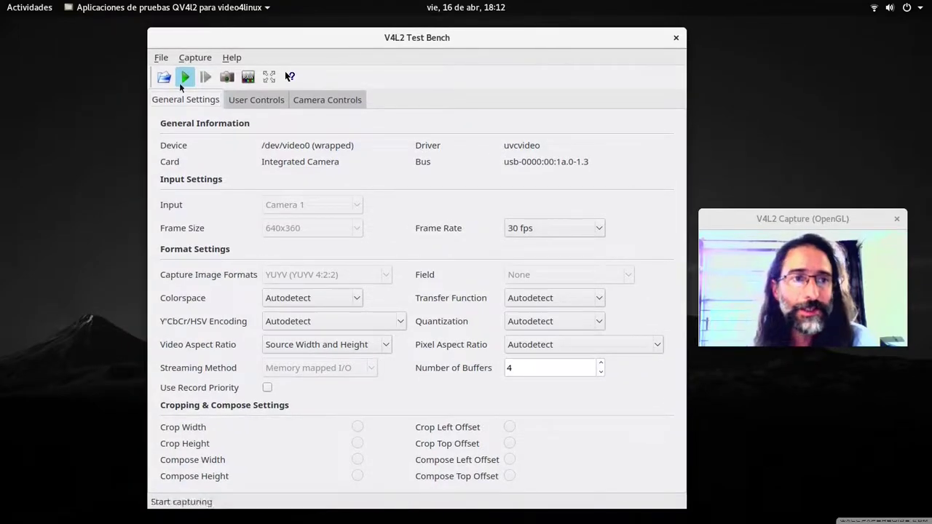
{"action": "left_click", "coordinate": [6, 13]}
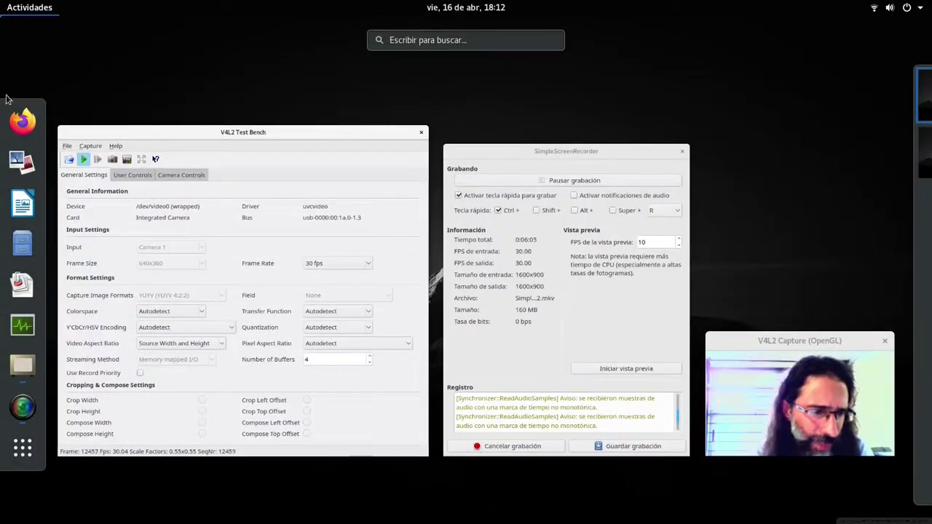
{"action": "left_click", "coordinate": [22, 408]}
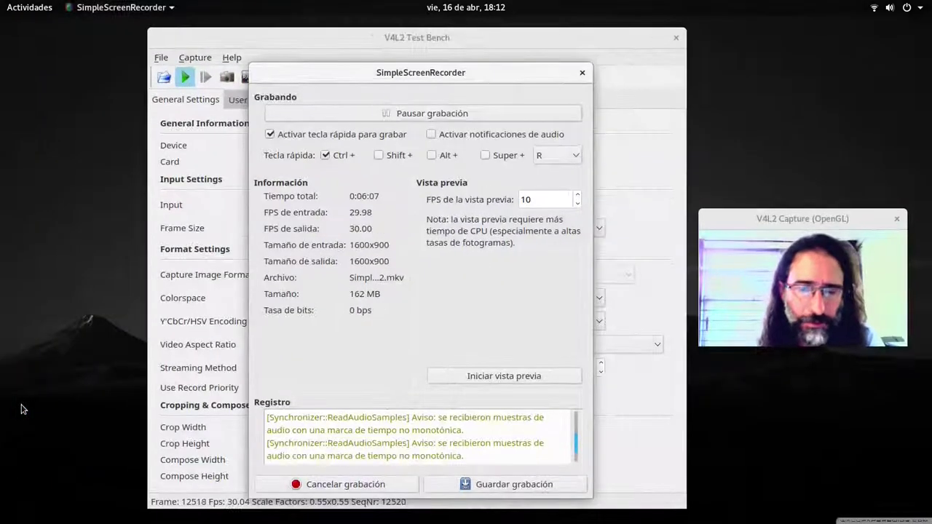
{"action": "left_click_drag", "start_coordinate": [359, 76], "coordinate": [168, 56]}
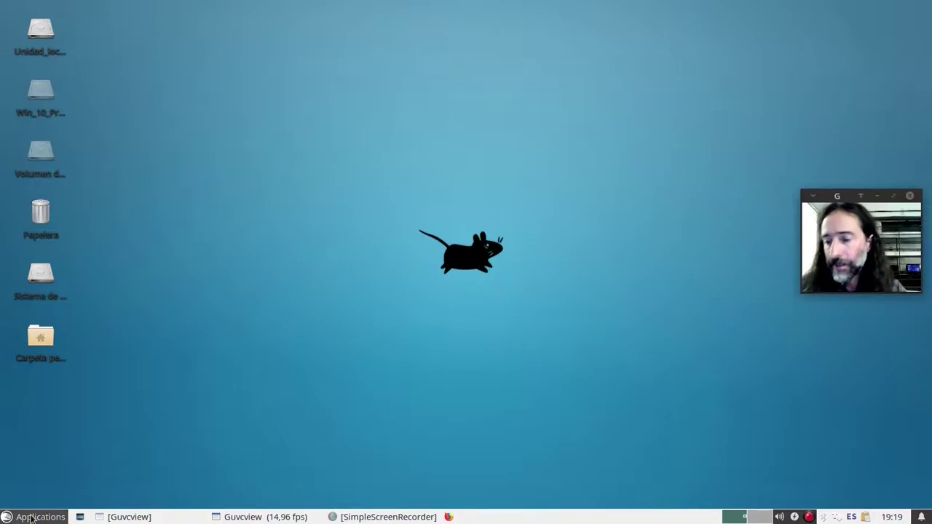
- Open the Xfce desktop's background settings and check the available wallpaper directories, keeping the xfce folder
{"action": "right_click", "coordinate": [251, 170]}
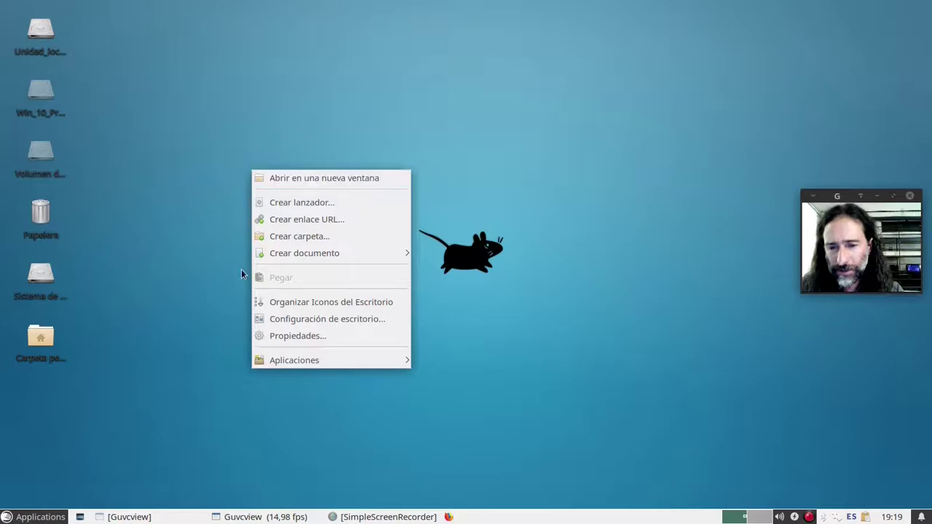
{"action": "left_click", "coordinate": [286, 323]}
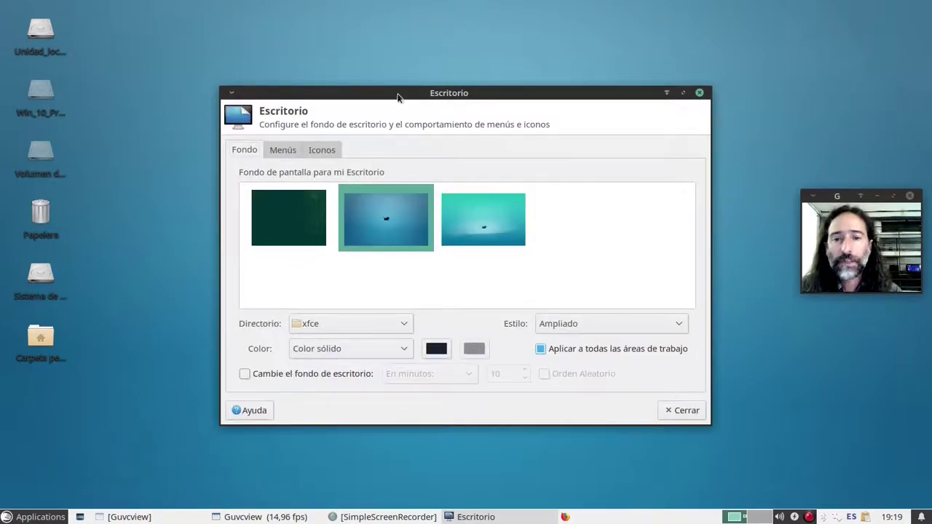
{"action": "left_click_drag", "start_coordinate": [397, 93], "coordinate": [367, 87]}
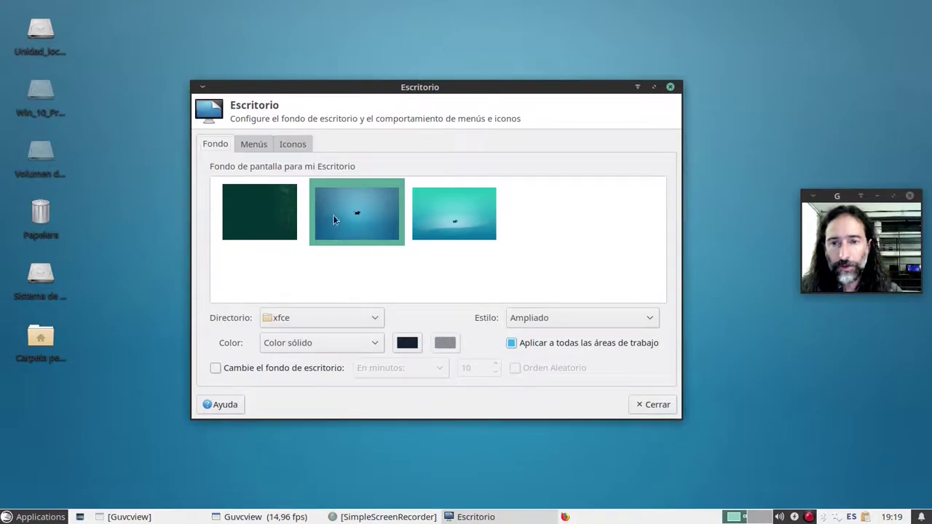
{"action": "left_click", "coordinate": [323, 321]}
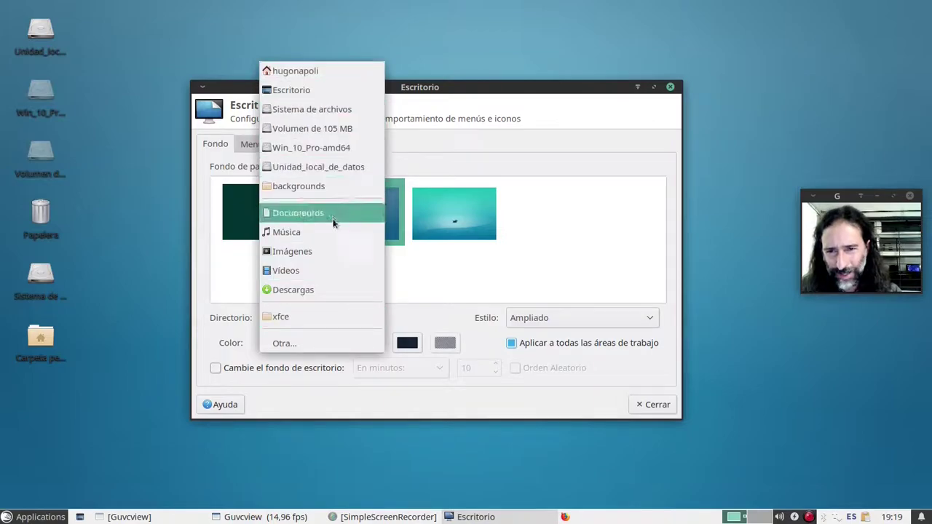
{"action": "left_click", "coordinate": [327, 336]}
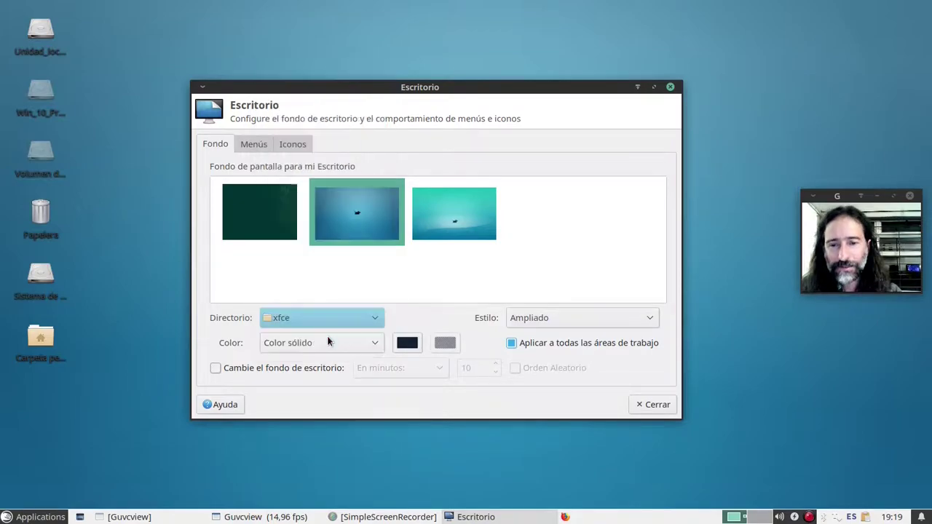
{"action": "left_click", "coordinate": [694, 93]}
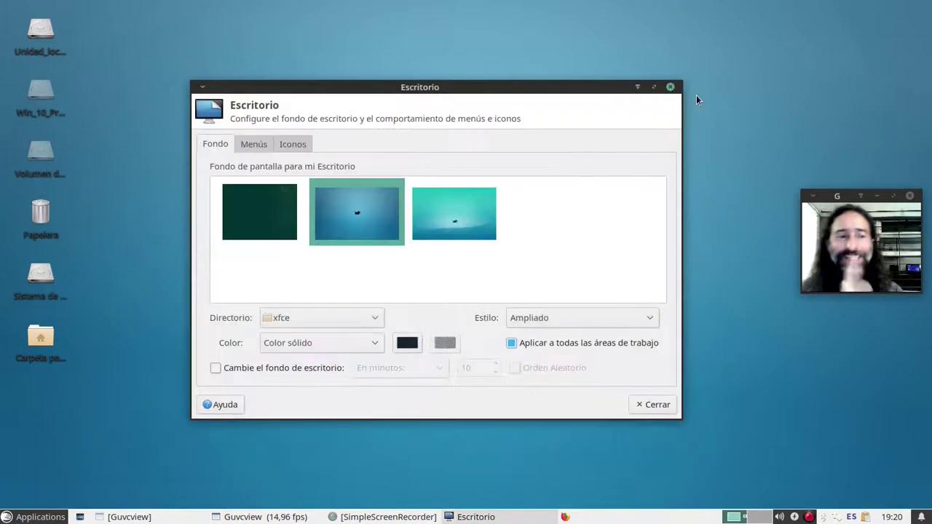
- Try each of the three wallpapers in the xfce folder and apply xfce-teal.jpg
{"action": "left_click", "coordinate": [442, 222]}
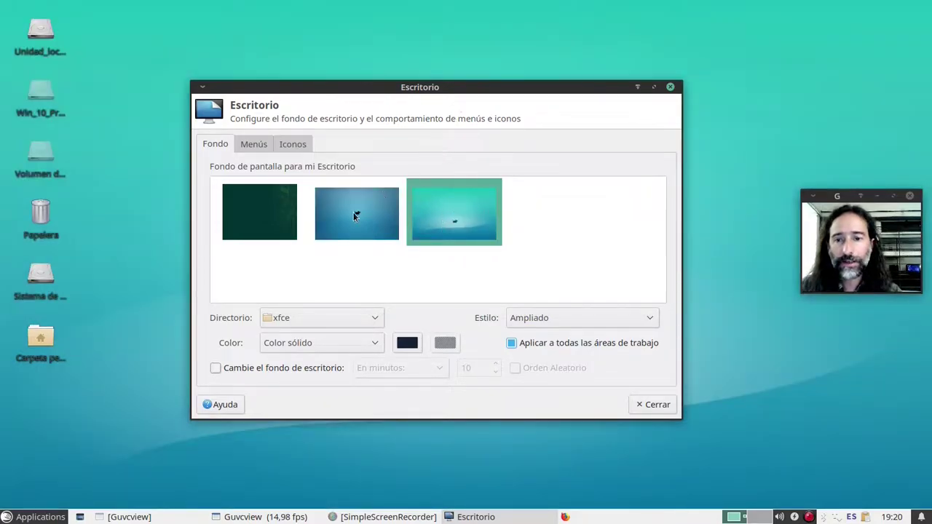
{"action": "left_click", "coordinate": [354, 212]}
{"action": "left_click", "coordinate": [265, 211]}
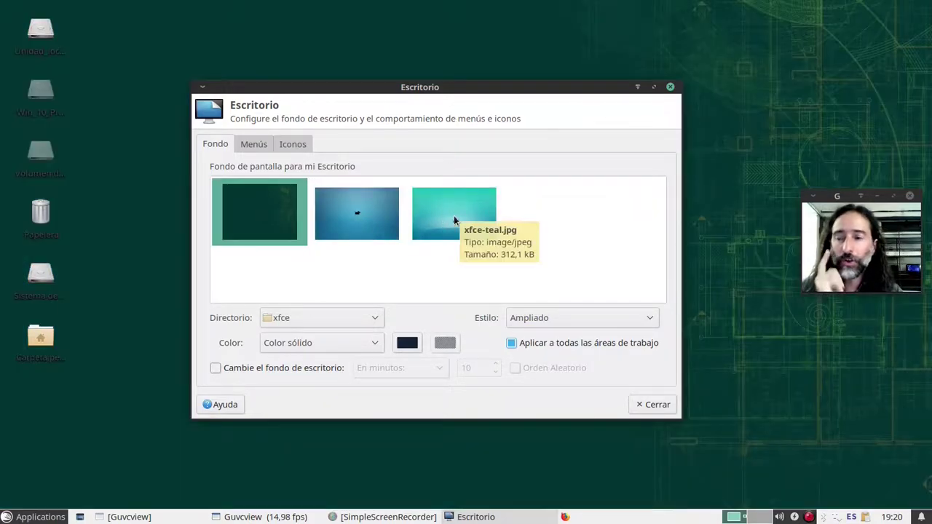
{"action": "left_click", "coordinate": [453, 215]}
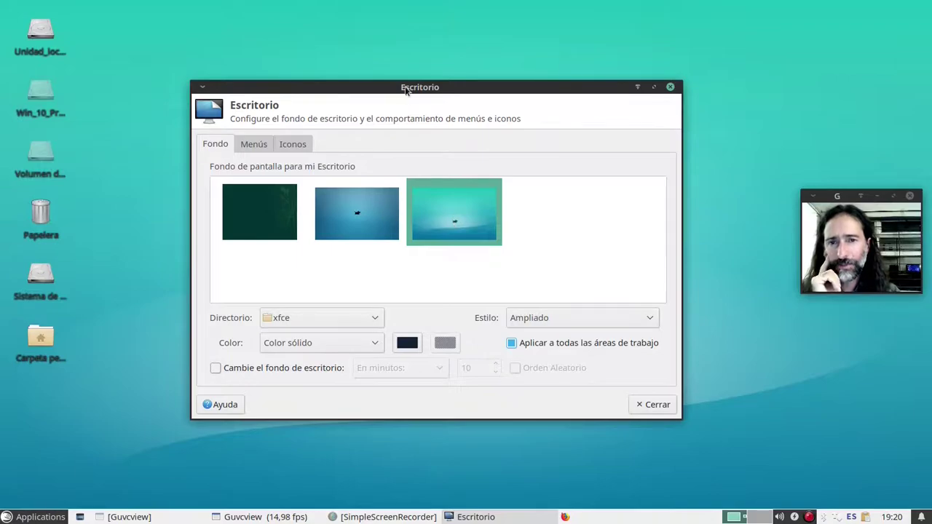
- Move the Escritorio dialog aside to compare the wallpapers again, reapply the teal one and close the dialog
{"action": "left_click_drag", "start_coordinate": [406, 89], "coordinate": [343, 329]}
{"action": "left_click", "coordinate": [304, 456]}
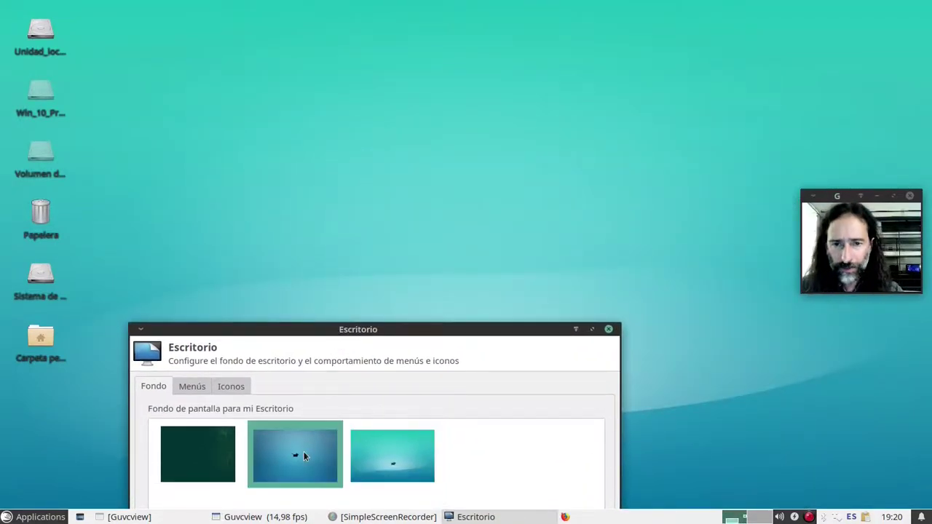
{"action": "left_click", "coordinate": [406, 455]}
{"action": "left_click", "coordinate": [304, 464]}
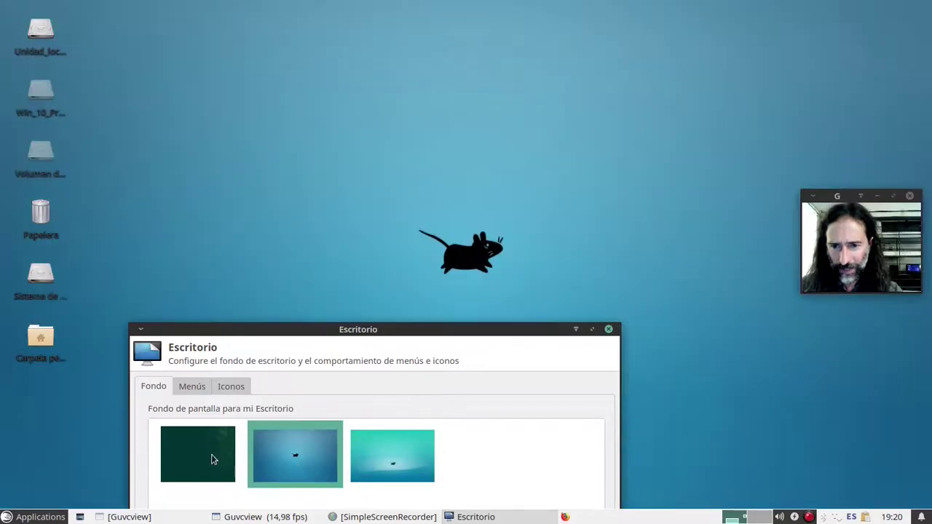
{"action": "left_click", "coordinate": [211, 459]}
{"action": "left_click", "coordinate": [284, 464]}
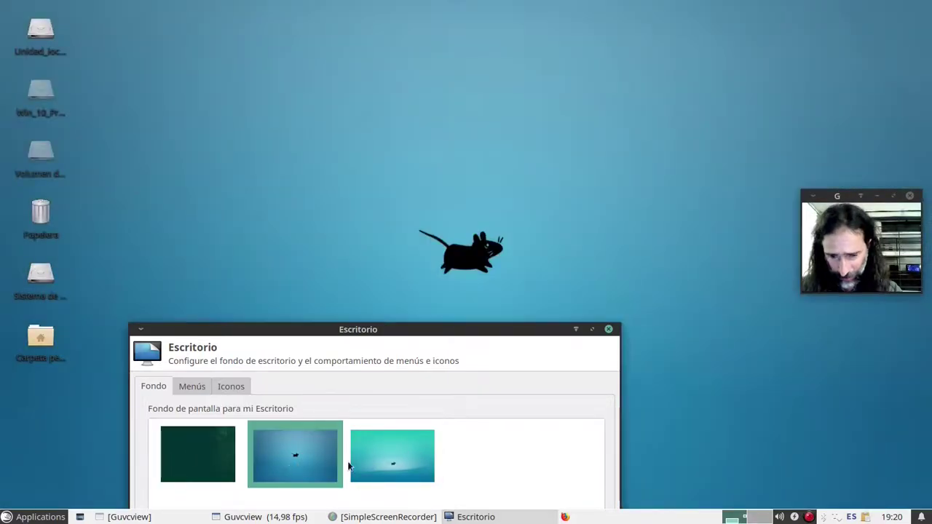
{"action": "left_click", "coordinate": [377, 456]}
{"action": "left_click_drag", "start_coordinate": [396, 331], "coordinate": [442, 84]}
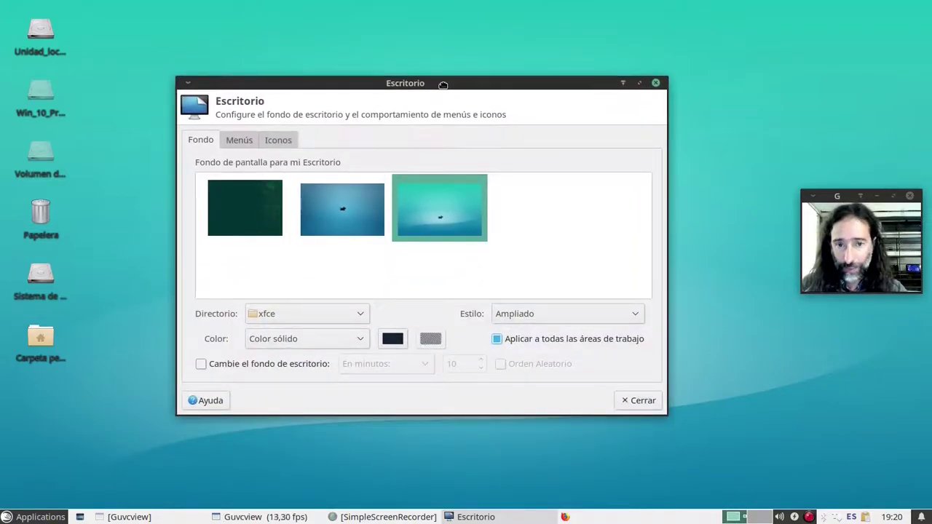
{"action": "left_click", "coordinate": [641, 402]}
- Search the applications for "libre", launch the LibreOffice start center and close it
{"action": "left_click", "coordinate": [32, 515]}
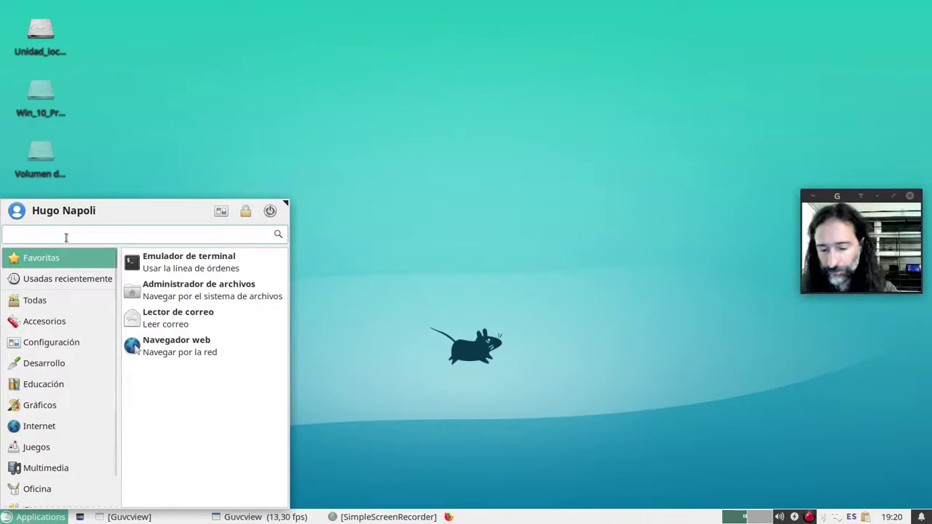
{"action": "type", "text": "libre"}
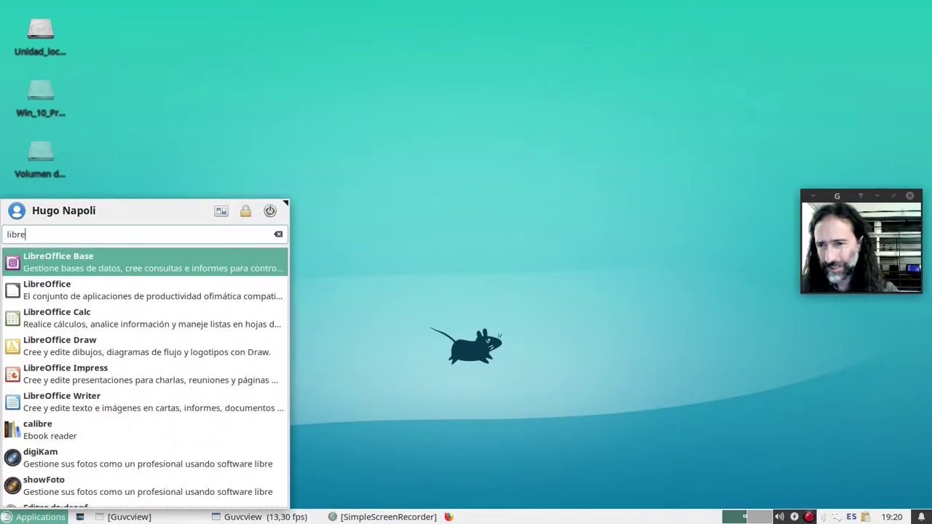
{"action": "left_click", "coordinate": [104, 289]}
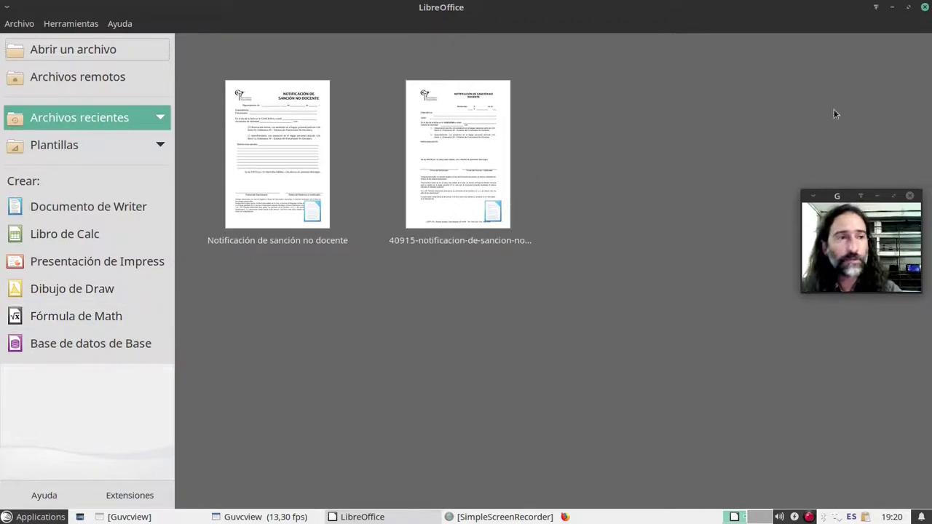
{"action": "left_click", "coordinate": [925, 7]}
- Search the applications for "gimp", launch GIMP and maximize its window
{"action": "left_click", "coordinate": [34, 519]}
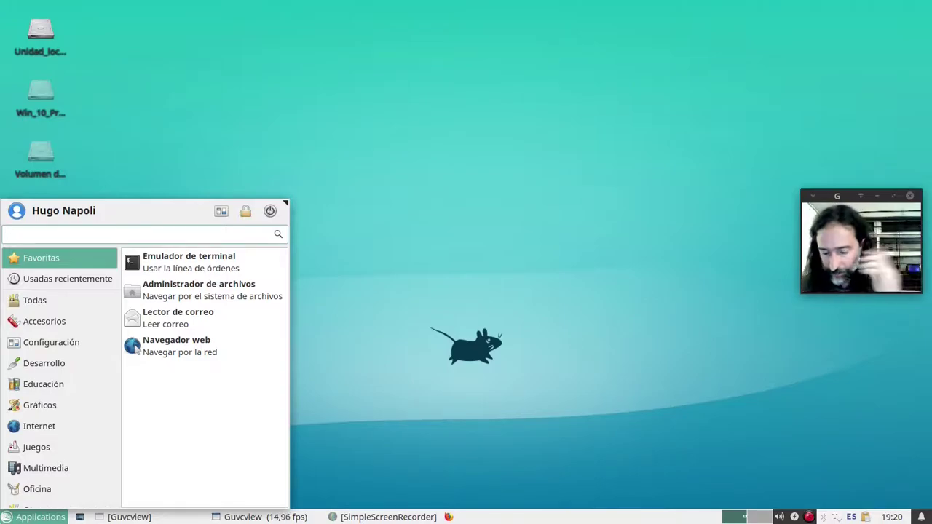
{"action": "type", "text": "gimp"}
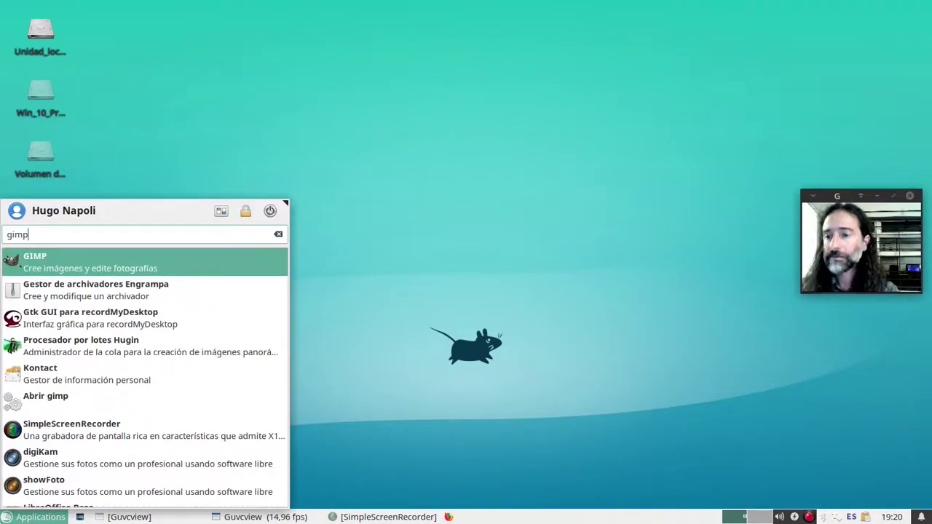
{"action": "key", "text": "Return"}
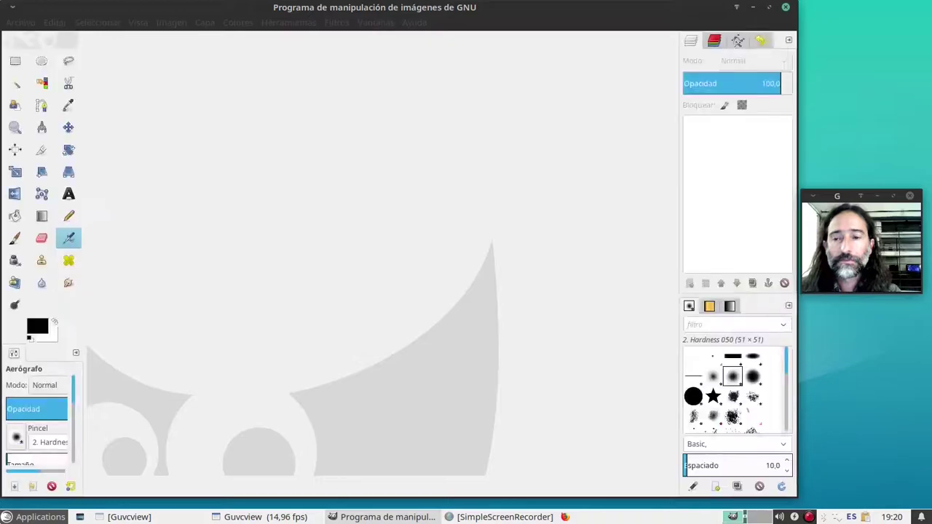
{"action": "left_click", "coordinate": [96, 22]}
{"action": "left_click", "coordinate": [183, 8]}
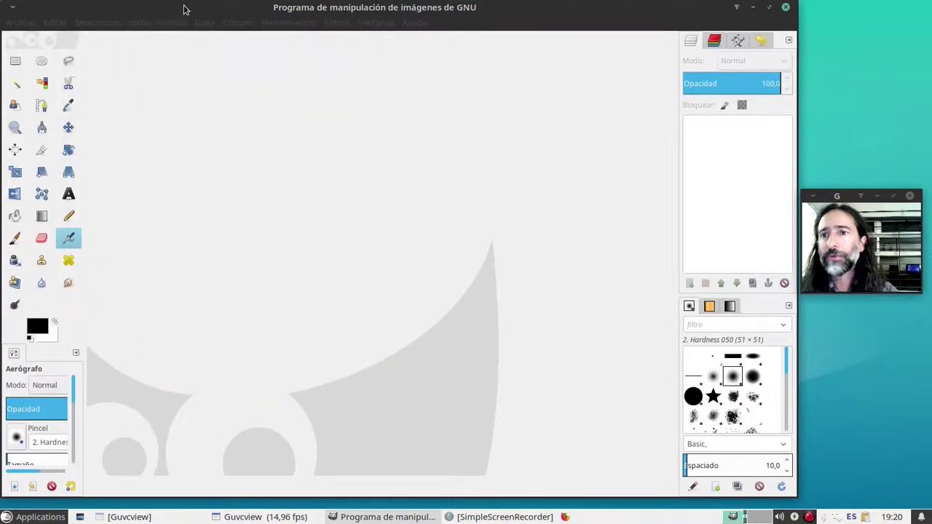
{"action": "double_click", "coordinate": [183, 8]}
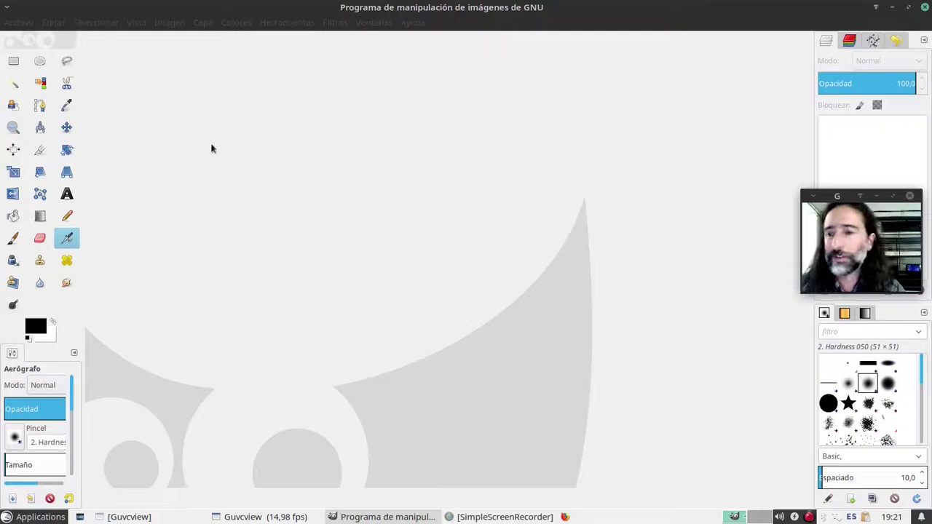
- Look through GIMP's menus, including Seleccionar and Capa, and quit GIMP
{"action": "left_click", "coordinate": [81, 22]}
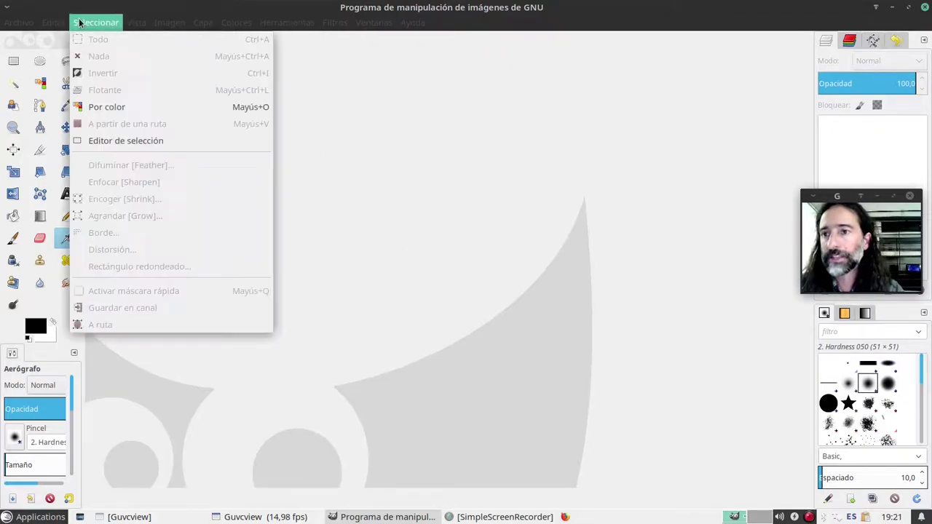
{"action": "left_click", "coordinate": [61, 24]}
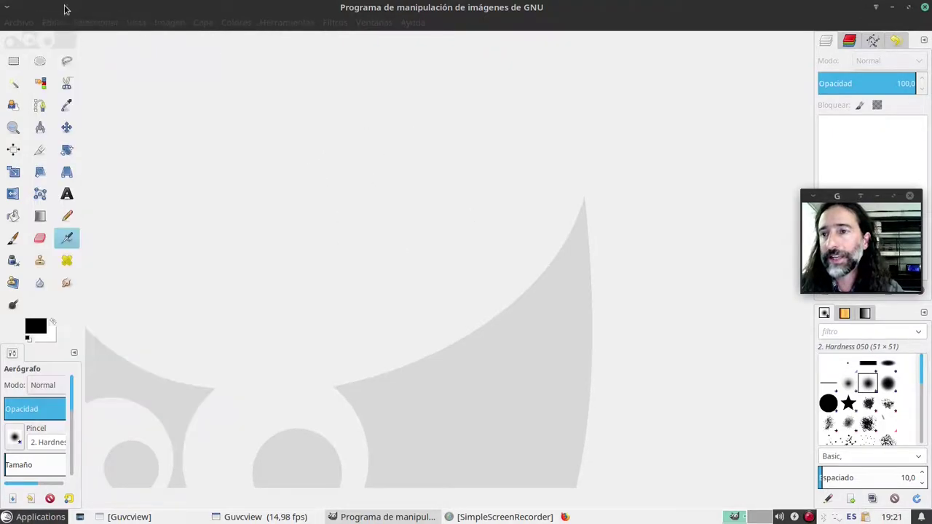
{"action": "left_click", "coordinate": [27, 23]}
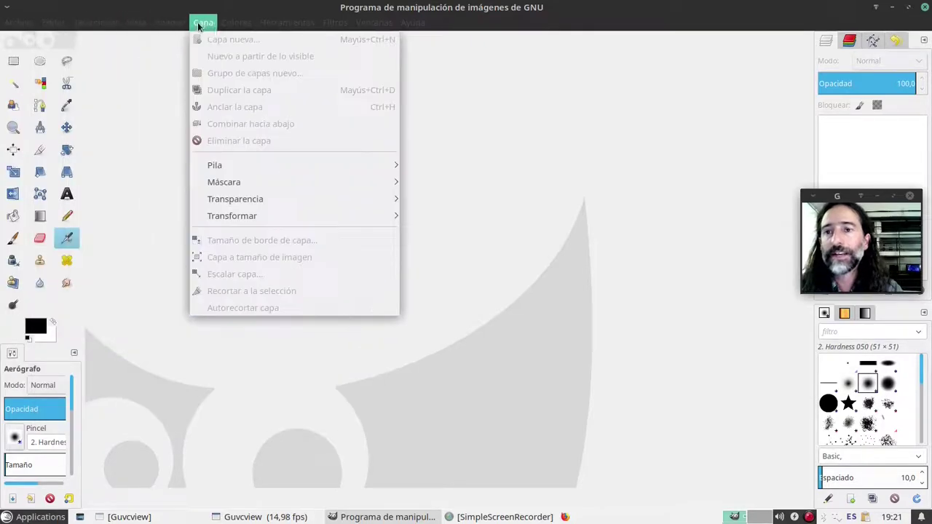
{"action": "mouse_move", "coordinate": [417, 25]}
{"action": "left_click", "coordinate": [253, 117]}
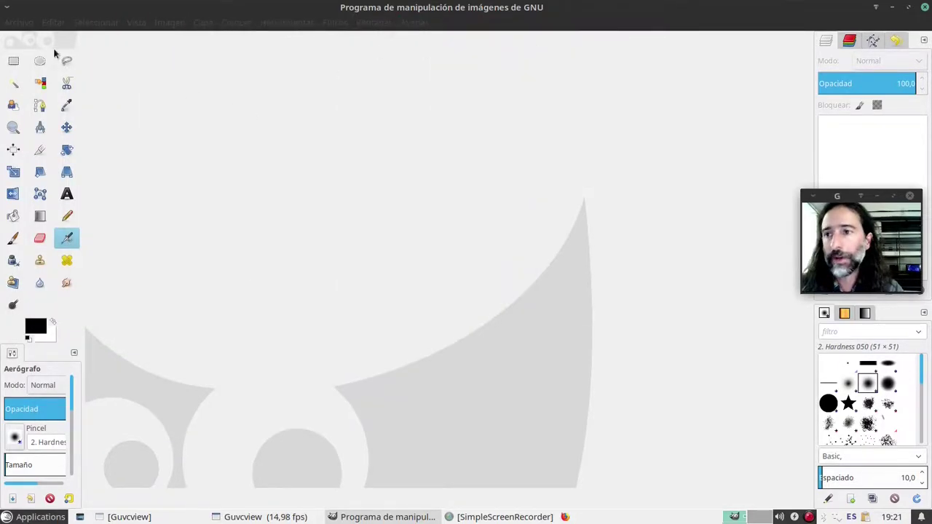
{"action": "left_click", "coordinate": [28, 24]}
{"action": "left_click", "coordinate": [34, 380]}
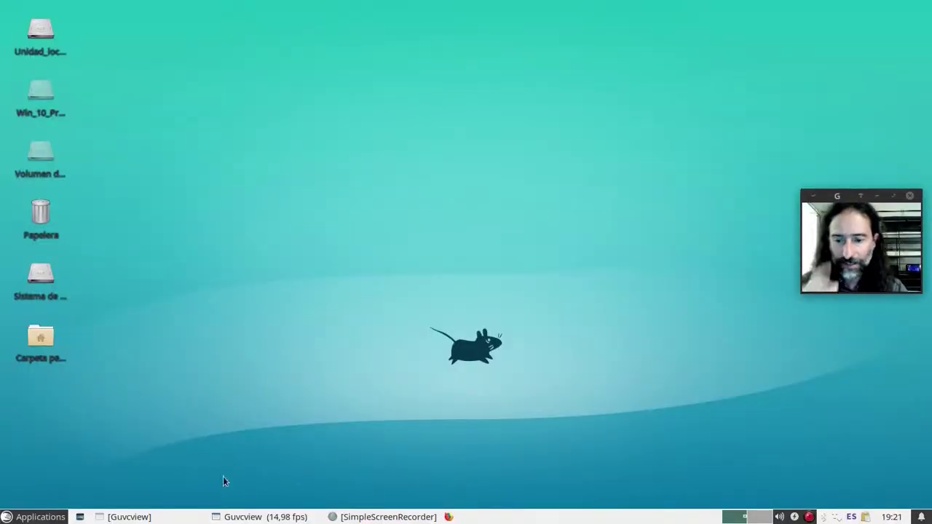
- Search the applications for "audac", launch Audacity, dismiss its welcome dialog and close the program
{"action": "left_click", "coordinate": [36, 517]}
{"action": "type", "text": "auda"}
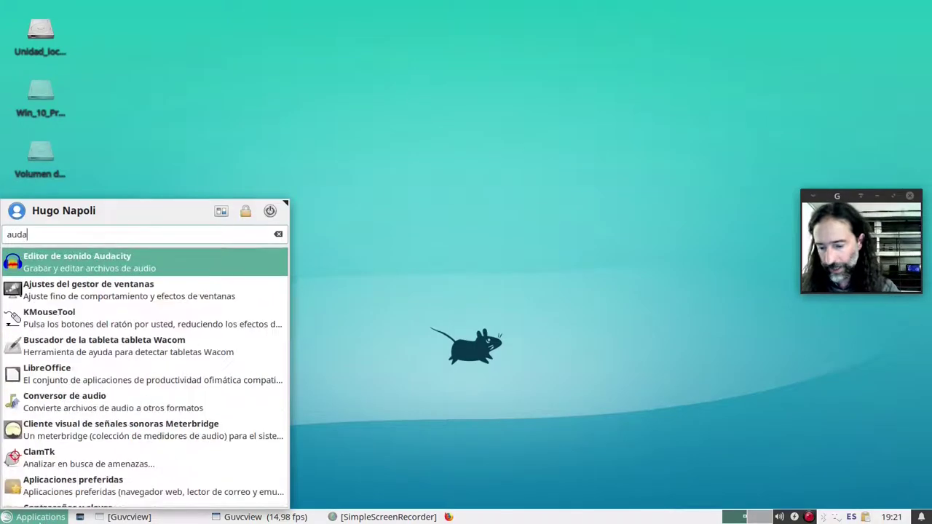
{"action": "type", "text": "c"}
{"action": "left_click", "coordinate": [108, 263]}
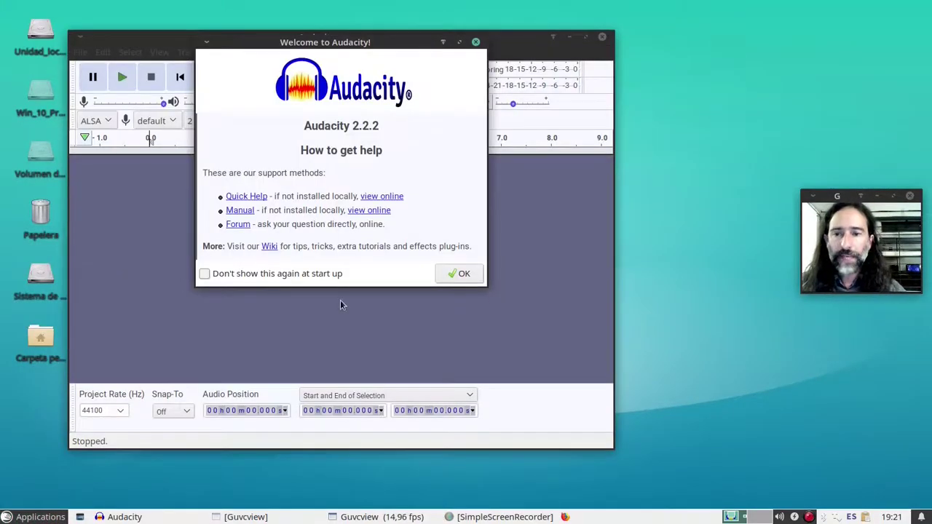
{"action": "left_click", "coordinate": [477, 277]}
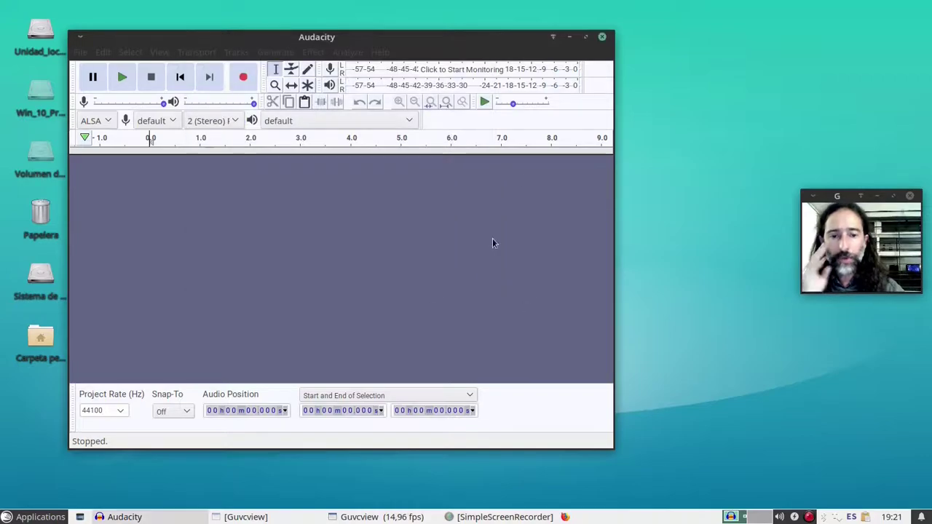
{"action": "left_click", "coordinate": [601, 37]}
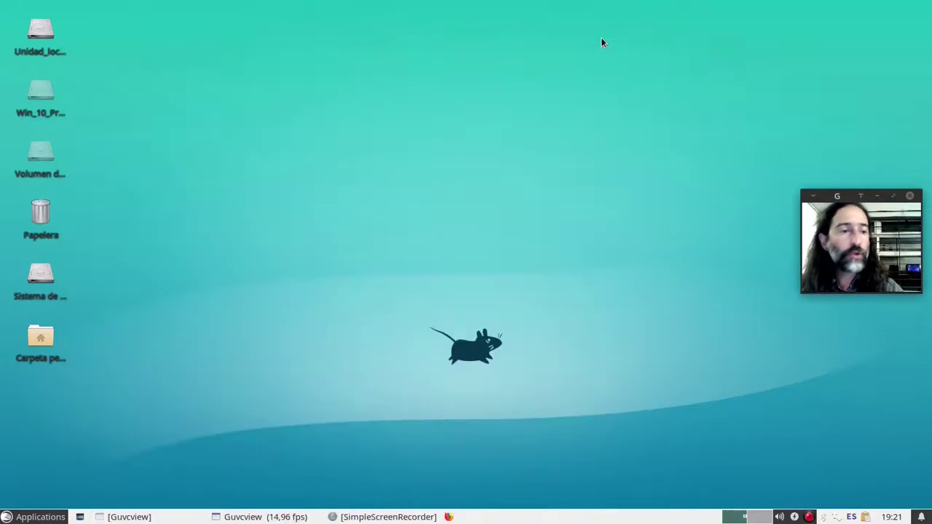
- Search the applications for "ksys", launch the system monitor and move the webcam window down beside the network history graph
{"action": "left_click", "coordinate": [36, 517]}
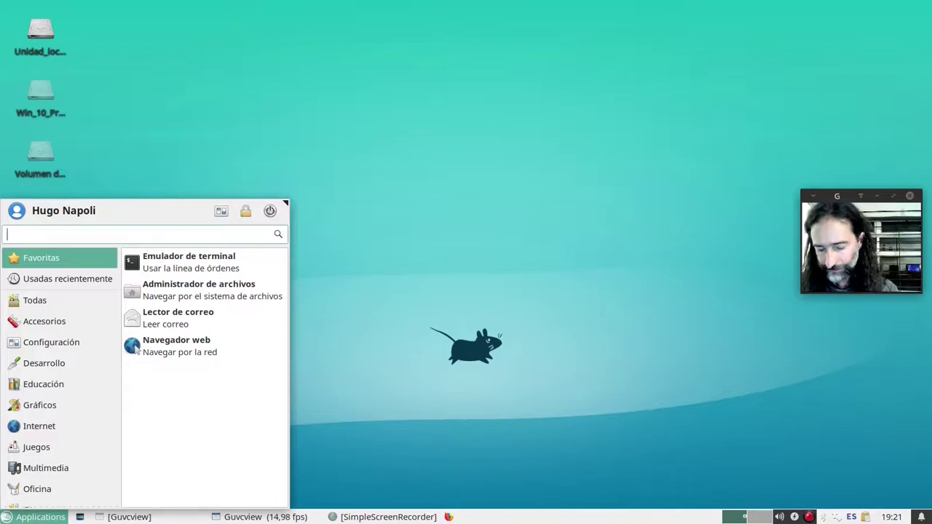
{"action": "type", "text": "k"}
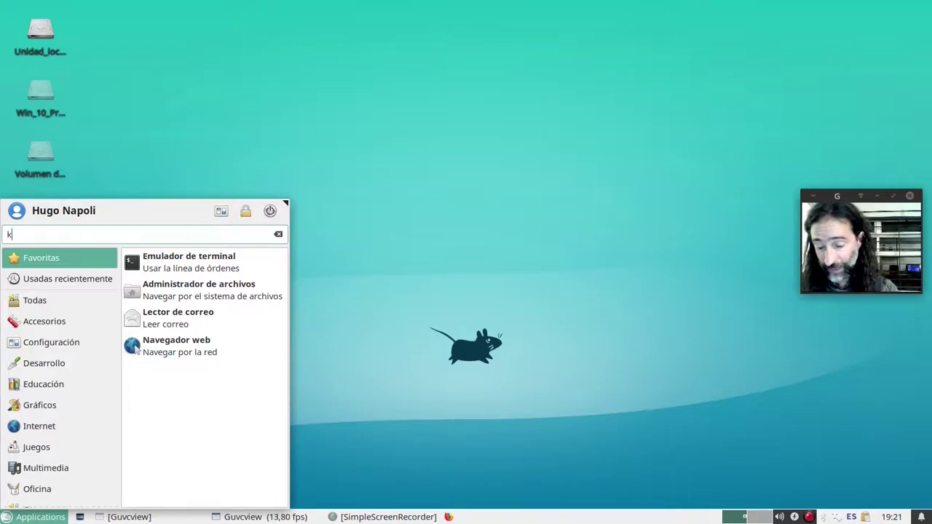
{"action": "type", "text": "sys"}
{"action": "key", "text": "Return"}
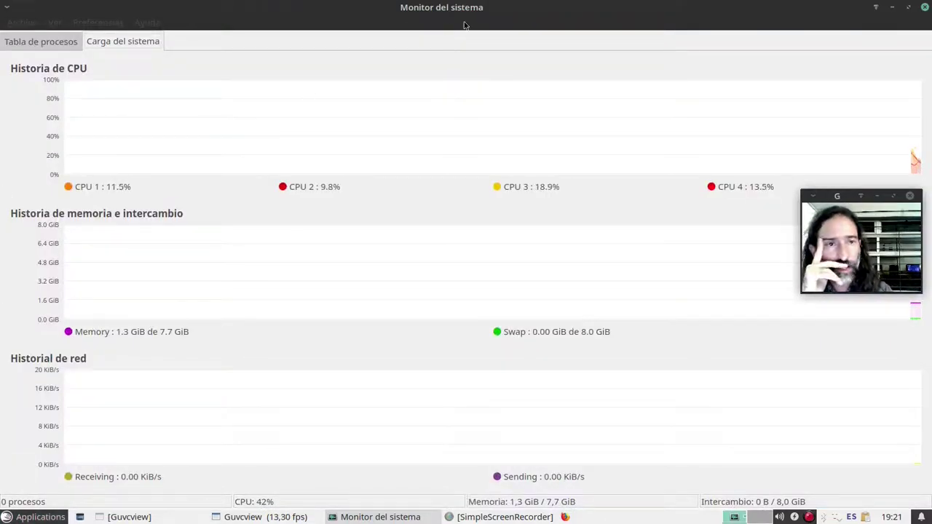
{"action": "left_click_drag", "start_coordinate": [825, 197], "coordinate": [825, 370]}
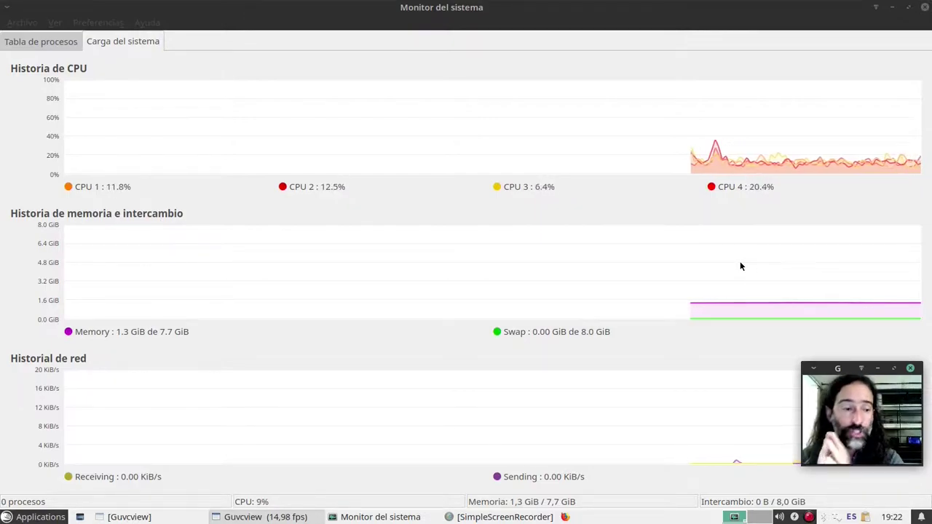
- Minimize and restore Monitor del sistema, and examine its network, memory and CPU history graphs
{"action": "left_click", "coordinate": [893, 6]}
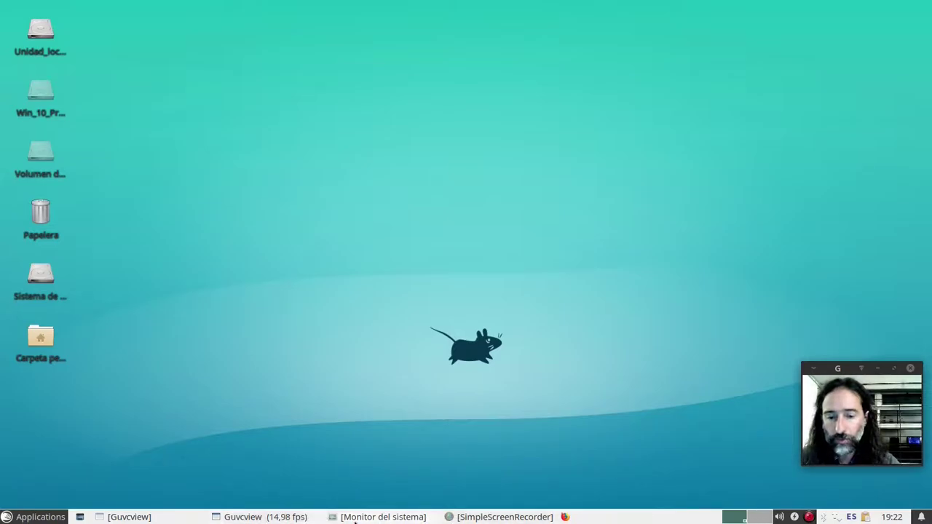
{"action": "left_click", "coordinate": [355, 517]}
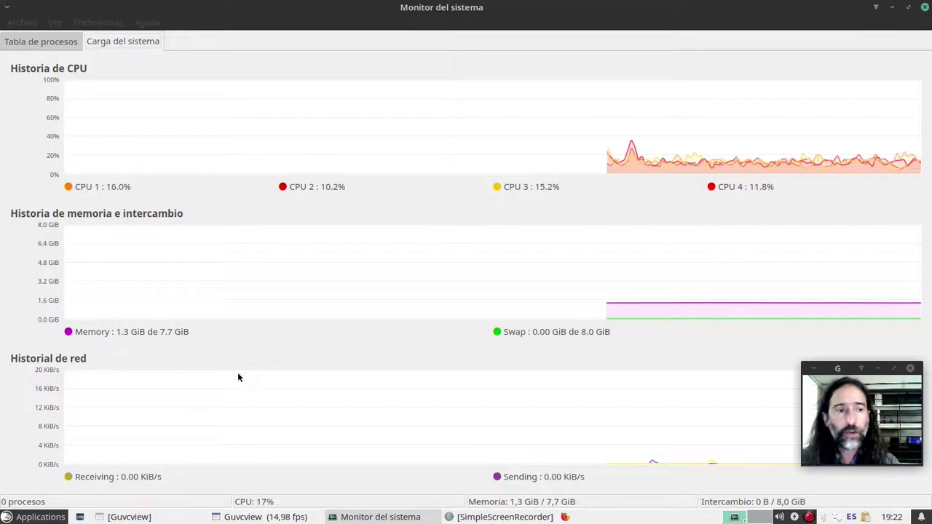
{"action": "mouse_move", "coordinate": [238, 378]}
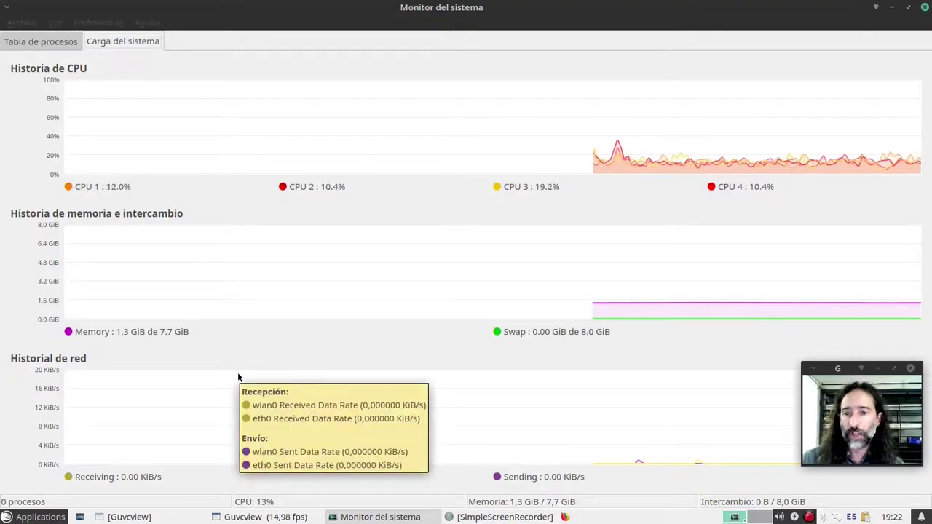
{"action": "mouse_move", "coordinate": [278, 243]}
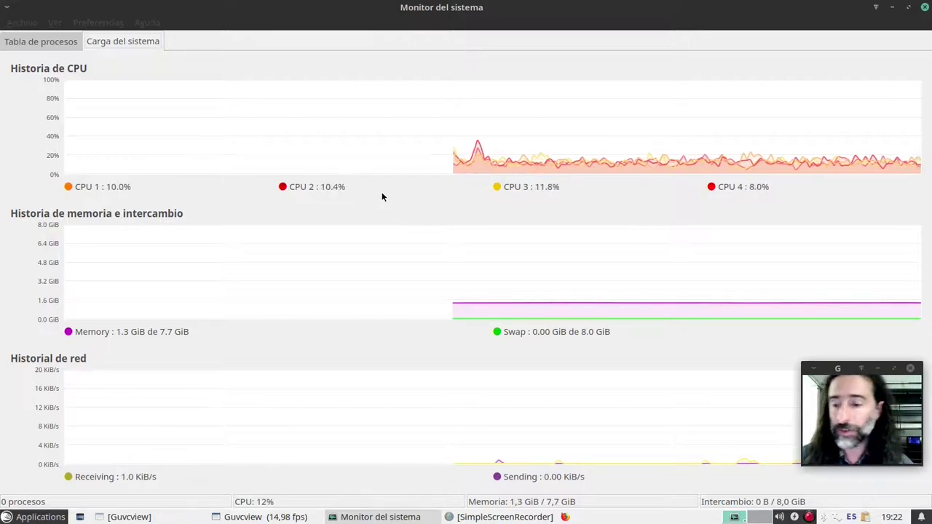
{"action": "left_click", "coordinate": [34, 519]}
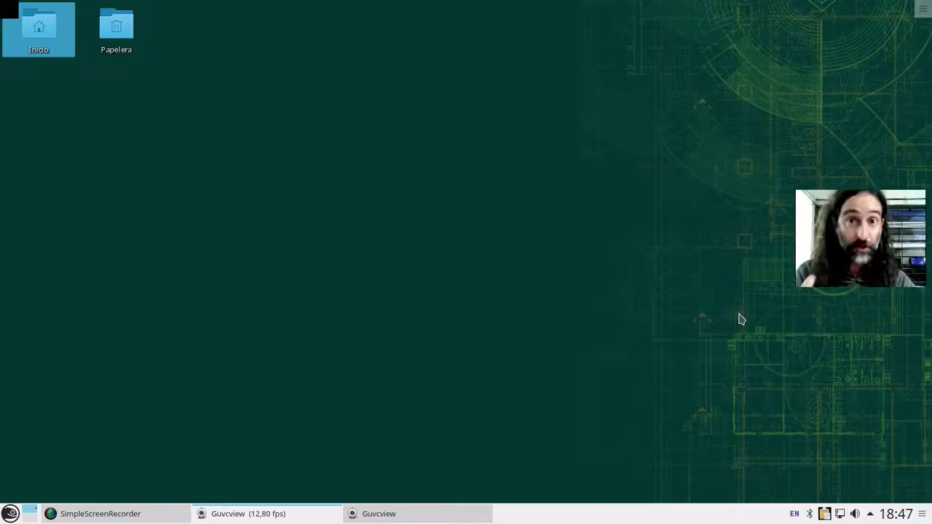
- Open the KDE Plasma panel's configuration and increase the panel's height
{"action": "right_click", "coordinate": [563, 516]}
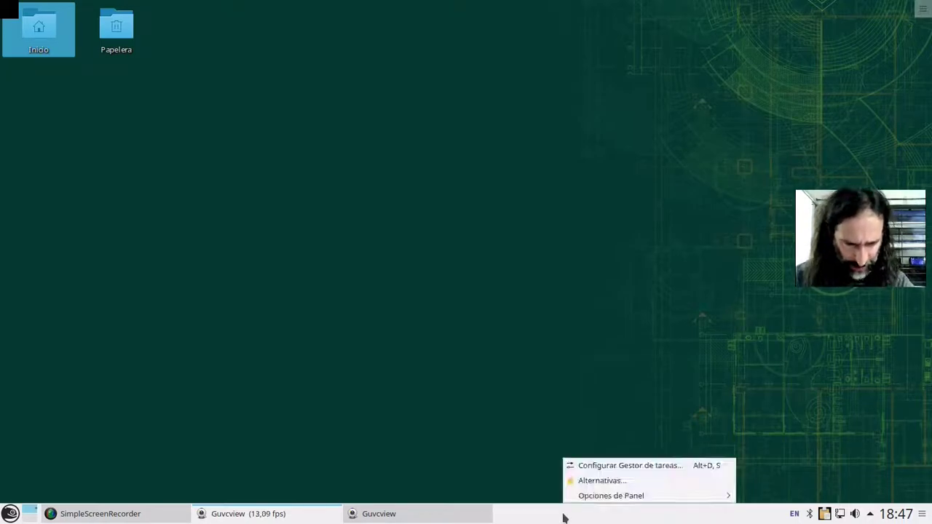
{"action": "left_click", "coordinate": [787, 518]}
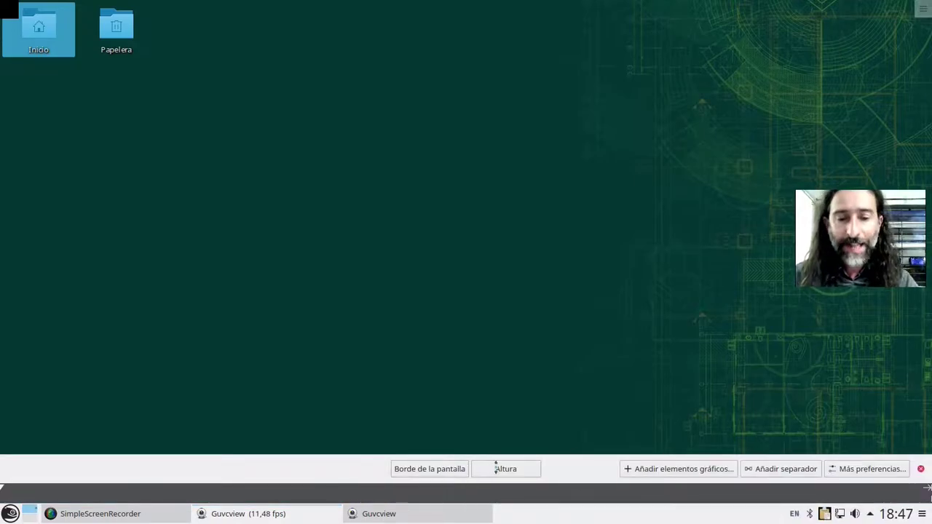
{"action": "left_click", "coordinate": [495, 467]}
{"action": "left_click_drag", "start_coordinate": [495, 464], "coordinate": [498, 454]}
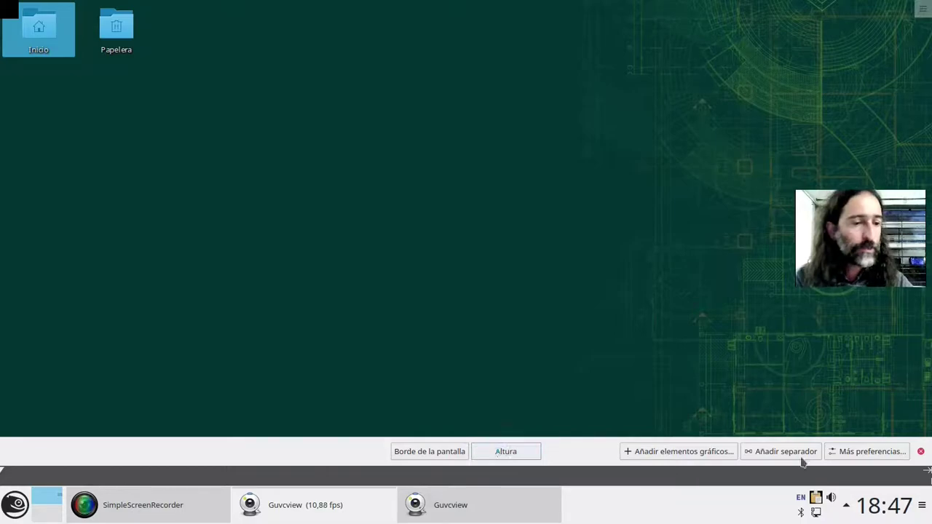
- Set the panel's visibility to Ocultar automáticamente, leave the panel configuration and reveal the hidden panel
{"action": "left_click", "coordinate": [863, 453]}
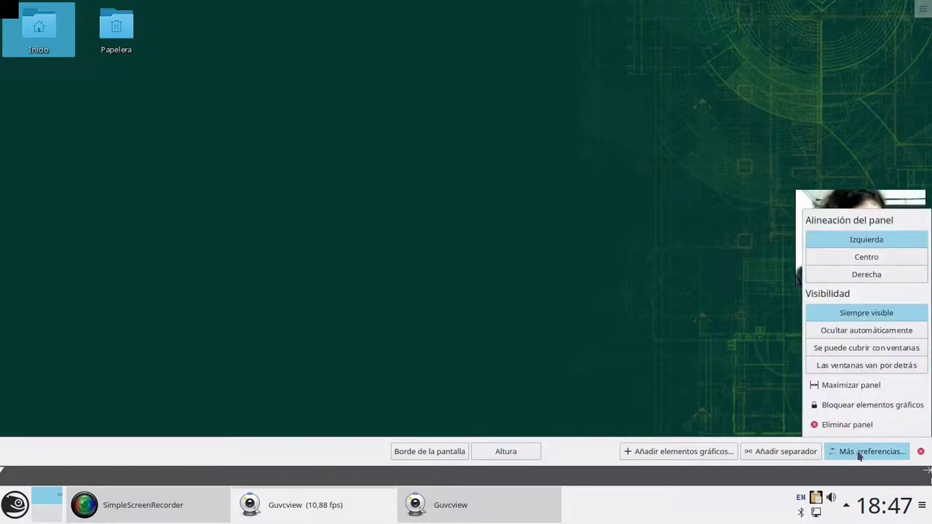
{"action": "left_click", "coordinate": [851, 331]}
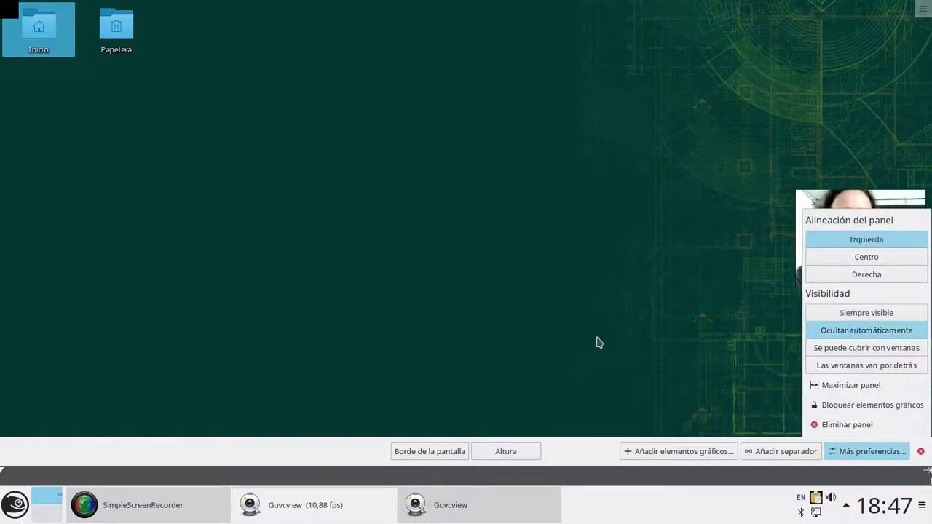
{"action": "left_click", "coordinate": [597, 342]}
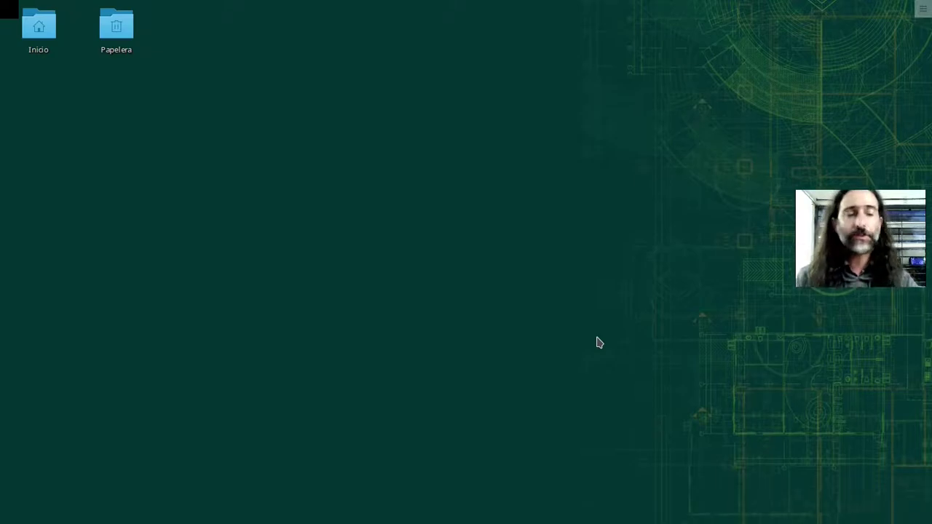
{"action": "mouse_move", "coordinate": [623, 522]}
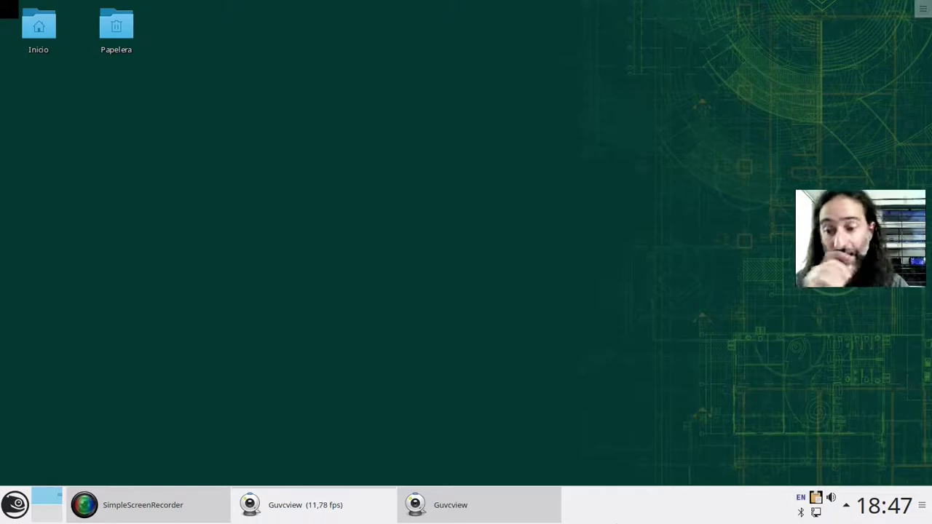
- Search the applications for "tema" and open the Tema de escritorio module
{"action": "left_click", "coordinate": [14, 505]}
{"action": "type", "text": "tema"}
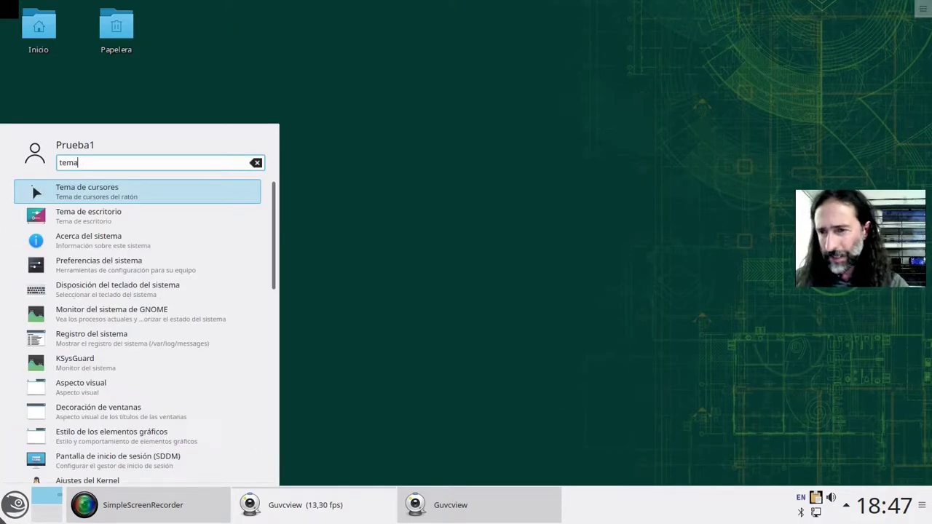
{"action": "left_click", "coordinate": [93, 216]}
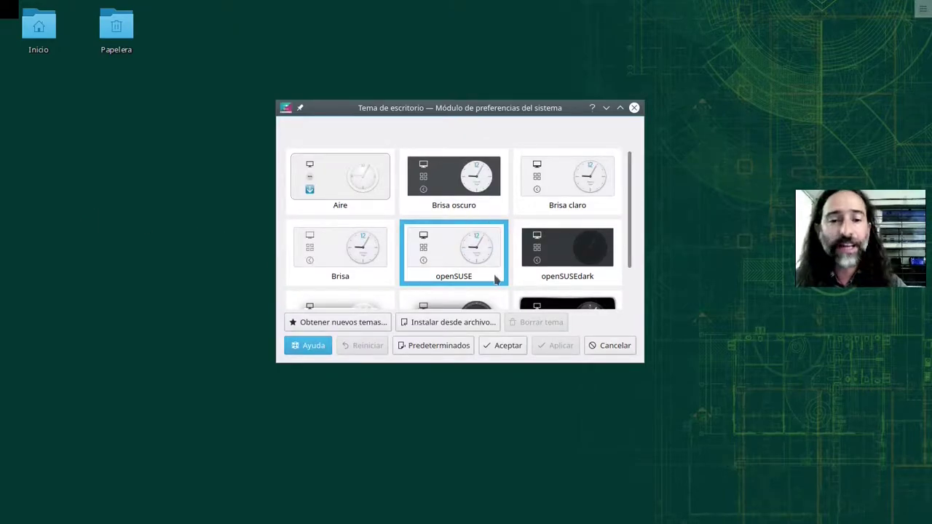
- Look through the available desktop themes and apply Brisa oscuro
{"action": "scroll", "coordinate": [577, 254], "scroll_direction": "down", "scroll_amount": 1}
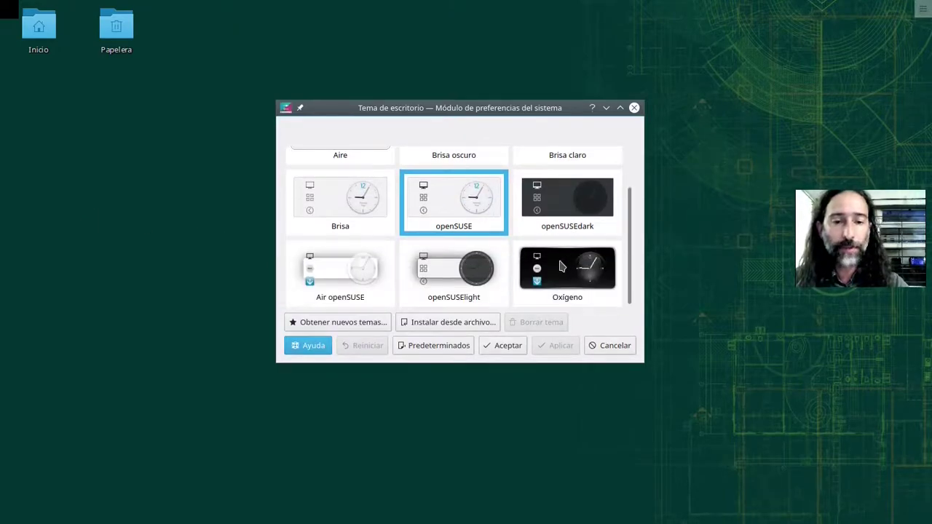
{"action": "scroll", "coordinate": [567, 269], "scroll_direction": "up", "scroll_amount": 1}
{"action": "left_click", "coordinate": [460, 207]}
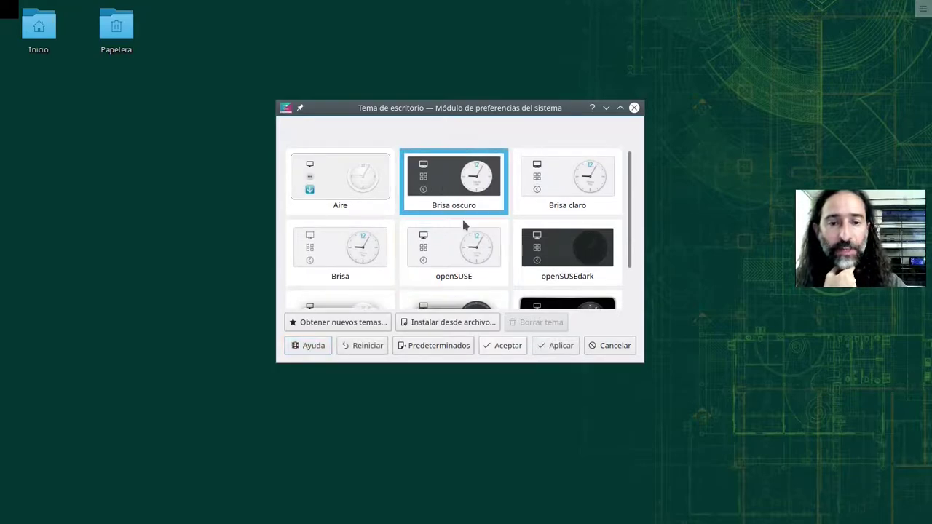
{"action": "left_click", "coordinate": [559, 347]}
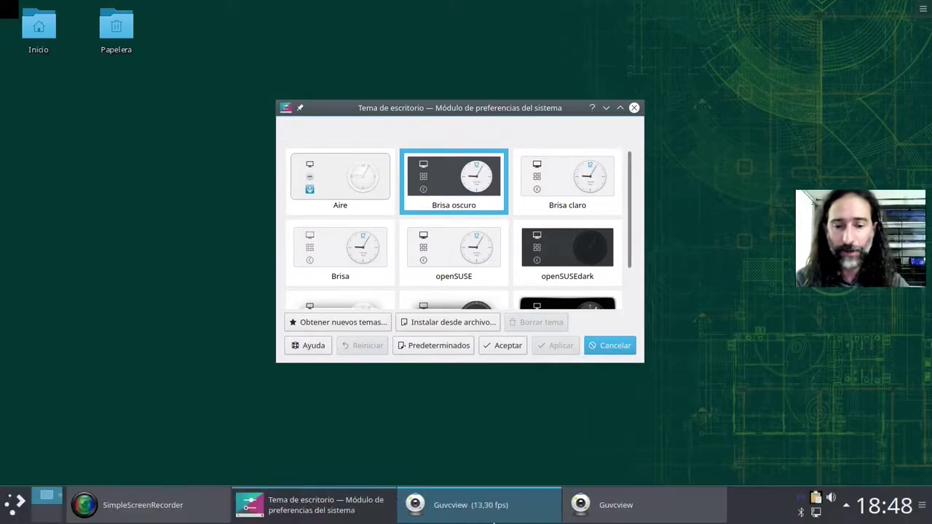
- Reveal the panel and briefly open the application launcher to check how the applied theme looks
{"action": "mouse_move", "coordinate": [464, 521]}
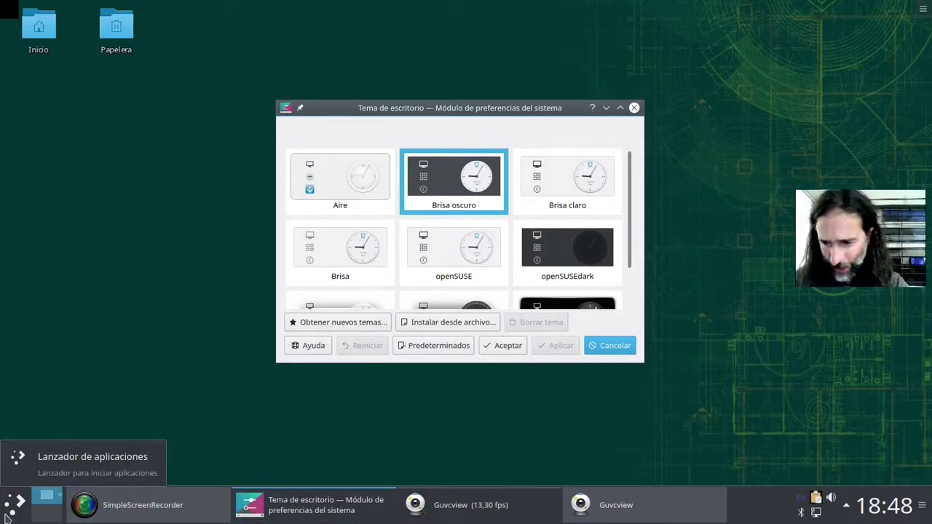
{"action": "left_click", "coordinate": [8, 516]}
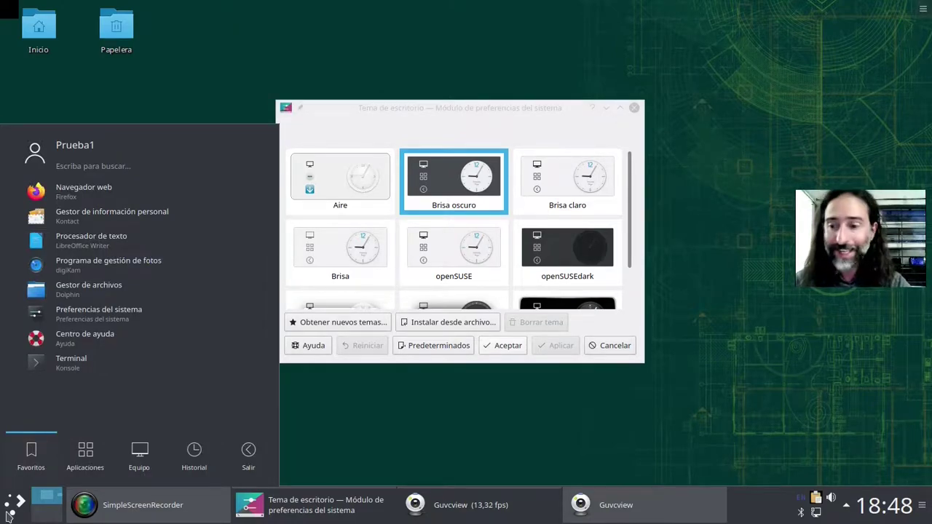
{"action": "left_click", "coordinate": [9, 513]}
- Open the installer for new desktop themes, shift its window slightly aside and sort the themes by Puntuación
{"action": "left_click", "coordinate": [331, 324]}
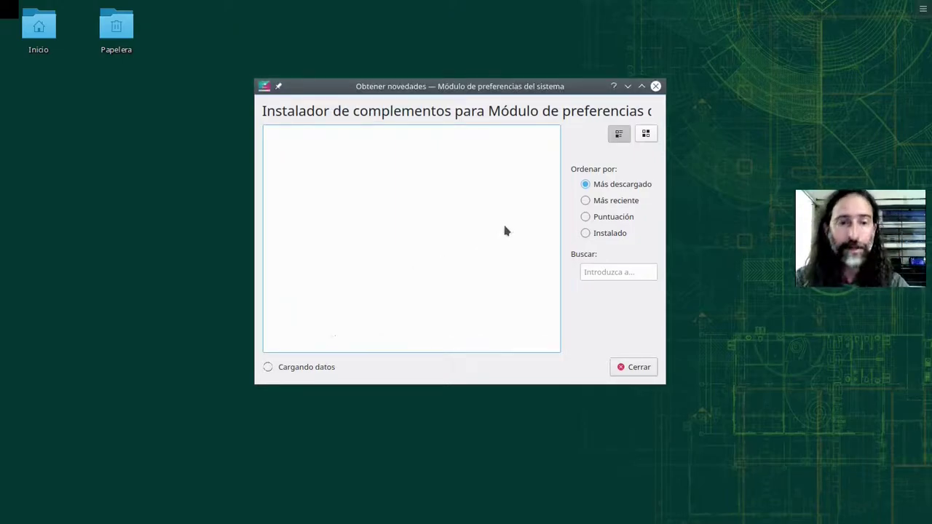
{"action": "left_click_drag", "start_coordinate": [456, 85], "coordinate": [438, 87]}
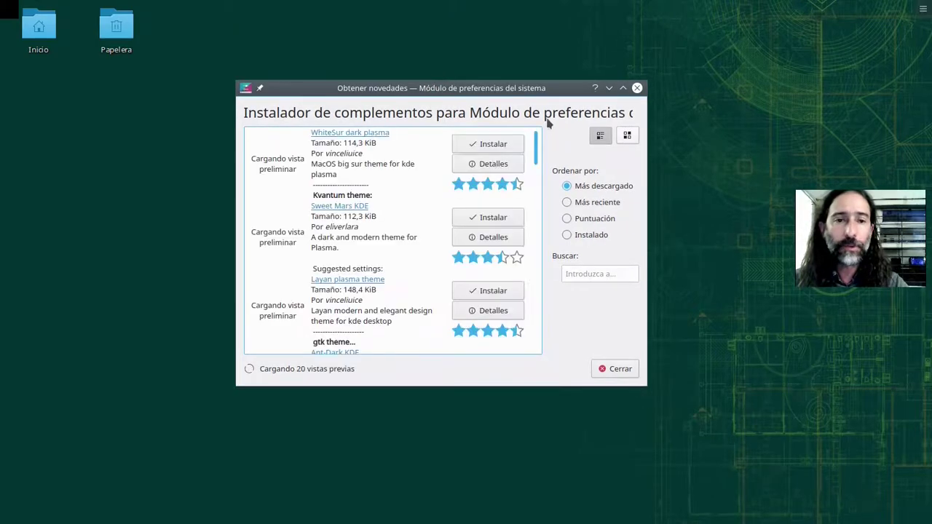
{"action": "left_click_drag", "start_coordinate": [497, 93], "coordinate": [480, 90]}
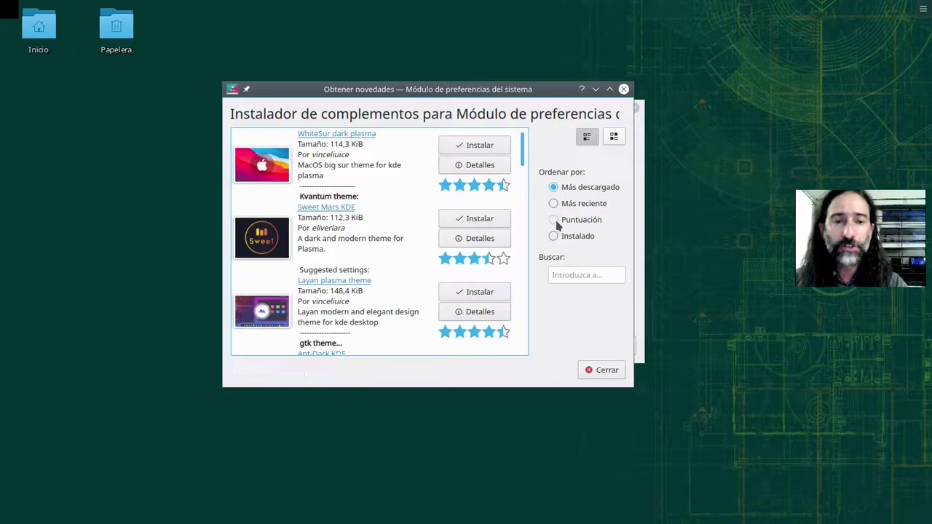
{"action": "left_click", "coordinate": [555, 221]}
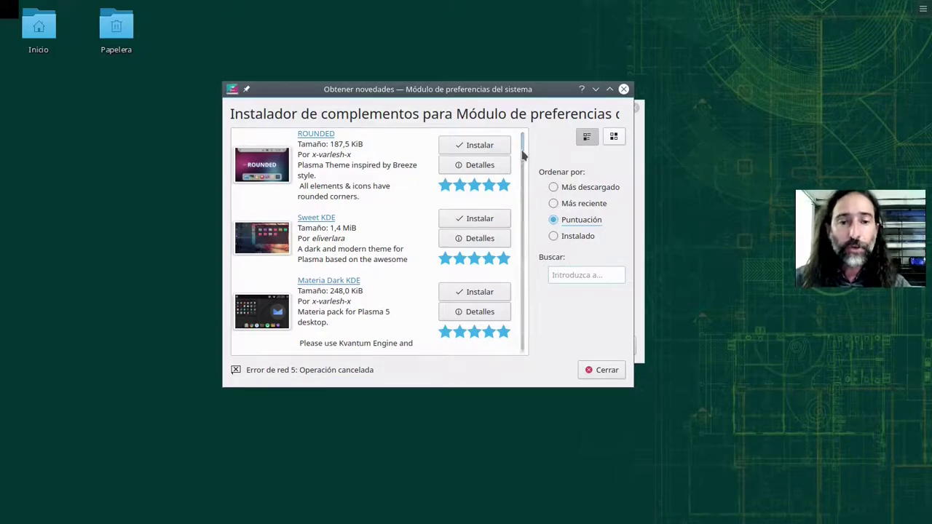
- Browse the rated themes, stretch the Obtener novedades window to the full screen height and return to the start of the list
{"action": "scroll", "coordinate": [525, 288], "scroll_direction": "down", "scroll_amount": 10}
{"action": "scroll", "coordinate": [534, 303], "scroll_direction": "down", "scroll_amount": 9}
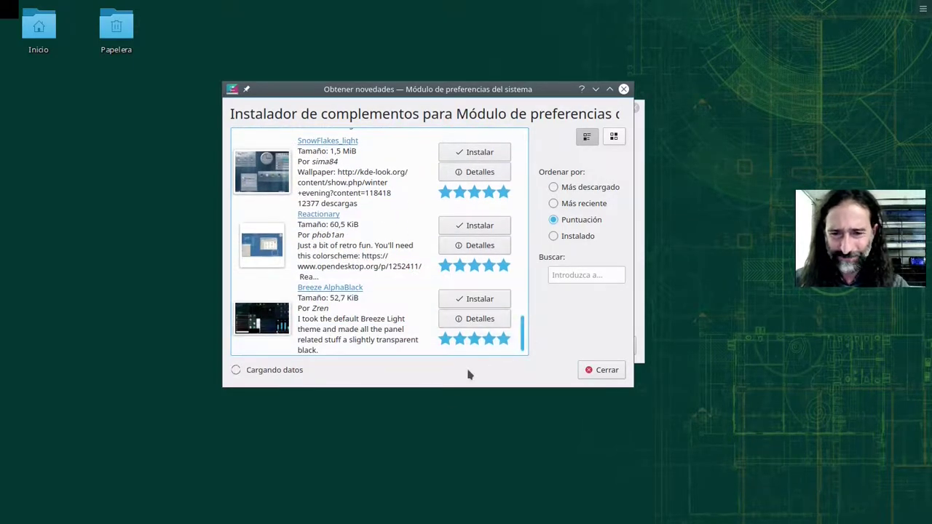
{"action": "left_click_drag", "start_coordinate": [451, 387], "coordinate": [444, 523]}
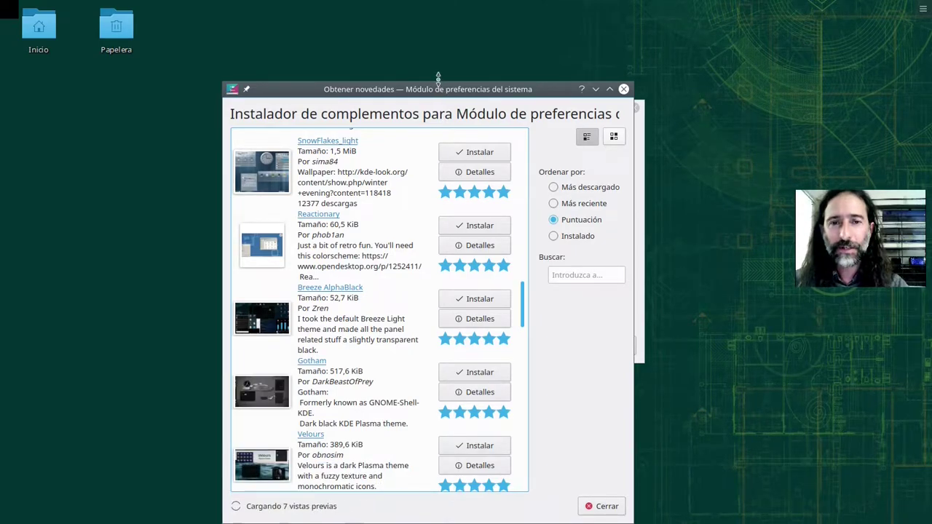
{"action": "left_click_drag", "start_coordinate": [441, 86], "coordinate": [435, 9]}
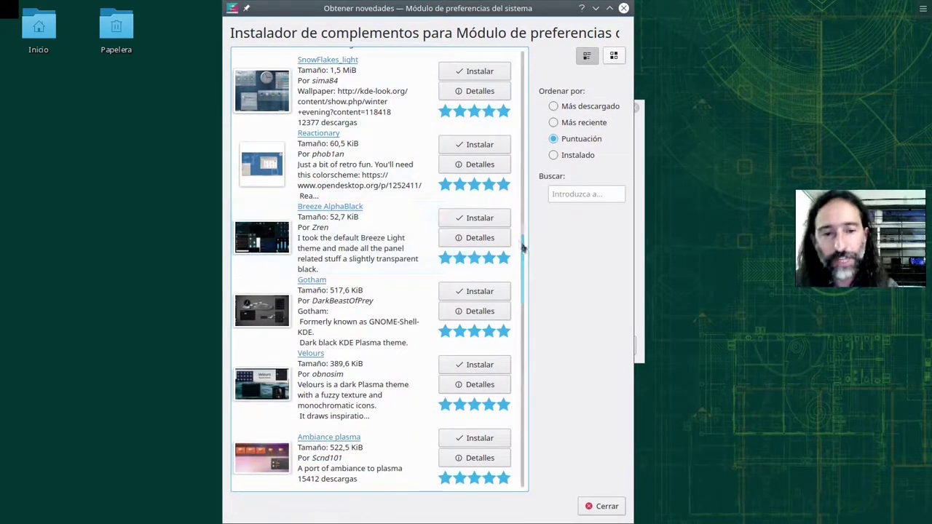
{"action": "left_click_drag", "start_coordinate": [522, 246], "coordinate": [521, 48]}
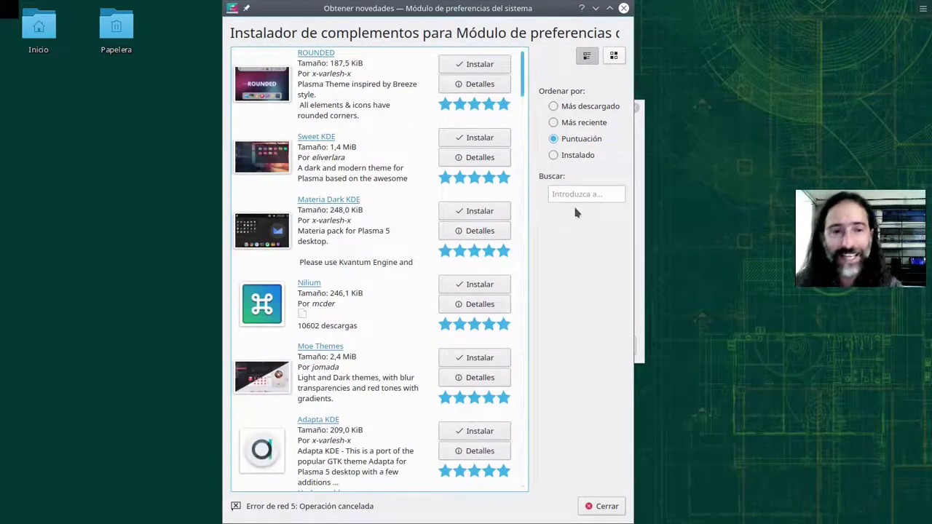
- Search the theme installer for "magenta", install the Magenta desktop theme and close the installer
{"action": "left_click", "coordinate": [578, 200]}
{"action": "type", "text": "magenta"}
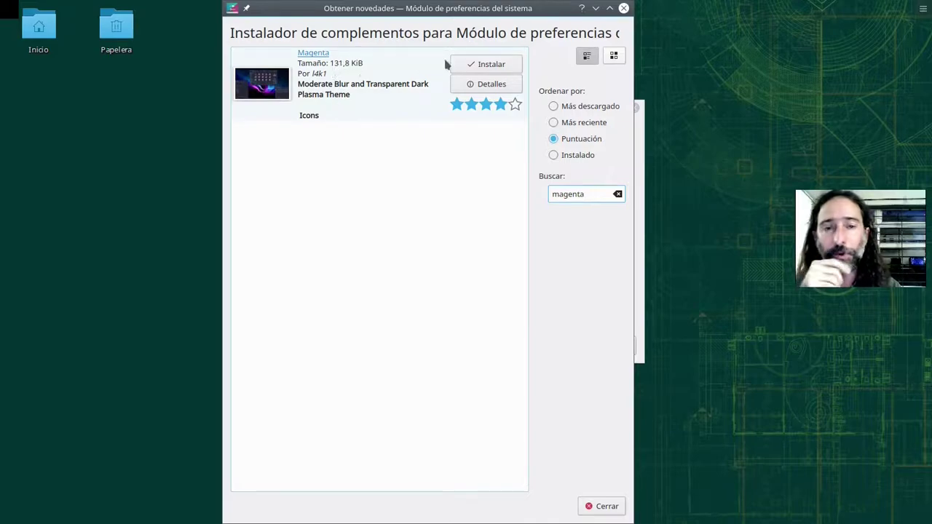
{"action": "left_click", "coordinate": [478, 66]}
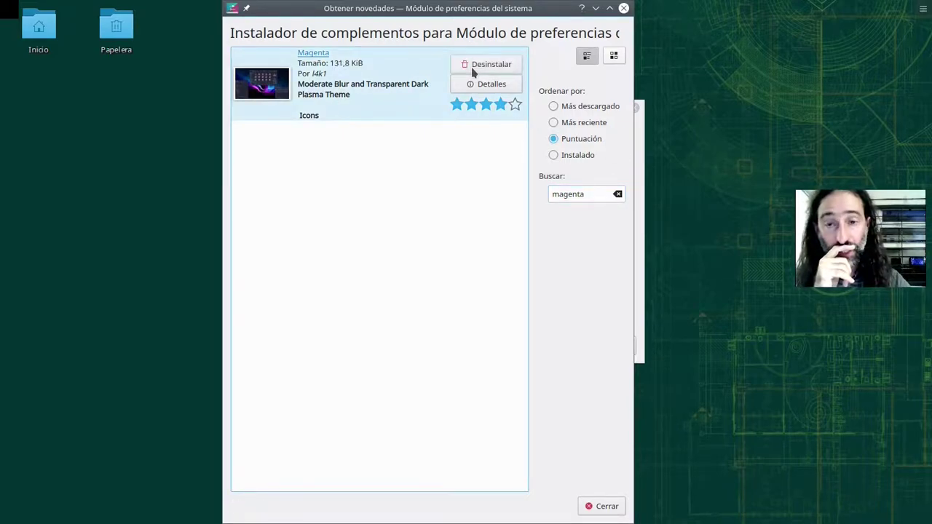
{"action": "left_click", "coordinate": [609, 506]}
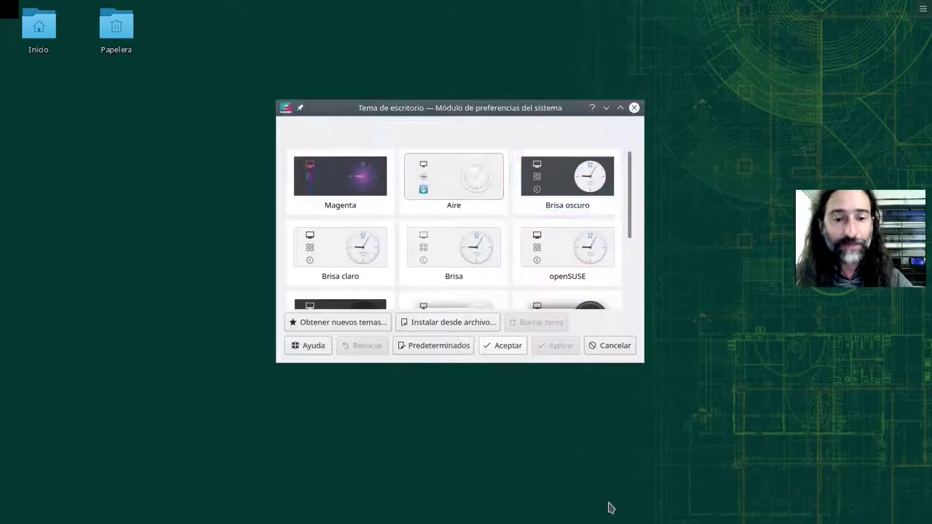
- Apply the Magenta desktop theme and briefly open the application launcher to check how it looks
{"action": "left_click", "coordinate": [336, 180]}
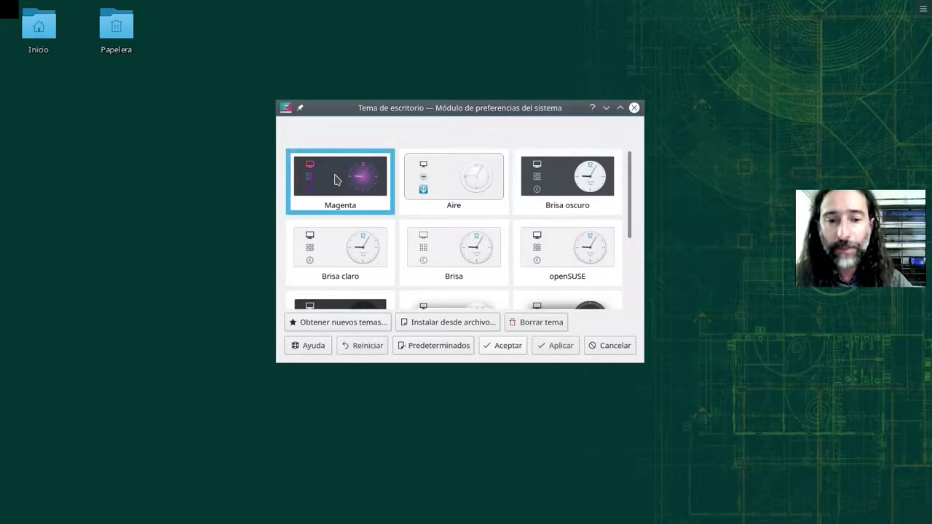
{"action": "left_click", "coordinate": [547, 348]}
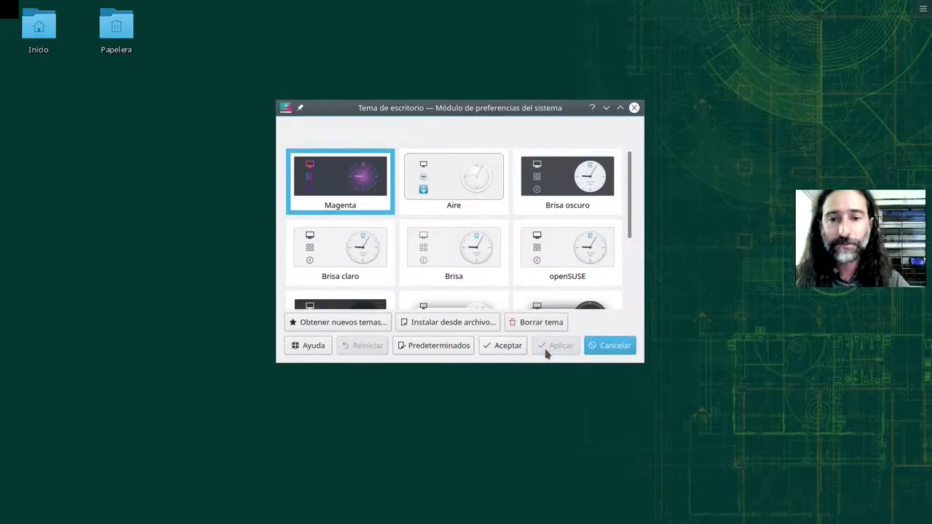
{"action": "mouse_move", "coordinate": [44, 517]}
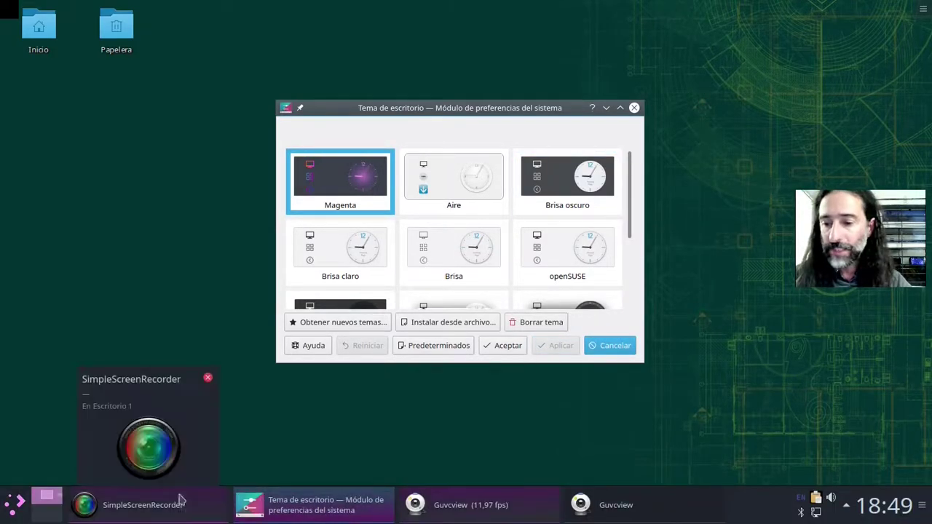
{"action": "left_click", "coordinate": [14, 513]}
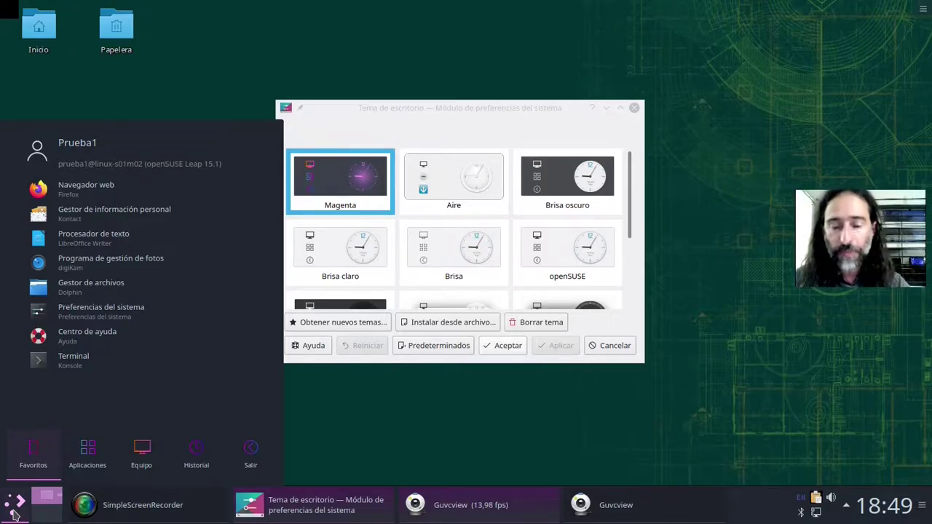
{"action": "left_click", "coordinate": [14, 512]}
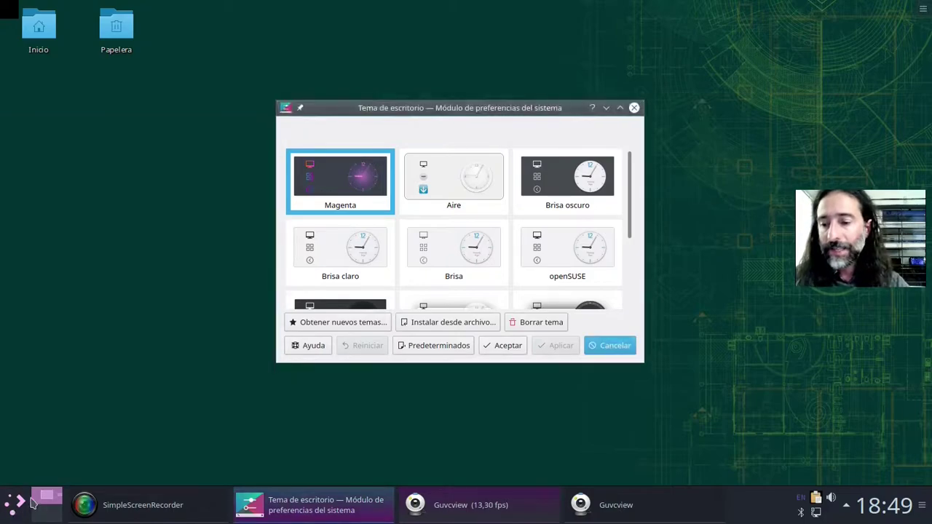
- Set the number of virtual desktops to 1 in the pager's desktop configuration and close the desktop theme settings
{"action": "right_click", "coordinate": [45, 498]}
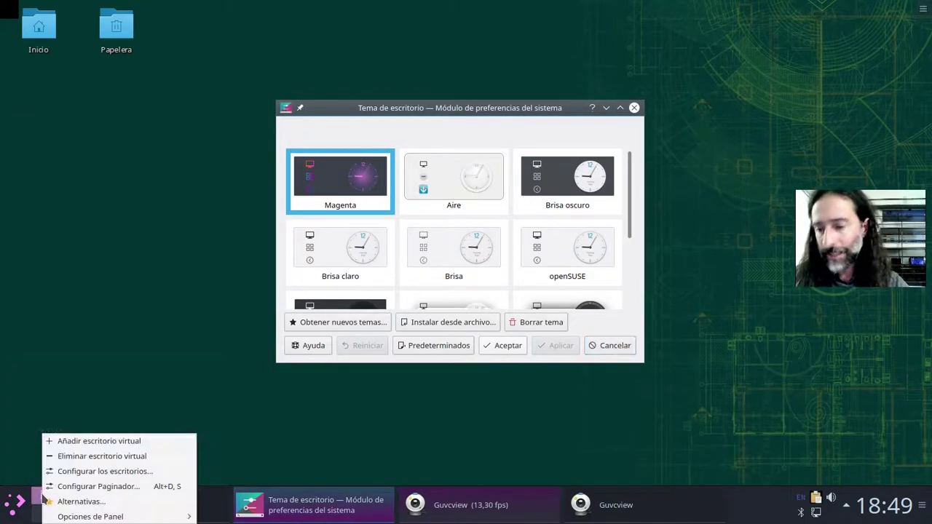
{"action": "left_click", "coordinate": [83, 473]}
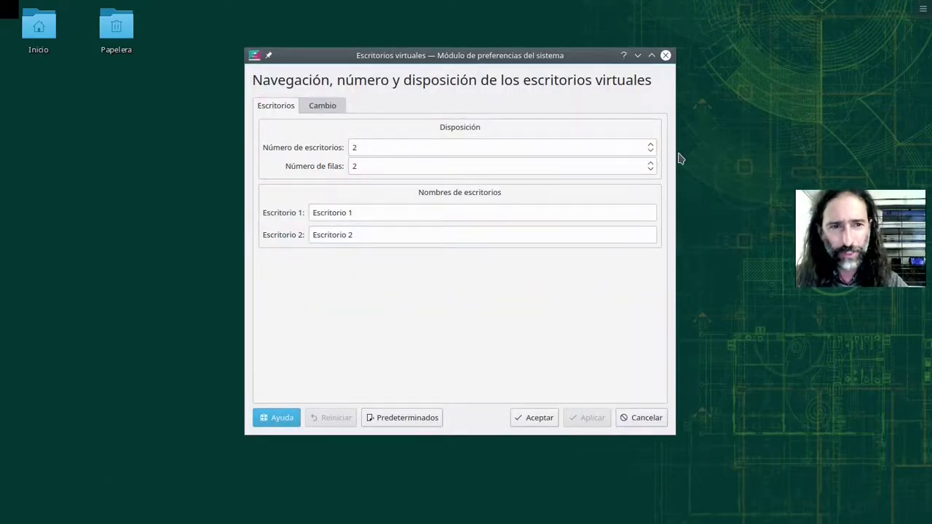
{"action": "left_click", "coordinate": [650, 150]}
{"action": "left_click", "coordinate": [592, 418]}
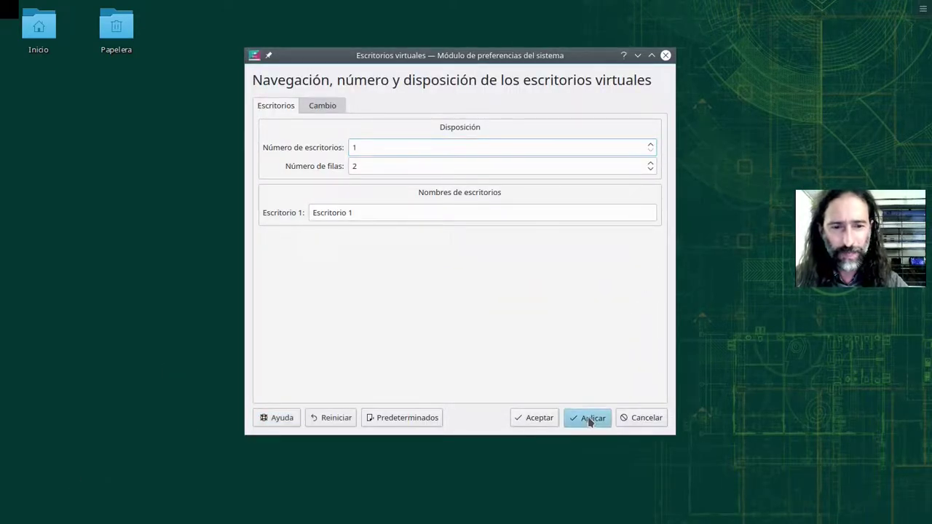
{"action": "left_click", "coordinate": [537, 418]}
{"action": "mouse_move", "coordinate": [342, 520]}
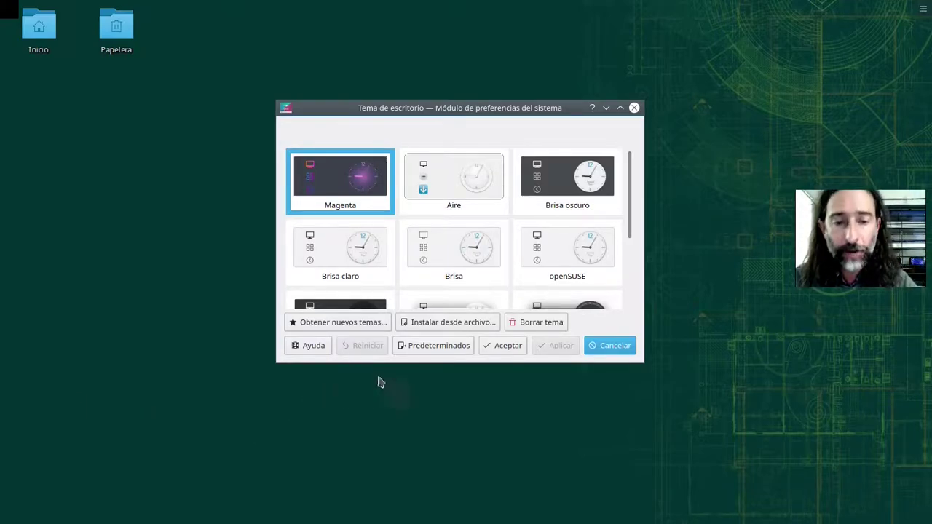
{"action": "left_click", "coordinate": [492, 348]}
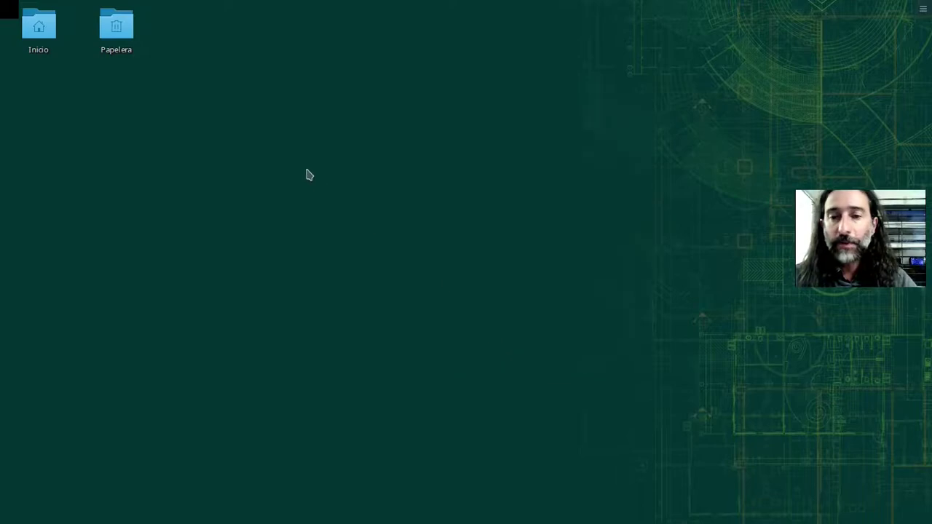
- Open the wallpaper downloader from the desktop settings, search it for "nebula" and shift its window aside
{"action": "right_click", "coordinate": [307, 172]}
{"action": "left_click", "coordinate": [396, 392]}
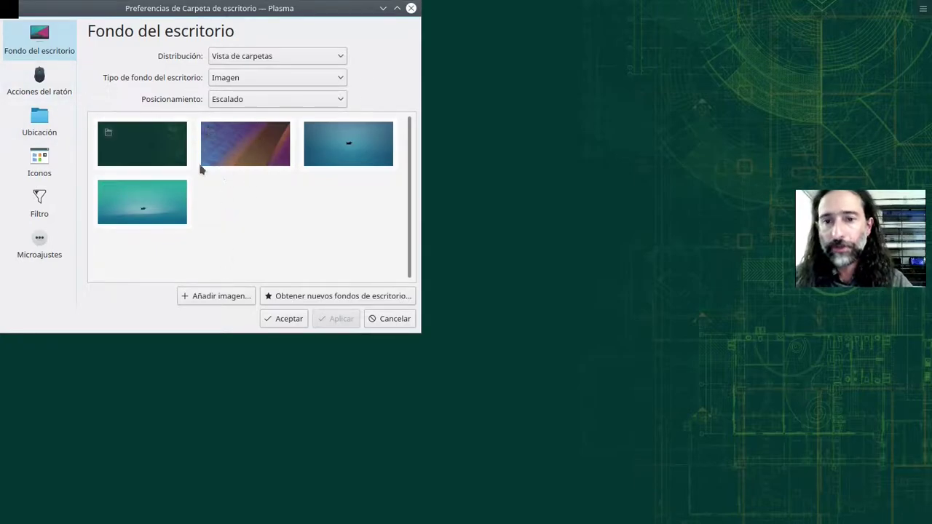
{"action": "left_click", "coordinate": [298, 302]}
{"action": "left_click", "coordinate": [347, 244]}
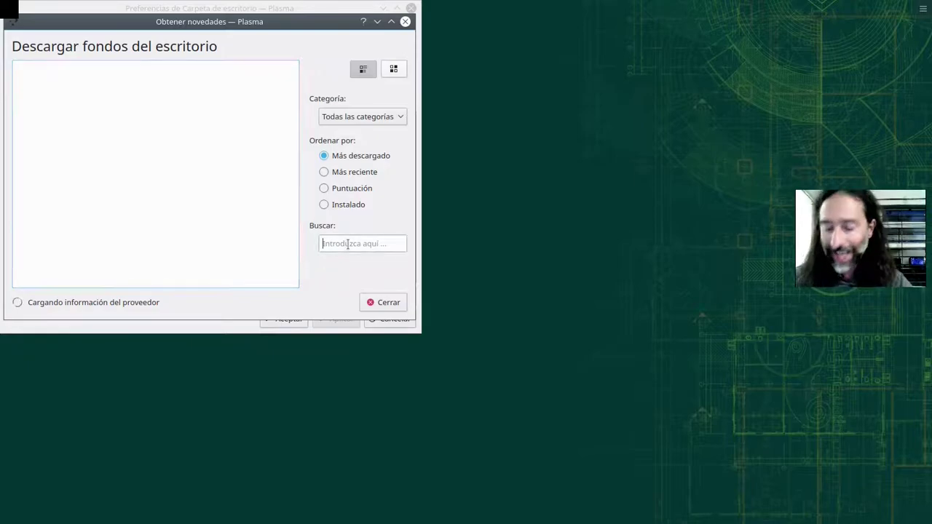
{"action": "type", "text": "nebula"}
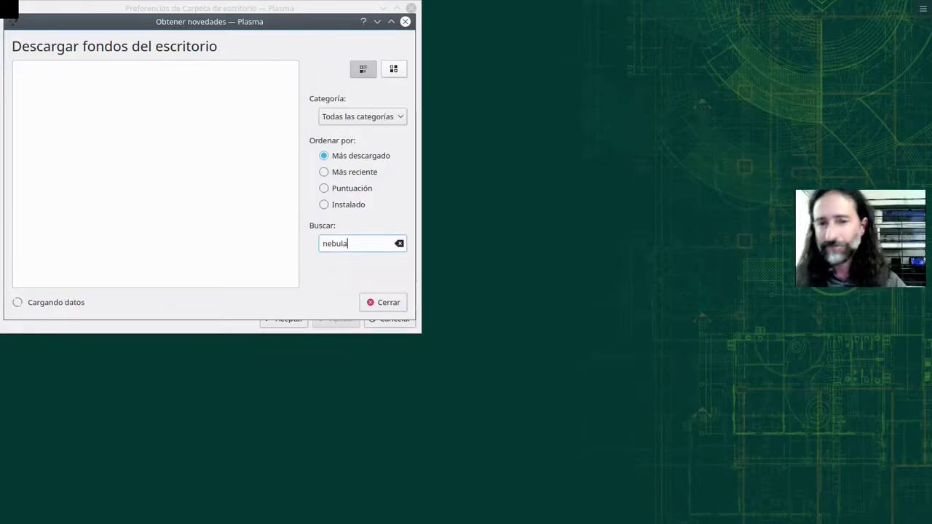
{"action": "left_click_drag", "start_coordinate": [268, 22], "coordinate": [391, 55]}
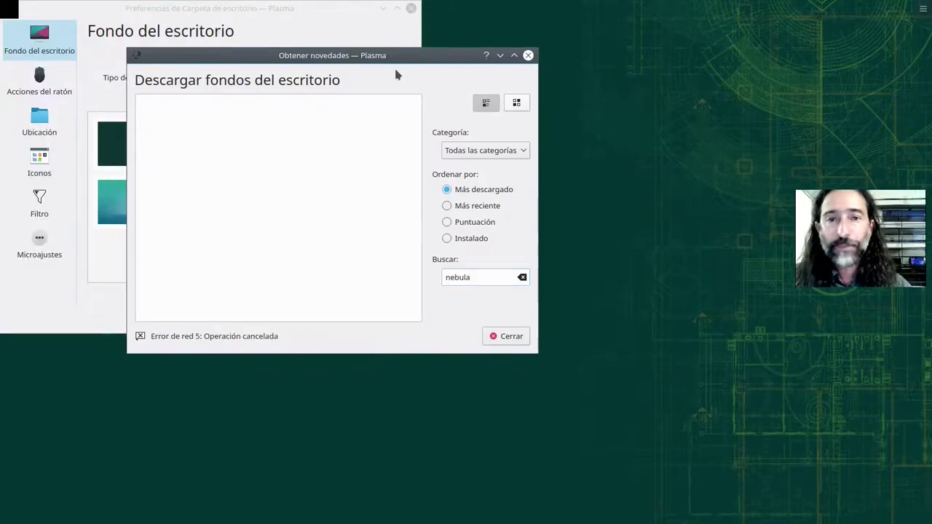
- Browse the nebula wallpapers to install some, apply the purple lake landscape with planets and move the settings window to view it
{"action": "scroll", "coordinate": [290, 241], "scroll_direction": "down", "scroll_amount": 10}
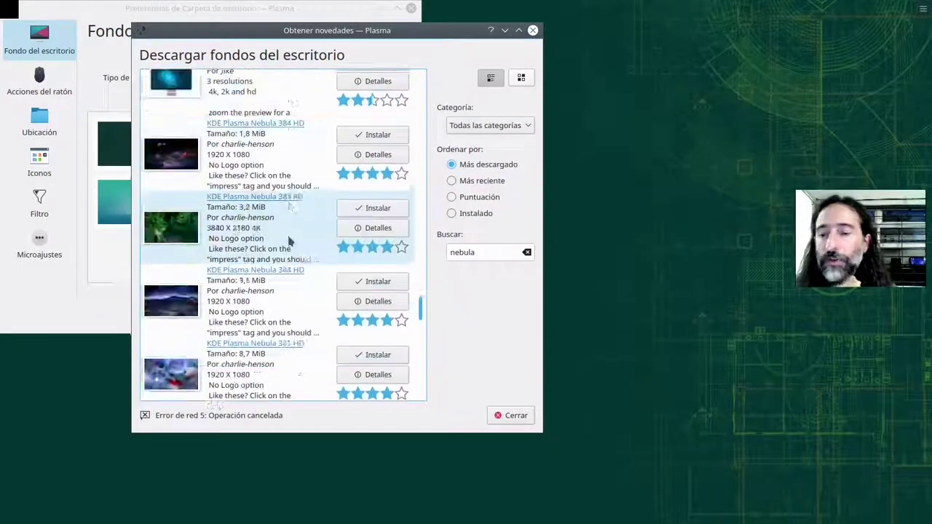
{"action": "scroll", "coordinate": [290, 241], "scroll_direction": "down", "scroll_amount": 5}
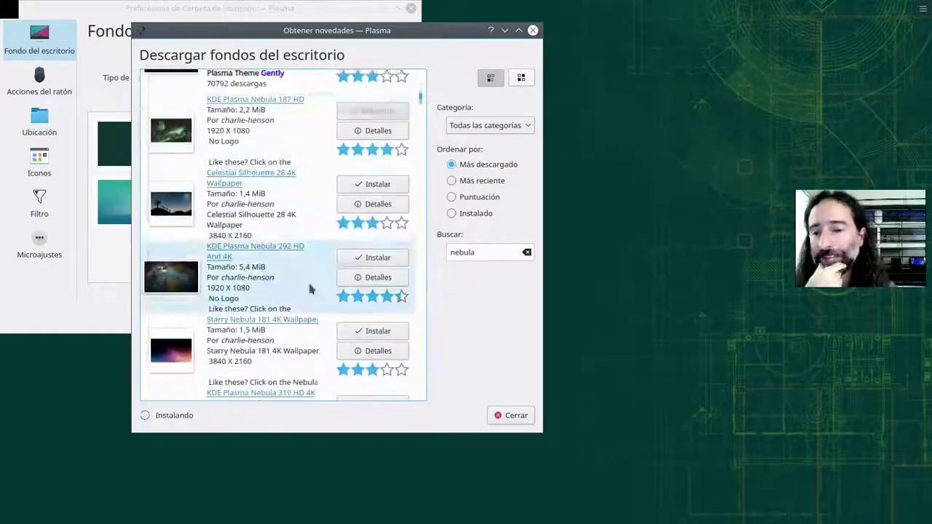
{"action": "scroll", "coordinate": [309, 290], "scroll_direction": "down", "scroll_amount": 5}
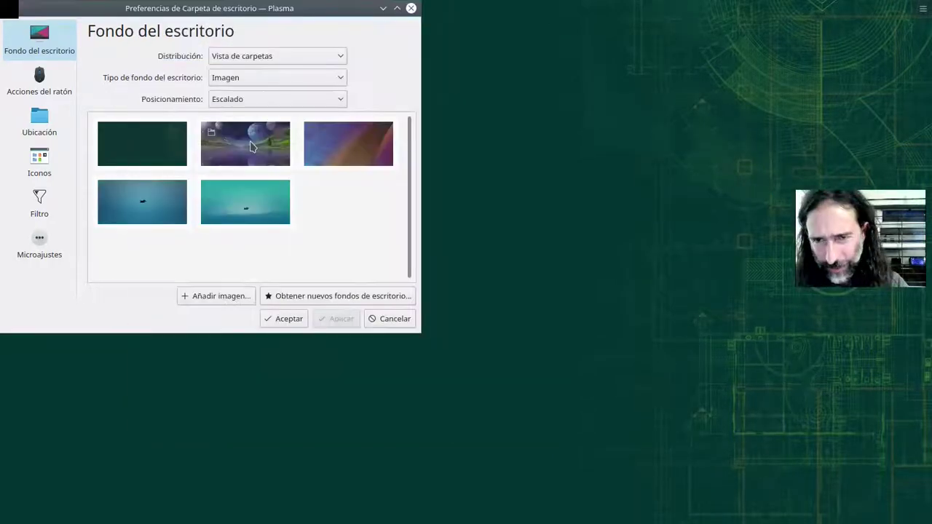
{"action": "left_click", "coordinate": [250, 146]}
{"action": "left_click", "coordinate": [337, 318]}
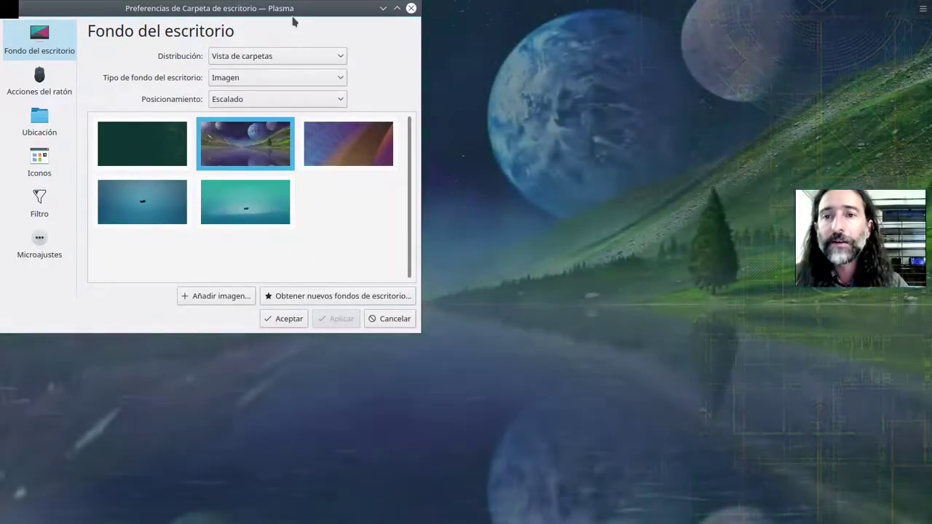
{"action": "left_click_drag", "start_coordinate": [294, 22], "coordinate": [448, 79]}
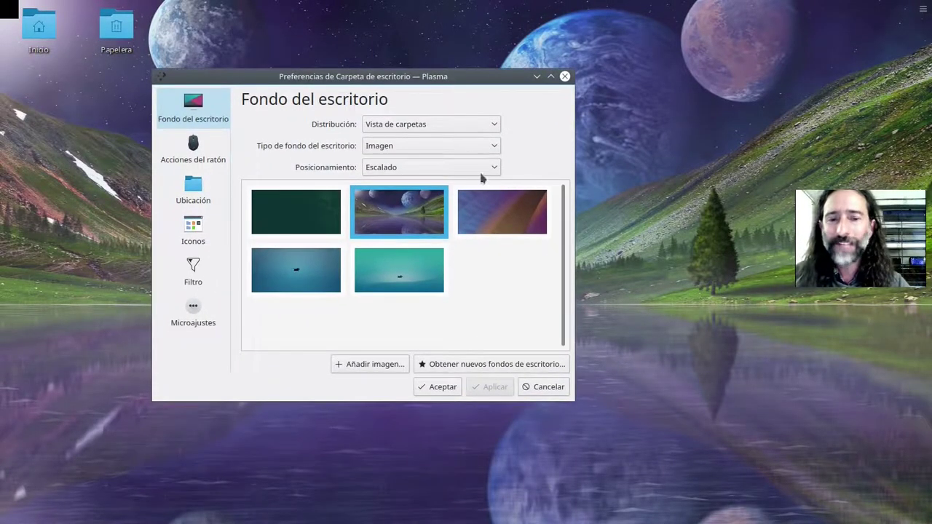
- Reopen the wallpaper downloader, sort the wallpapers by Puntuación and browse the list
{"action": "left_click", "coordinate": [493, 366]}
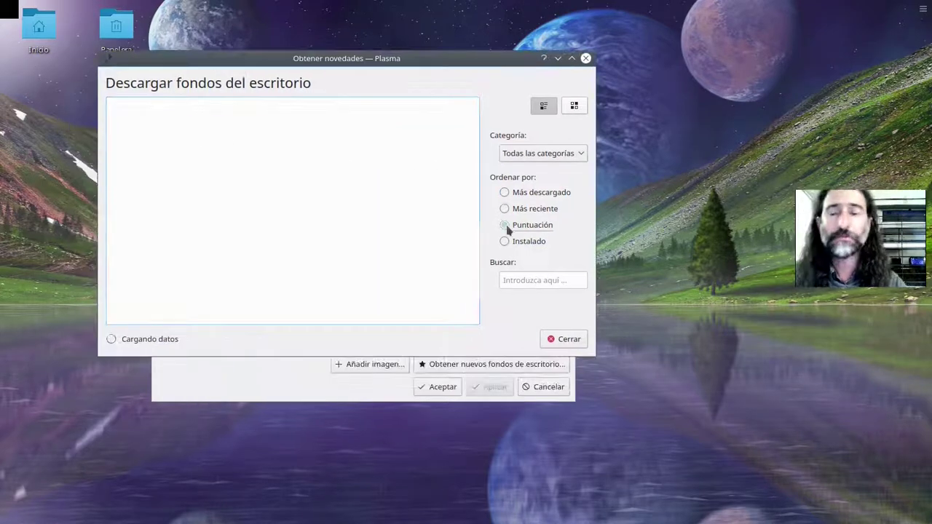
{"action": "scroll", "coordinate": [337, 220], "scroll_direction": "down", "scroll_amount": 10}
{"action": "scroll", "coordinate": [306, 201], "scroll_direction": "down", "scroll_amount": 5}
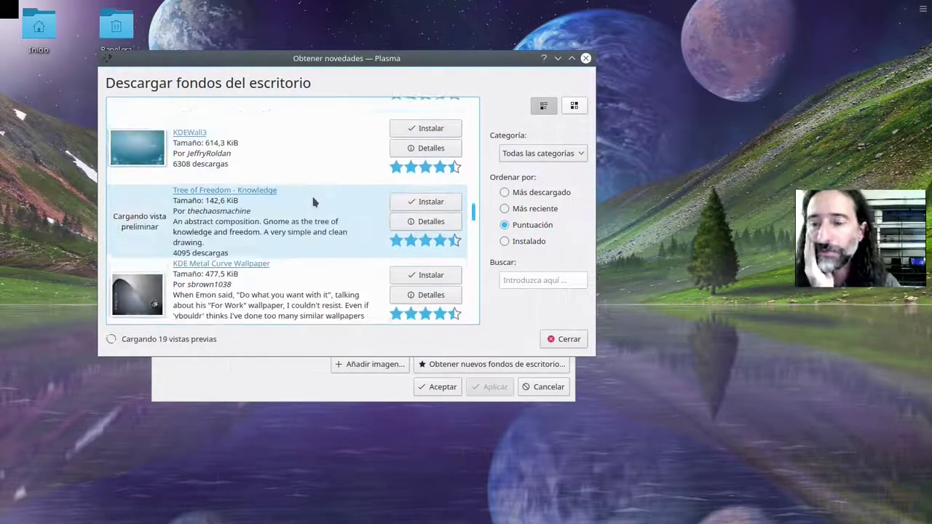
- Search the wallpapers for "forest", install Fog in the Forest and Winter cottage in the forest, and close the downloader
{"action": "type", "text": "forest"}
{"action": "scroll", "coordinate": [306, 214], "scroll_direction": "down", "scroll_amount": 3}
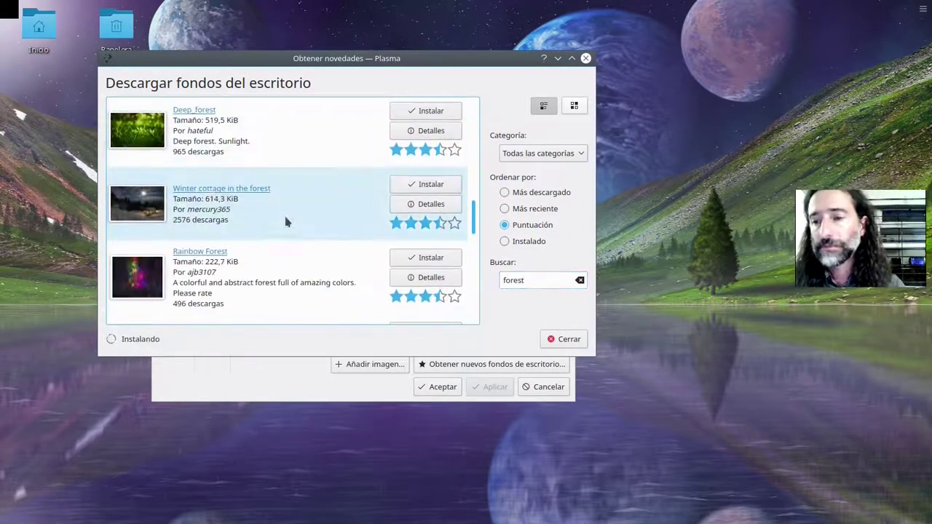
{"action": "left_click", "coordinate": [430, 184]}
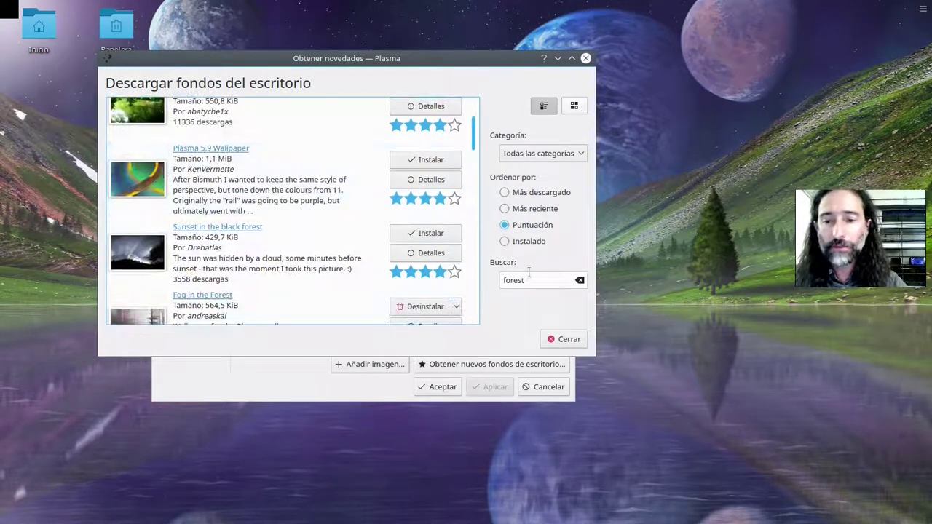
{"action": "left_click", "coordinate": [564, 339]}
- Apply the sunset wallpaper with the river between mossy green banks and shift the settings window to view it
{"action": "left_click_drag", "start_coordinate": [393, 68], "coordinate": [389, 10]}
{"action": "left_click", "coordinate": [504, 223]}
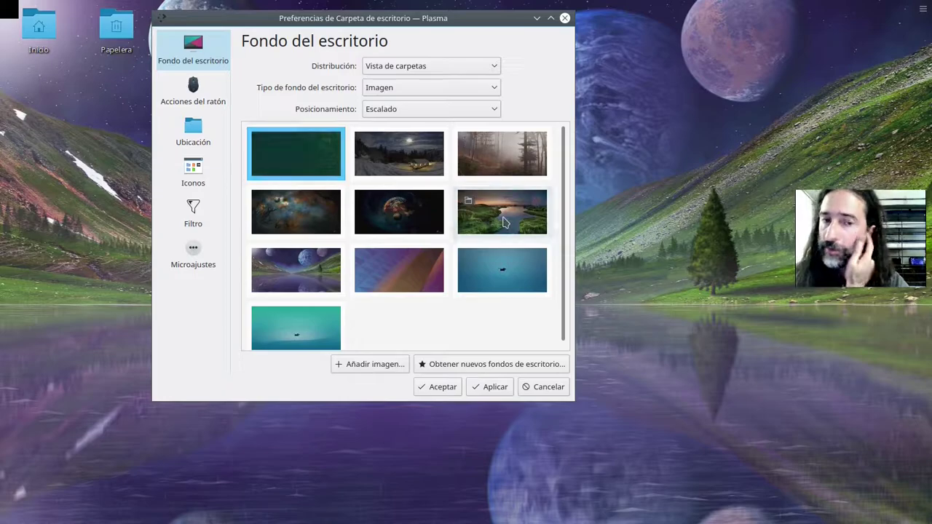
{"action": "left_click", "coordinate": [495, 386]}
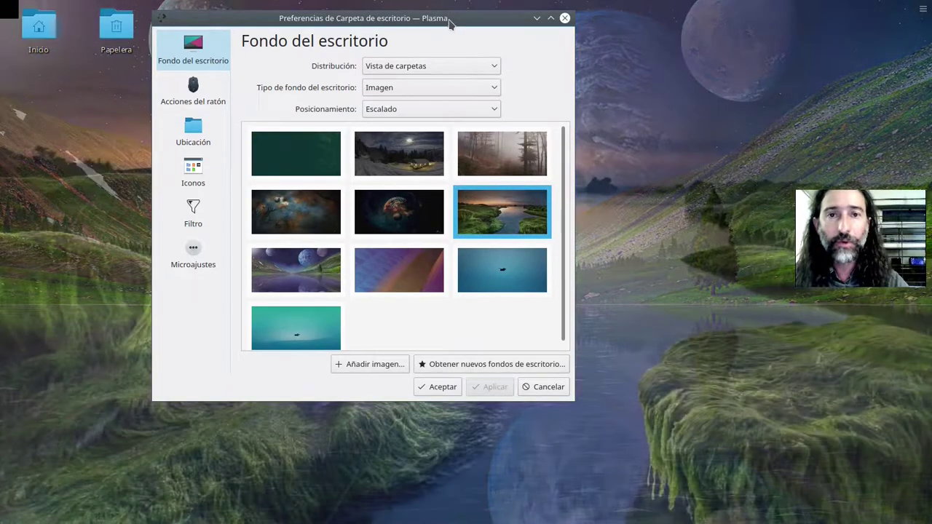
{"action": "mouse_move", "coordinate": [448, 18]}
{"action": "left_mouse_down"}
{"action": "mouse_move", "coordinate": [463, 389]}
{"action": "mouse_move", "coordinate": [470, 69]}
{"action": "mouse_move", "coordinate": [398, 160]}
{"action": "mouse_move", "coordinate": [350, 358]}
{"action": "mouse_move", "coordinate": [461, 19]}
{"action": "left_mouse_up"}
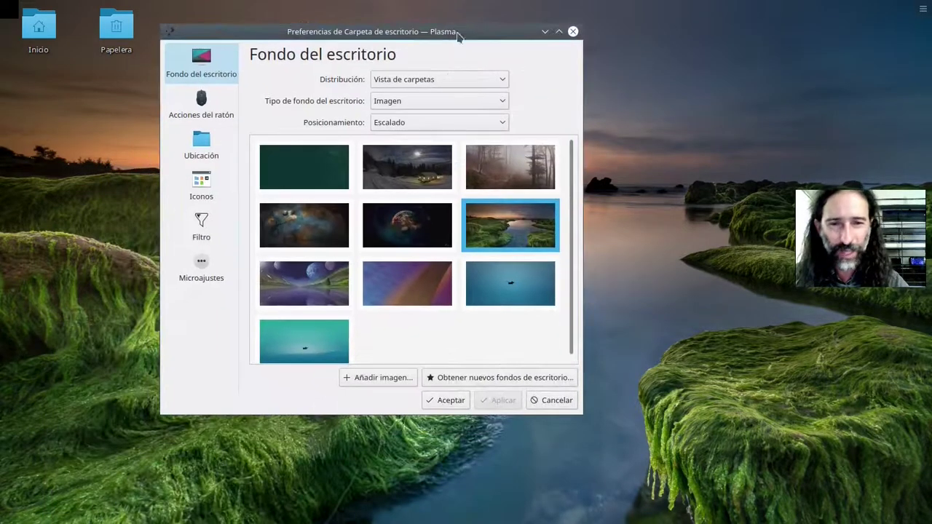
- Try out the foggy forest wallpaper and the dark planet wallpaper, moving the settings window aside to view each
{"action": "left_click", "coordinate": [517, 172]}
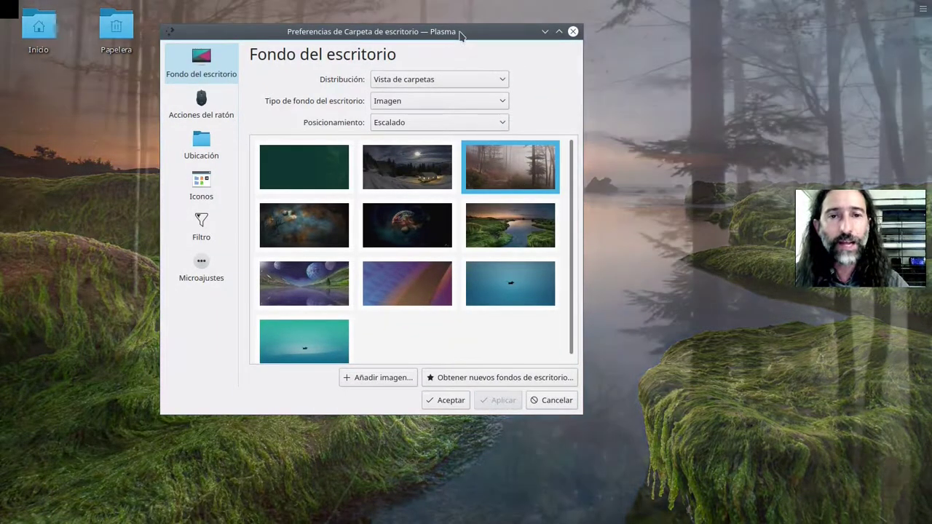
{"action": "left_click_drag", "start_coordinate": [458, 31], "coordinate": [439, 458]}
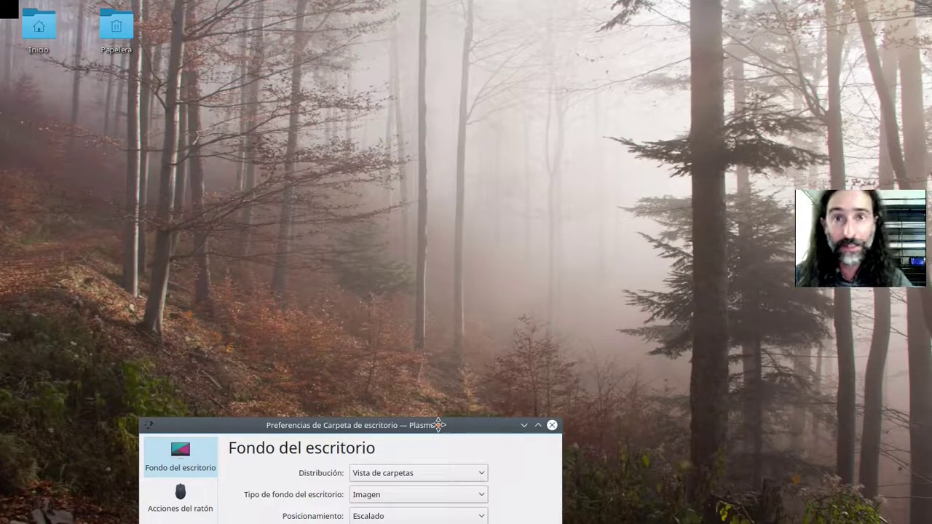
{"action": "left_click_drag", "start_coordinate": [438, 425], "coordinate": [526, 67]}
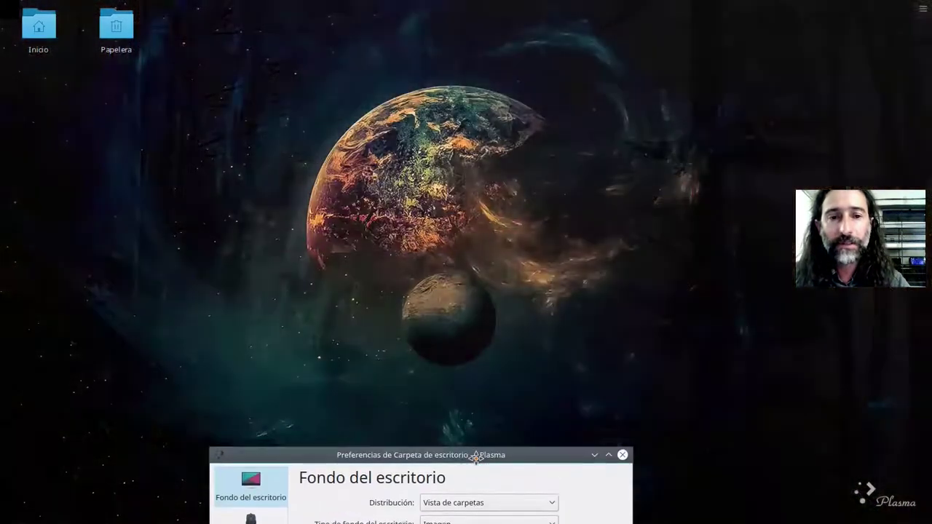
{"action": "left_click_drag", "start_coordinate": [475, 457], "coordinate": [502, 91]}
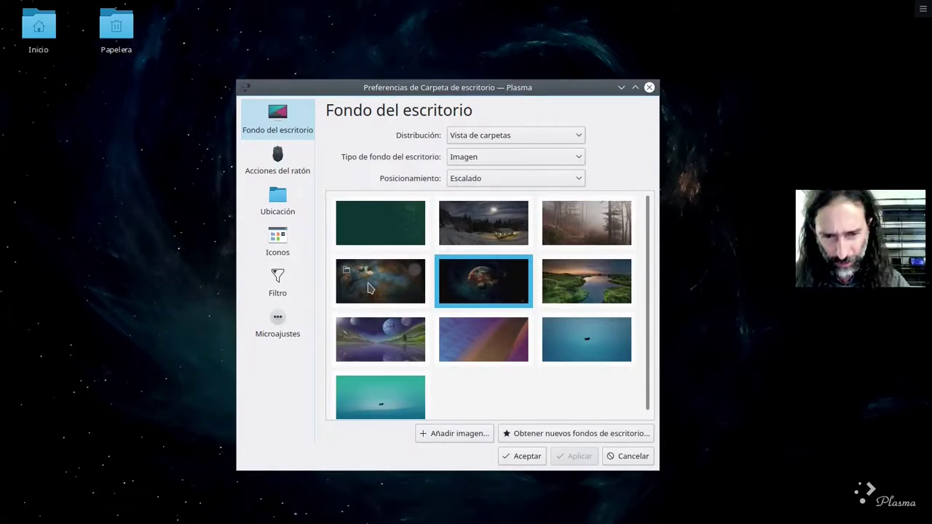
- Apply the snowy night wallpaper with the lit cottage and move the settings window to view it
{"action": "left_click", "coordinate": [484, 223]}
{"action": "left_click", "coordinate": [574, 457]}
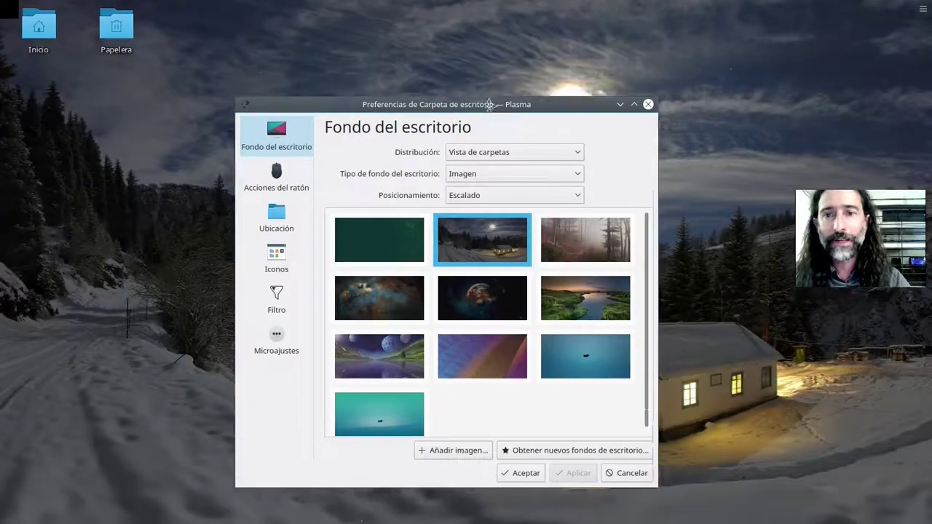
{"action": "left_click_drag", "start_coordinate": [490, 82], "coordinate": [483, 29]}
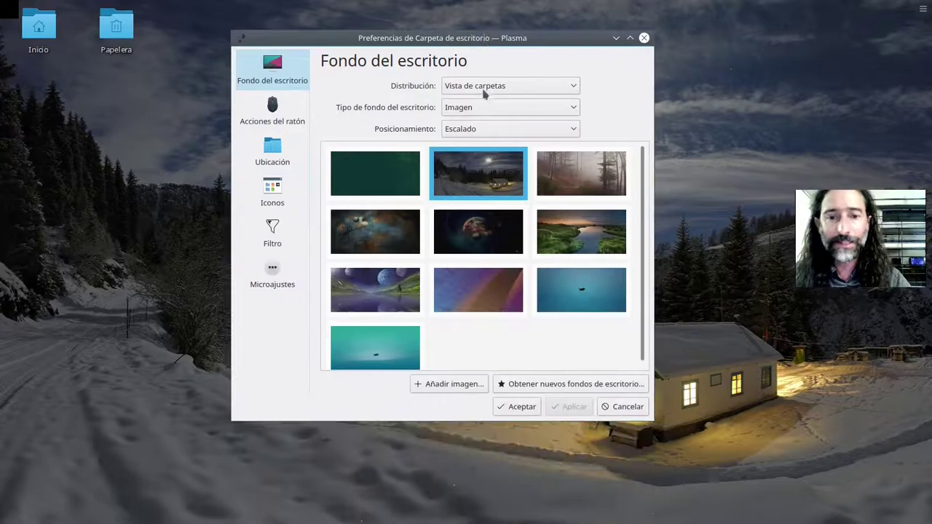
- Accept the wallpaper settings, search the application launcher for "icono" and open the Iconos theme settings
{"action": "left_click", "coordinate": [516, 406]}
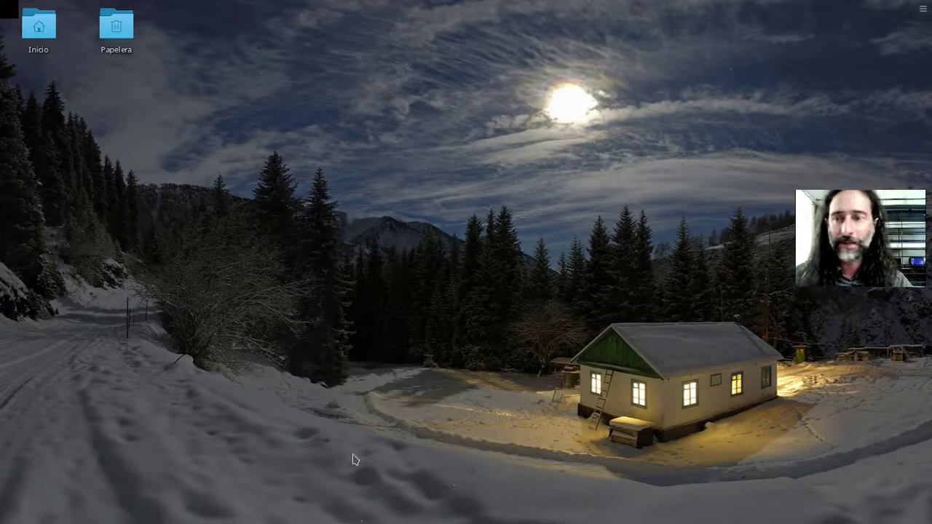
{"action": "mouse_move", "coordinate": [357, 520]}
{"action": "left_click", "coordinate": [19, 506]}
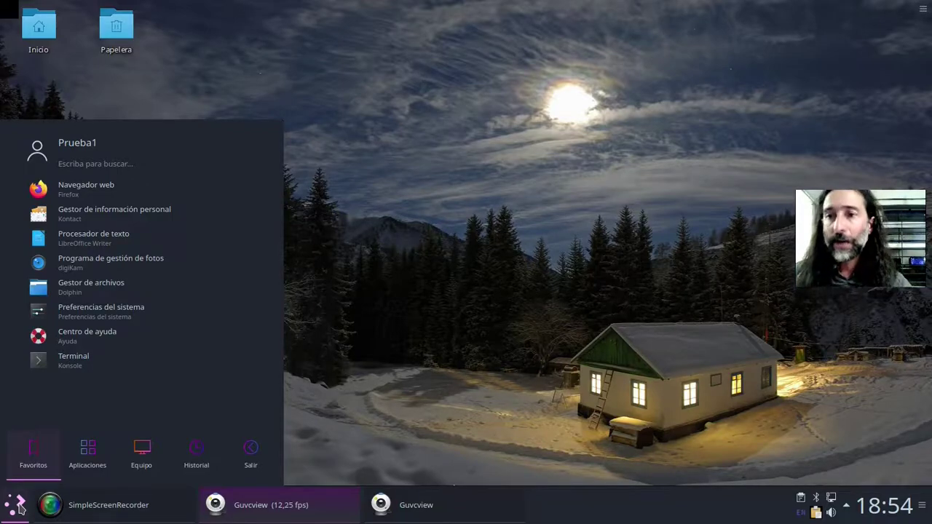
{"action": "type", "text": "icono"}
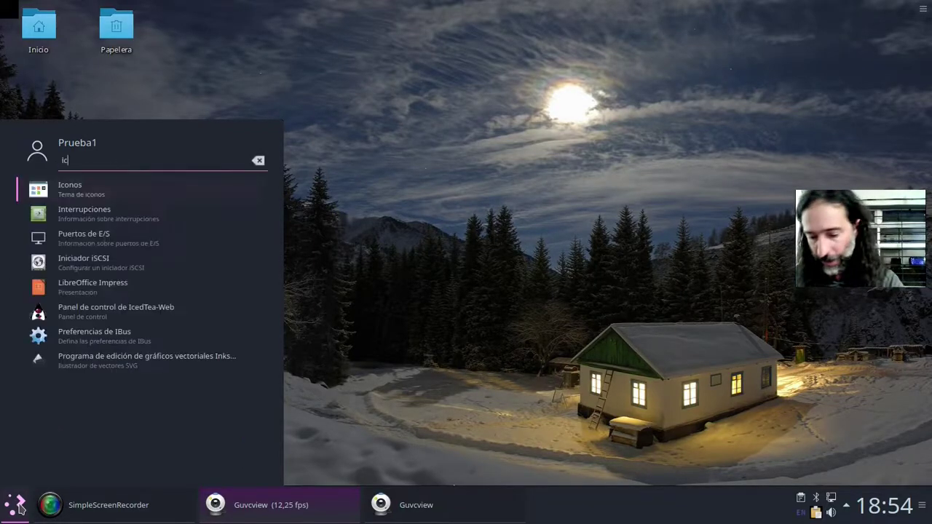
{"action": "left_click", "coordinate": [113, 201]}
- Open the downloader for new icon themes, sort them by Puntuación and shift its window aside
{"action": "left_click", "coordinate": [285, 373]}
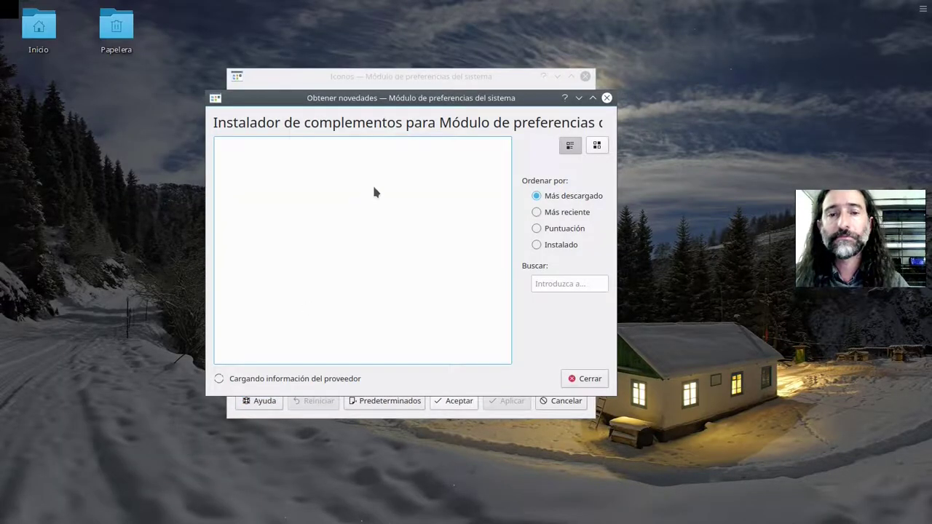
{"action": "left_click", "coordinate": [536, 229]}
{"action": "left_click_drag", "start_coordinate": [484, 94], "coordinate": [392, 106]}
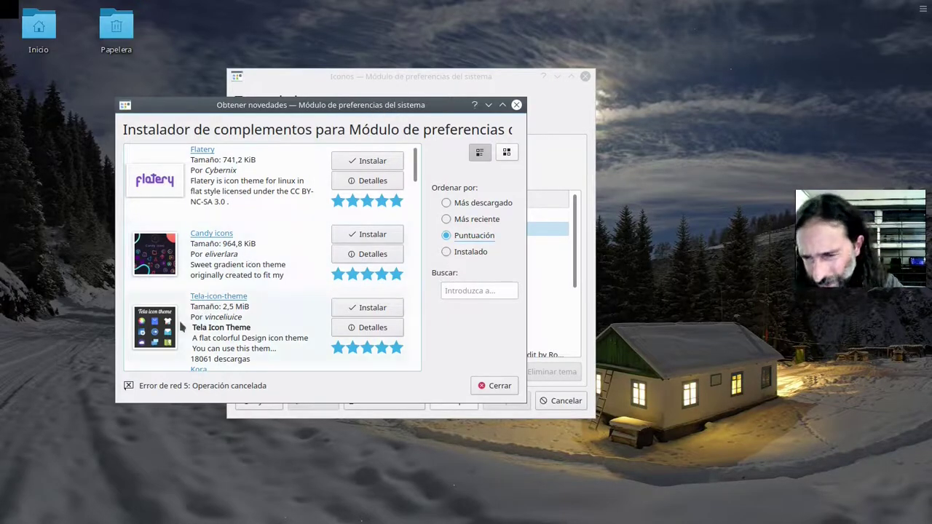
- Start installing the 01-Tela.tar.xz variant of Tela-icon-theme and the first listed master archive of the Papirus theme
{"action": "left_click", "coordinate": [373, 306]}
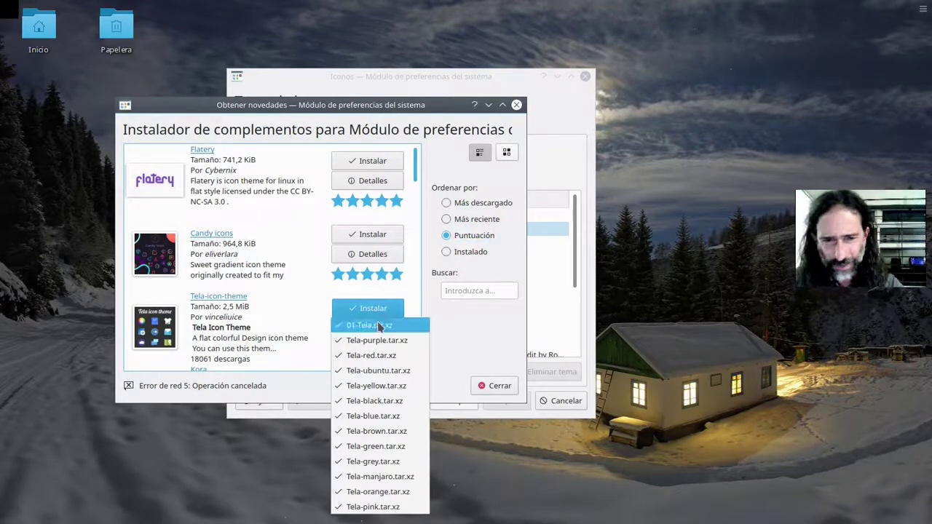
{"action": "left_click", "coordinate": [373, 326]}
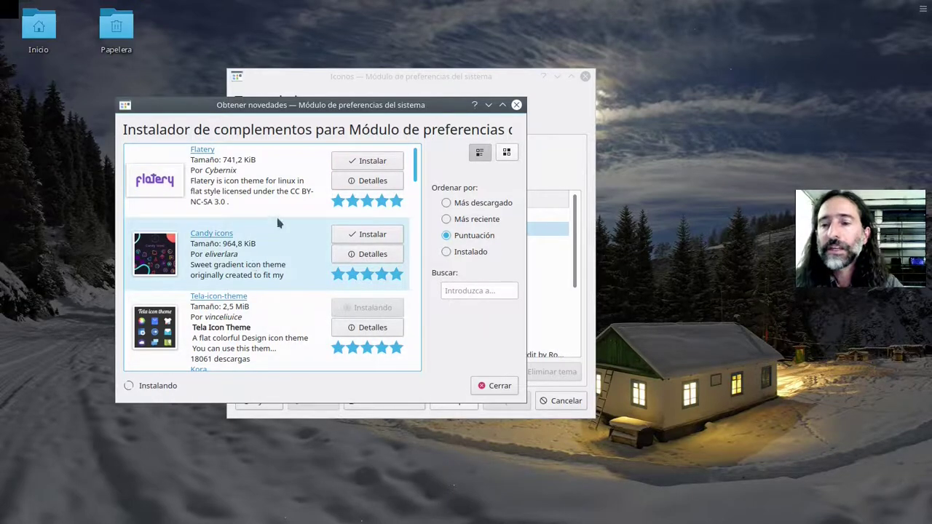
{"action": "scroll", "coordinate": [277, 223], "scroll_direction": "down", "scroll_amount": 1}
{"action": "scroll", "coordinate": [278, 224], "scroll_direction": "down", "scroll_amount": 3}
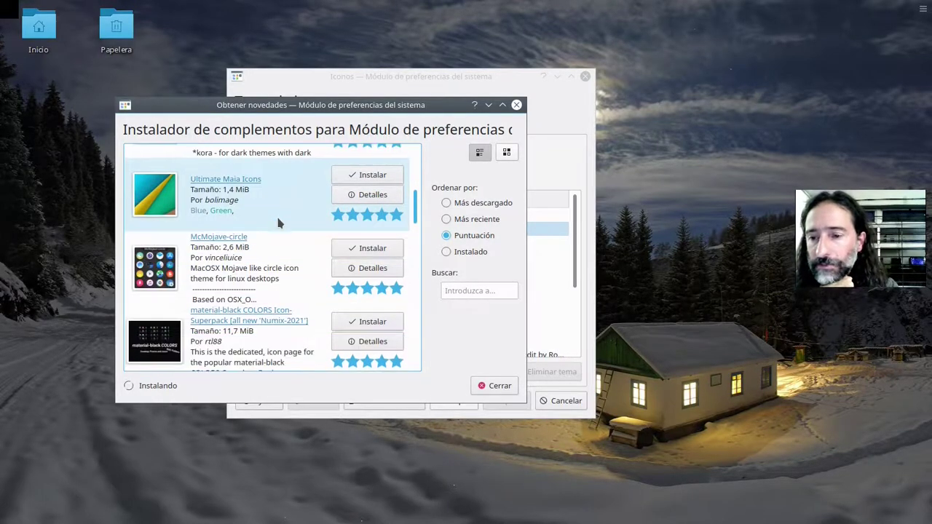
{"action": "scroll", "coordinate": [277, 224], "scroll_direction": "down", "scroll_amount": 3}
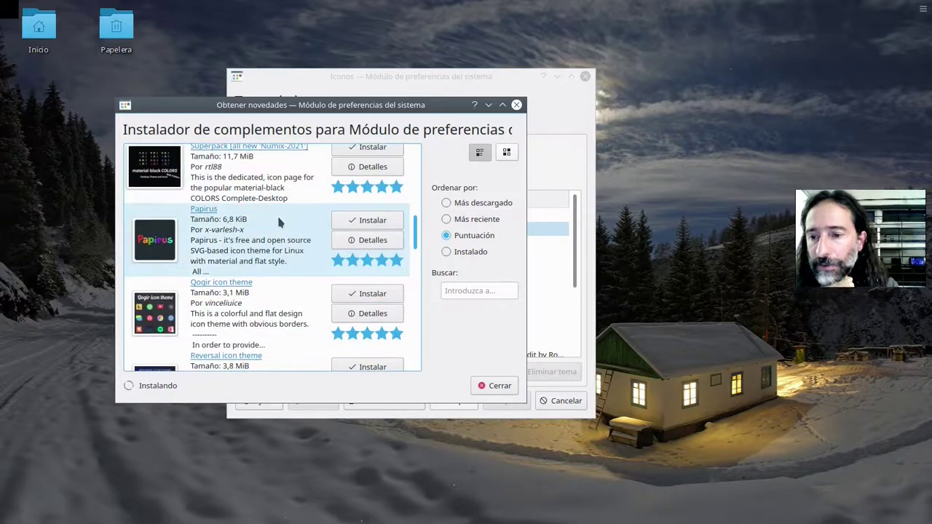
{"action": "left_click", "coordinate": [357, 224]}
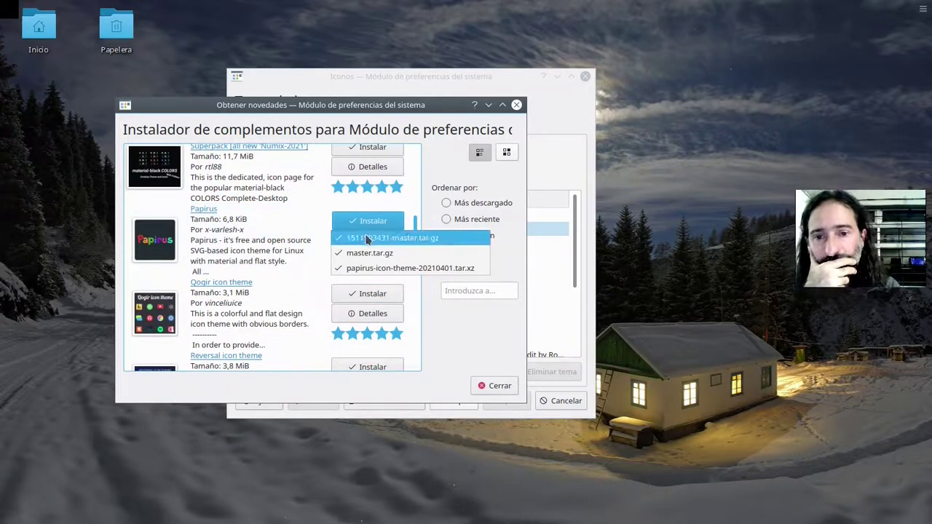
{"action": "left_click", "coordinate": [364, 238]}
- Find the Newaita icon theme further down the list and try to install its first archive
{"action": "scroll", "coordinate": [292, 271], "scroll_direction": "down", "scroll_amount": 2}
{"action": "scroll", "coordinate": [286, 274], "scroll_direction": "down", "scroll_amount": 2}
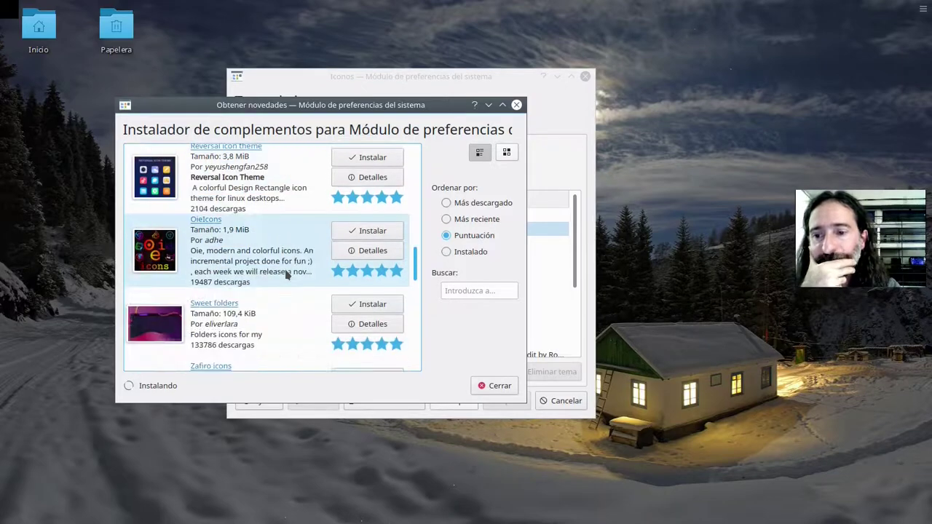
{"action": "scroll", "coordinate": [286, 274], "scroll_direction": "down", "scroll_amount": 3}
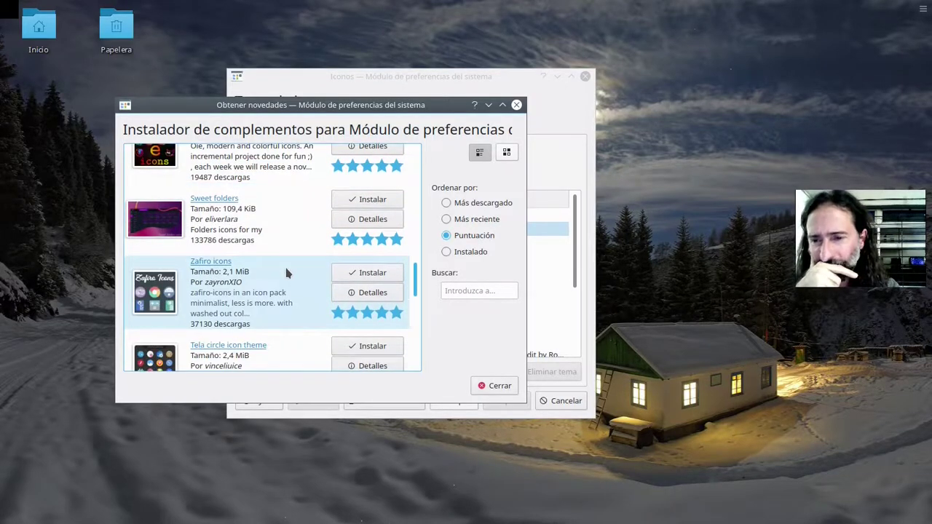
{"action": "scroll", "coordinate": [287, 273], "scroll_direction": "down", "scroll_amount": 5}
{"action": "left_click", "coordinate": [367, 248]}
{"action": "left_click", "coordinate": [364, 264]}
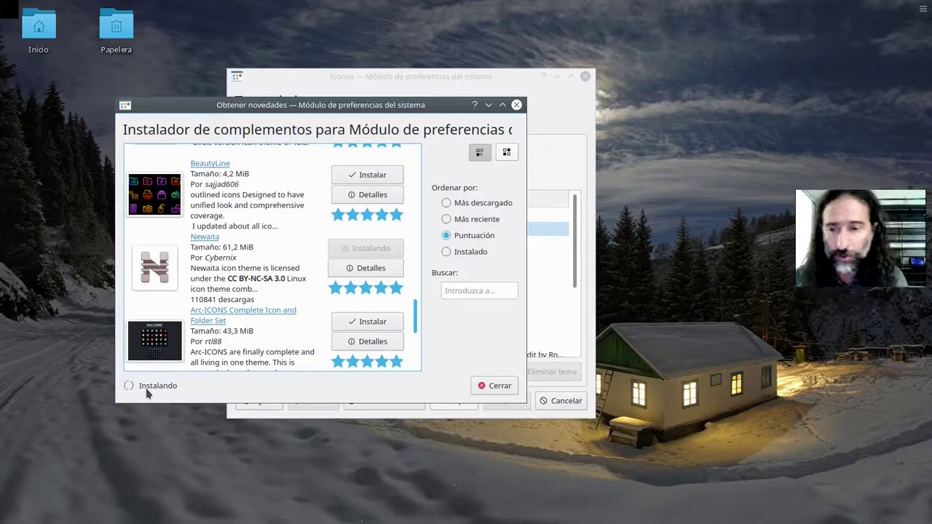
- Apply the MATE-Faenza icon theme and accept the icon settings
{"action": "scroll", "coordinate": [350, 236], "scroll_direction": "down", "scroll_amount": 1}
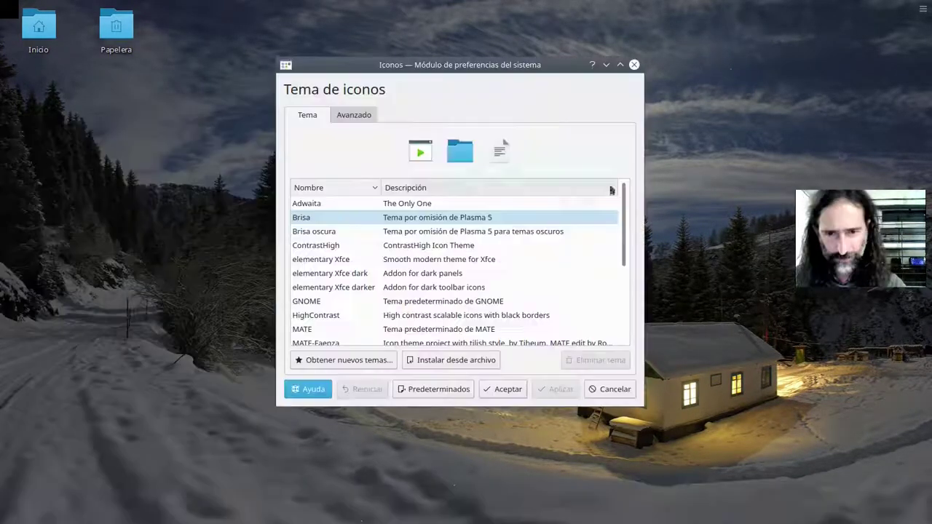
{"action": "left_click", "coordinate": [554, 390]}
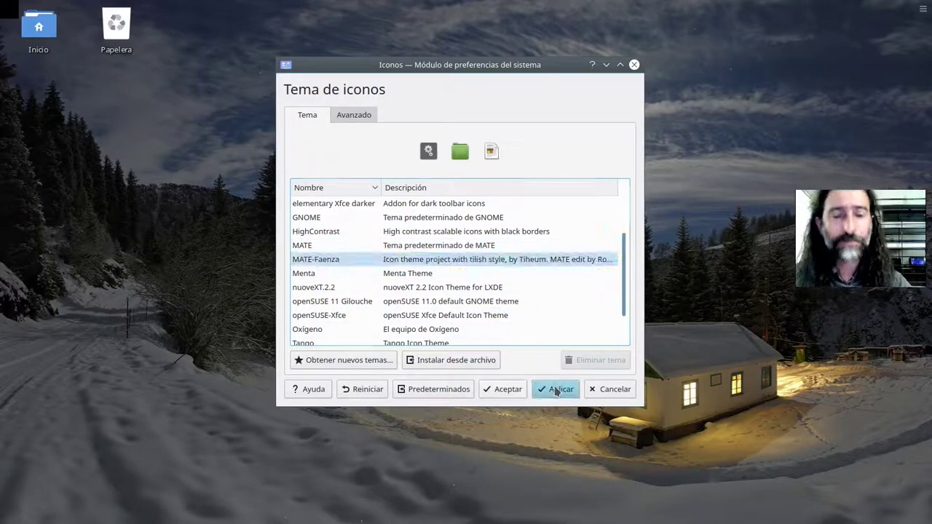
{"action": "left_click", "coordinate": [495, 390]}
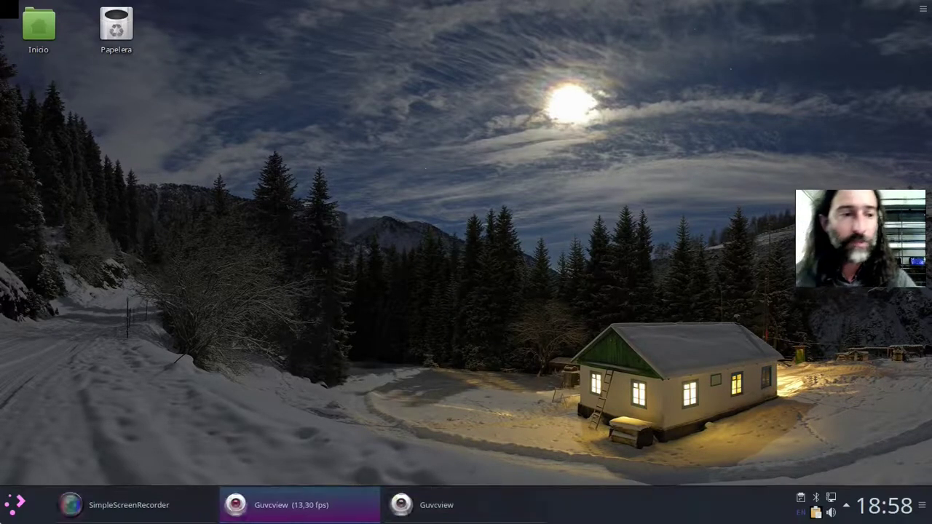
- Look over the new icons in the launcher's sections and move the Papelera icon to the desktop's lower-right corner
{"action": "left_click", "coordinate": [9, 512]}
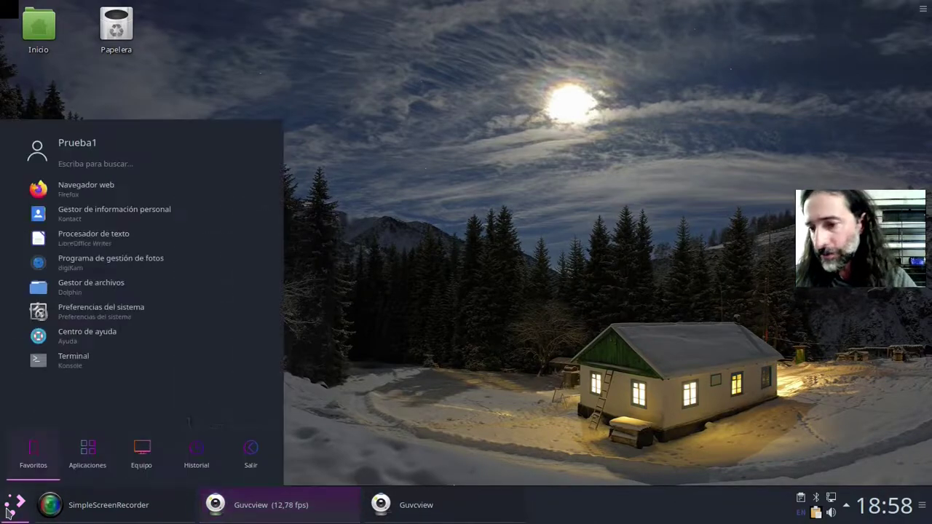
{"action": "left_click", "coordinate": [83, 457]}
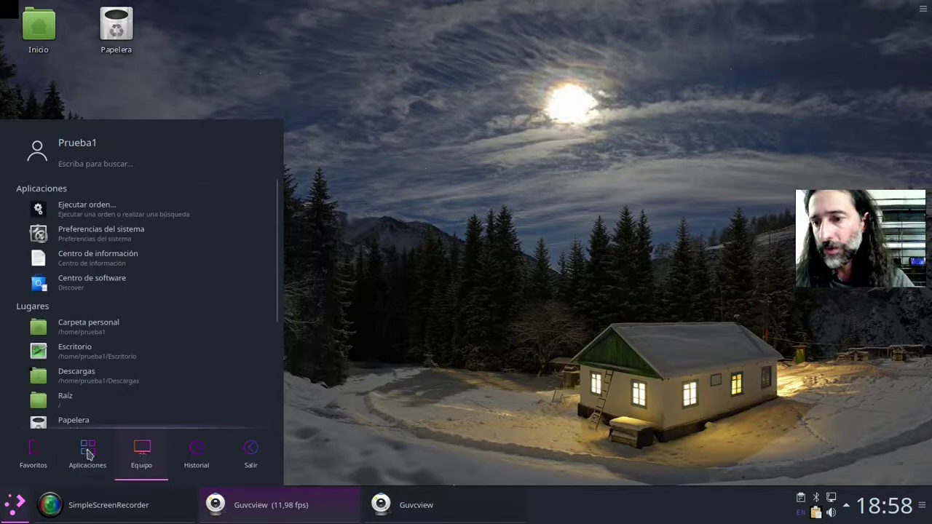
{"action": "left_click", "coordinate": [393, 211]}
{"action": "left_click_drag", "start_coordinate": [117, 29], "coordinate": [896, 518]}
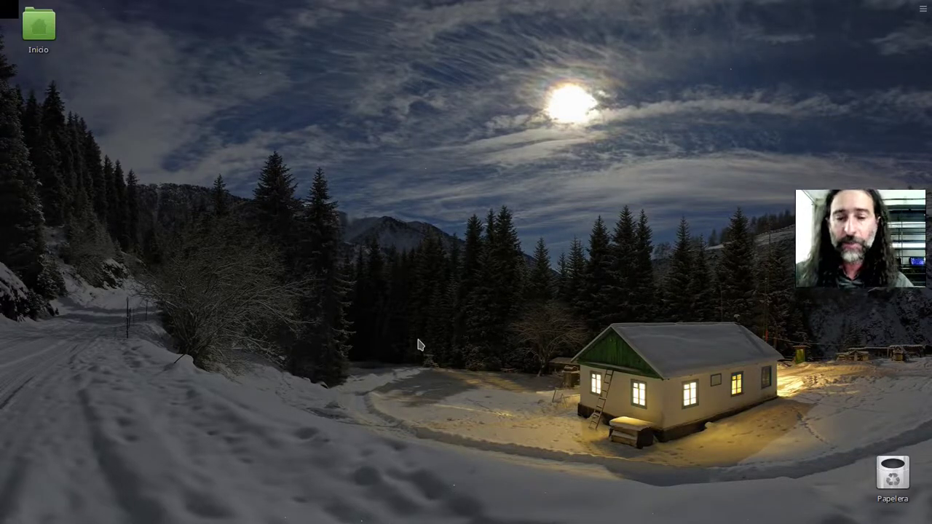
- Search the launcher for "audacity", open the Audacity sound editor, dismiss its welcome dialog and close the program
{"action": "mouse_move", "coordinate": [374, 522]}
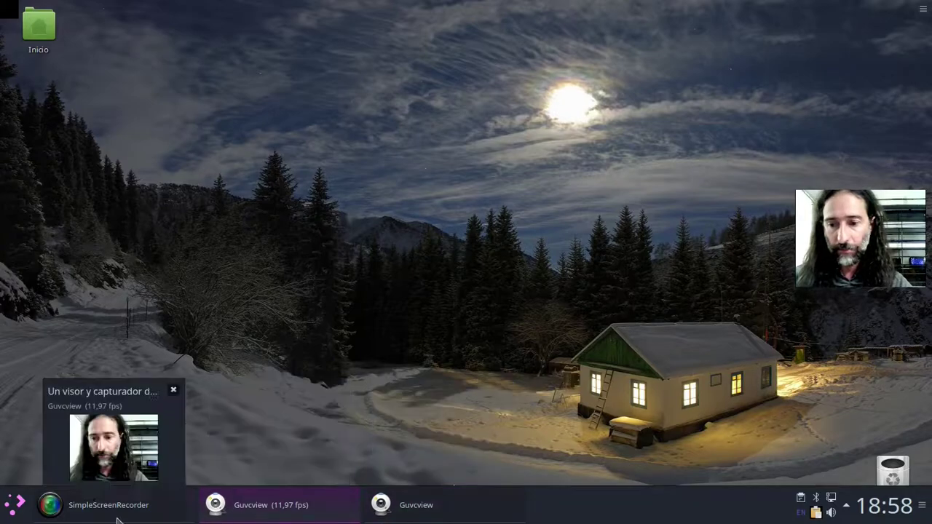
{"action": "left_click", "coordinate": [7, 509]}
{"action": "type", "text": "a"}
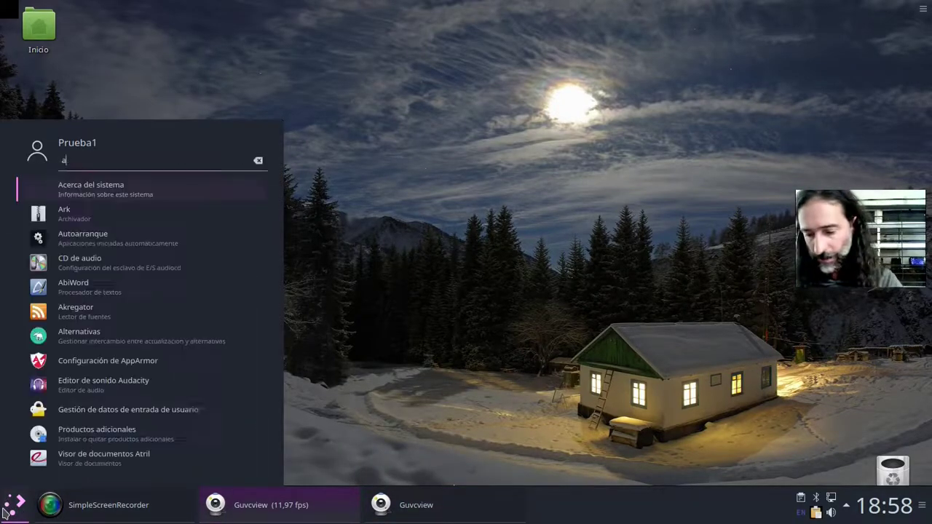
{"action": "type", "text": "udacity"}
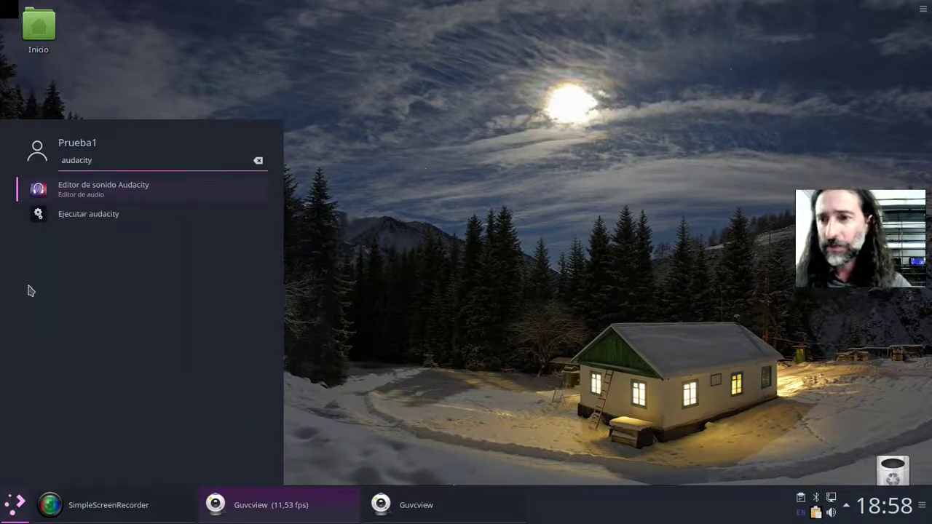
{"action": "left_click", "coordinate": [88, 189]}
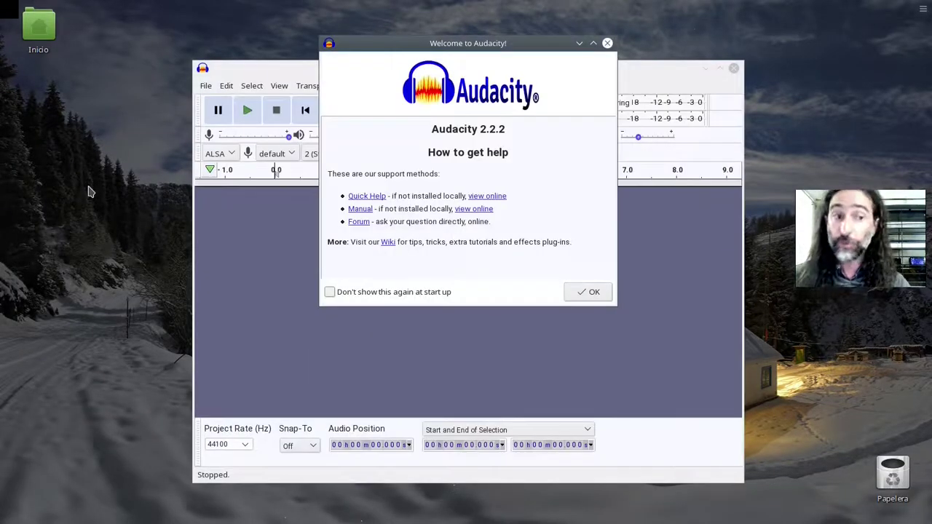
{"action": "left_click", "coordinate": [574, 292]}
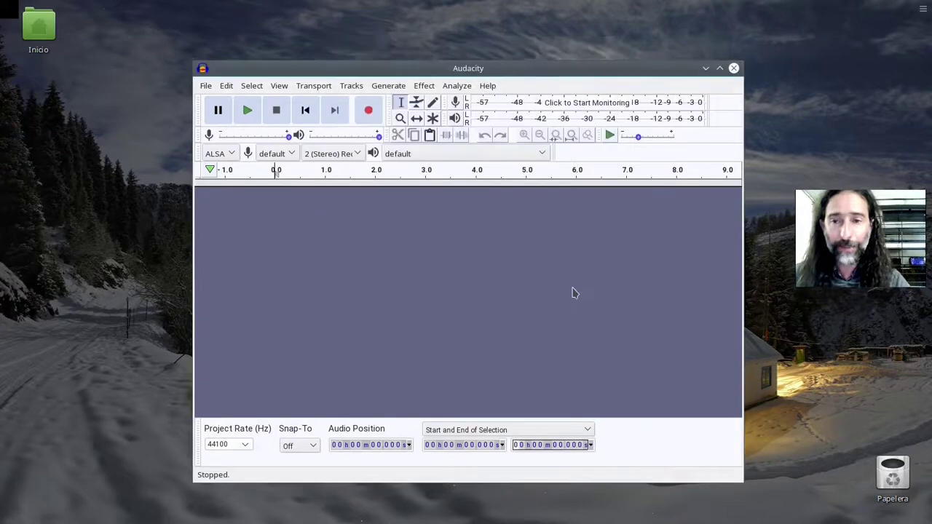
{"action": "left_click", "coordinate": [733, 67]}
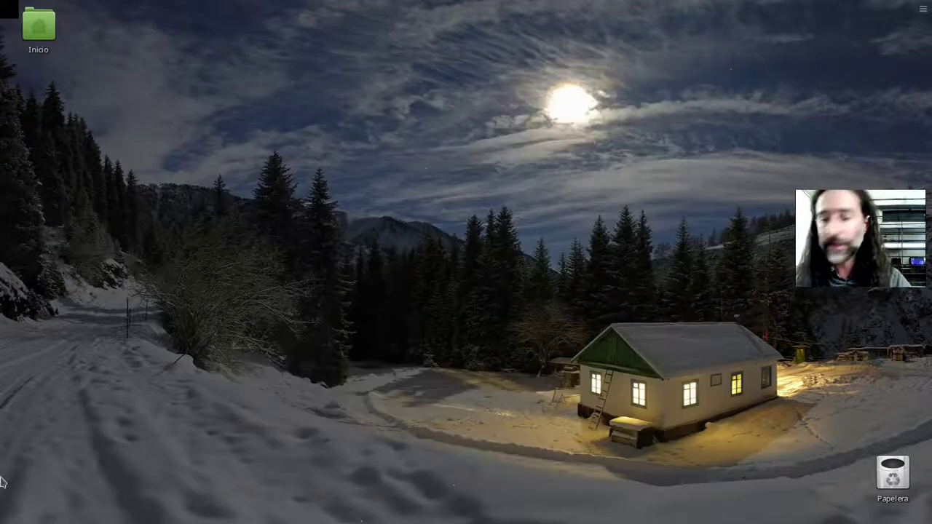
- Find the Kdenlive video editor through the application launcher, open it to view its interface and close it
{"action": "left_click", "coordinate": [15, 512]}
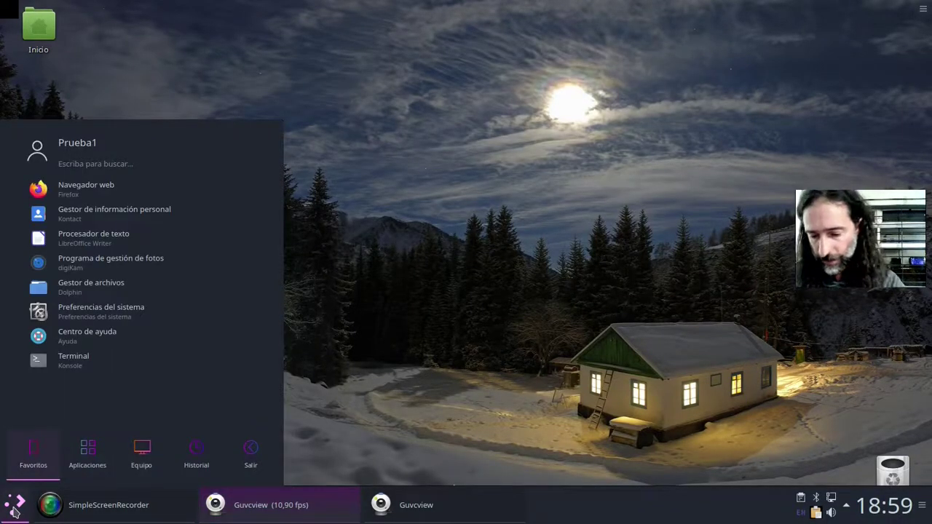
{"action": "type", "text": "kdenliv"}
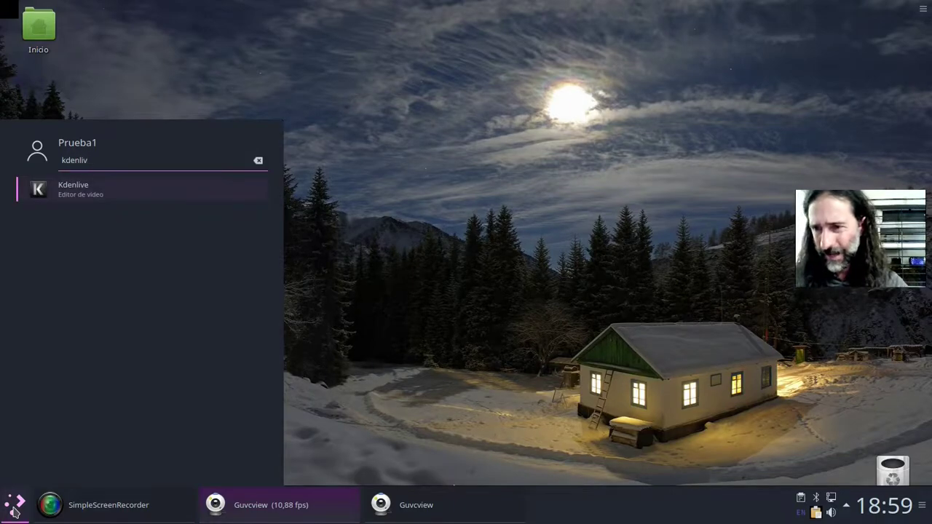
{"action": "key", "text": "Return"}
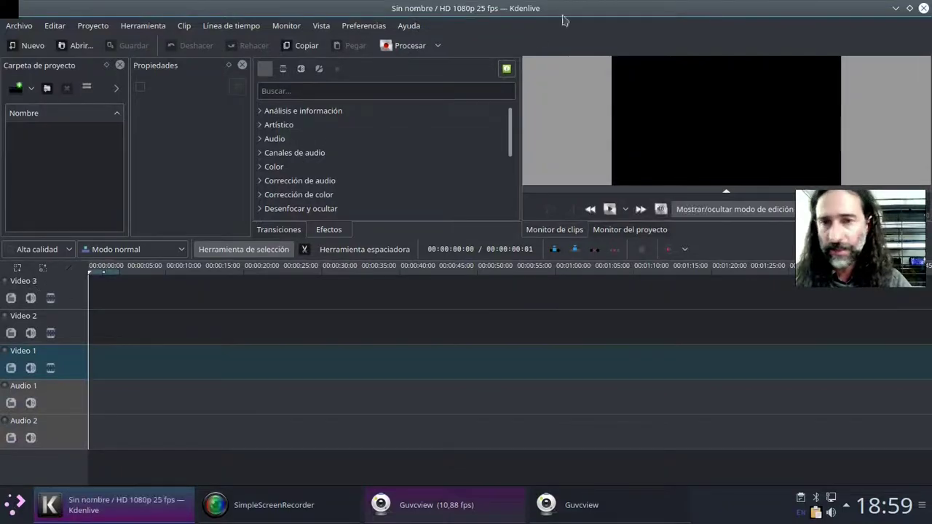
{"action": "left_click", "coordinate": [924, 9]}
- Search the launcher for "libreoff", open the LibreOffice start center to view it and close it
{"action": "left_click", "coordinate": [11, 510]}
{"action": "type", "text": "l"}
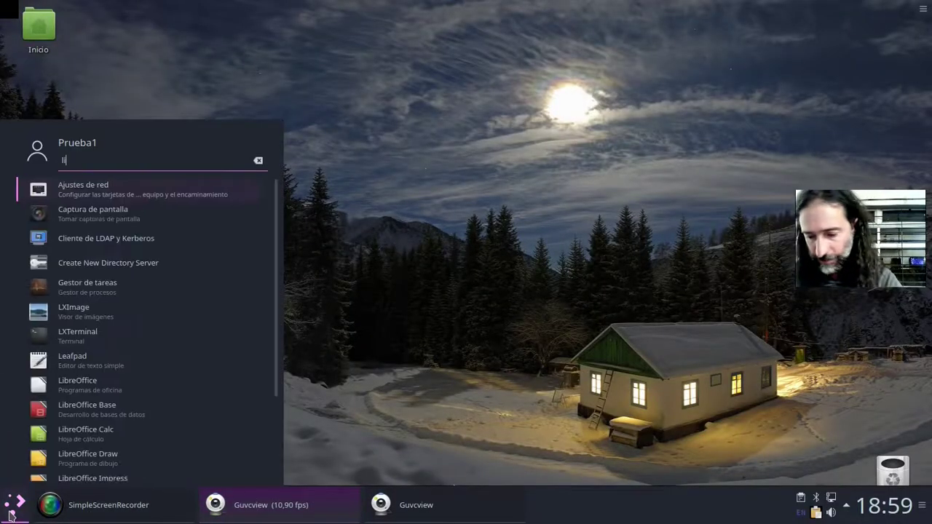
{"action": "type", "text": "ibreoff"}
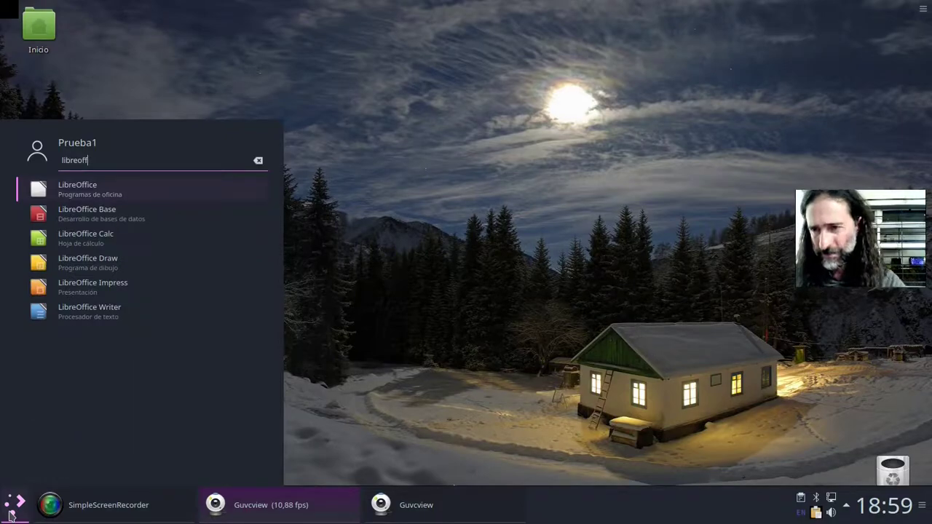
{"action": "key", "text": "Return"}
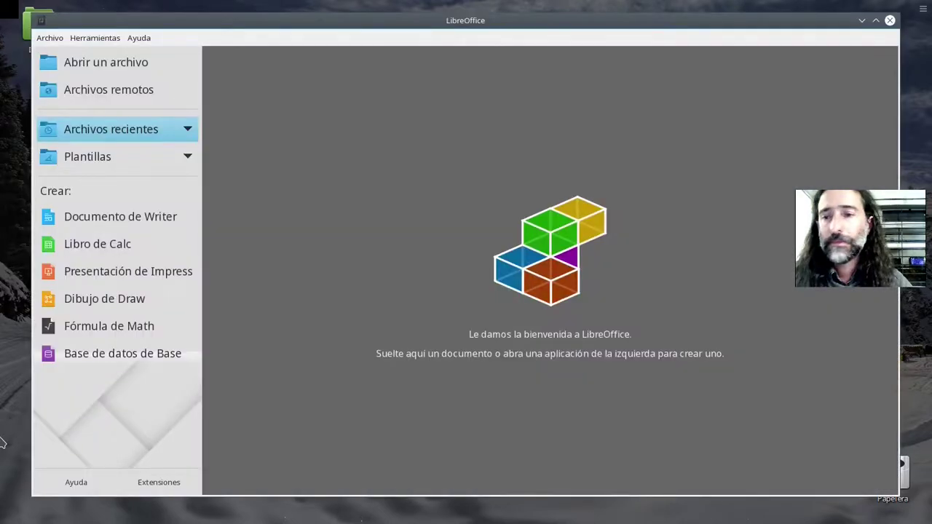
{"action": "left_click", "coordinate": [890, 20]}
- Open GIMP from the application launcher, switch it to single-window mode (Modo de ventana única) and reposition its window
{"action": "left_click", "coordinate": [7, 511]}
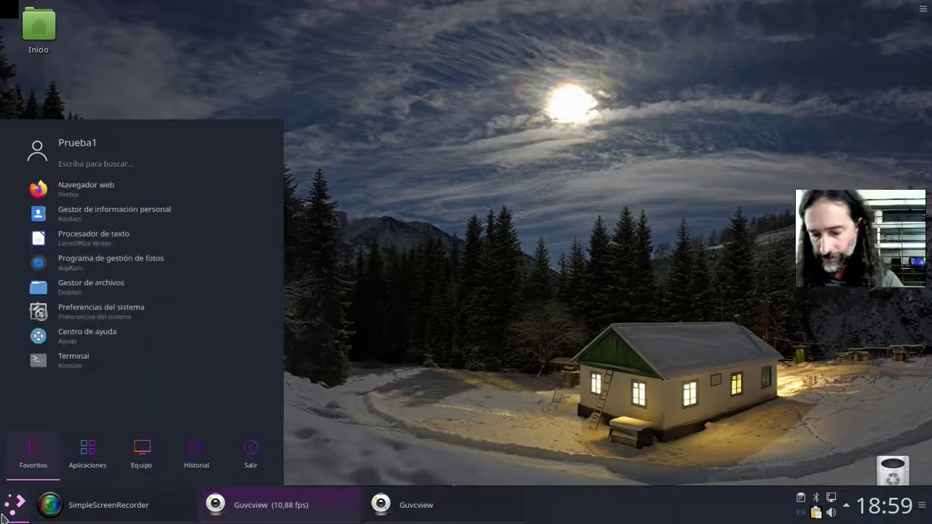
{"action": "type", "text": "gimp"}
{"action": "key", "text": "Return"}
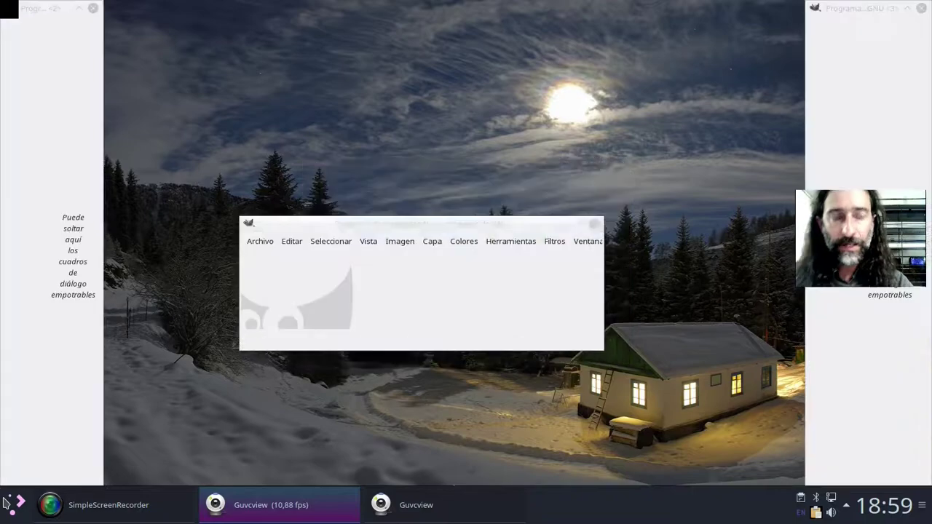
{"action": "left_click", "coordinate": [583, 242]}
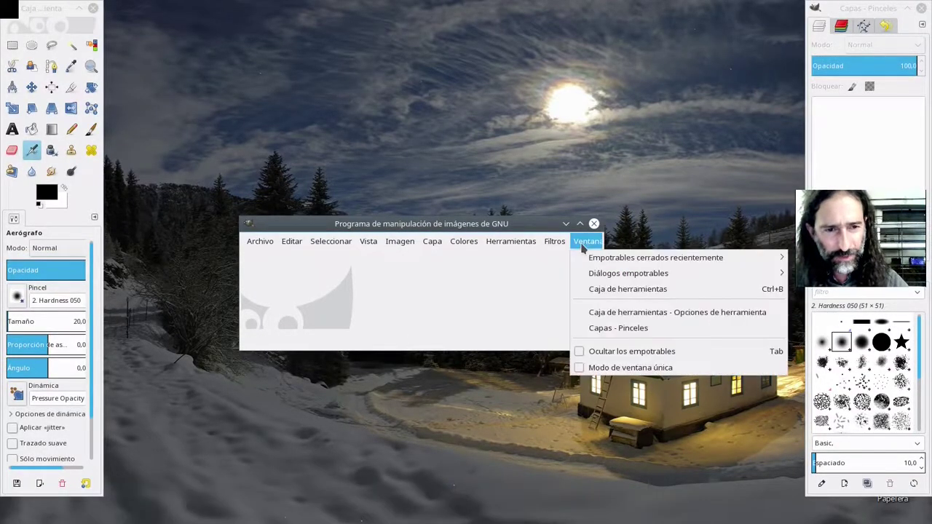
{"action": "left_click", "coordinate": [616, 367]}
{"action": "left_click_drag", "start_coordinate": [553, 56], "coordinate": [413, 18]}
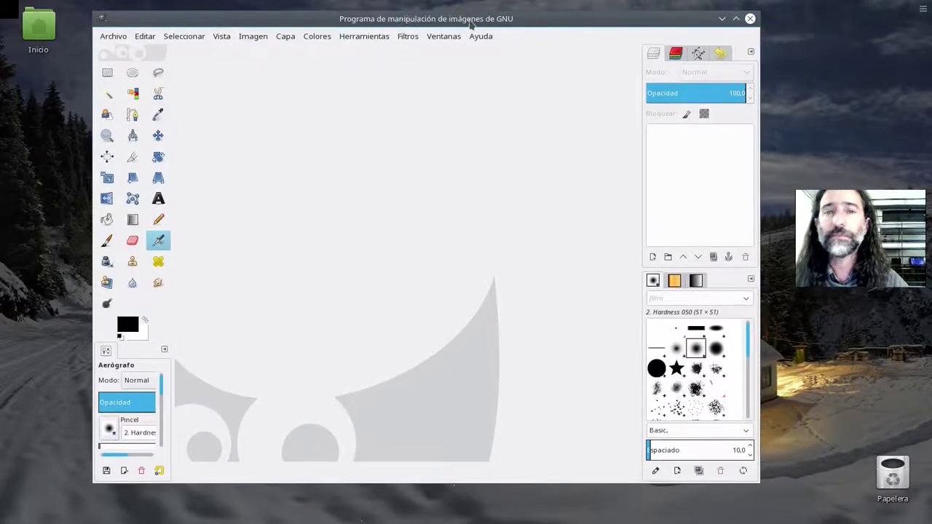
- Close GIMP and launch the KSysGuard system monitor by searching the application launcher for "ksys"
{"action": "left_click", "coordinate": [751, 20]}
{"action": "left_click", "coordinate": [13, 505]}
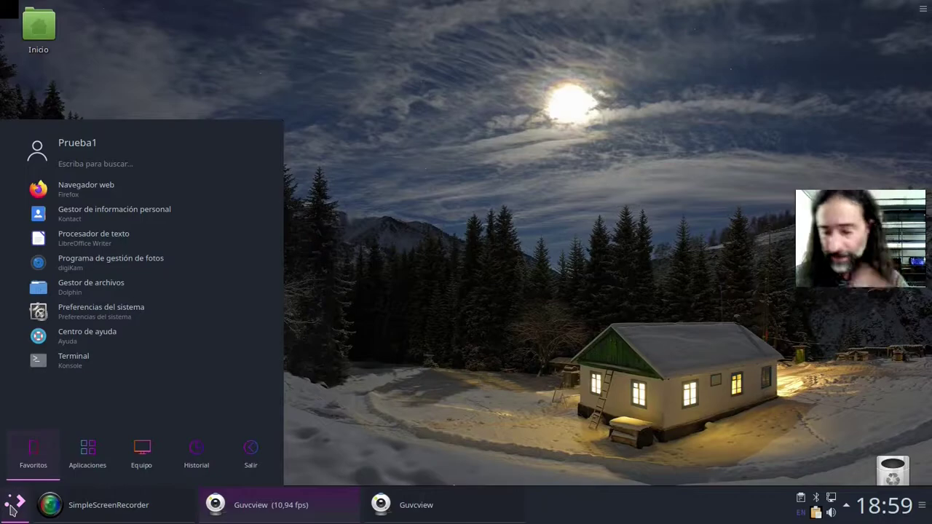
{"action": "type", "text": "ksys"}
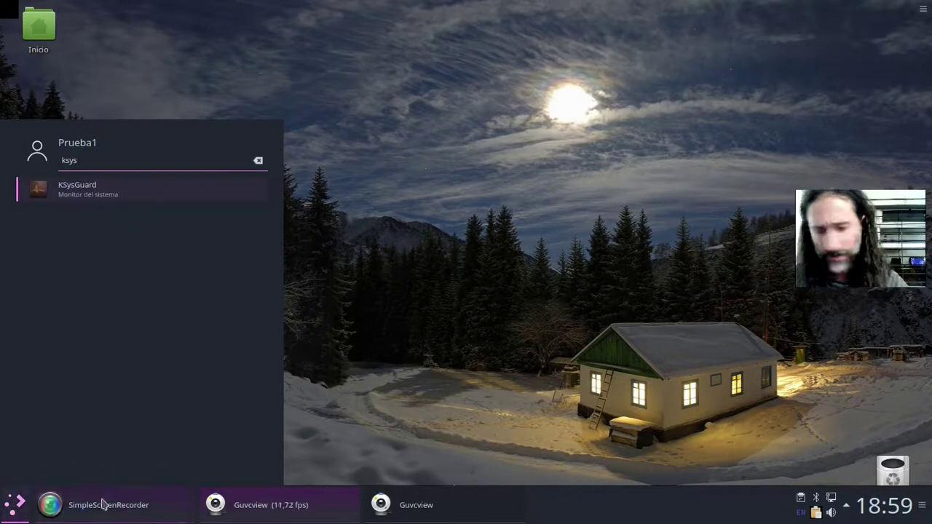
{"action": "key", "text": "Return"}
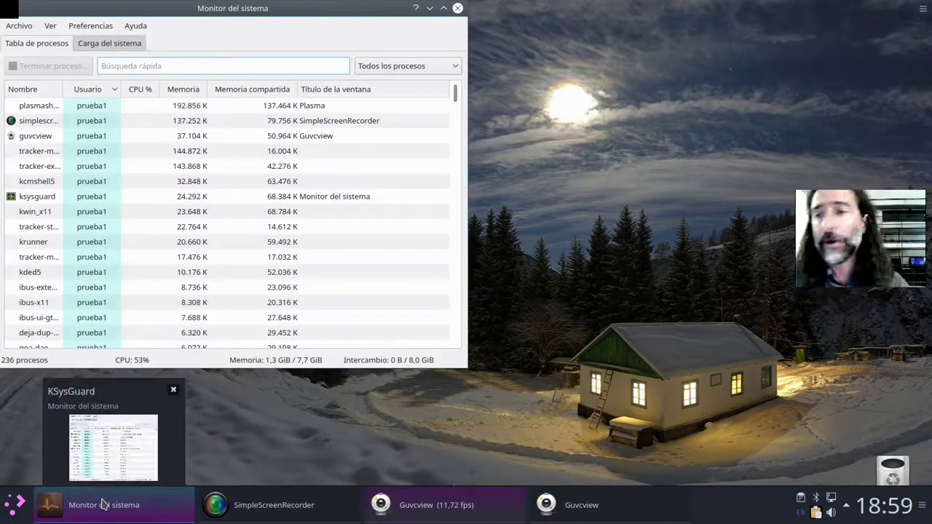
- Show the system load graphs (Carga del sistema), enlarge the monitor window and examine the CPU, memory and network history
{"action": "left_click", "coordinate": [82, 43]}
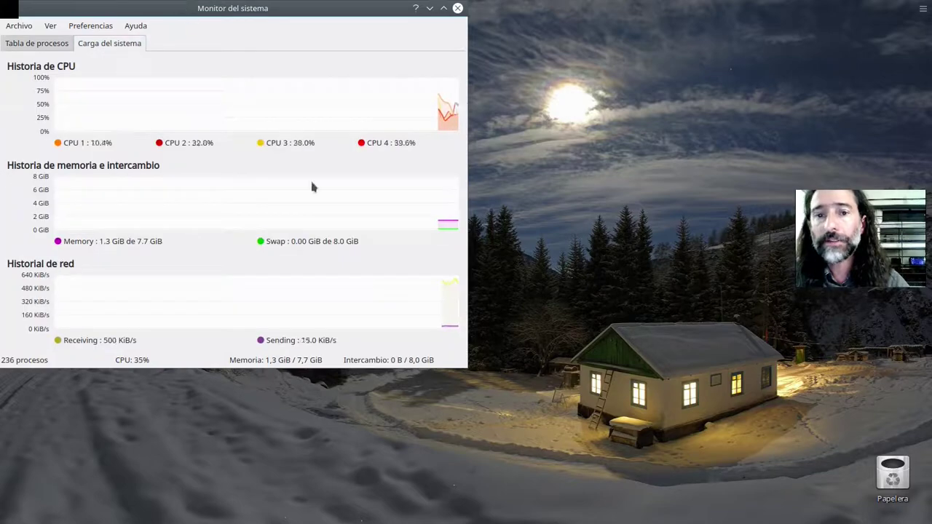
{"action": "left_click_drag", "start_coordinate": [467, 368], "coordinate": [665, 435]}
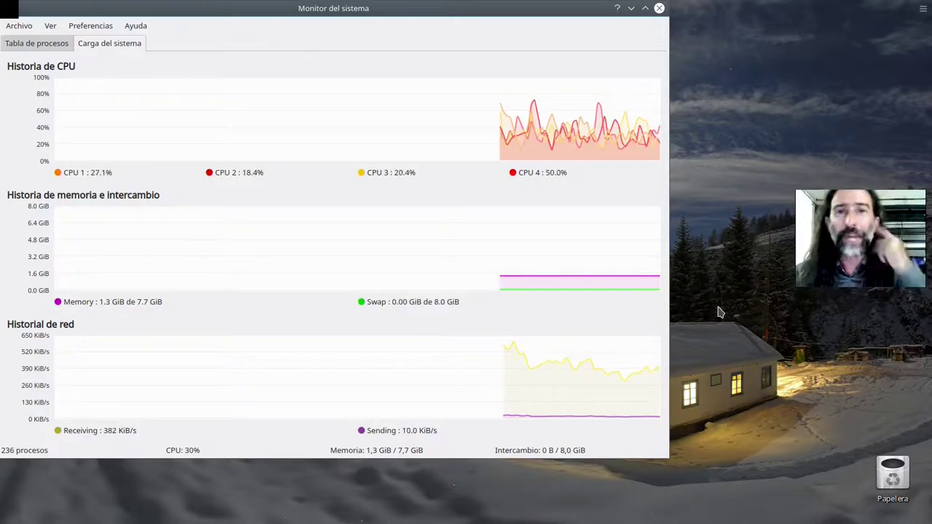
{"action": "mouse_move", "coordinate": [601, 522]}
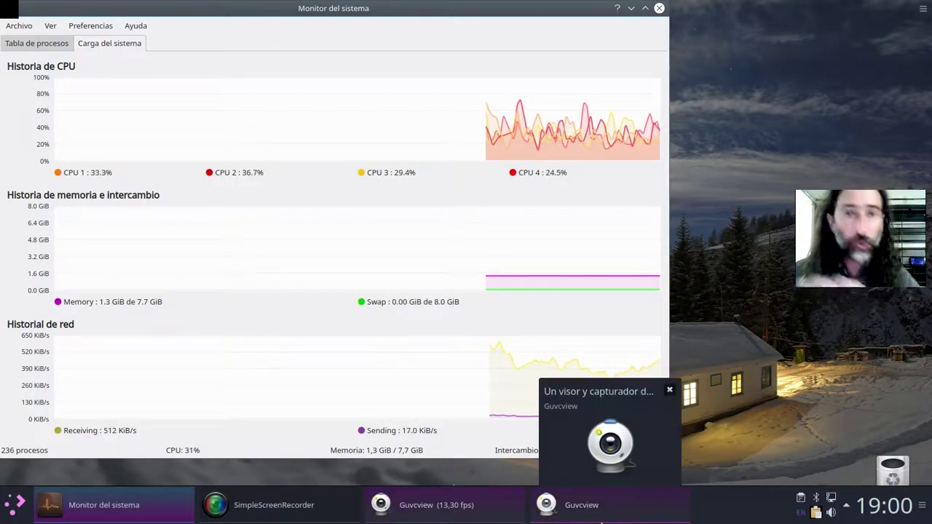
{"action": "mouse_move", "coordinate": [387, 516]}
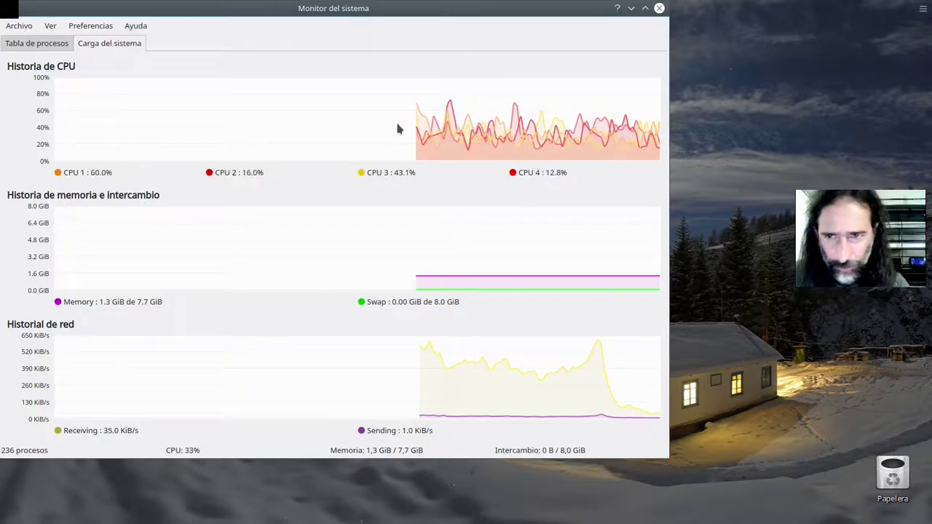
{"action": "mouse_move", "coordinate": [383, 132]}
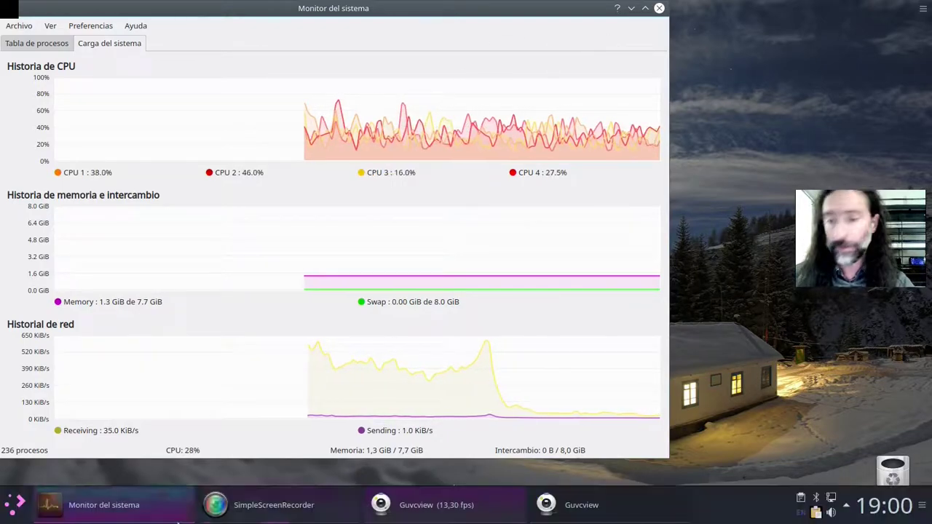
- Review the session and power options under Salir in the application launcher
{"action": "left_click", "coordinate": [7, 508]}
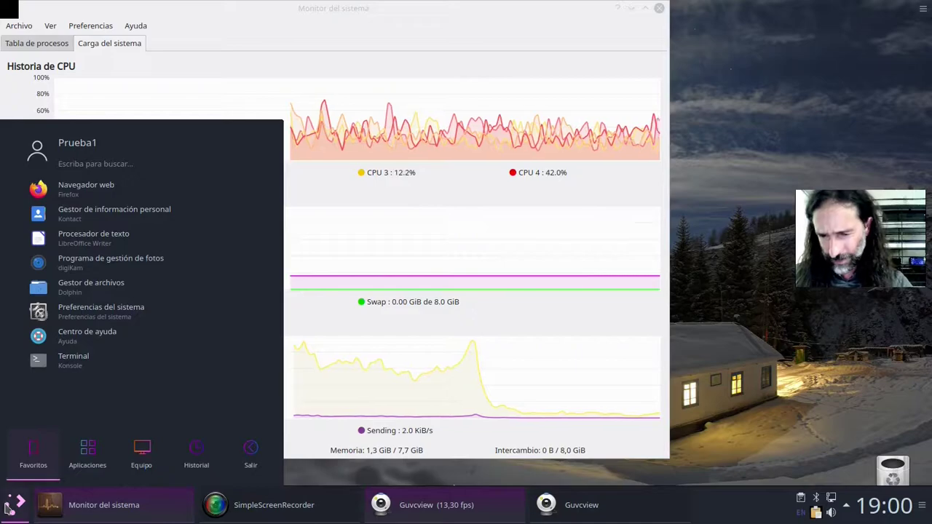
{"action": "left_click", "coordinate": [250, 455]}
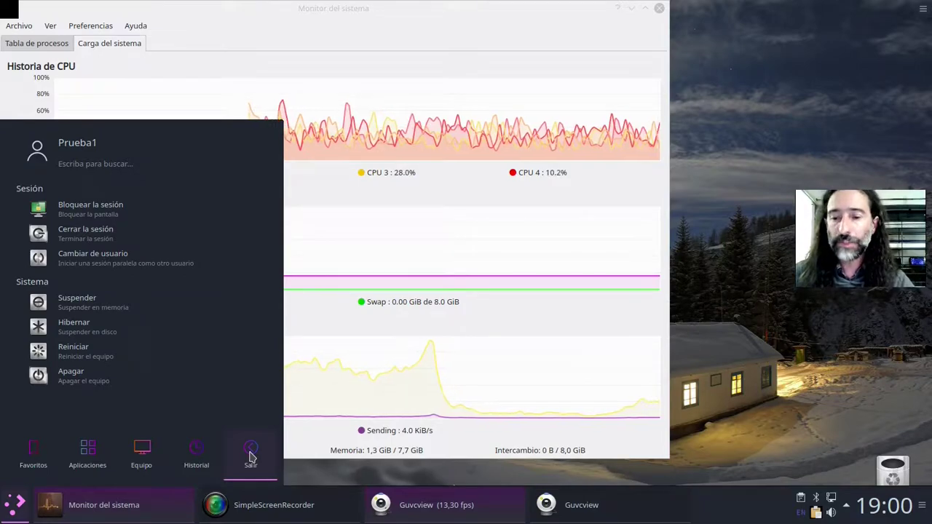
{"action": "left_click", "coordinate": [21, 515]}
{"action": "left_click", "coordinate": [21, 516]}
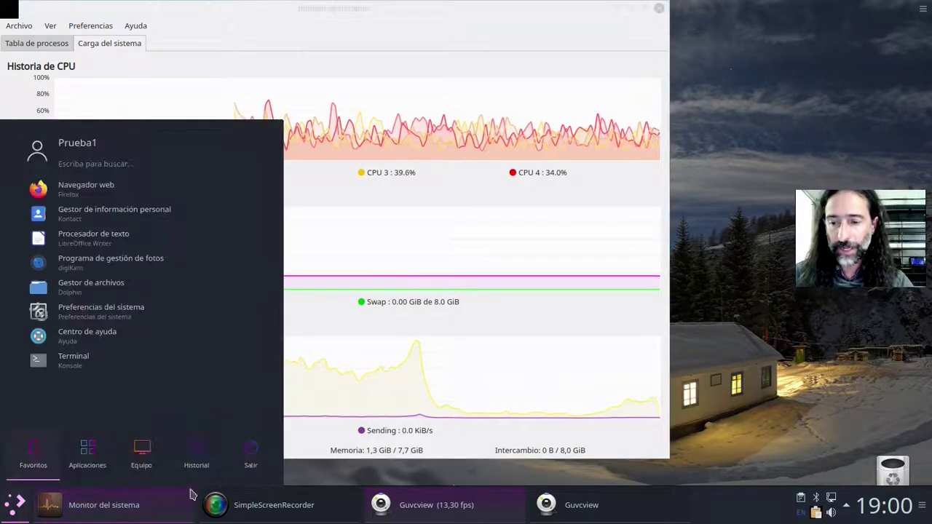
{"action": "left_click", "coordinate": [245, 457]}
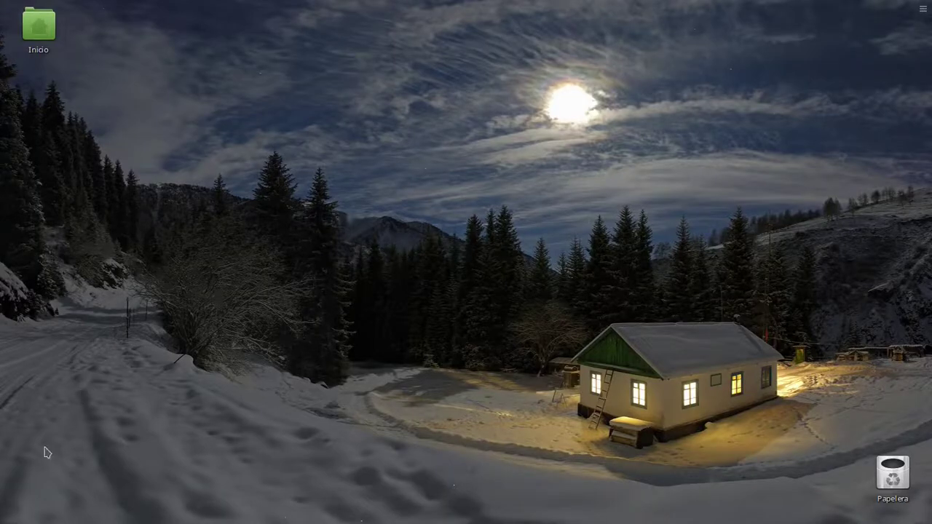
- Request to end the session with Cerrar la sesión from the launcher, and cancel at the confirmation screen
{"action": "left_click", "coordinate": [15, 510]}
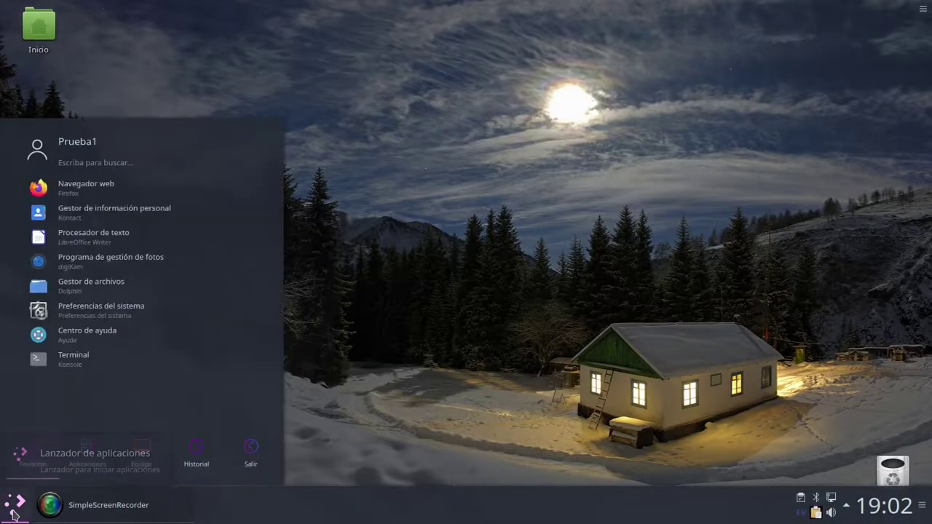
{"action": "left_click", "coordinate": [247, 452]}
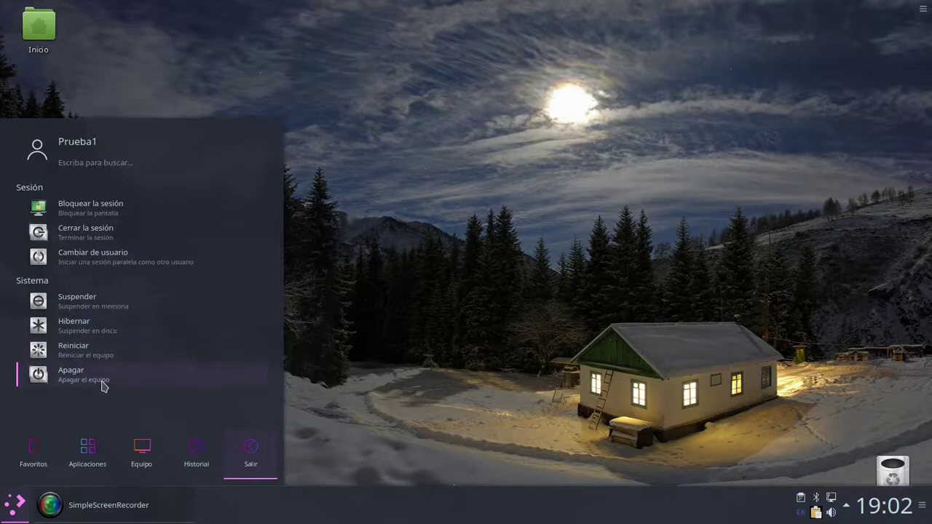
{"action": "left_click", "coordinate": [94, 235]}
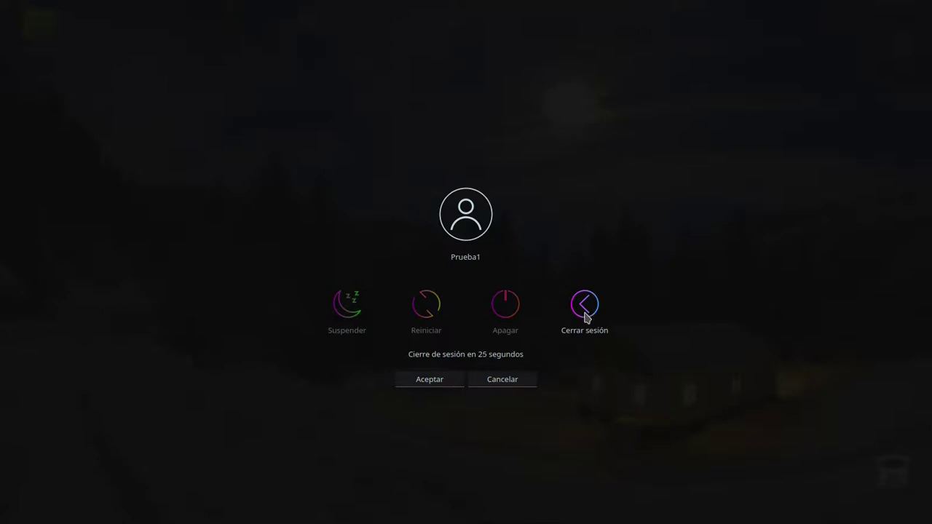
{"action": "left_click", "coordinate": [509, 381]}
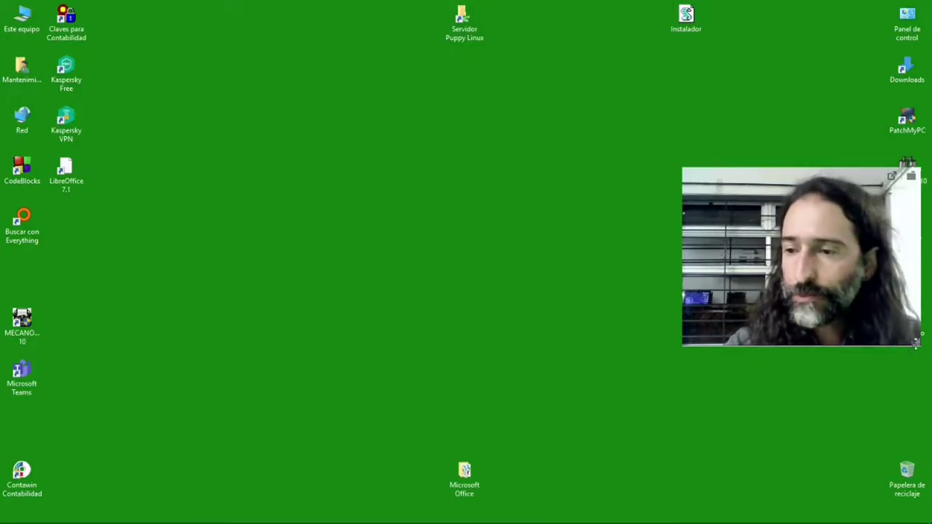
- On the Windows desktop, search the Start menu for "gimp" and finish the GIMP installation wizard
{"action": "left_click_drag", "start_coordinate": [916, 342], "coordinate": [917, 324]}
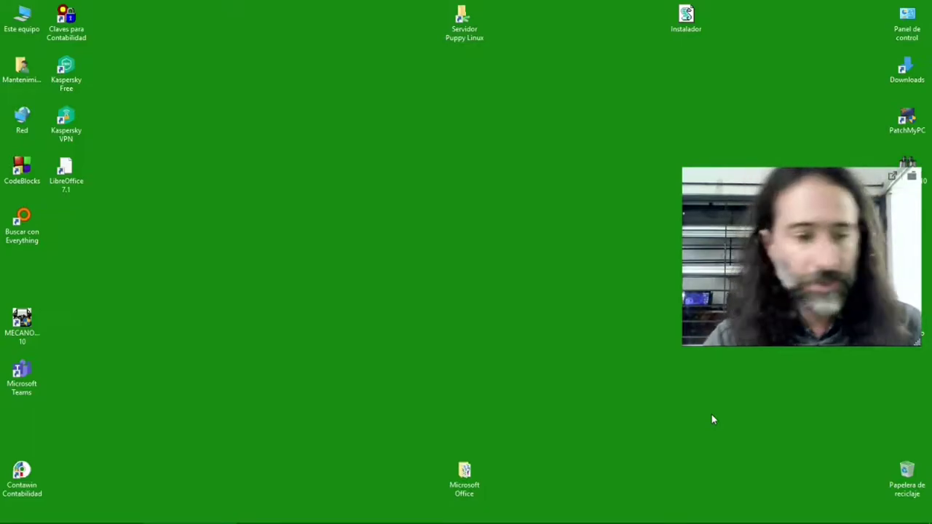
{"action": "left_click", "coordinate": [6, 515]}
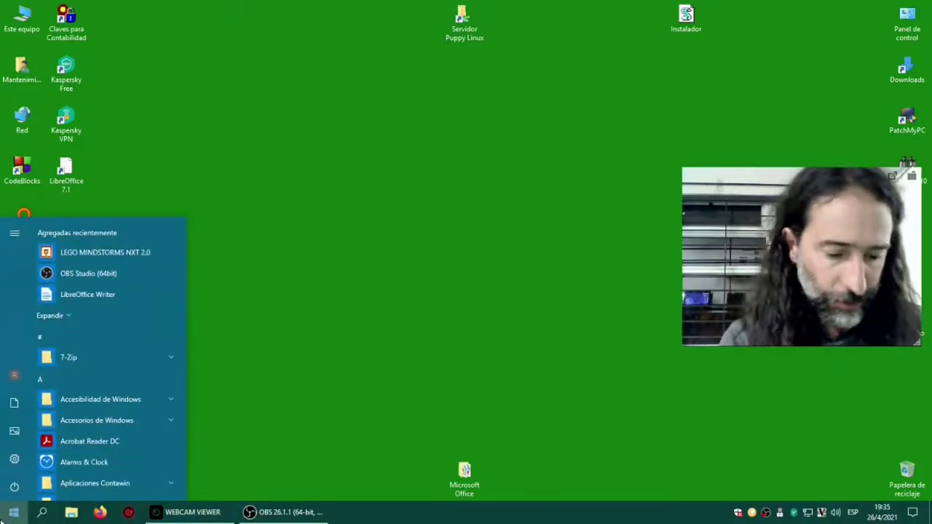
{"action": "type", "text": "gimp"}
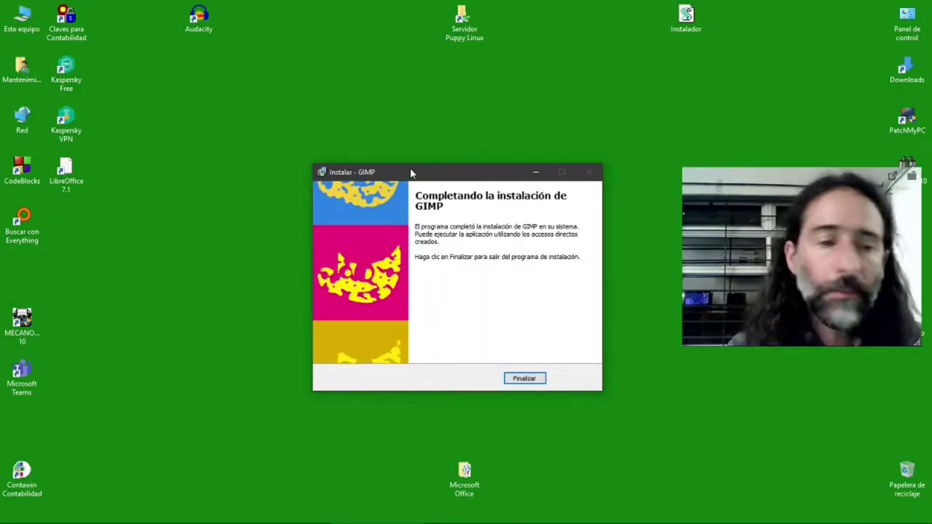
{"action": "left_click", "coordinate": [524, 379]}
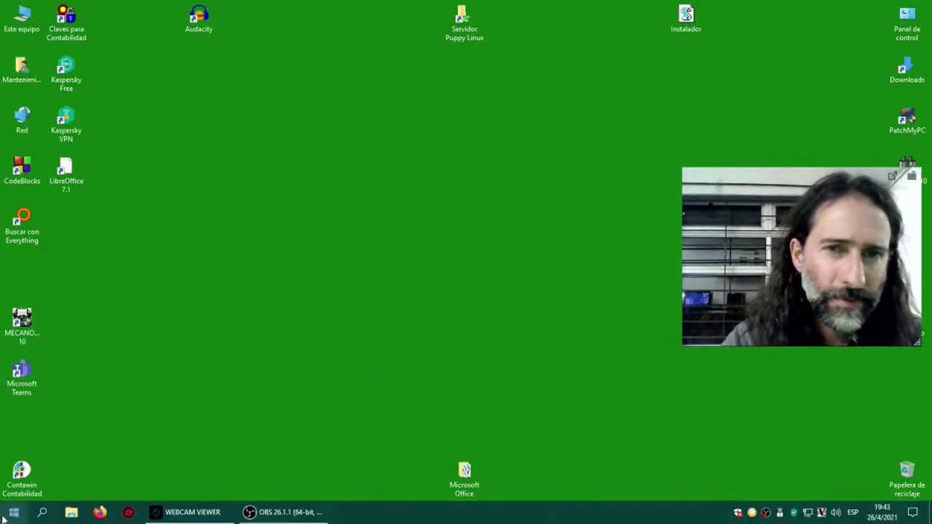
- Search the Start menu for the newly installed "gimp" and dismiss the results
{"action": "left_click", "coordinate": [13, 513]}
{"action": "left_click", "coordinate": [13, 512]}
{"action": "left_click", "coordinate": [13, 513]}
{"action": "type", "text": "gimp"}
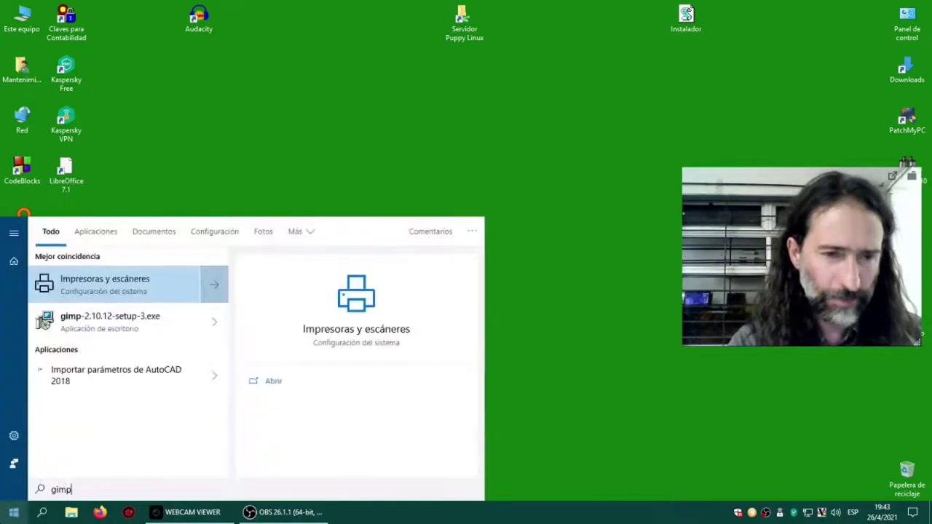
{"action": "left_click", "coordinate": [246, 104]}
- Browse from Este equipo to the bin folder of GIMP 2 inside Archivos de programa on drive C:
{"action": "double_click", "coordinate": [22, 18]}
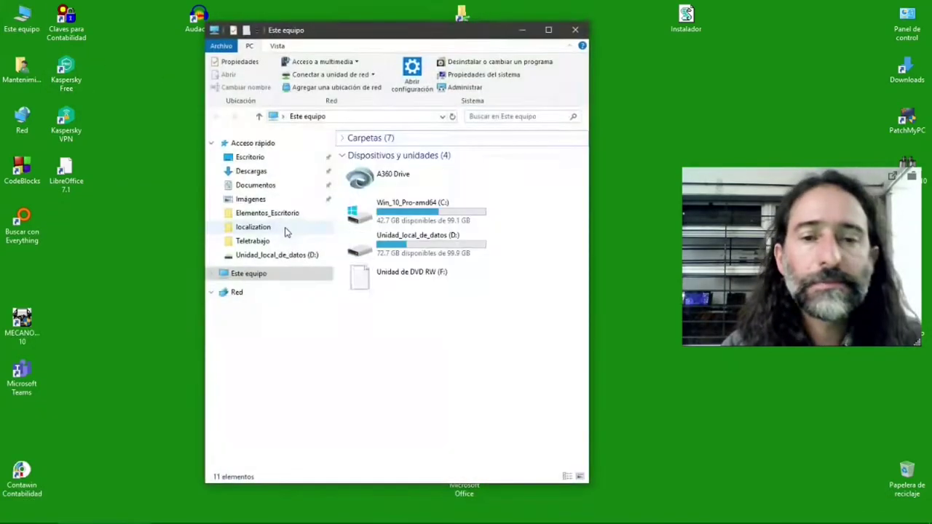
{"action": "double_click", "coordinate": [395, 212]}
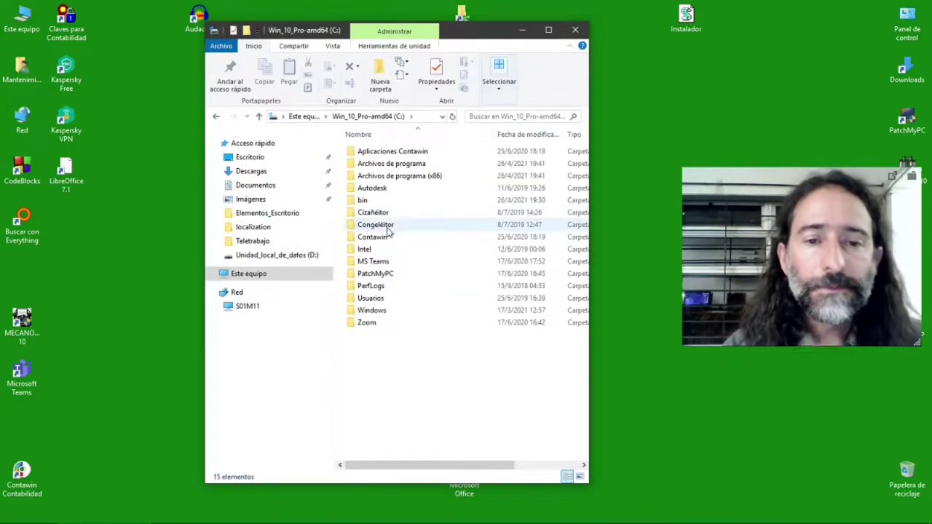
{"action": "double_click", "coordinate": [386, 164]}
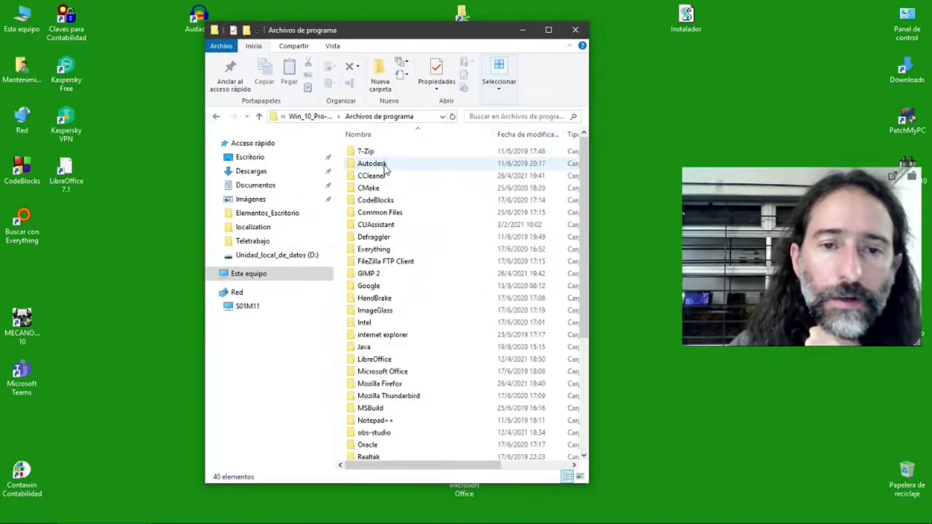
{"action": "double_click", "coordinate": [381, 274]}
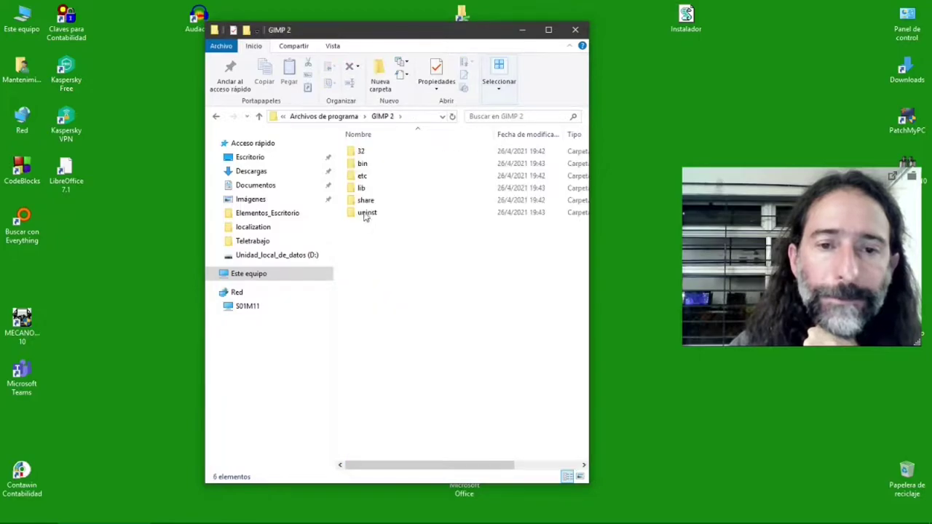
{"action": "double_click", "coordinate": [363, 164]}
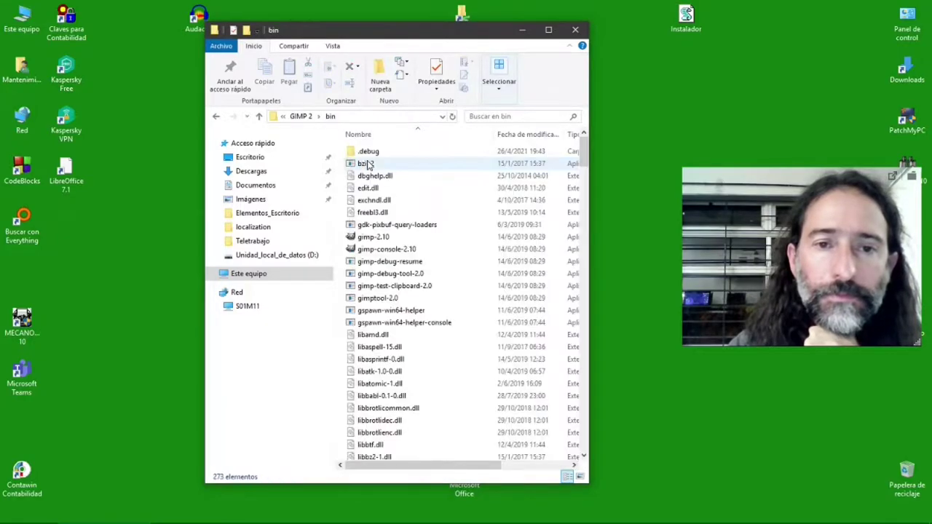
- Create a desktop shortcut to gimp-2.10, close the folder window and place the shortcut beside the Audacity icon
{"action": "left_click_drag", "start_coordinate": [373, 237], "coordinate": [634, 131]}
{"action": "left_click", "coordinate": [672, 188]}
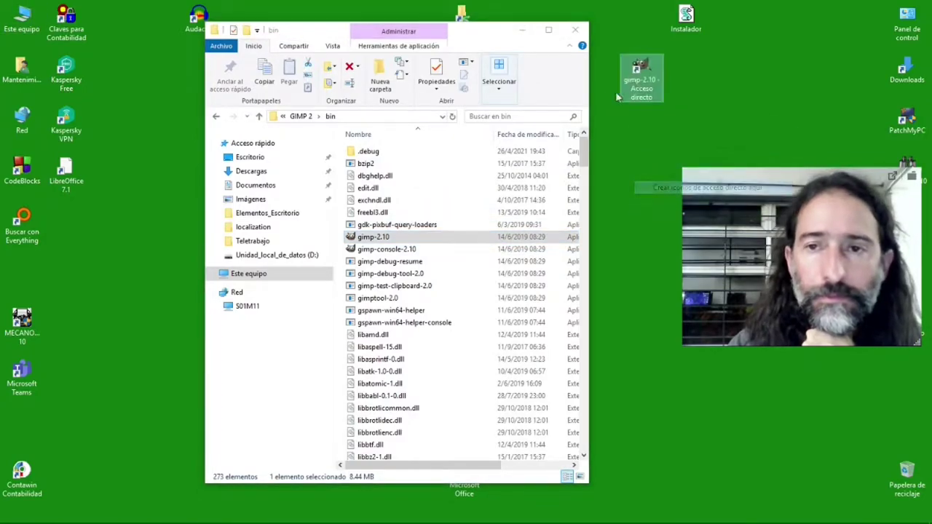
{"action": "left_click", "coordinate": [576, 34]}
{"action": "left_click_drag", "start_coordinate": [640, 72], "coordinate": [245, 20]}
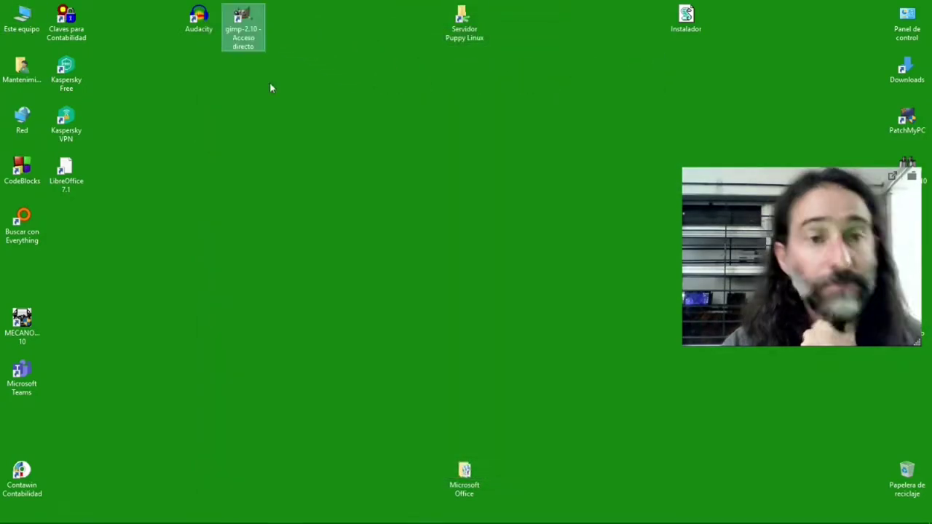
{"action": "left_click", "coordinate": [271, 88]}
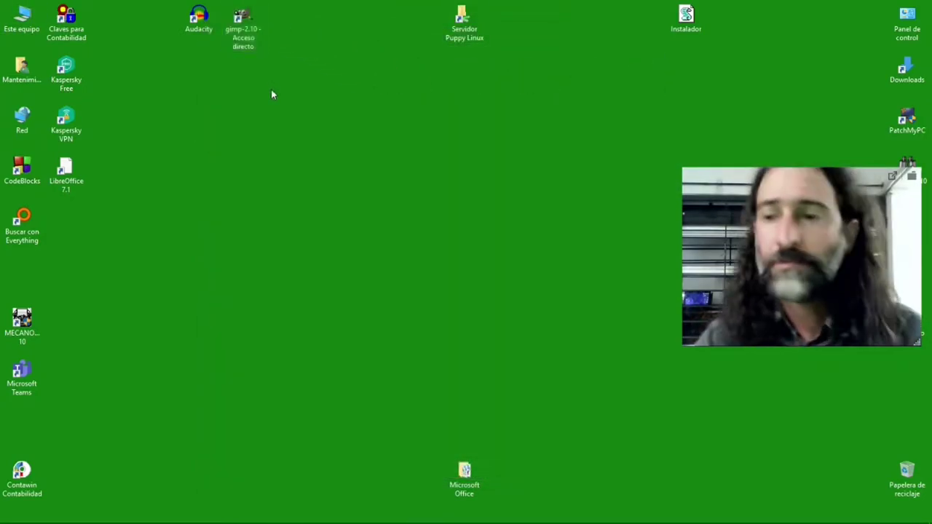
- Launch GIMP from its desktop shortcut and close it, reopen it, move its window slightly upward and close it again
{"action": "double_click", "coordinate": [234, 31]}
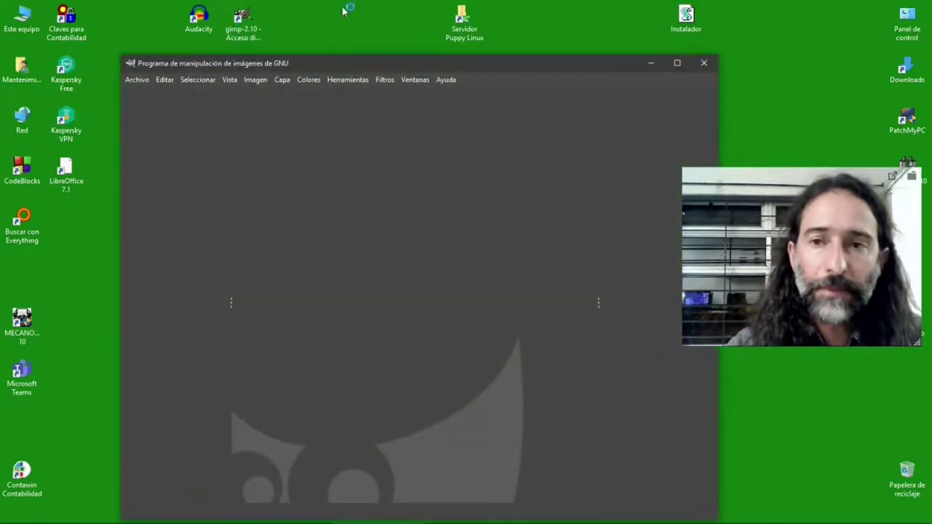
{"action": "left_click", "coordinate": [704, 62]}
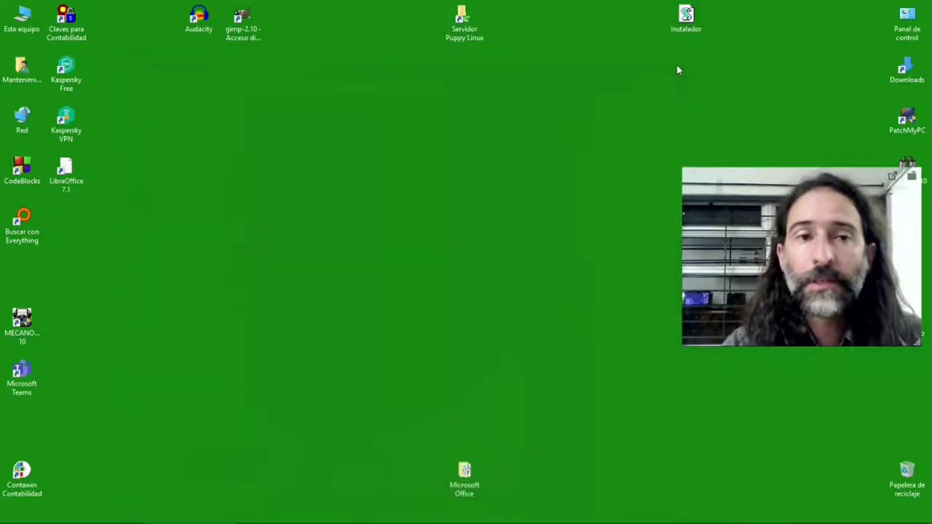
{"action": "double_click", "coordinate": [243, 31]}
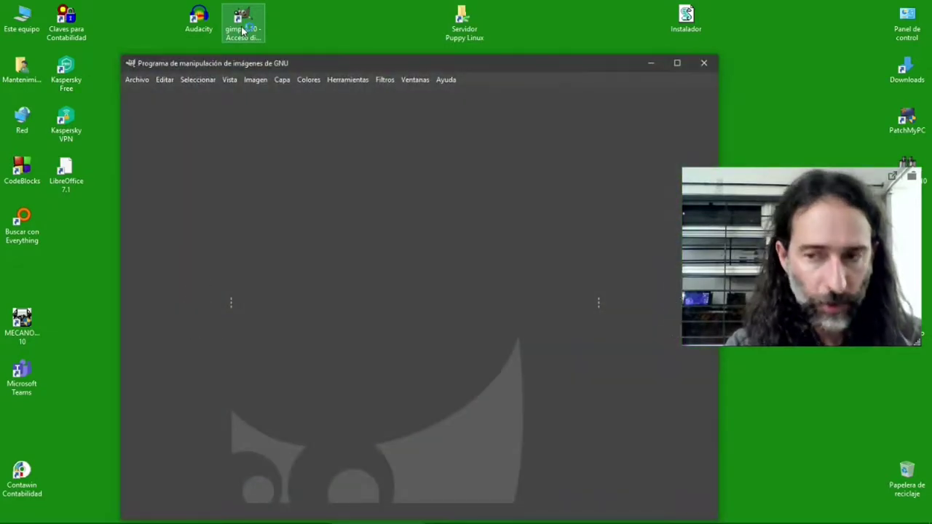
{"action": "left_click_drag", "start_coordinate": [361, 64], "coordinate": [355, 43]}
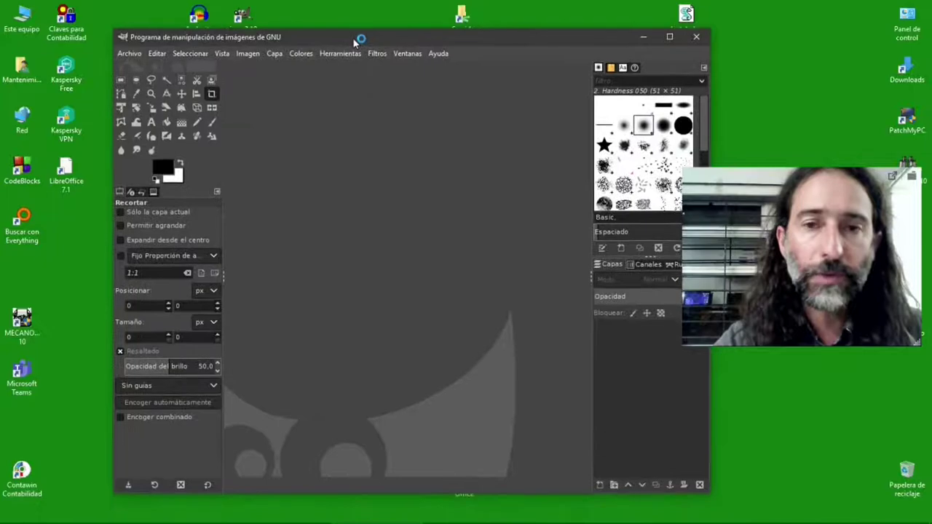
{"action": "left_click", "coordinate": [697, 40]}
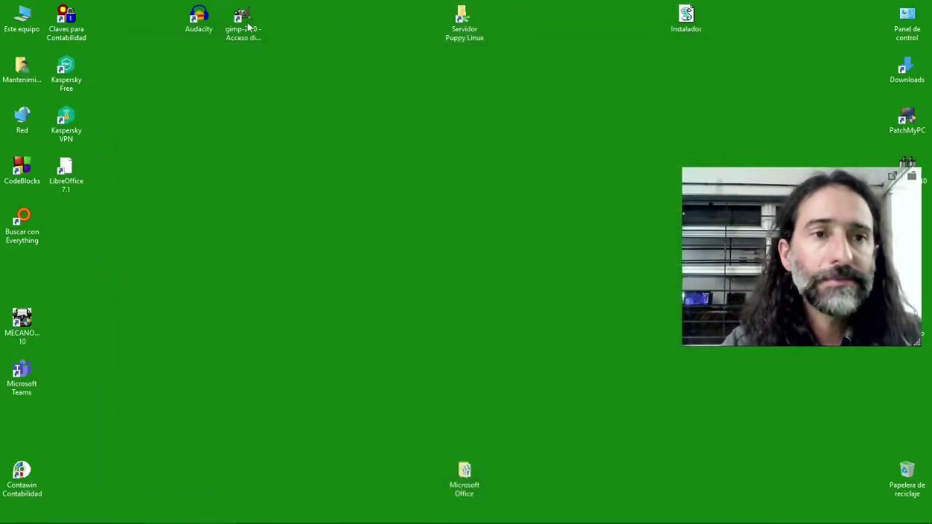
- Launch Audacity from its desktop shortcut and dismiss its welcome window
{"action": "double_click", "coordinate": [209, 27]}
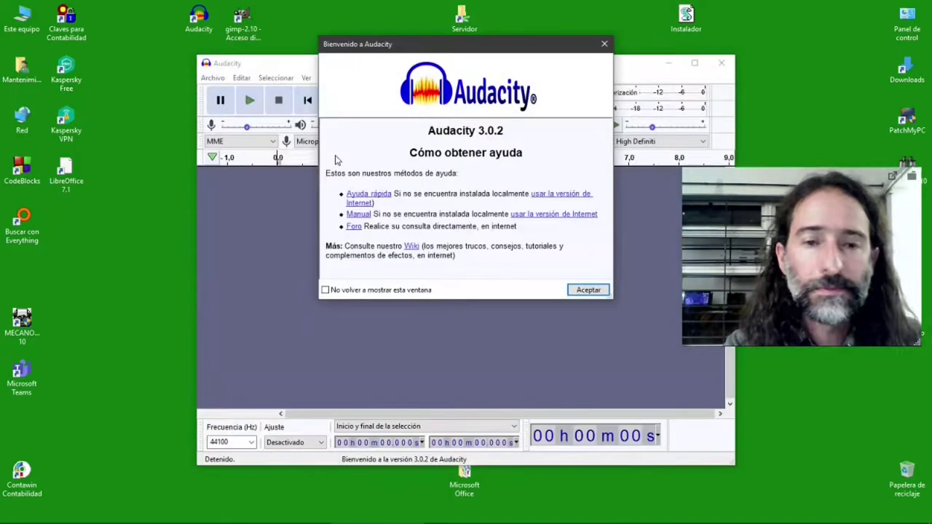
{"action": "left_click", "coordinate": [607, 290]}
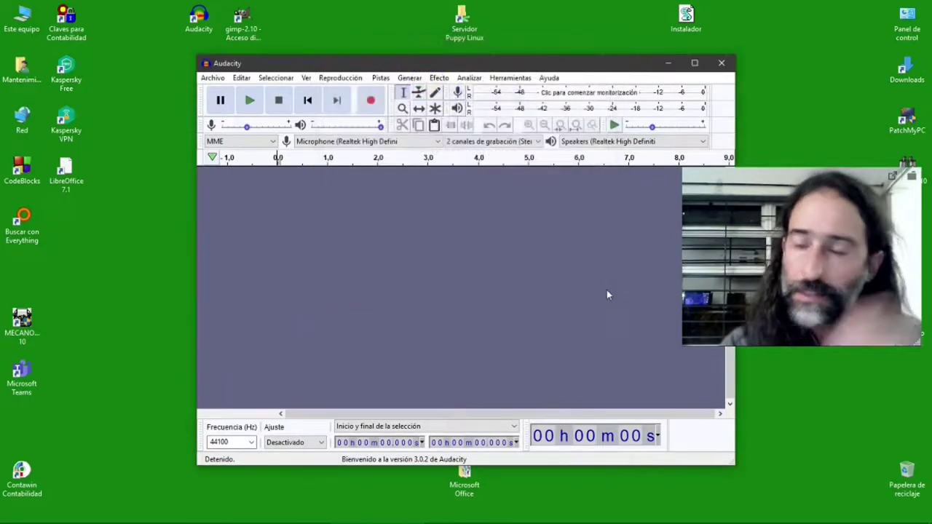
- Place the LibreOffice 7.1 desktop shortcut beside the GIMP one, then launch LibreOffice from it and close it
{"action": "left_click_drag", "start_coordinate": [66, 169], "coordinate": [288, 22]}
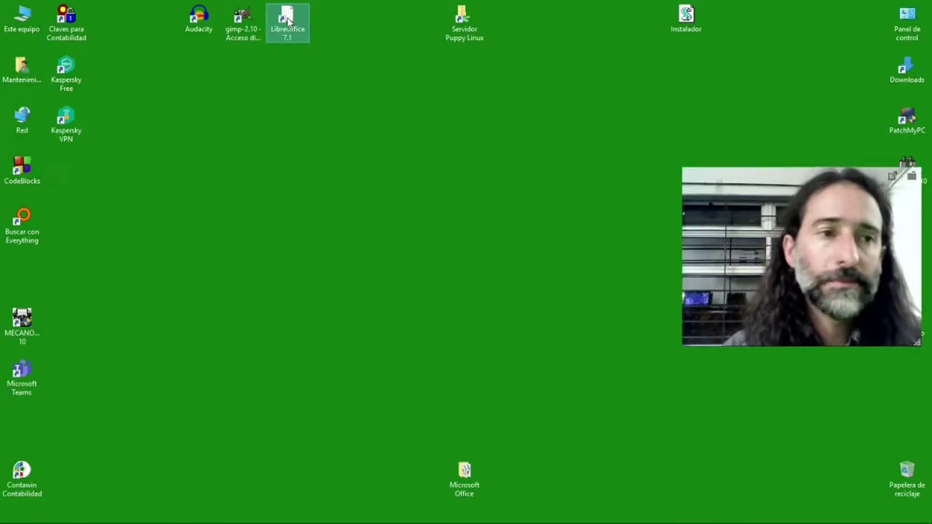
{"action": "double_click", "coordinate": [288, 21]}
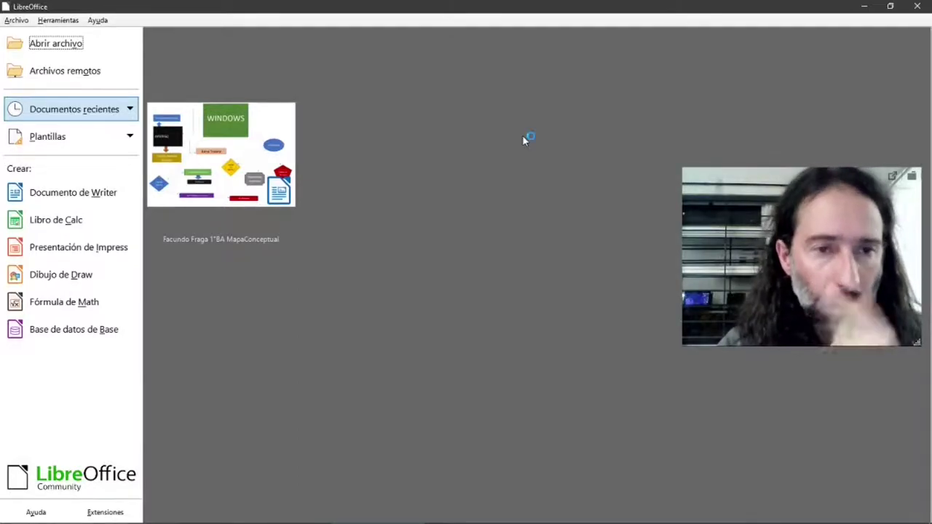
{"action": "left_click", "coordinate": [914, 7]}
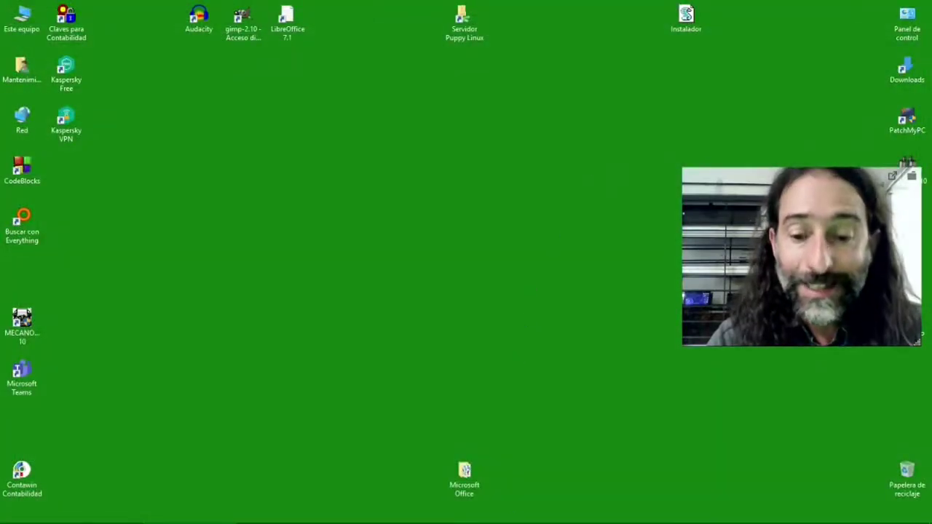
- Open the Windows Task Manager on its performance view (Rendimiento) and shift its window slightly up and to the left
{"action": "mouse_move", "coordinate": [512, 517]}
{"action": "right_click", "coordinate": [466, 517]}
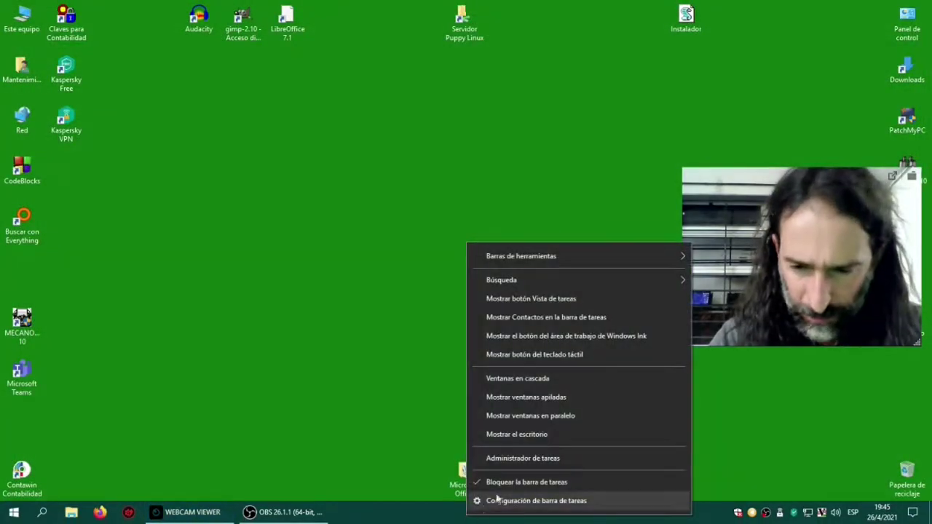
{"action": "left_click", "coordinate": [512, 459]}
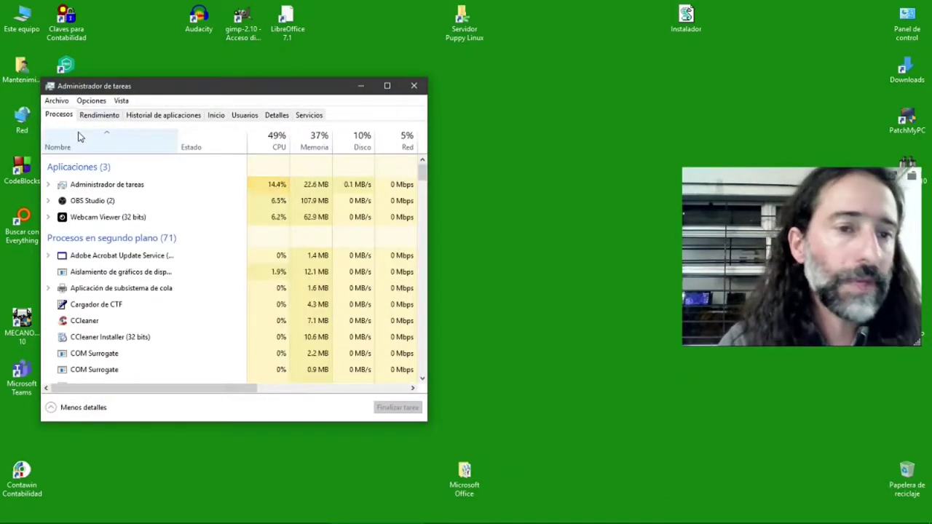
{"action": "left_click", "coordinate": [96, 116]}
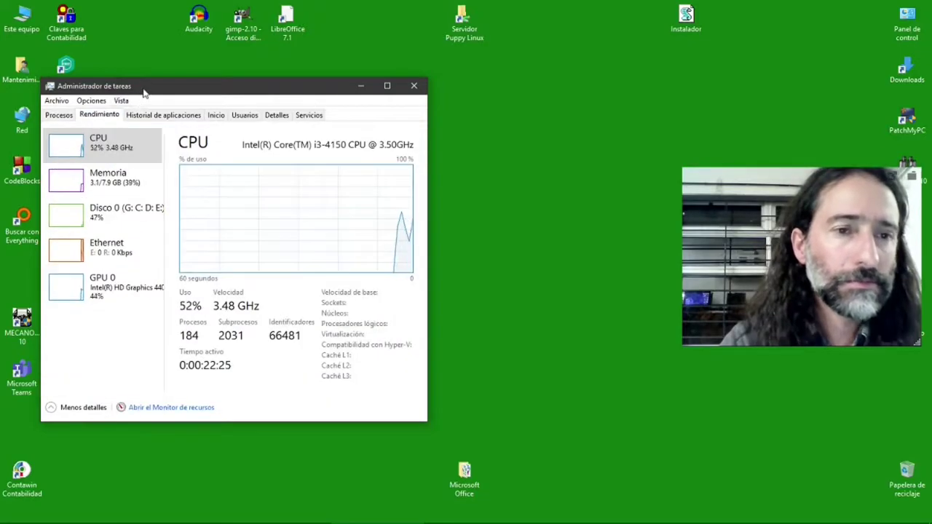
{"action": "left_click_drag", "start_coordinate": [144, 93], "coordinate": [124, 72]}
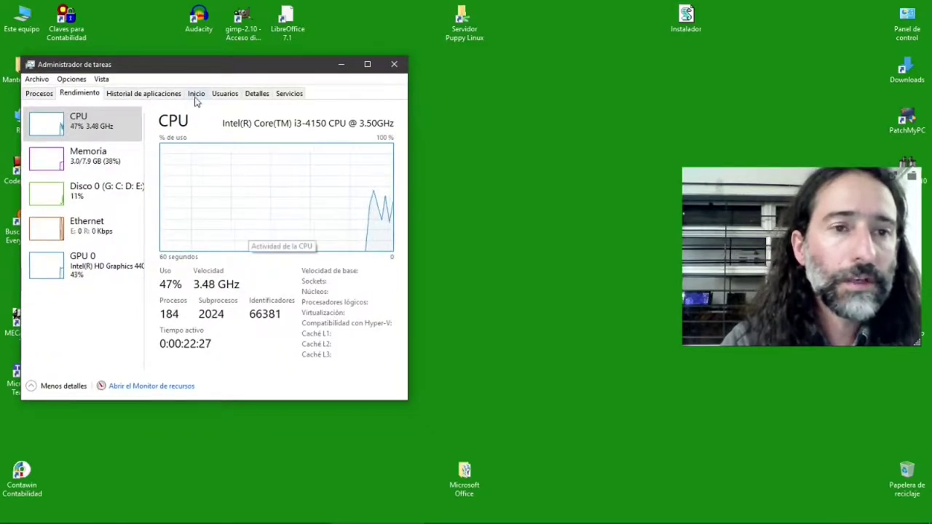
- Switch the CPU graph to logical processors (Procesadores lógicos) and show kernel times on it
{"action": "right_click", "coordinate": [211, 175]}
{"action": "mouse_move", "coordinate": [282, 182]}
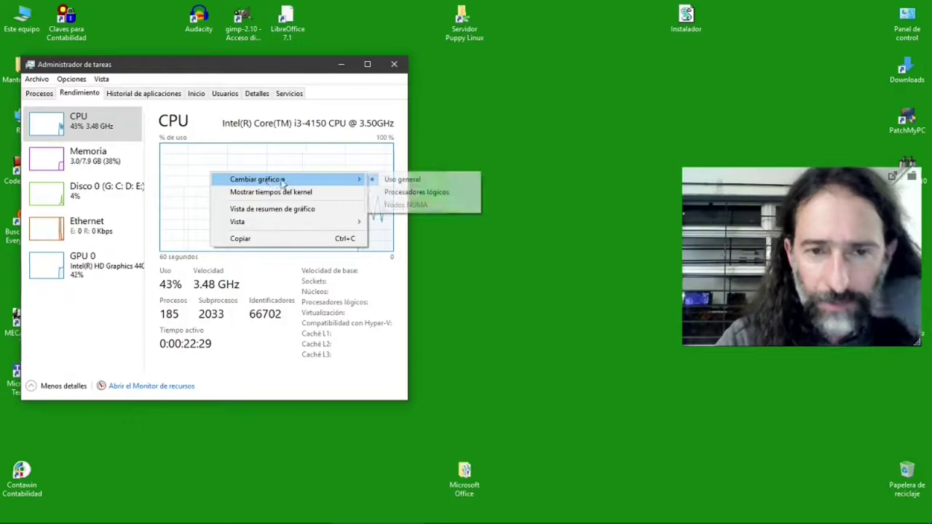
{"action": "left_click", "coordinate": [415, 192]}
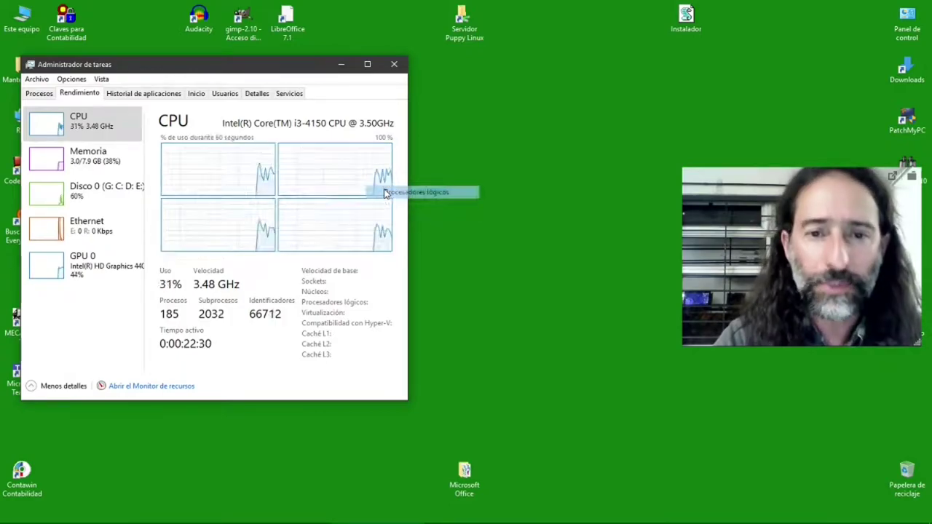
{"action": "right_click", "coordinate": [235, 186]}
{"action": "left_click", "coordinate": [273, 203]}
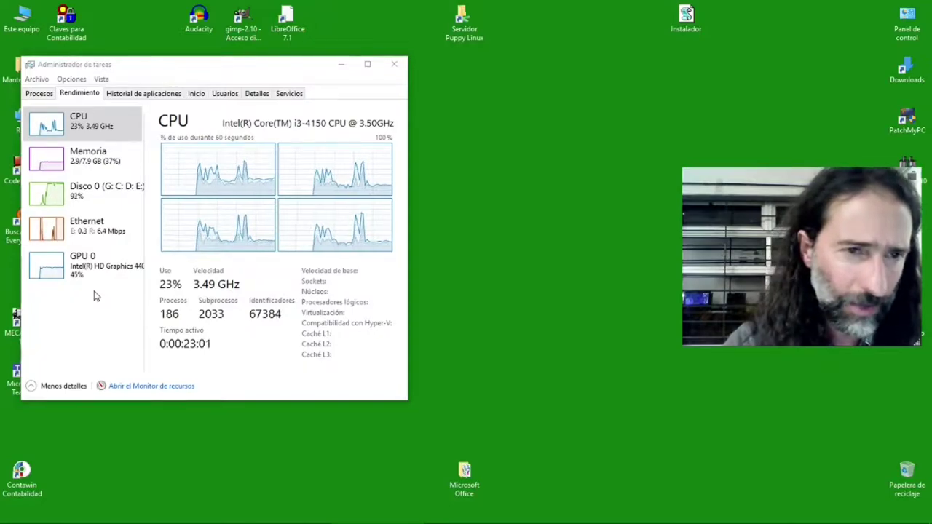
- Change the CPU graph to overall use (Uso general)
{"action": "left_click", "coordinate": [253, 173]}
{"action": "right_click", "coordinate": [262, 172]}
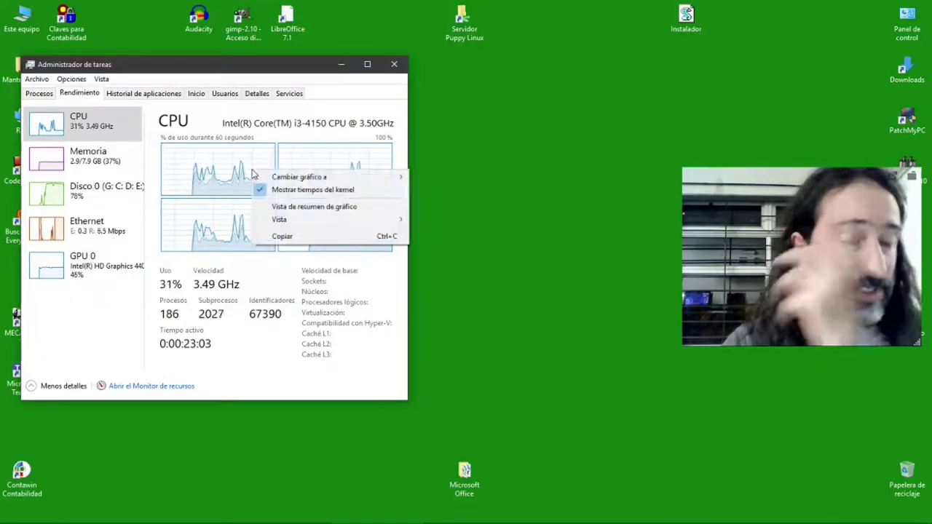
{"action": "mouse_move", "coordinate": [369, 180]}
{"action": "left_click", "coordinate": [437, 177]}
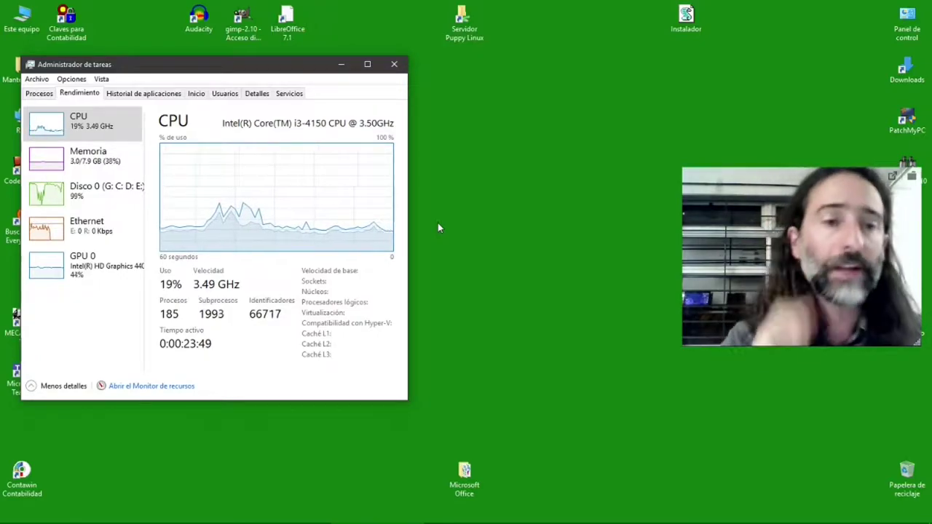
- Show the list of running processes, select OBS Studio and move the Task Manager window to the right
{"action": "left_click", "coordinate": [45, 96]}
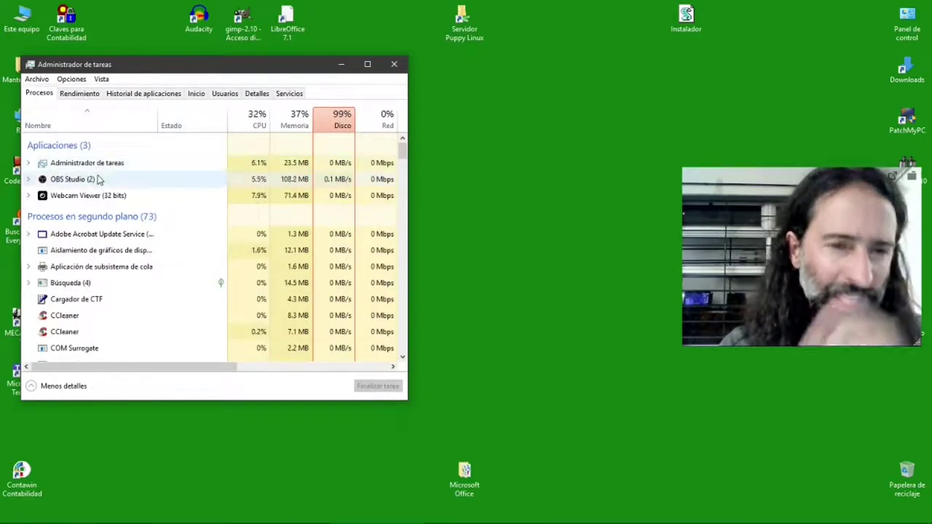
{"action": "left_click", "coordinate": [99, 180]}
{"action": "left_click", "coordinate": [97, 195]}
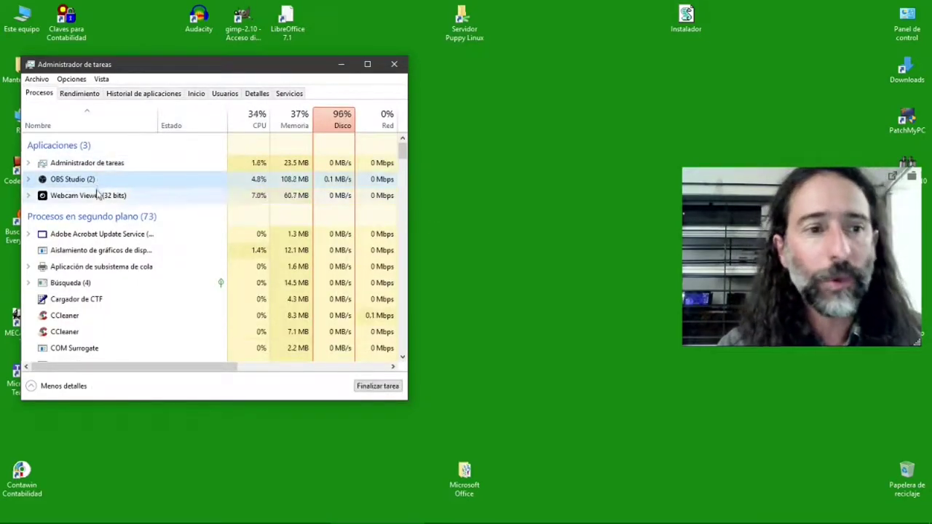
{"action": "left_click", "coordinate": [94, 181]}
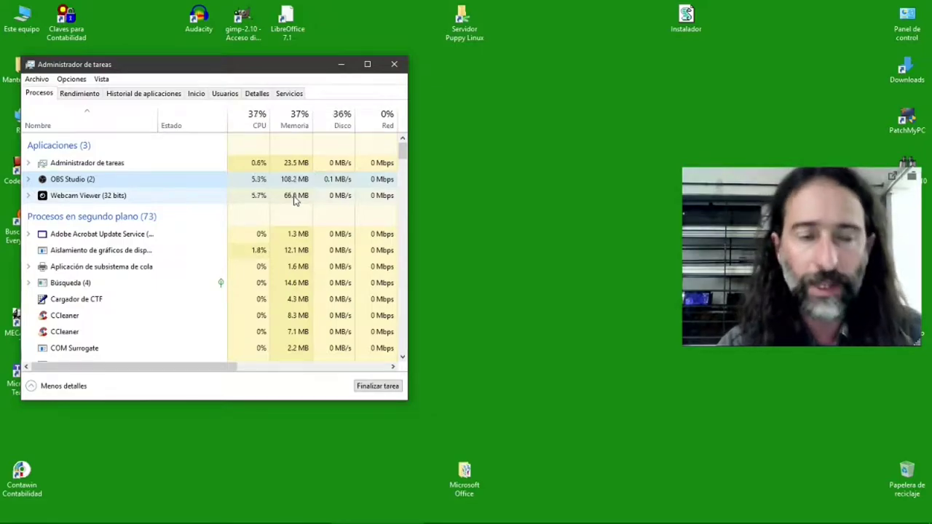
{"action": "left_click_drag", "start_coordinate": [214, 69], "coordinate": [304, 74]}
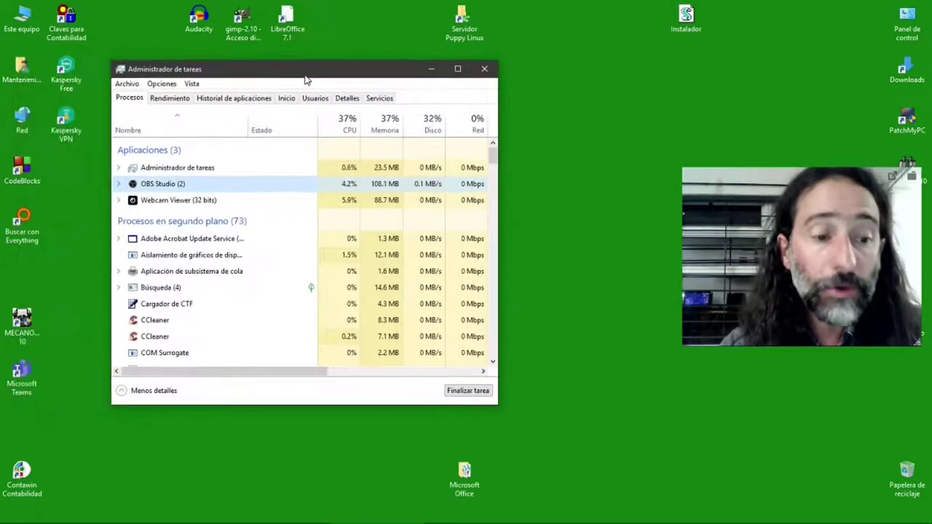
- Open the Start menu to look at the power control and dismiss the menu
{"action": "left_click", "coordinate": [11, 514]}
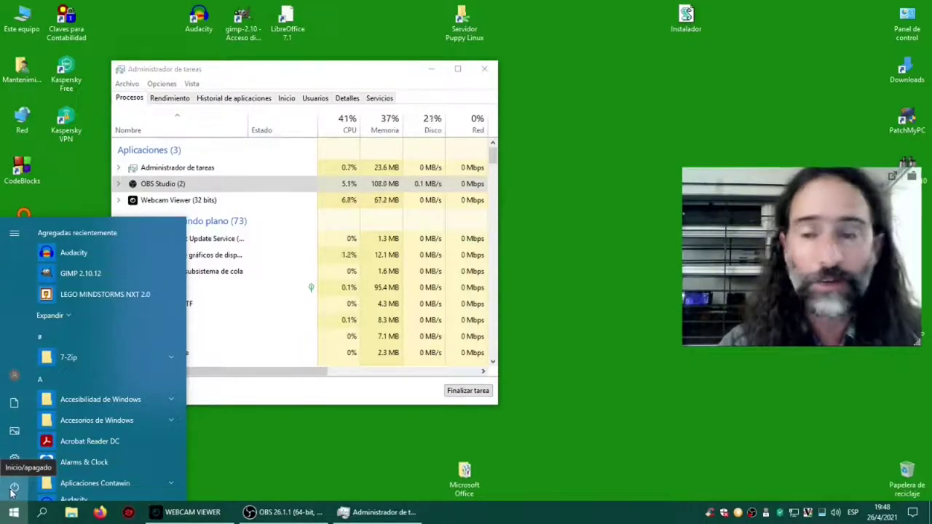
{"action": "left_click", "coordinate": [383, 441]}
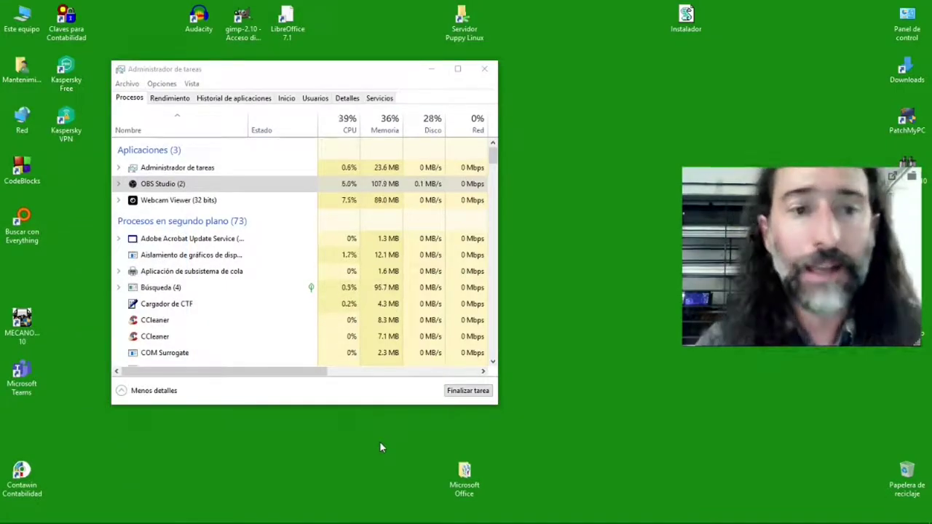